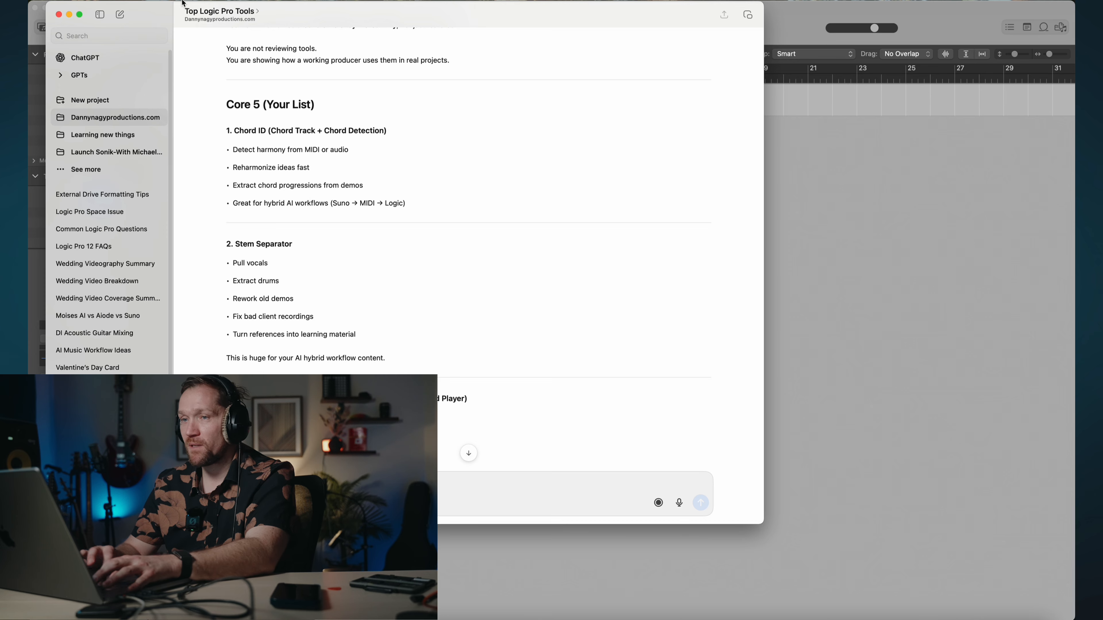
Close the ChatGPT window, switch to Splice, clear the old search and open the library's sounds.
{"action": "left_click", "coordinate": [58, 15]}
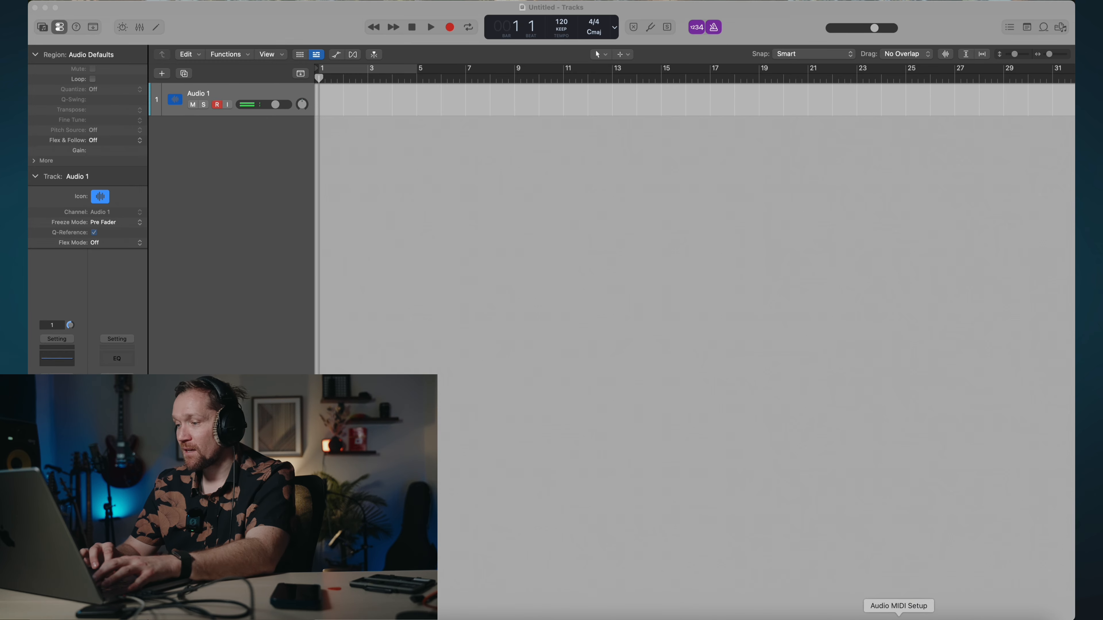
{"action": "left_click", "coordinate": [924, 617]}
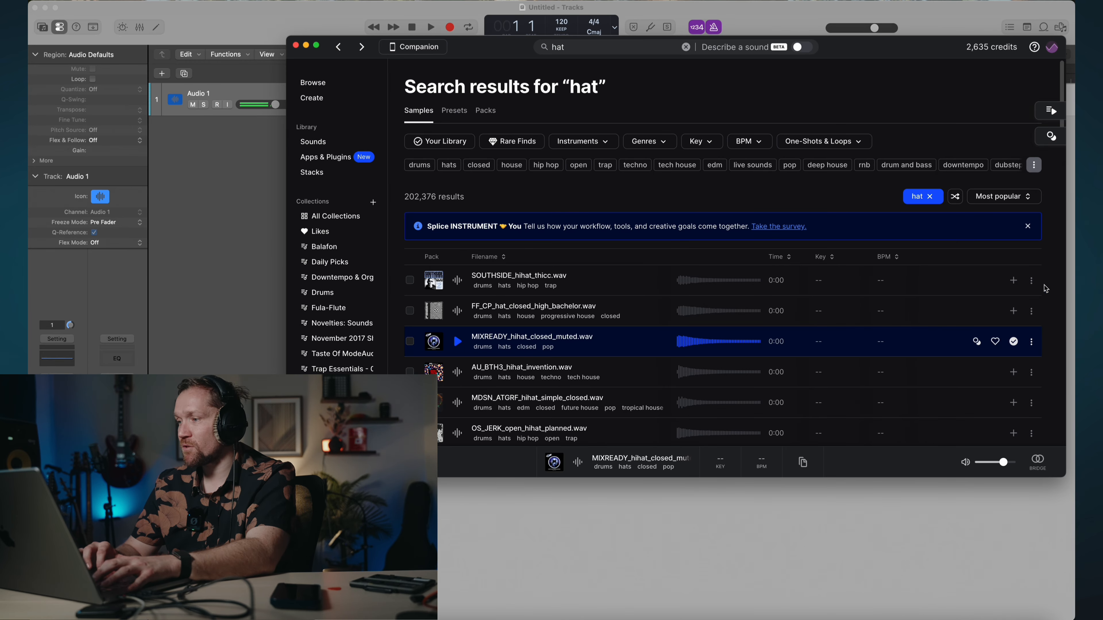
{"action": "left_click", "coordinate": [686, 47]}
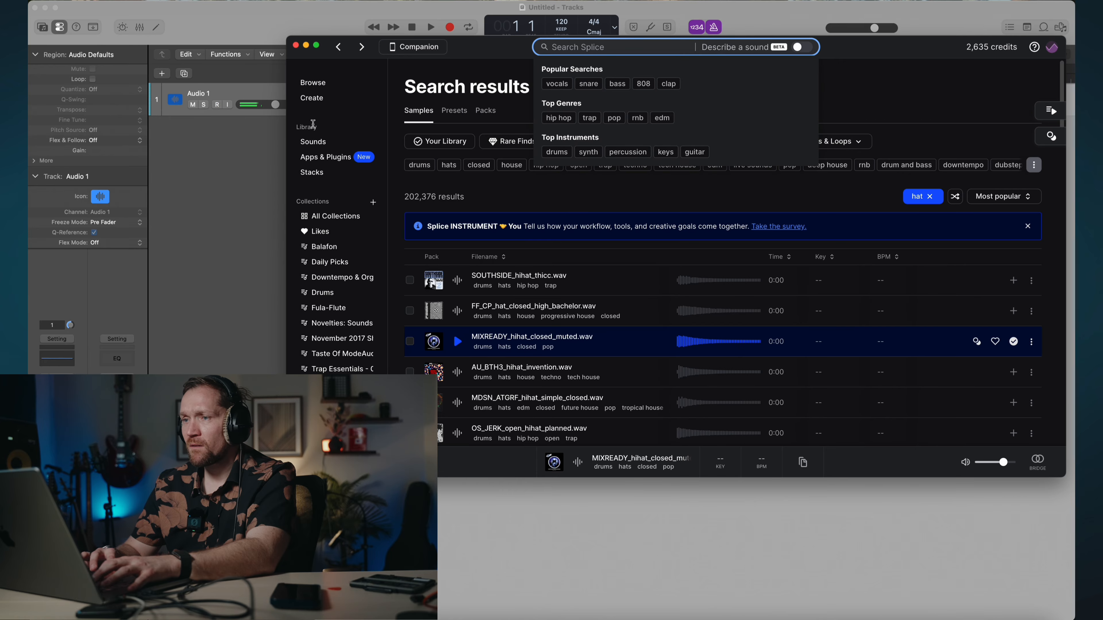
{"action": "left_click", "coordinate": [313, 144]}
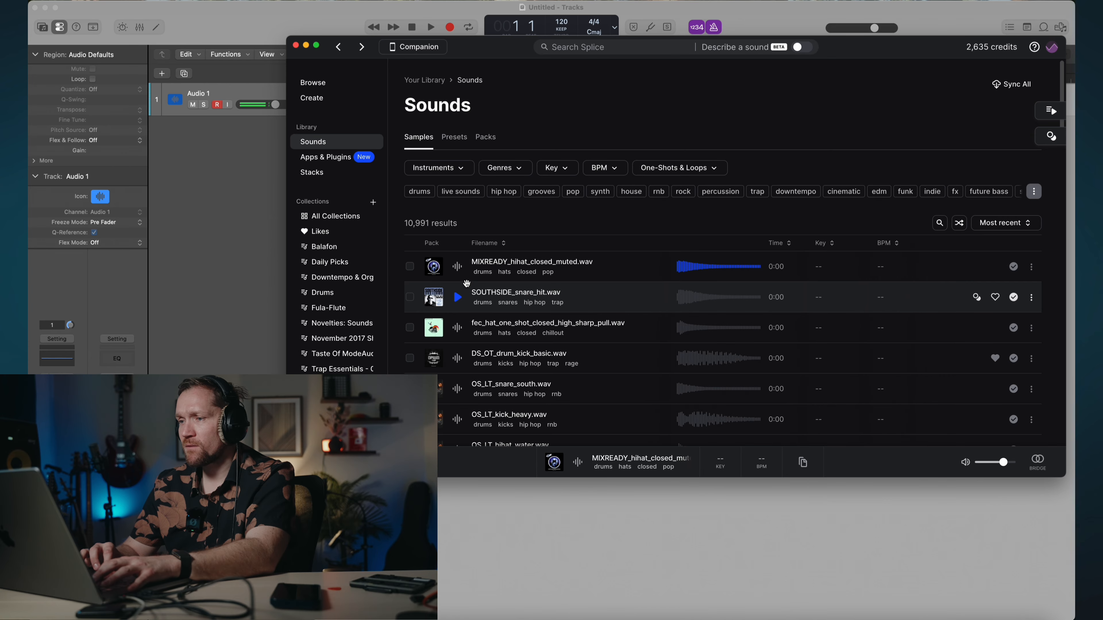
Preview samples in the library, including OS_LT_snare_south.wav and 91V_CR_90_songstarter_baddest_filter_Cm.wav.
{"action": "scroll", "coordinate": [452, 248], "scroll_direction": "down", "scroll_amount": 4}
{"action": "left_click", "coordinate": [457, 244]}
{"action": "scroll", "coordinate": [458, 249], "scroll_direction": "down", "scroll_amount": 3}
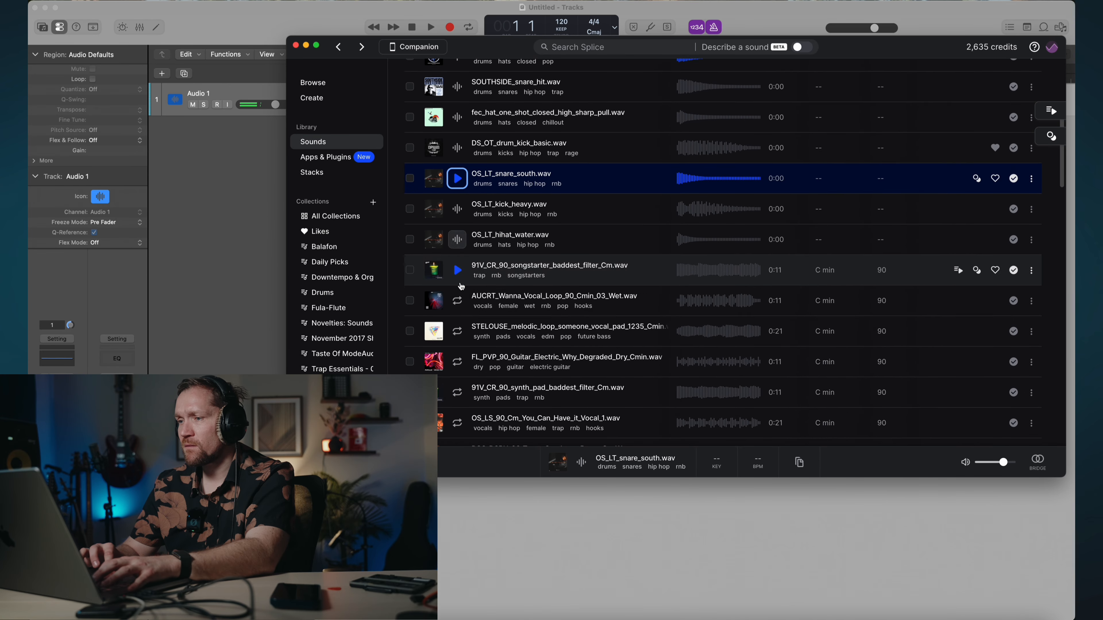
{"action": "left_click", "coordinate": [458, 239]}
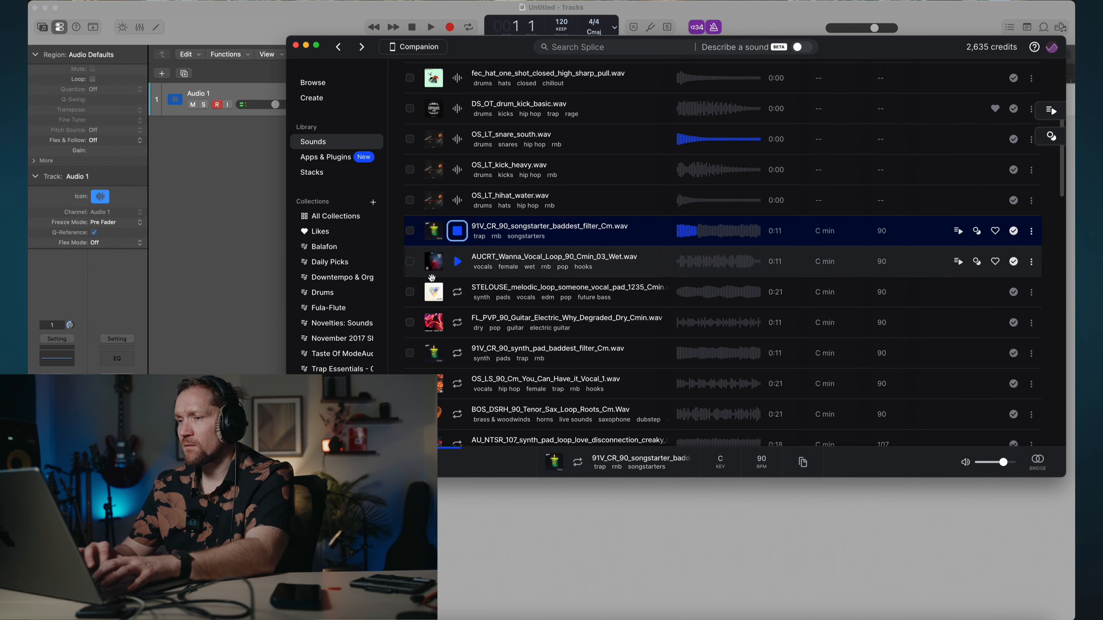
{"action": "left_click", "coordinate": [458, 235]}
Search the Splice catalogue for "pad" samples.
{"action": "left_click", "coordinate": [606, 48]}
{"action": "type", "text": "p"}
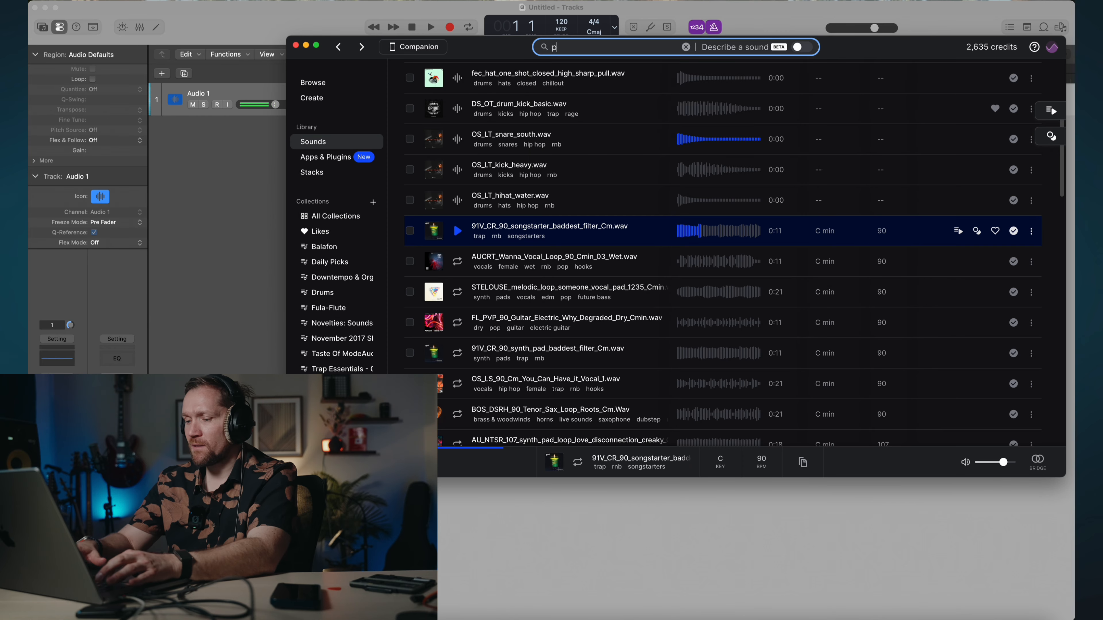
{"action": "type", "text": "ad"}
{"action": "key", "text": "Return"}
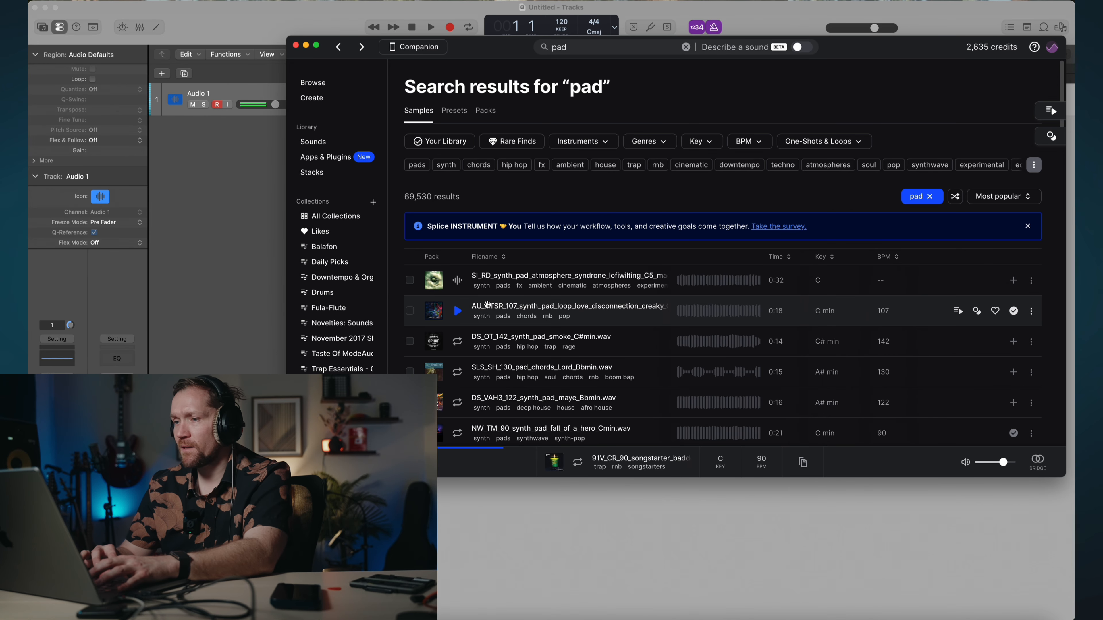
Audition the pad samples one after another and add OS_VV_130_synth_pad_chords_gravity_F#m.wav to the library.
{"action": "left_click", "coordinate": [457, 311]}
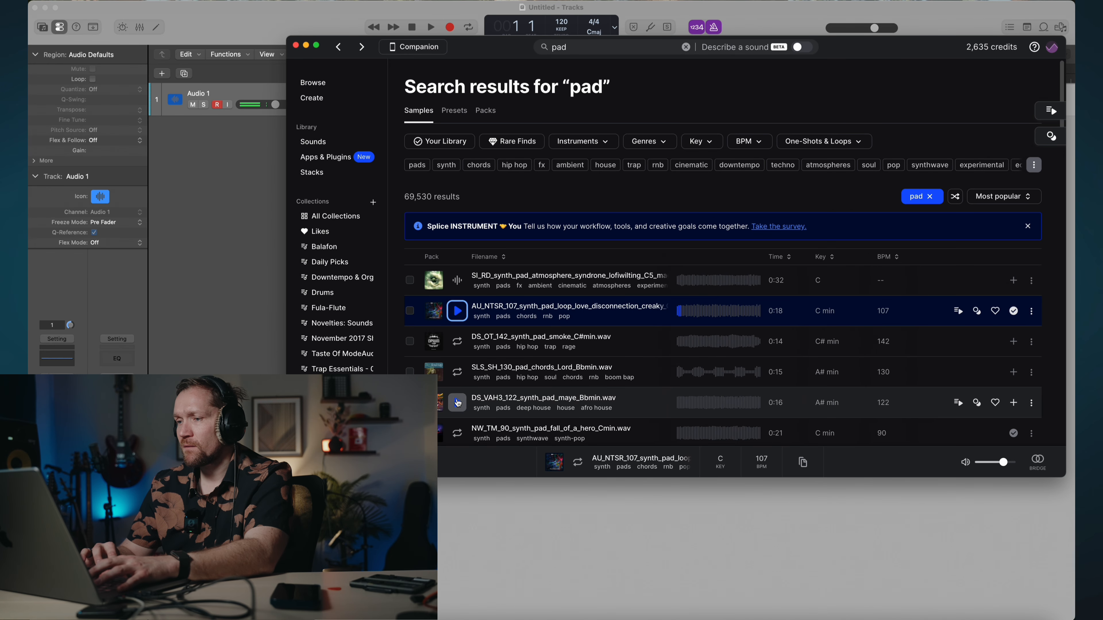
{"action": "left_click", "coordinate": [457, 433]}
{"action": "scroll", "coordinate": [457, 406], "scroll_direction": "down", "scroll_amount": 6}
{"action": "key", "text": "Down"}
{"action": "key", "text": "Down"}
{"action": "key", "text": "Down"}
{"action": "key", "text": "Down"}
{"action": "key", "text": "Down"}
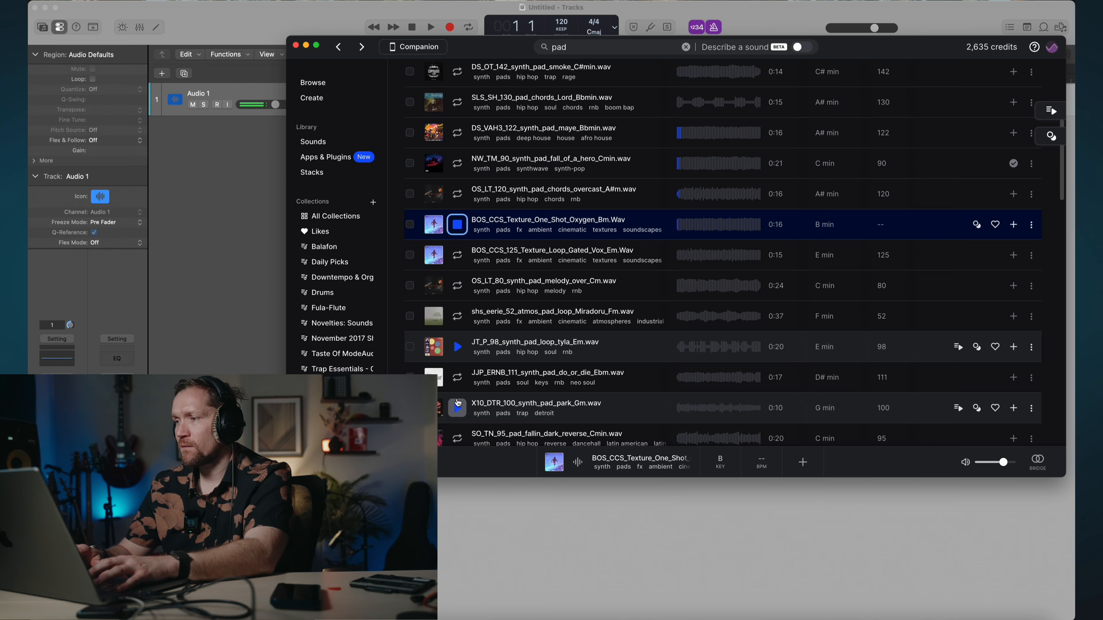
{"action": "key", "text": "Down"}
{"action": "key", "text": "Down"}
{"action": "key", "text": "Down"}
{"action": "key", "text": "Down"}
{"action": "key", "text": "Down"}
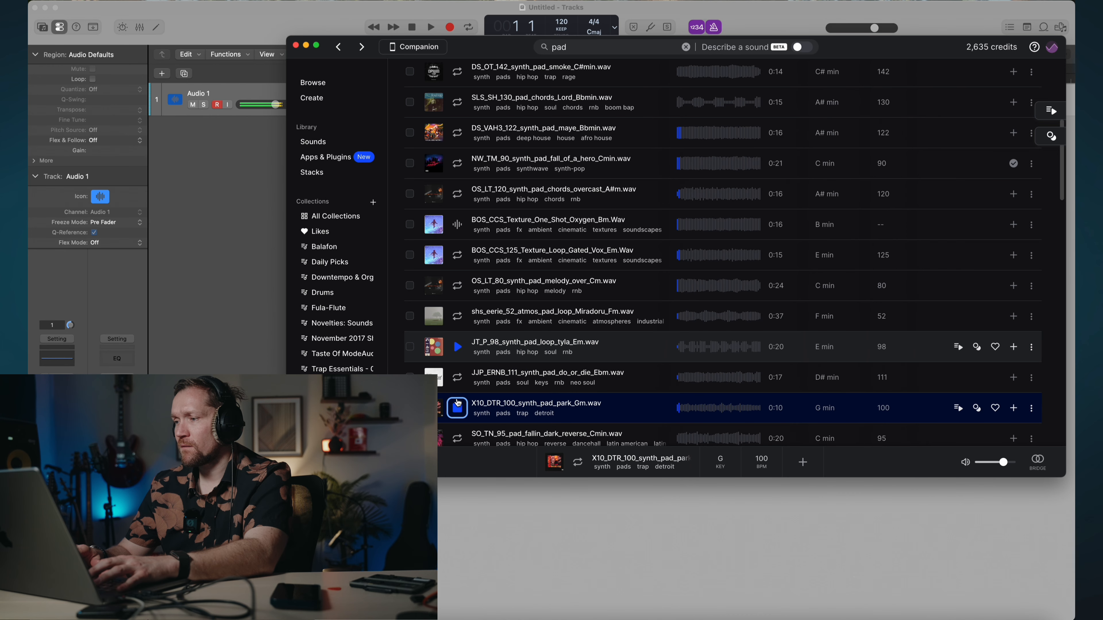
{"action": "key", "text": "Down"}
{"action": "key", "text": "Down"}
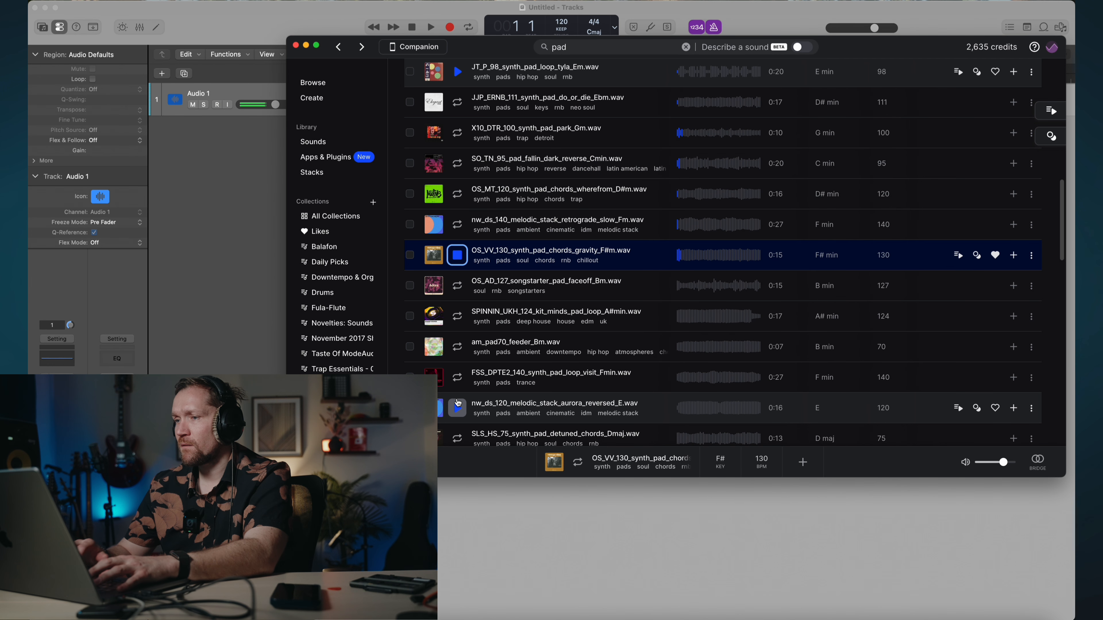
{"action": "left_click", "coordinate": [1012, 258]}
Switch to Logic Pro and set the project tempo to 130 BPM.
{"action": "left_click", "coordinate": [515, 27]}
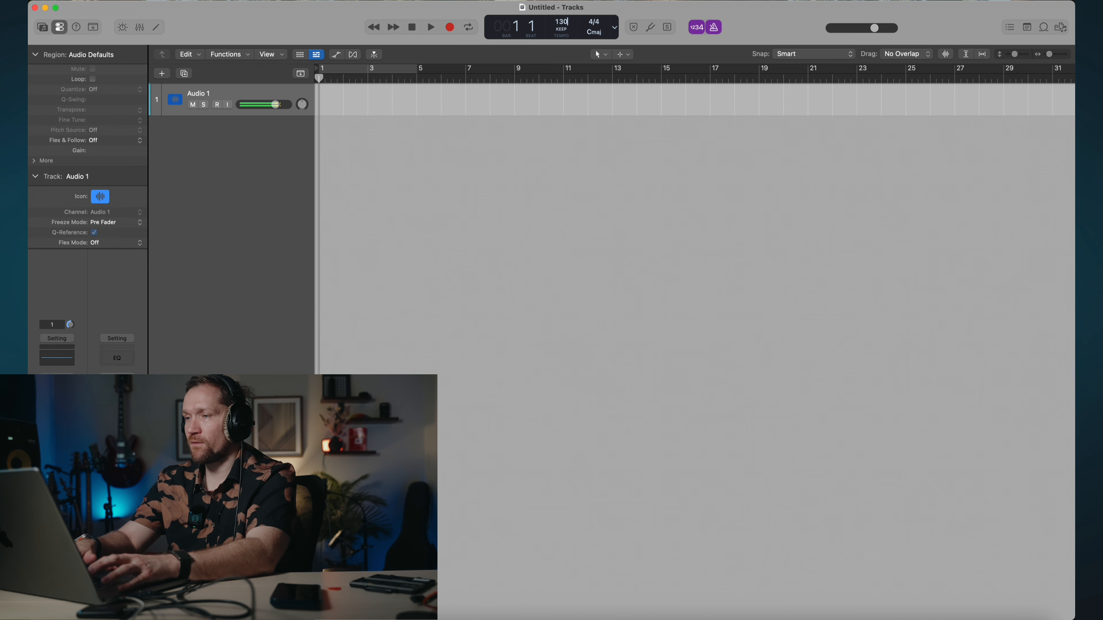
{"action": "left_click", "coordinate": [1010, 619]}
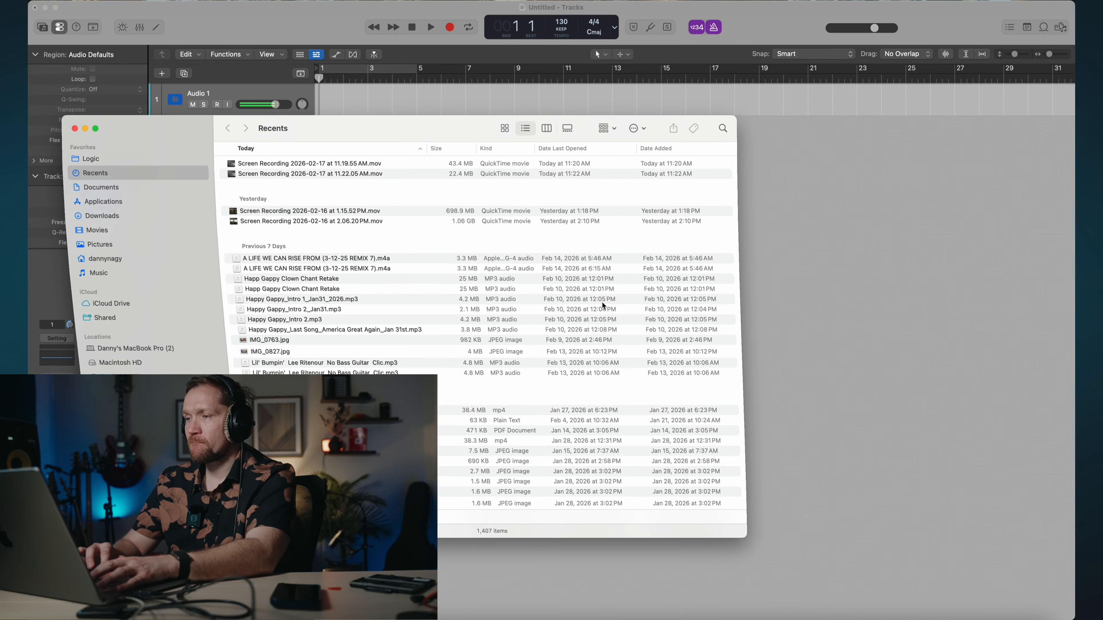
{"action": "left_click", "coordinate": [74, 129]}
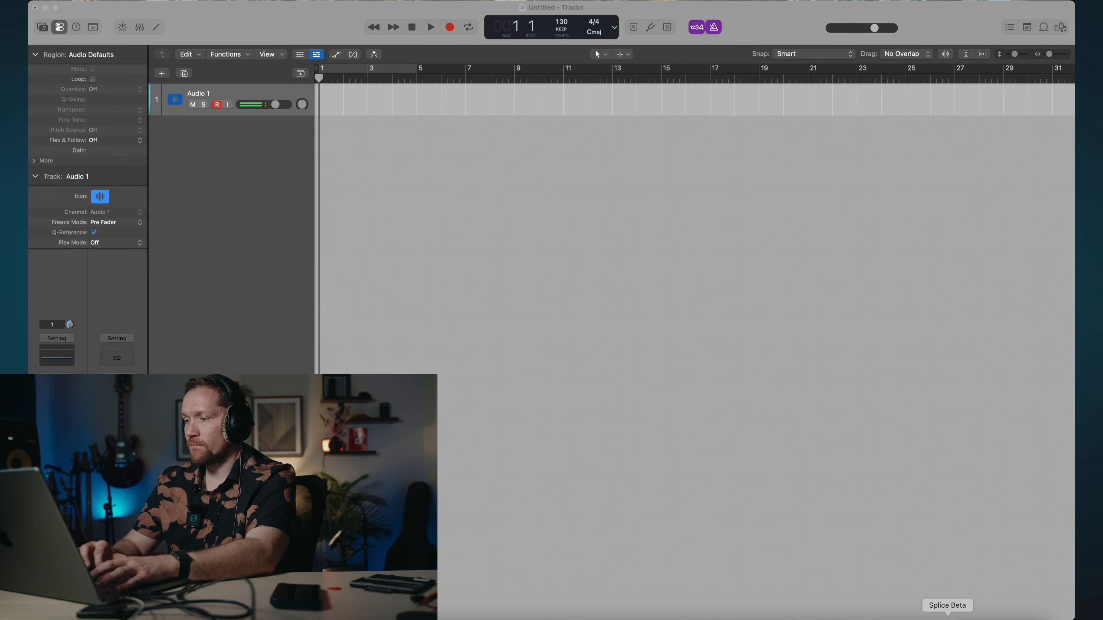
Bring OS_VV_130_synth_pad_chords_gravity_F#m.wav from Splice into the Logic Pro project on its own track, starting at bar 1.
{"action": "left_click", "coordinate": [947, 618]}
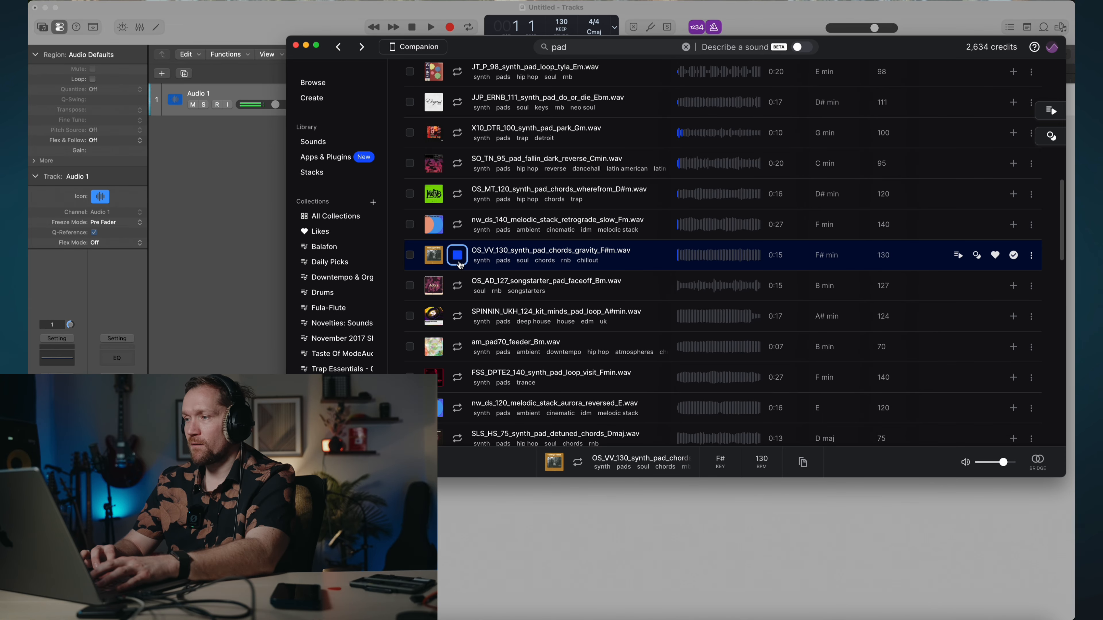
{"action": "key", "text": "super+c"}
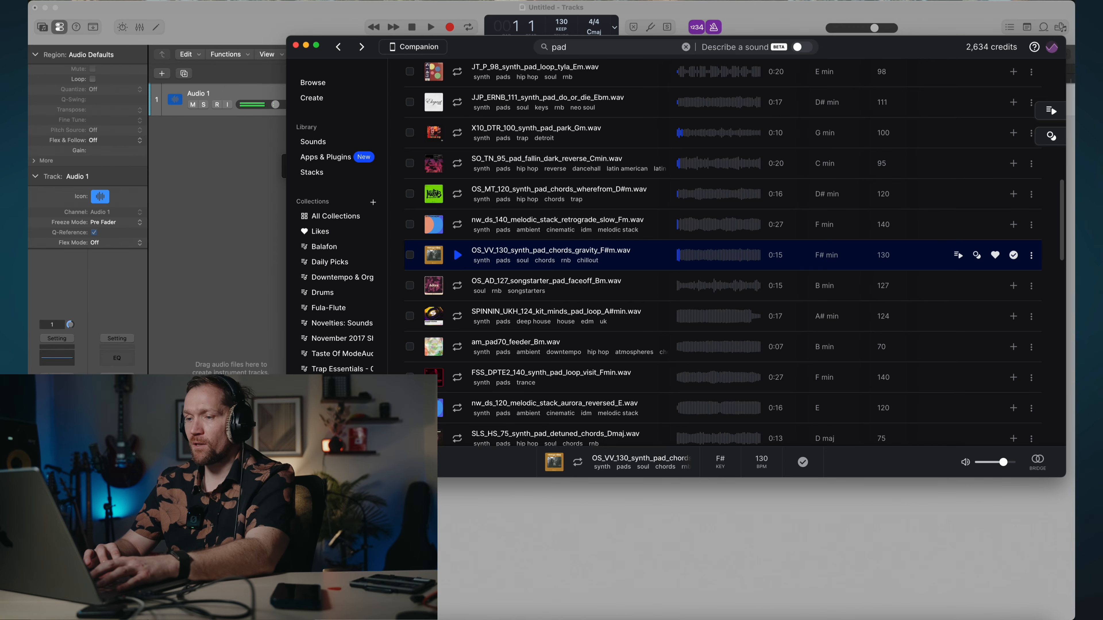
{"action": "key", "text": "super+Tab"}
{"action": "key", "text": "super+v"}
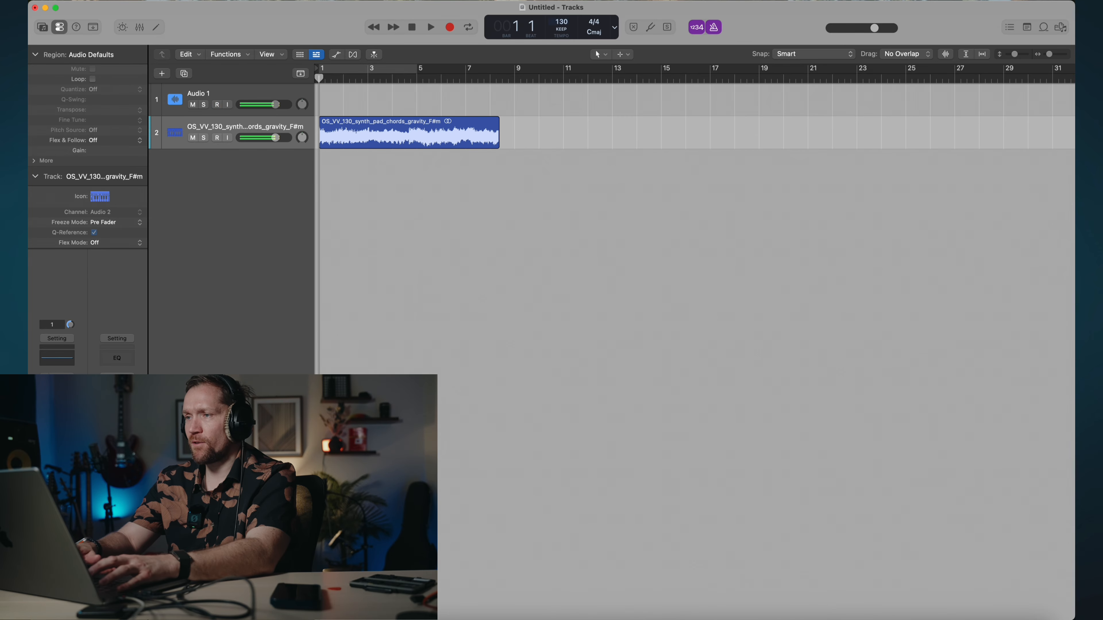
Play the pad loop, turn off the metronome and set the cycle range from bar 1 to bar 9.
{"action": "key", "text": "space"}
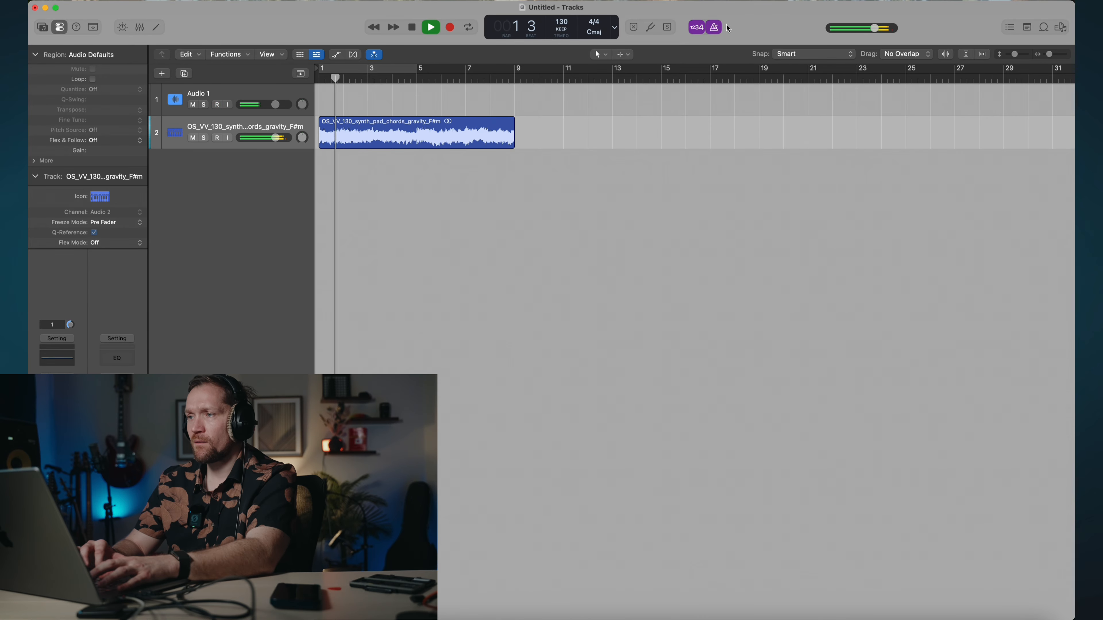
{"action": "left_click", "coordinate": [714, 27]}
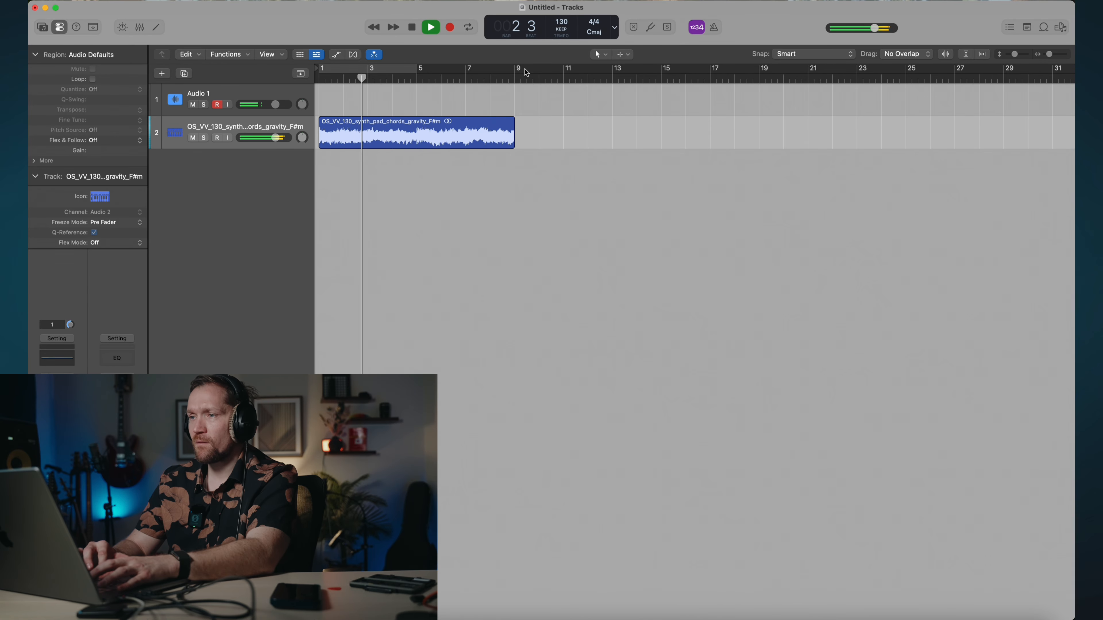
{"action": "left_click_drag", "start_coordinate": [527, 71], "coordinate": [322, 70]}
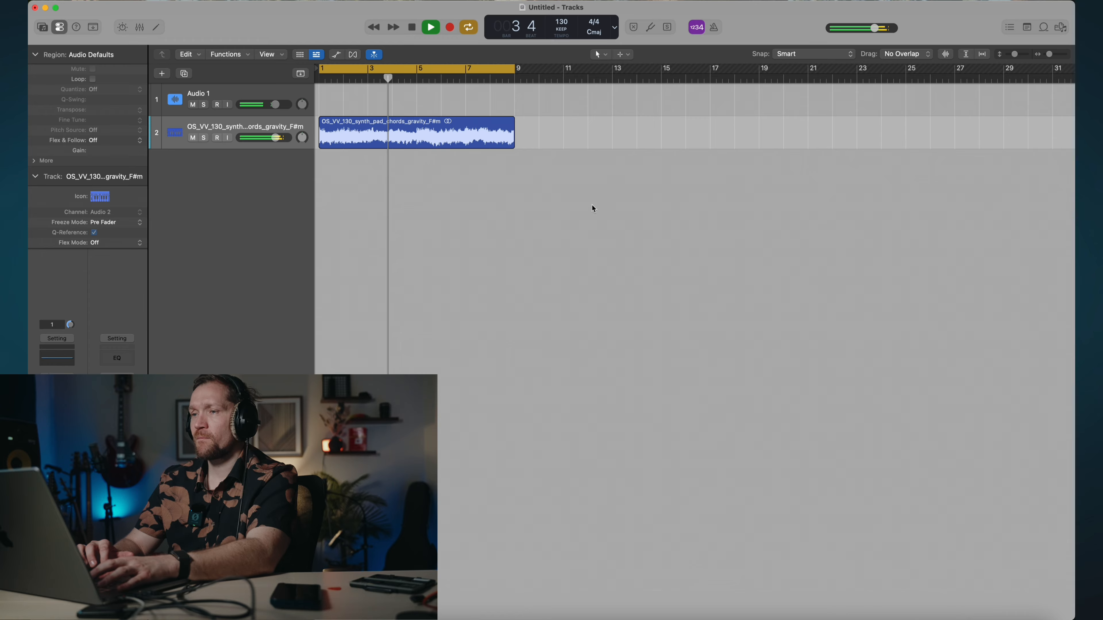
Delete the empty Audio 1 track.
{"action": "left_click", "coordinate": [234, 87]}
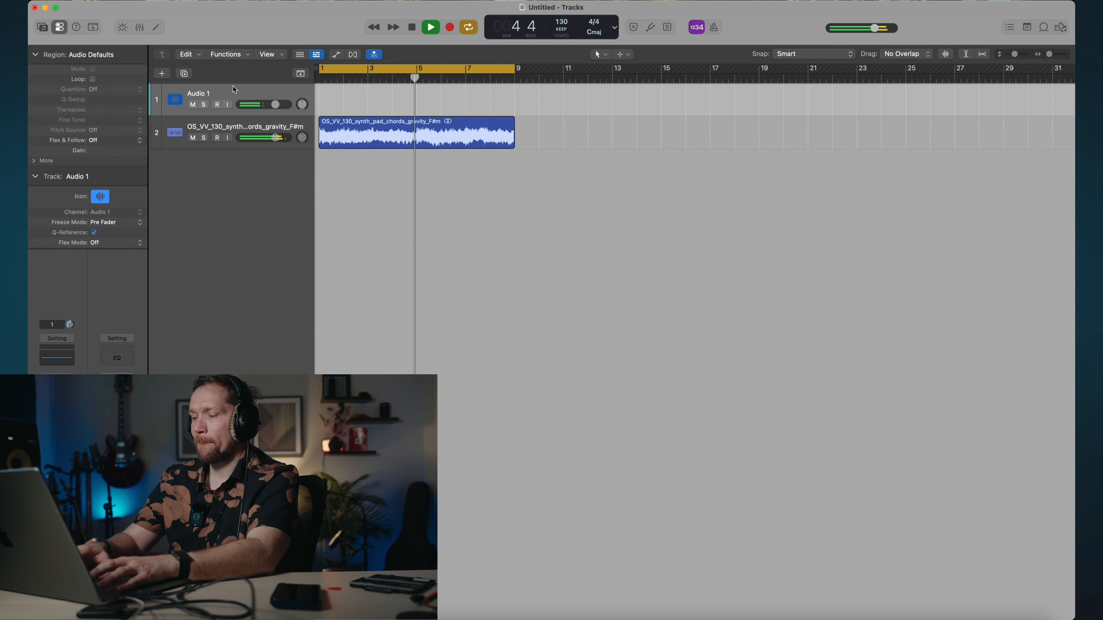
{"action": "key", "text": "super+BackSpace"}
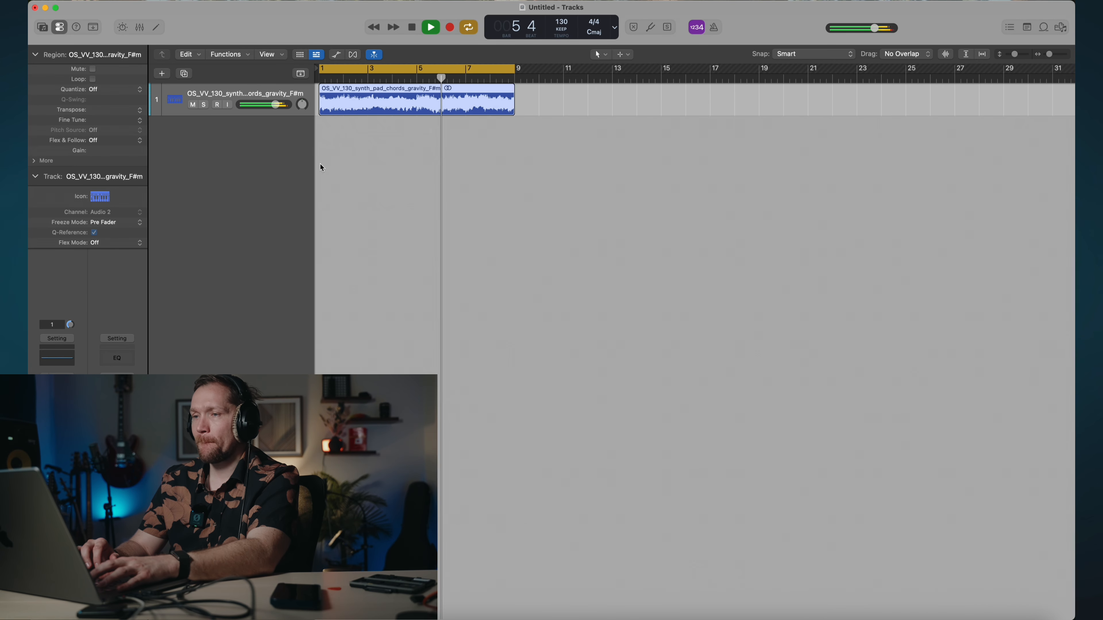
Stop playback, show the global tracks and drop the pad region onto the Chord track to detect its chords.
{"action": "key", "text": "space"}
{"action": "key", "text": "g"}
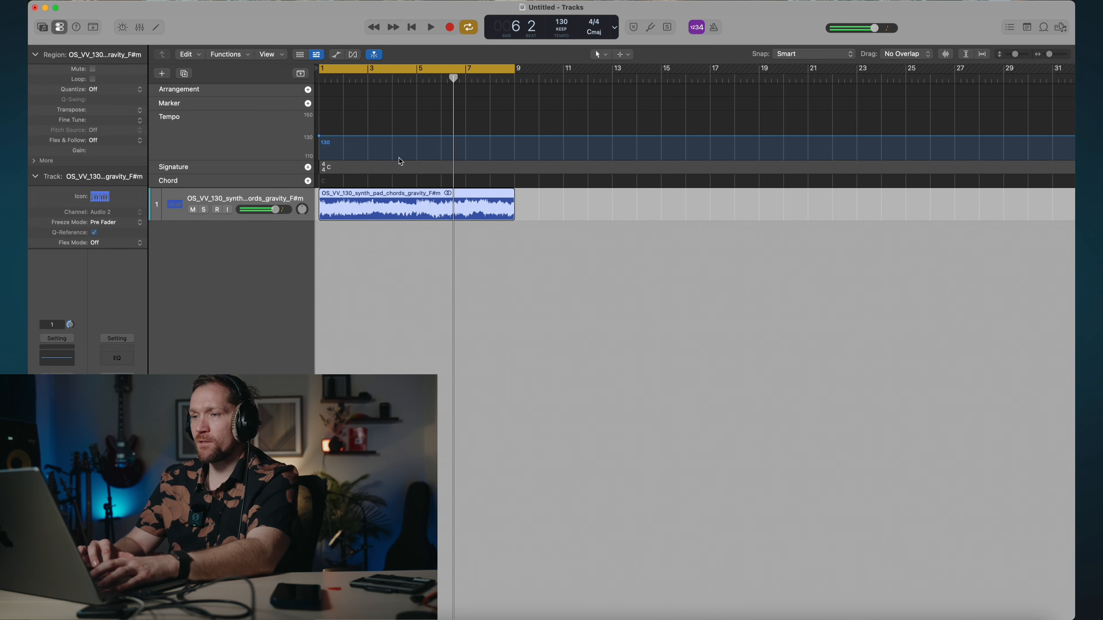
{"action": "left_click_drag", "start_coordinate": [364, 216], "coordinate": [363, 186]}
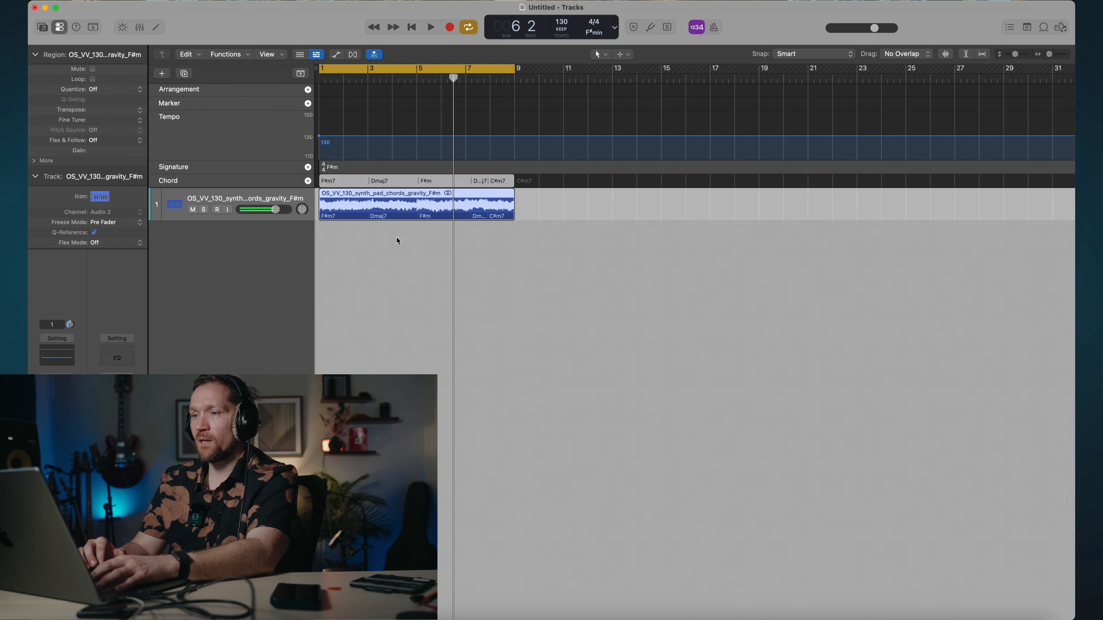
Play the pad loop from several positions to check the detected chords and their changes against the audio.
{"action": "key", "text": "super+Right"}
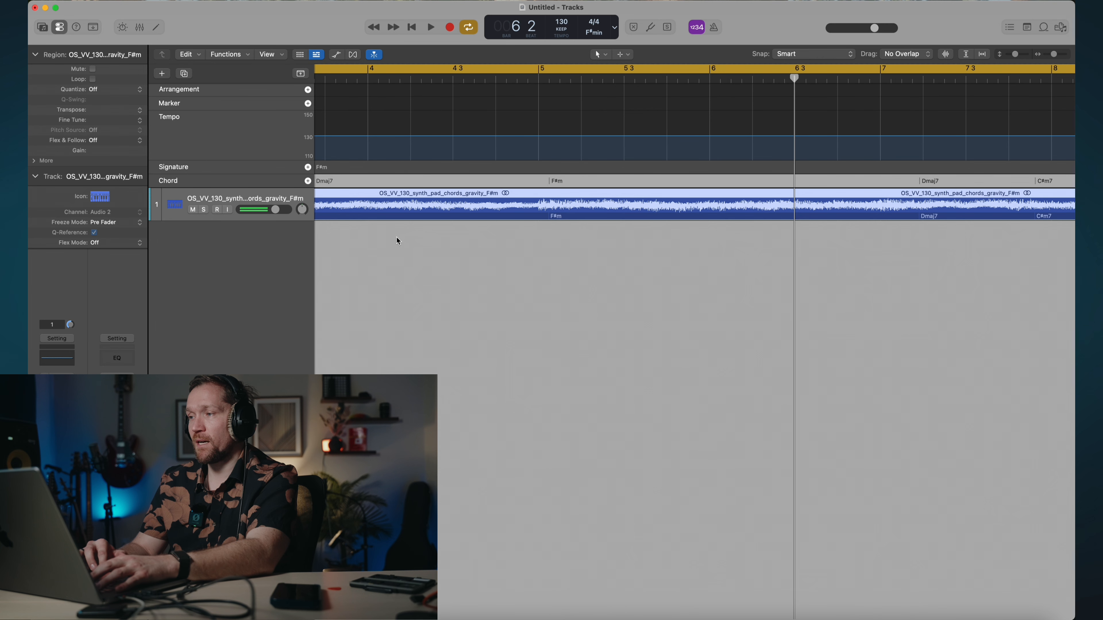
{"action": "scroll", "coordinate": [396, 237], "scroll_direction": "left", "scroll_amount": 10}
{"action": "key", "text": "space"}
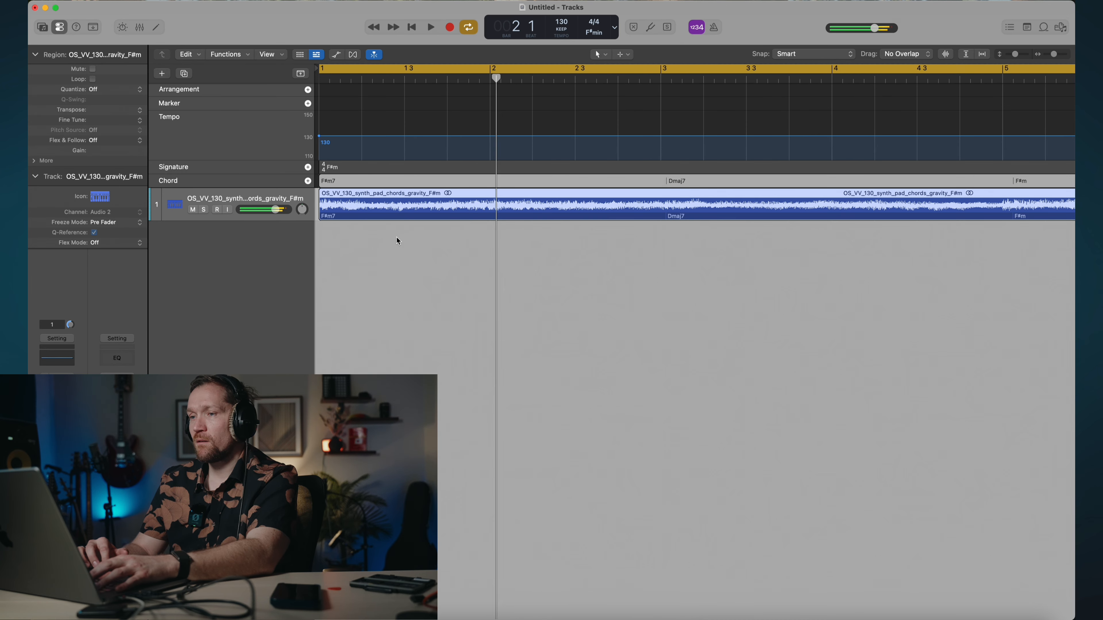
{"action": "key", "text": "space"}
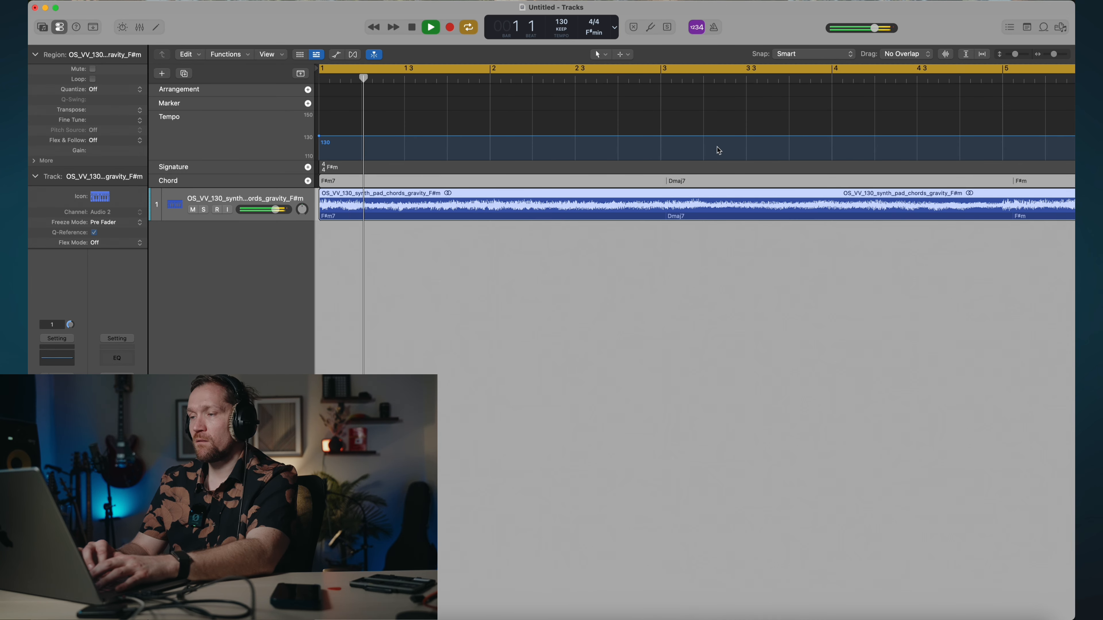
{"action": "left_click", "coordinate": [661, 80]}
{"action": "scroll", "coordinate": [707, 116], "scroll_direction": "down", "scroll_amount": 5}
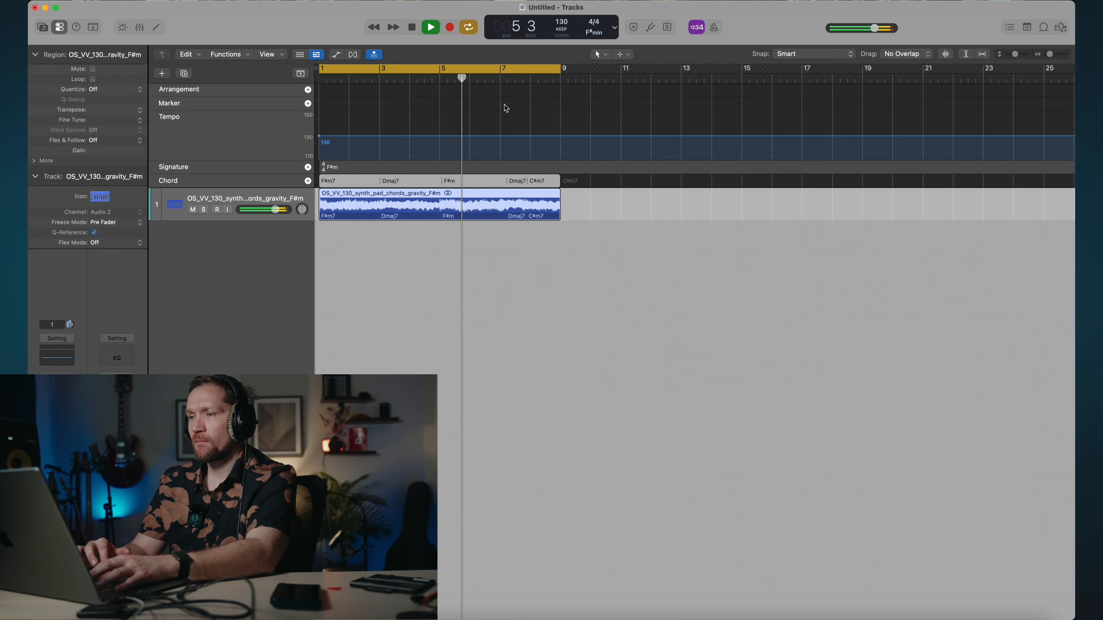
{"action": "key", "text": "space"}
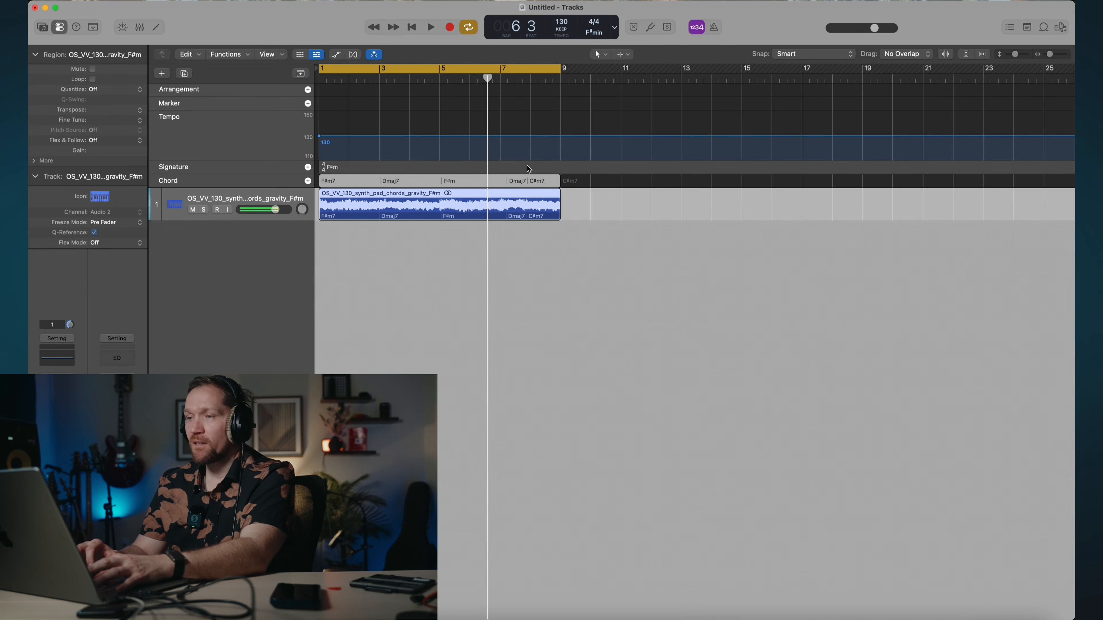
{"action": "double_click", "coordinate": [500, 81]}
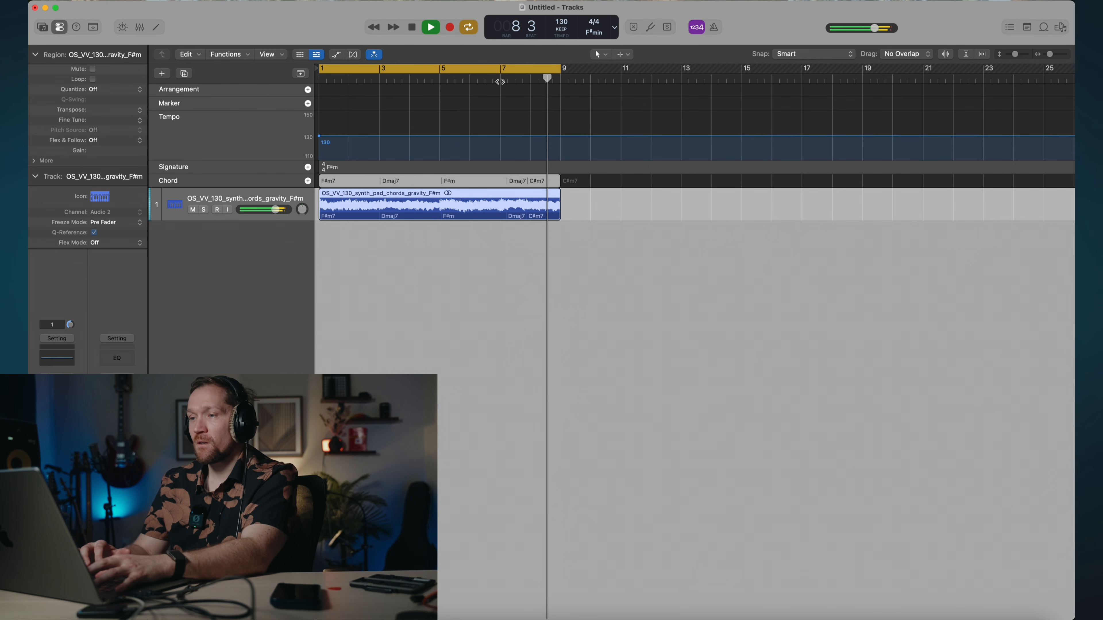
{"action": "key", "text": "space"}
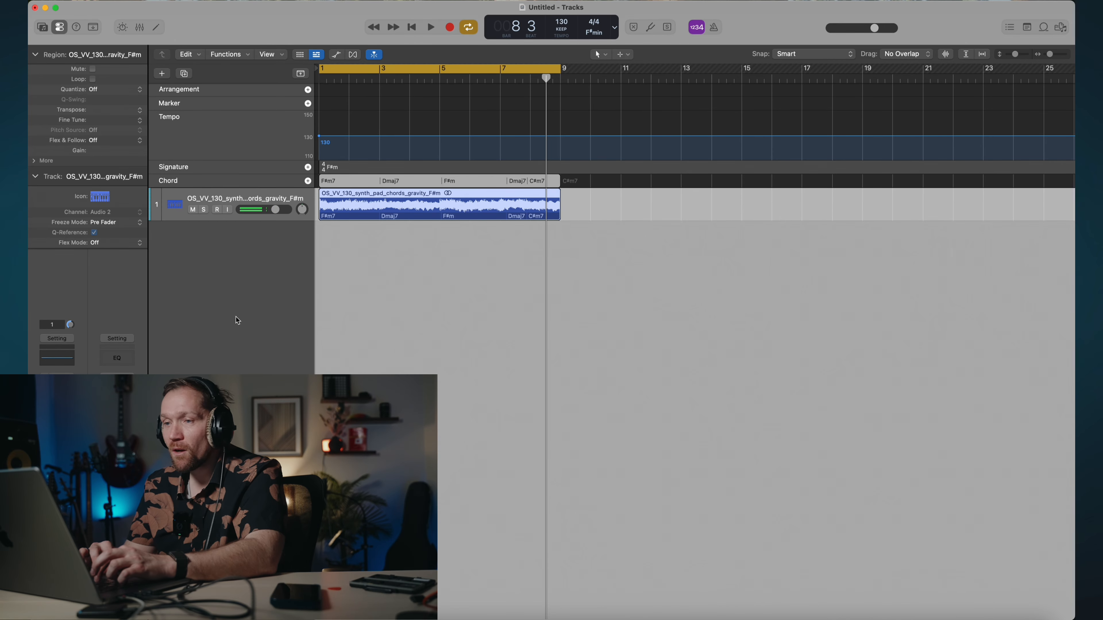
Hide the global tracks and create a Session Player Bass Player track in the Sequenced Bass style.
{"action": "left_click", "coordinate": [300, 74]}
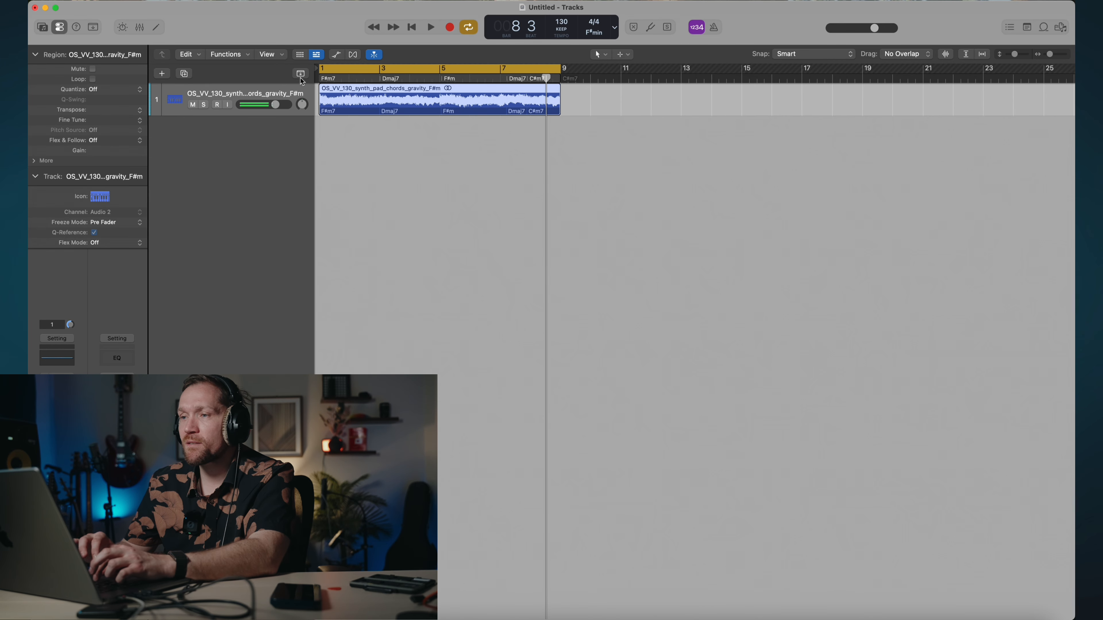
{"action": "left_click", "coordinate": [164, 75]}
{"action": "left_click", "coordinate": [635, 224]}
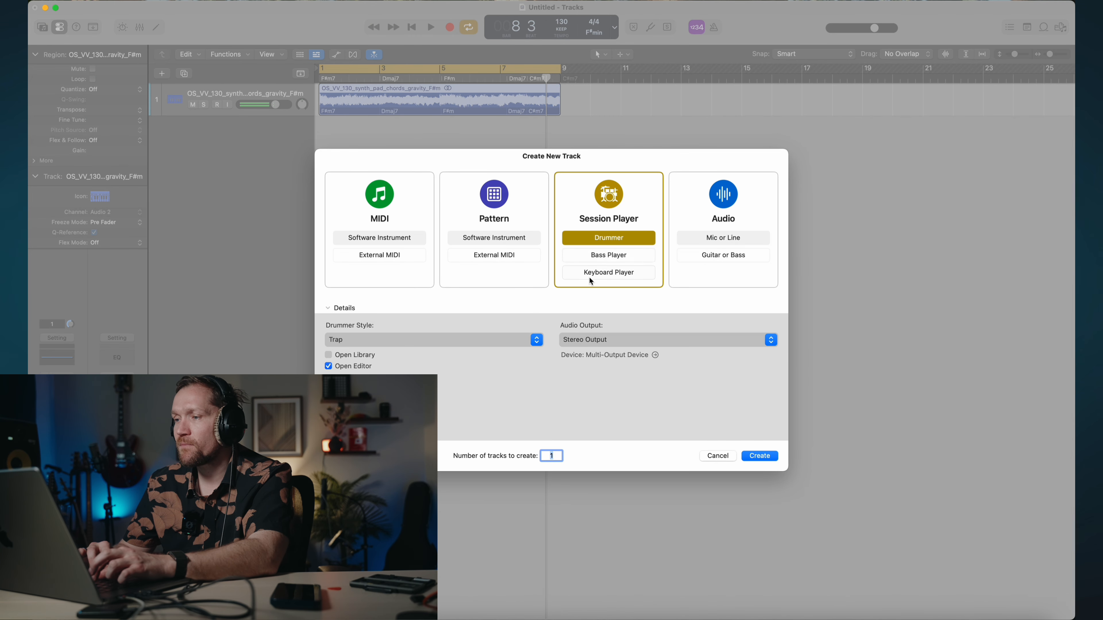
{"action": "left_click", "coordinate": [610, 256]}
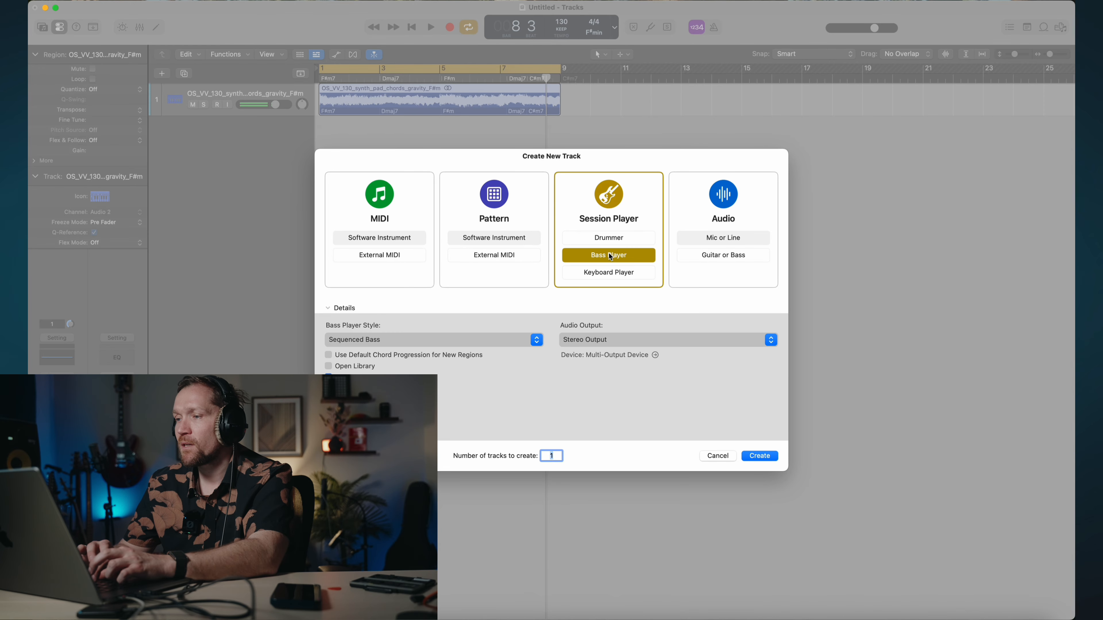
{"action": "left_click", "coordinate": [378, 344]}
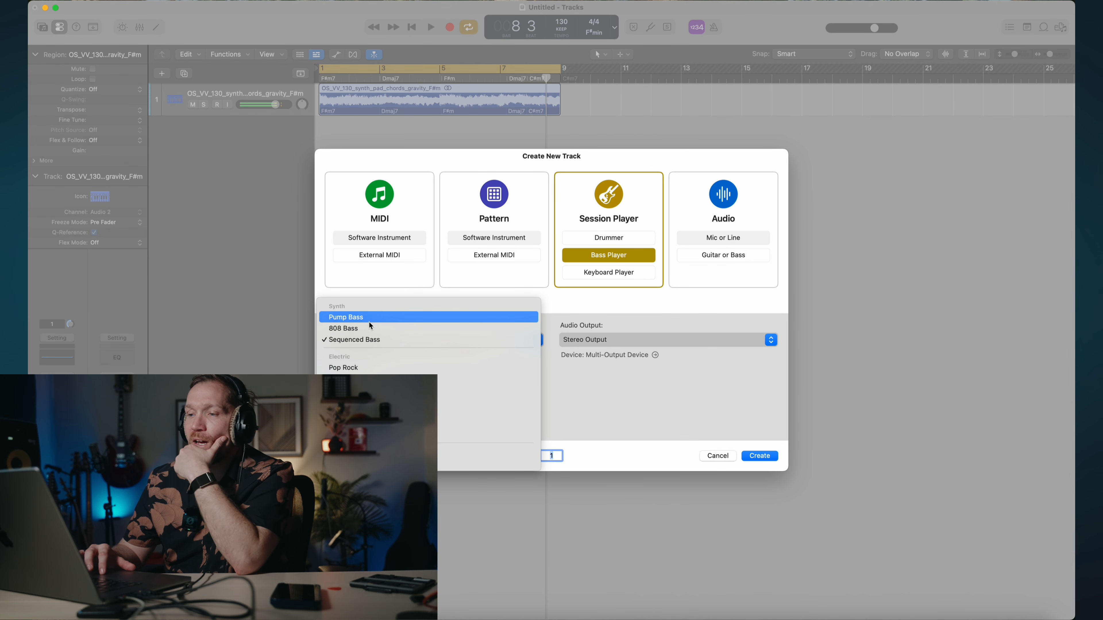
{"action": "left_click", "coordinate": [372, 343]}
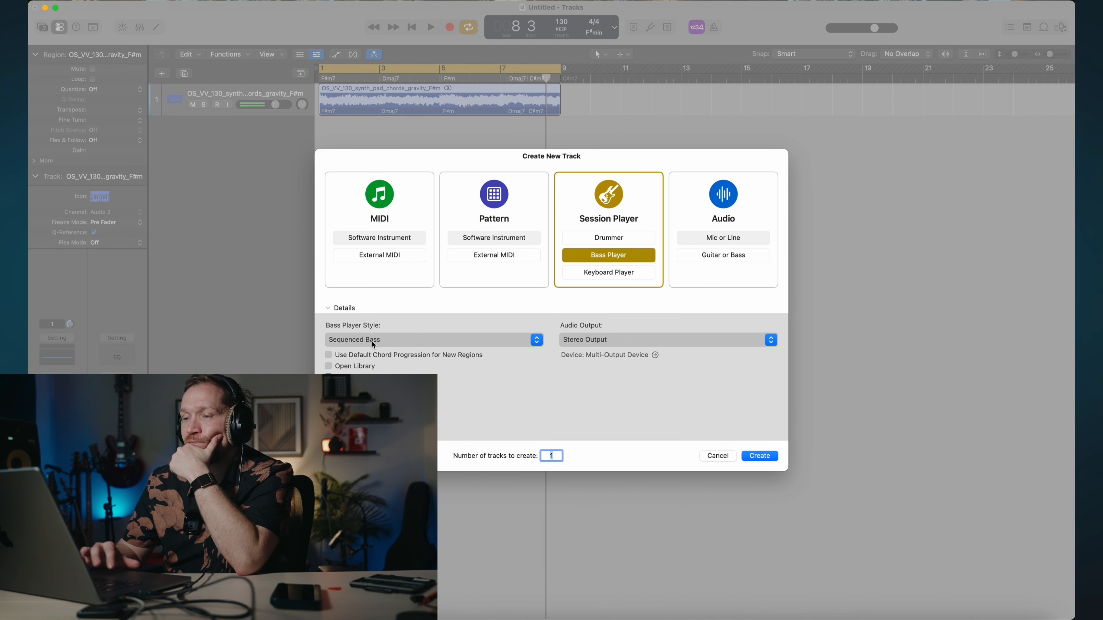
{"action": "key", "text": "Return"}
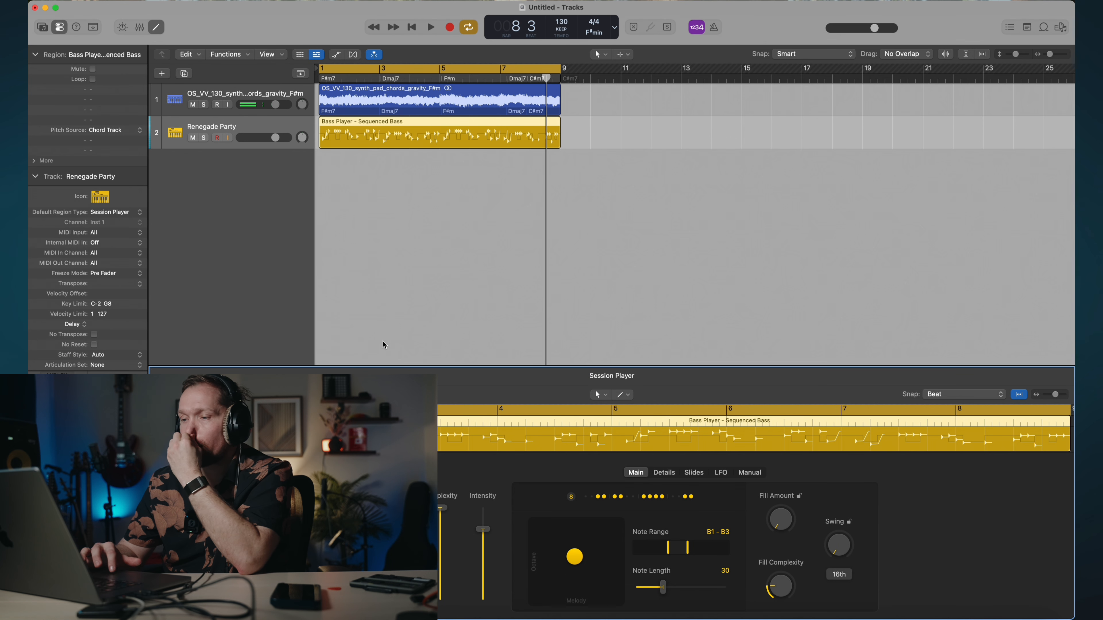
Play the Sequenced Bass track together with the pad loop to hear how it follows the chords.
{"action": "key", "text": "space"}
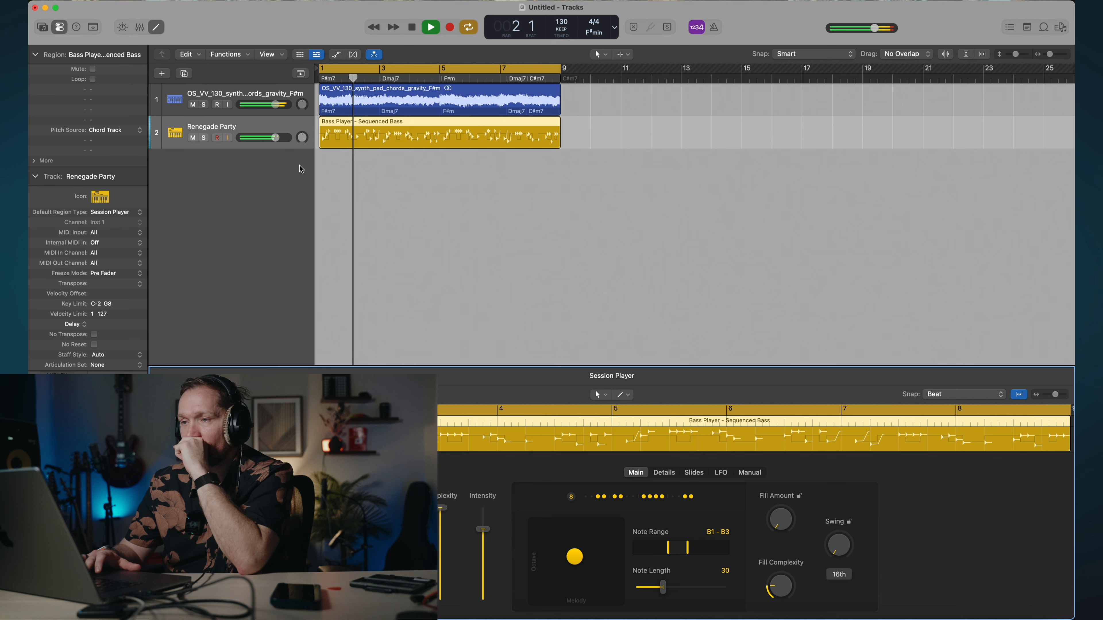
{"action": "key", "text": "space"}
{"action": "left_click", "coordinate": [378, 140]}
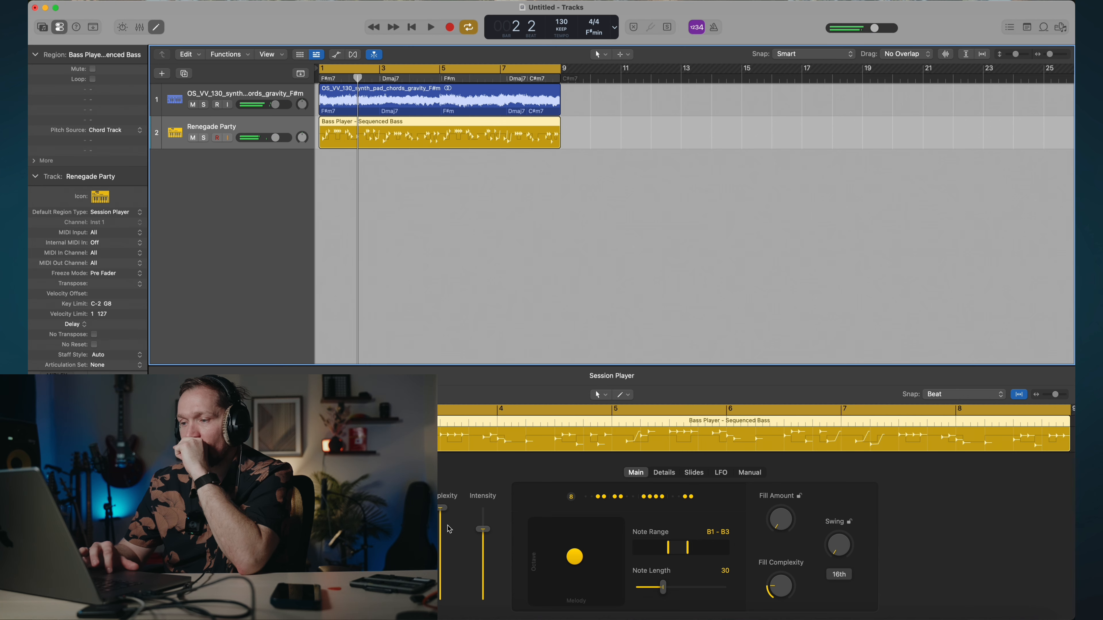
Lower the Sequenced Bass complexity and raise its melody and octave amounts while playing the bass soloed.
{"action": "left_click_drag", "start_coordinate": [442, 511], "coordinate": [442, 541]}
{"action": "key", "text": "space"}
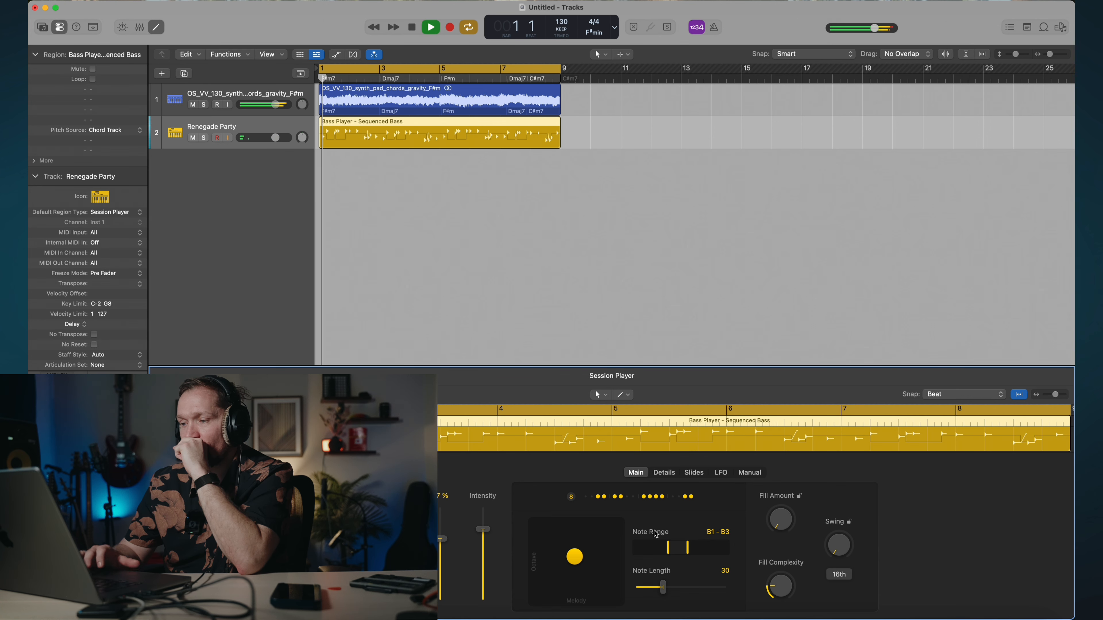
{"action": "left_click", "coordinate": [205, 139]}
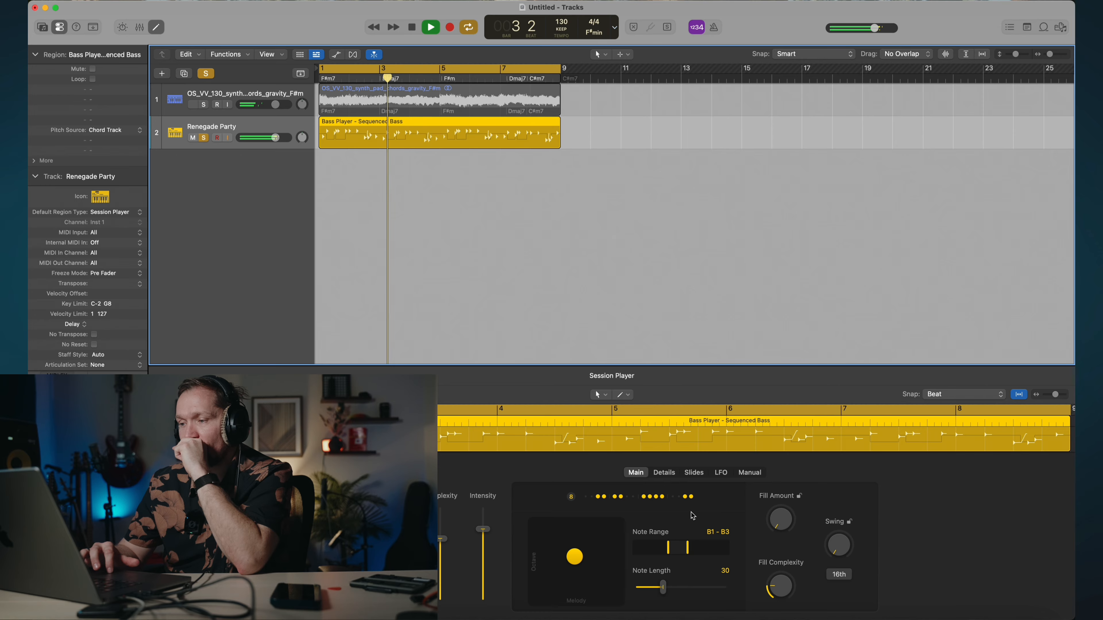
{"action": "left_click_drag", "start_coordinate": [572, 558], "coordinate": [591, 538]}
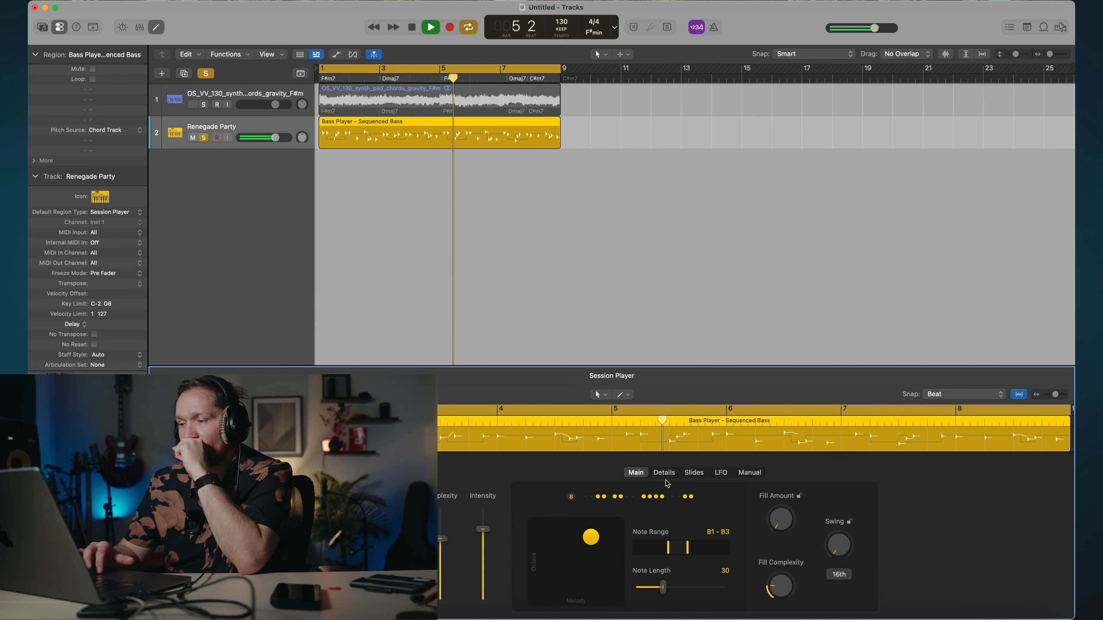
Set the Sequenced Bass to follow the rhythm of the pad loop track, then unsolo the bass and hear both together.
{"action": "left_click", "coordinate": [665, 495]}
{"action": "left_click", "coordinate": [690, 466]}
{"action": "left_click", "coordinate": [708, 477]}
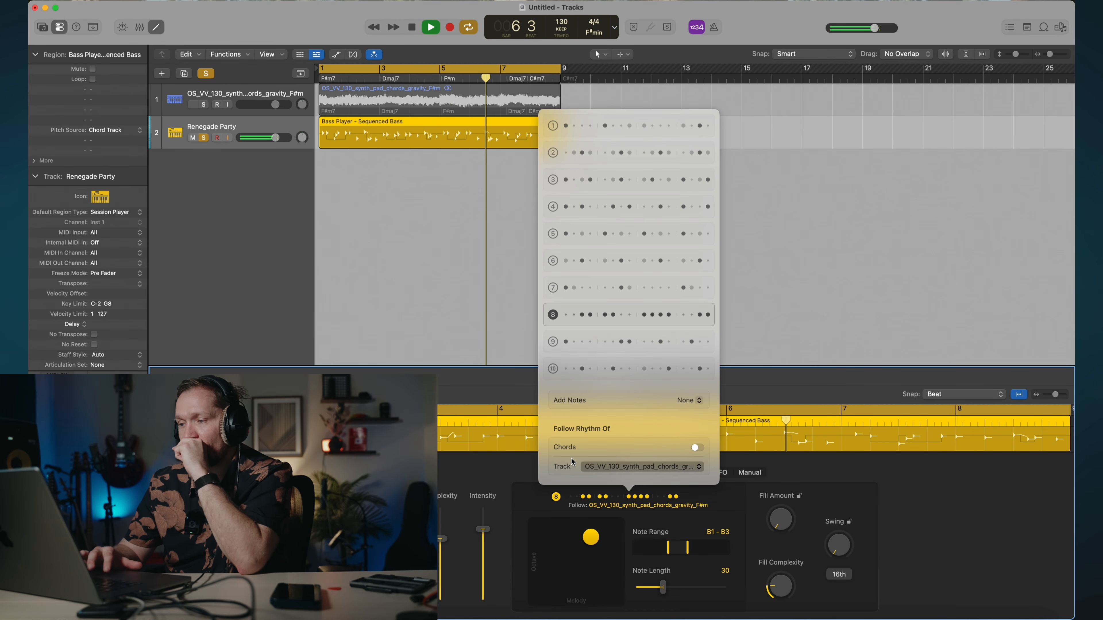
{"action": "key", "text": "Return"}
{"action": "left_click", "coordinate": [349, 248]}
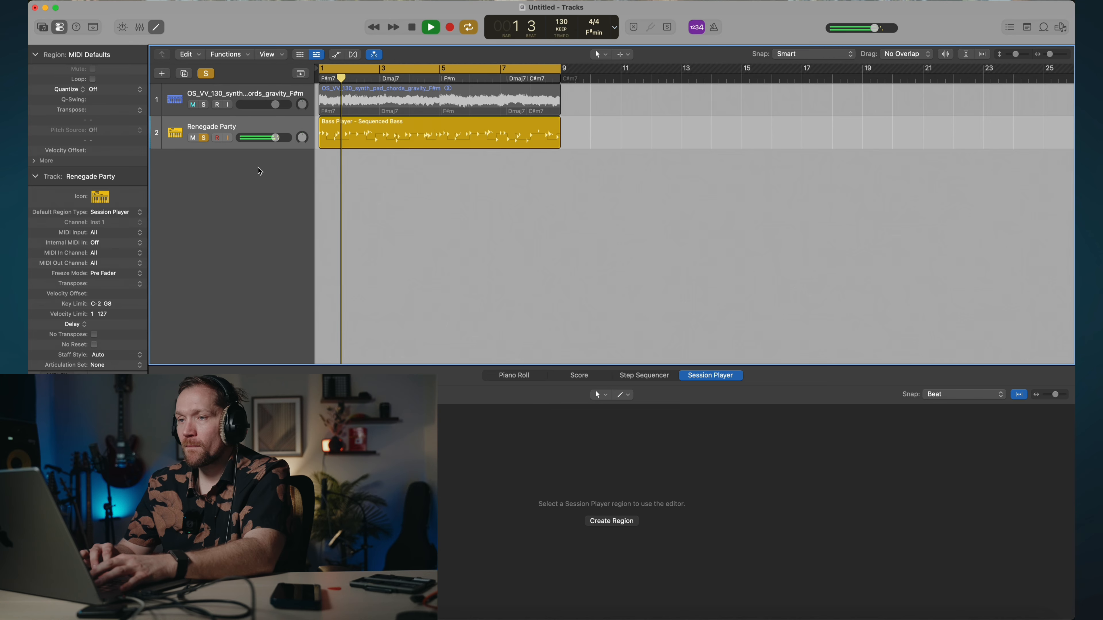
{"action": "left_click", "coordinate": [203, 137]}
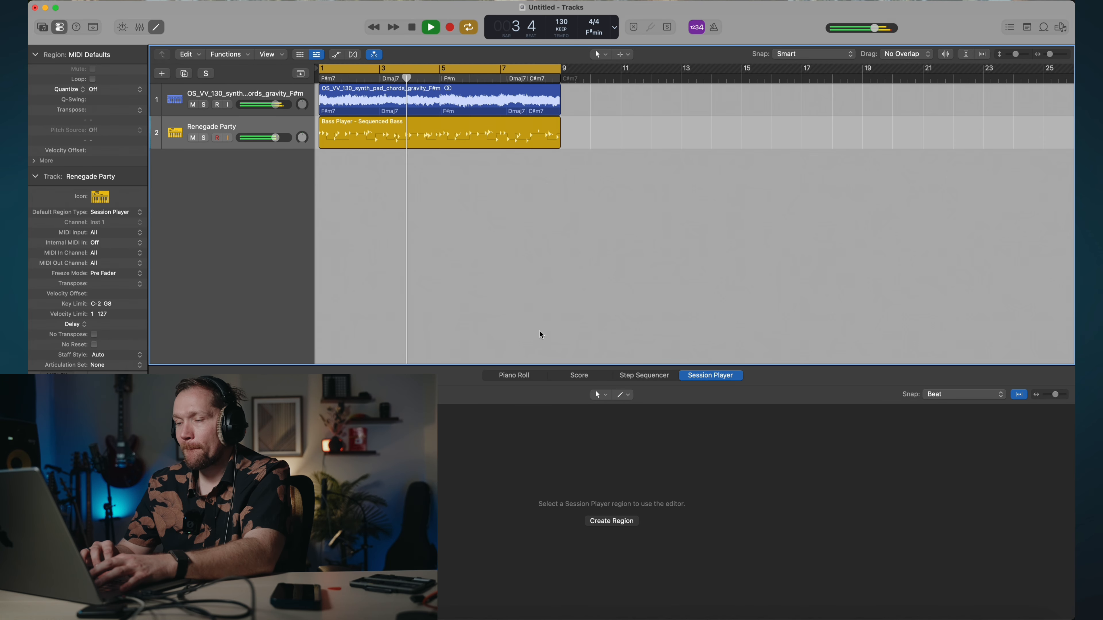
{"action": "left_click", "coordinate": [443, 126]}
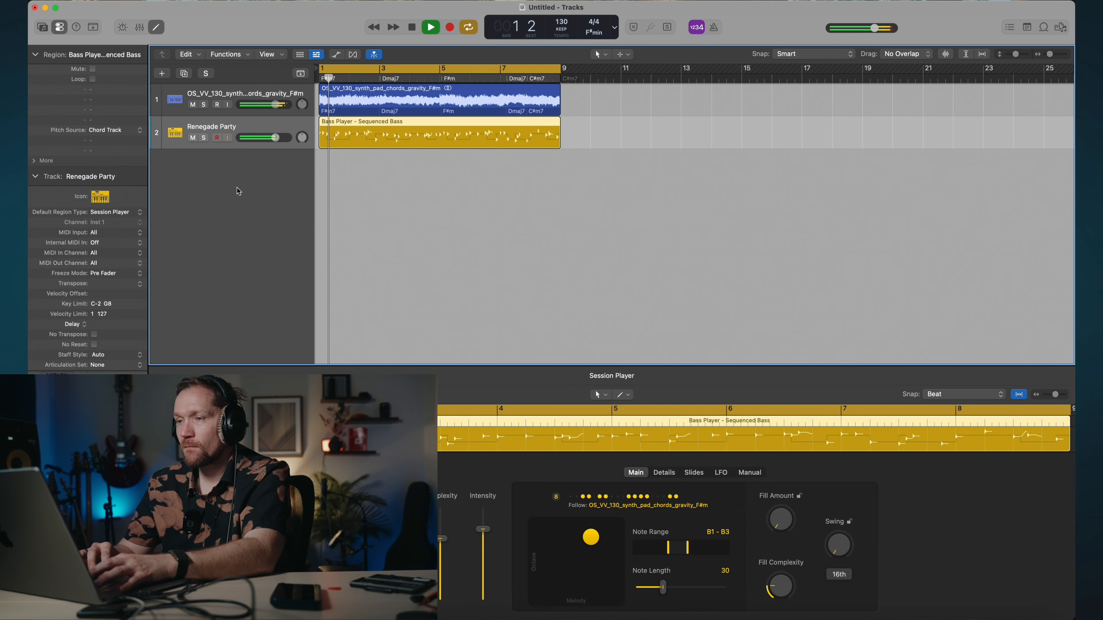
Create a second Bass Player track in the Disco Slap style and mute the Renegade Party track.
{"action": "left_click", "coordinate": [162, 72]}
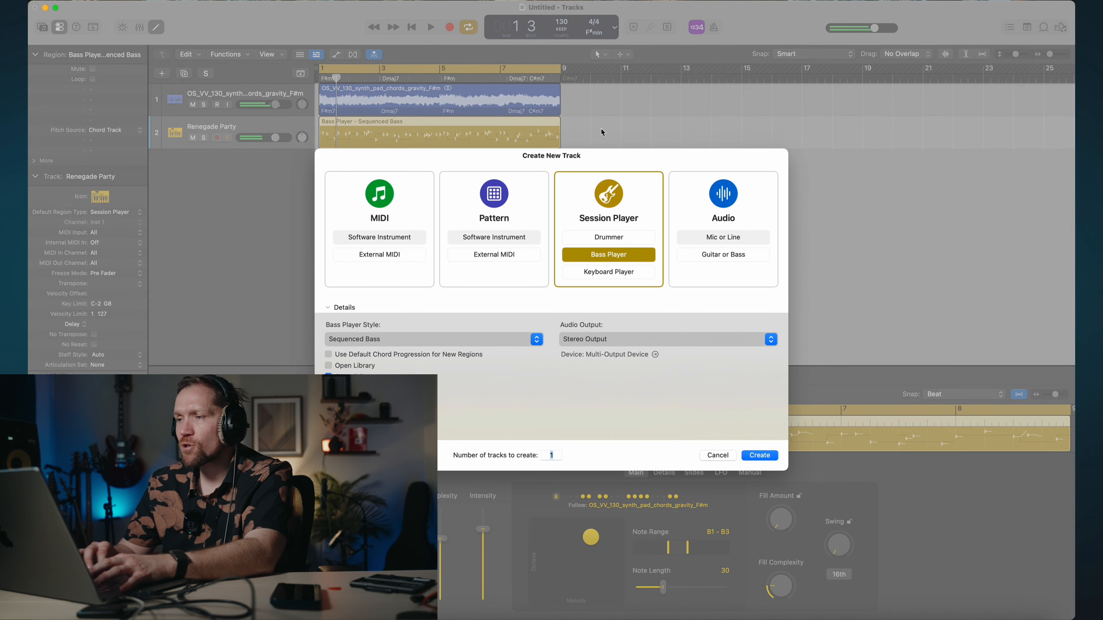
{"action": "left_click", "coordinate": [369, 340]}
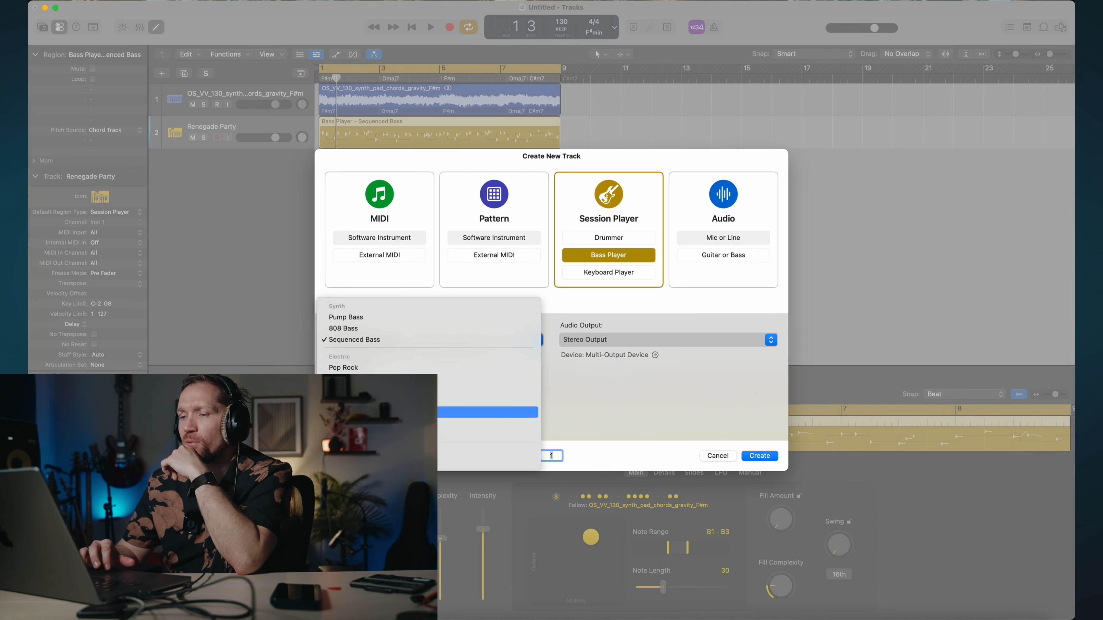
{"action": "left_click", "coordinate": [477, 412]}
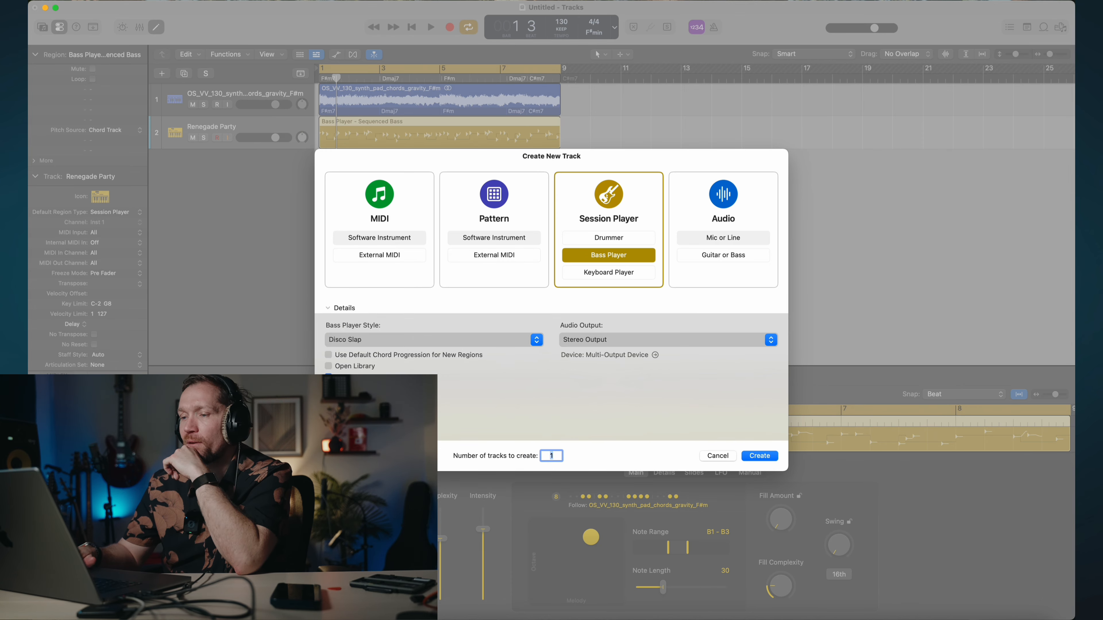
{"action": "left_click", "coordinate": [759, 456]}
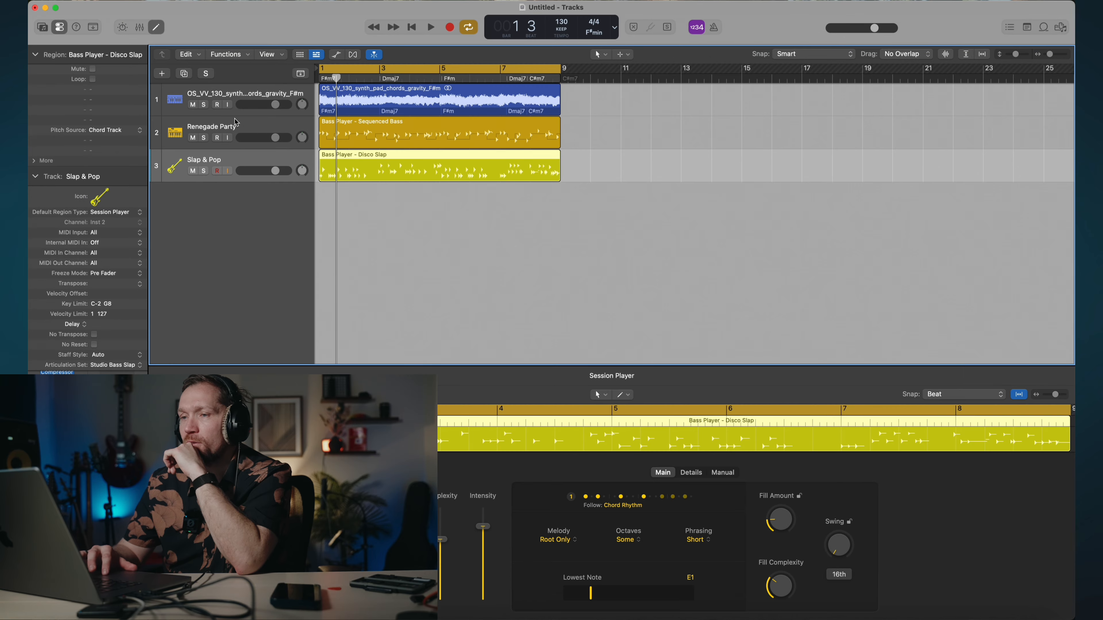
{"action": "left_click", "coordinate": [193, 138]}
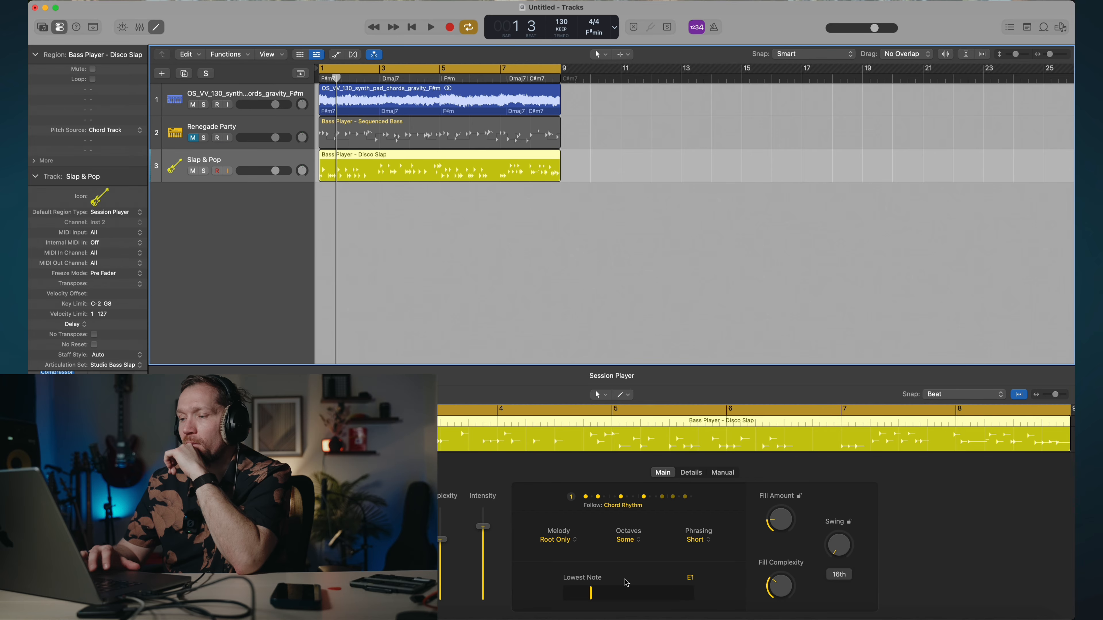
Play the Disco Slap bass with the pad loop and look at its phrasing options.
{"action": "key", "text": "space"}
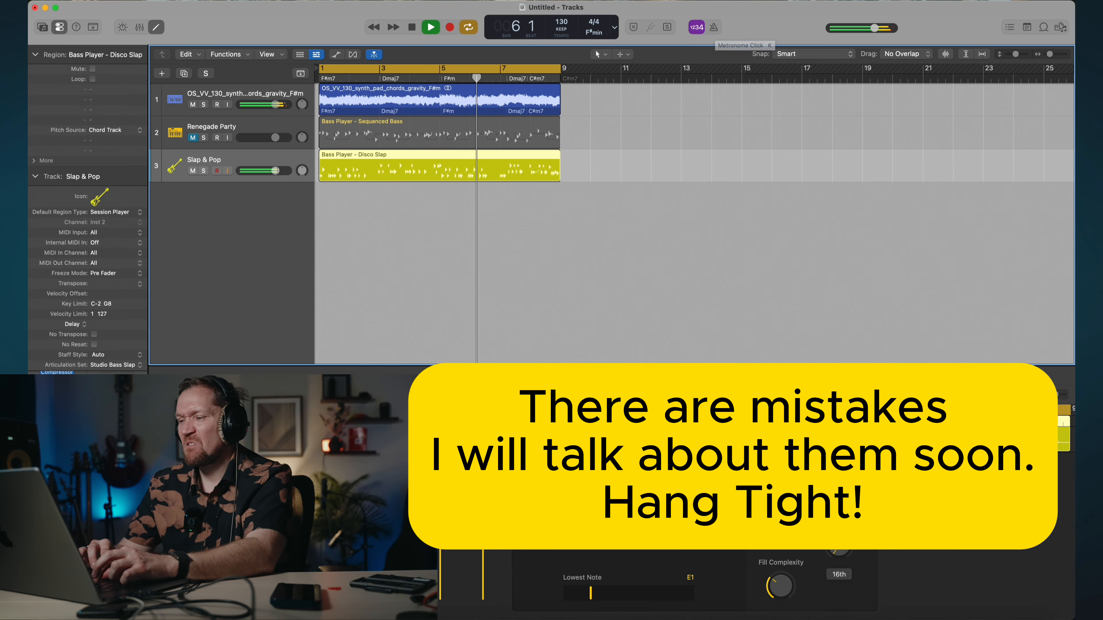
{"action": "left_click", "coordinate": [692, 541]}
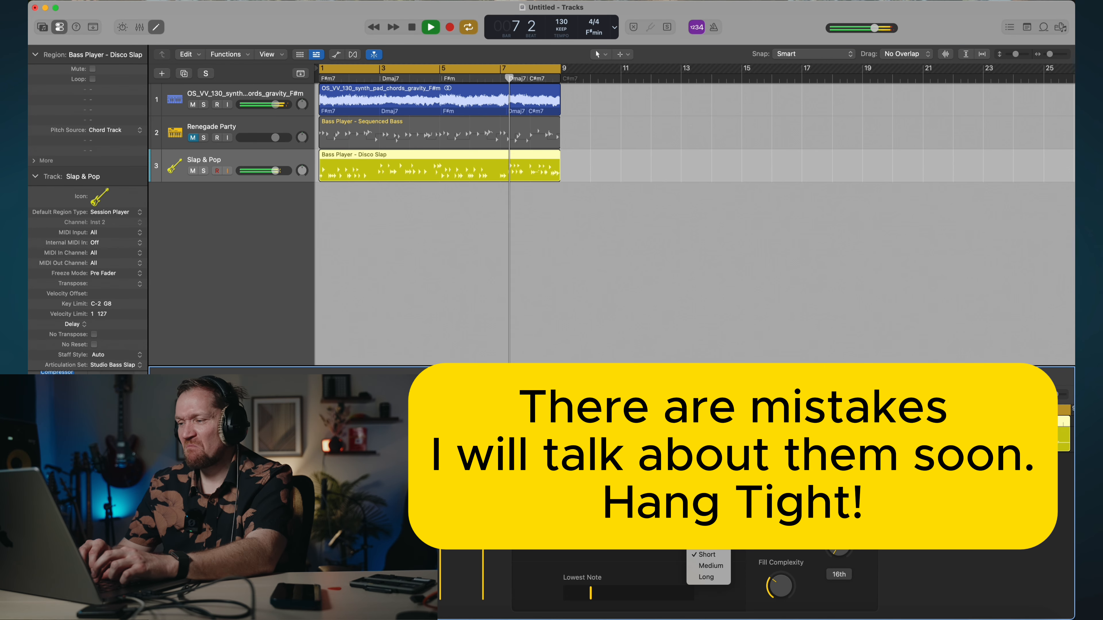
{"action": "left_click", "coordinate": [691, 541]}
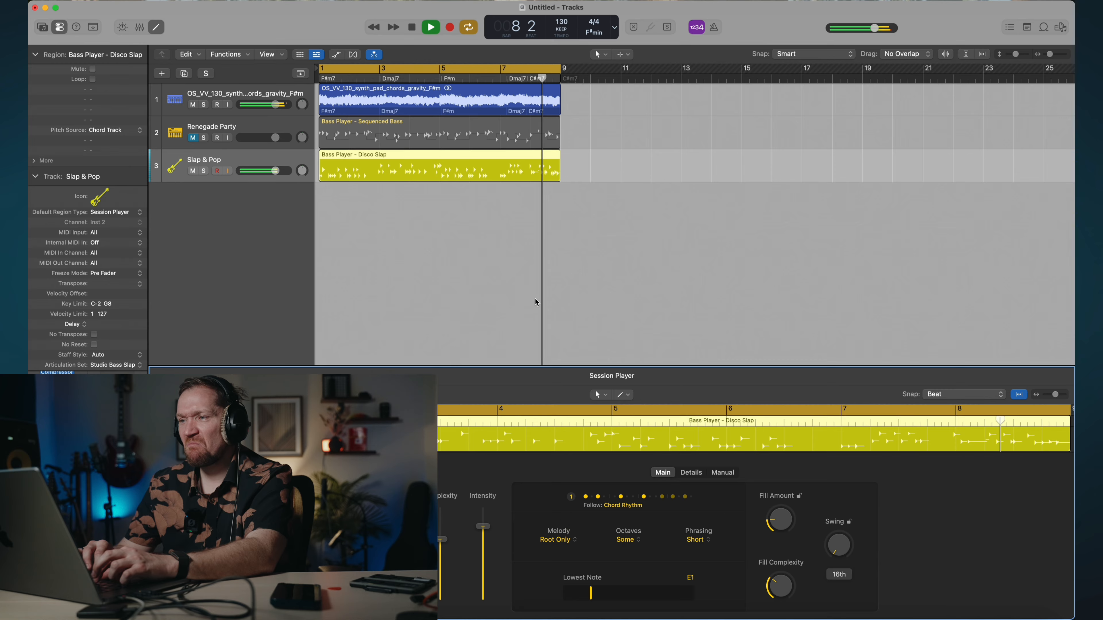
{"action": "key", "text": "space"}
Examine the chord changes near the end of the loop and replay the passage from bar 7.
{"action": "scroll", "coordinate": [543, 107], "scroll_direction": "up", "scroll_amount": 10}
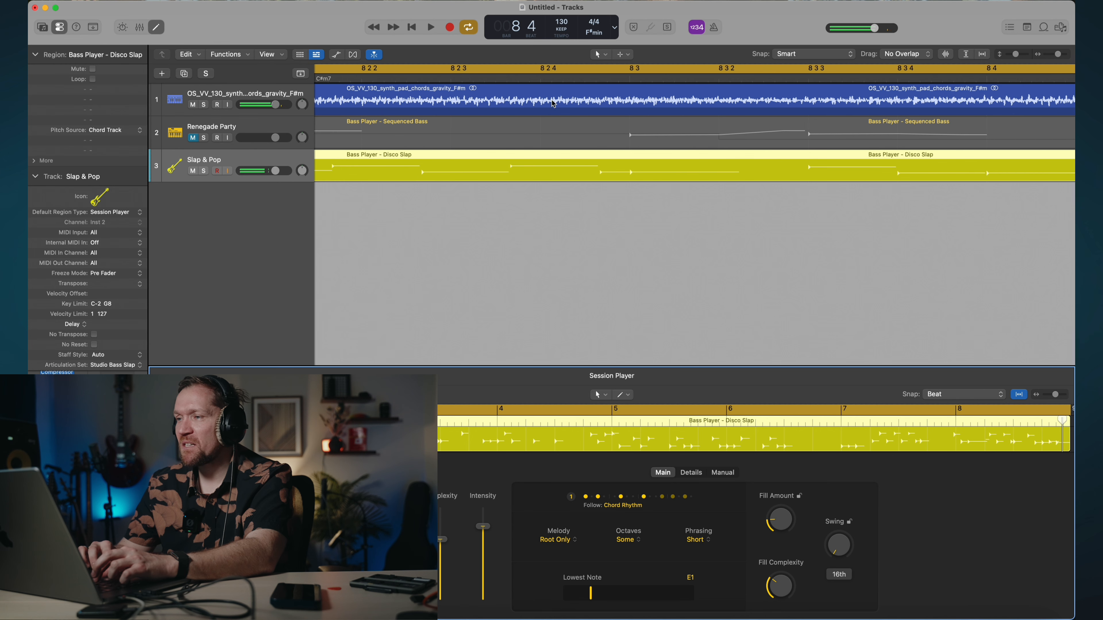
{"action": "scroll", "coordinate": [560, 100], "scroll_direction": "down", "scroll_amount": 5}
{"action": "scroll", "coordinate": [547, 78], "scroll_direction": "down", "scroll_amount": 4}
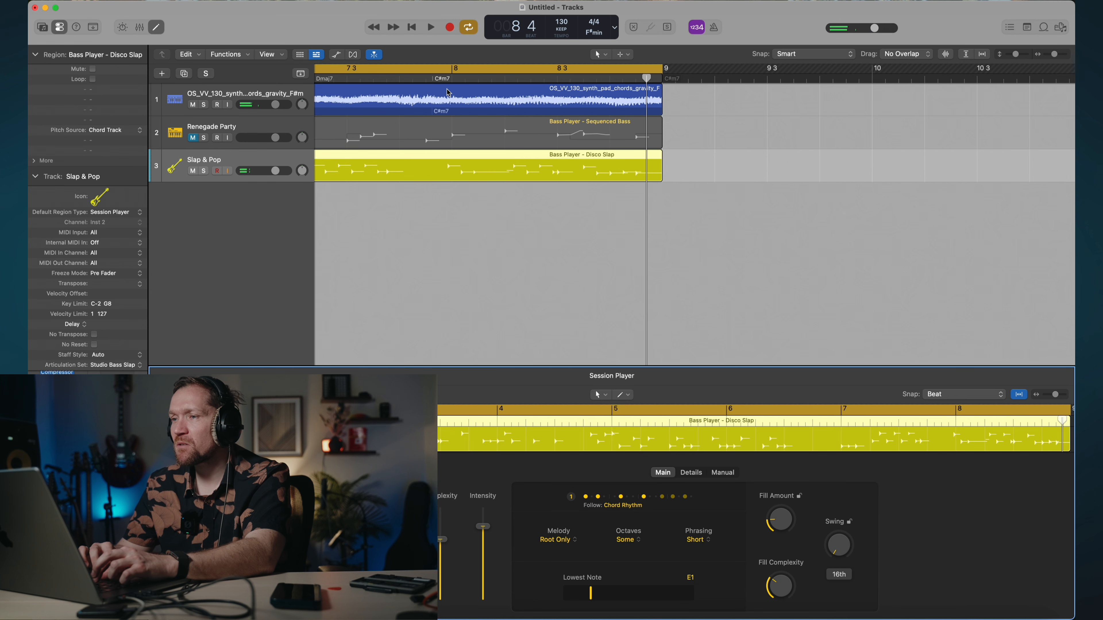
{"action": "scroll", "coordinate": [448, 90], "scroll_direction": "left", "scroll_amount": 5}
{"action": "key", "text": "space"}
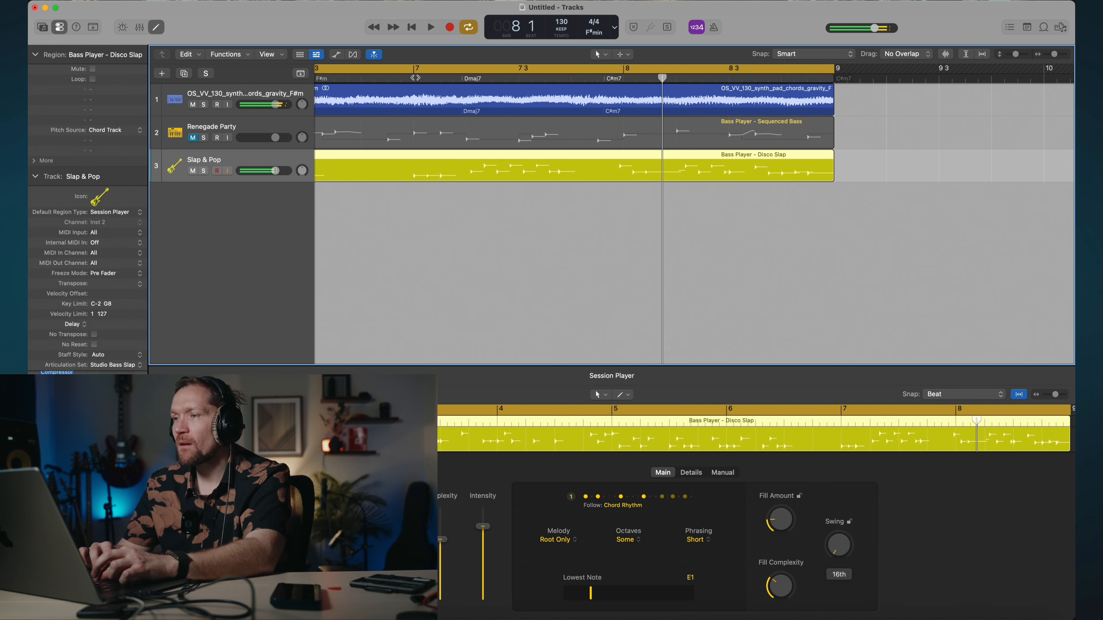
{"action": "key", "text": "space"}
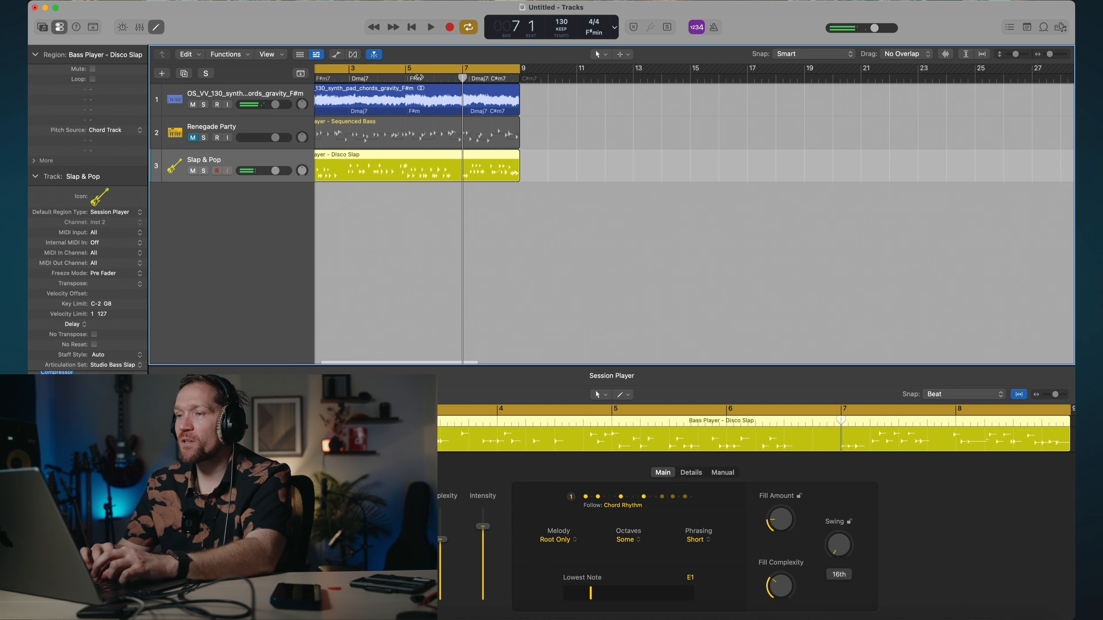
Set the cycle range from bar 5 to bar 9 and show the global tracks.
{"action": "key", "text": "c"}
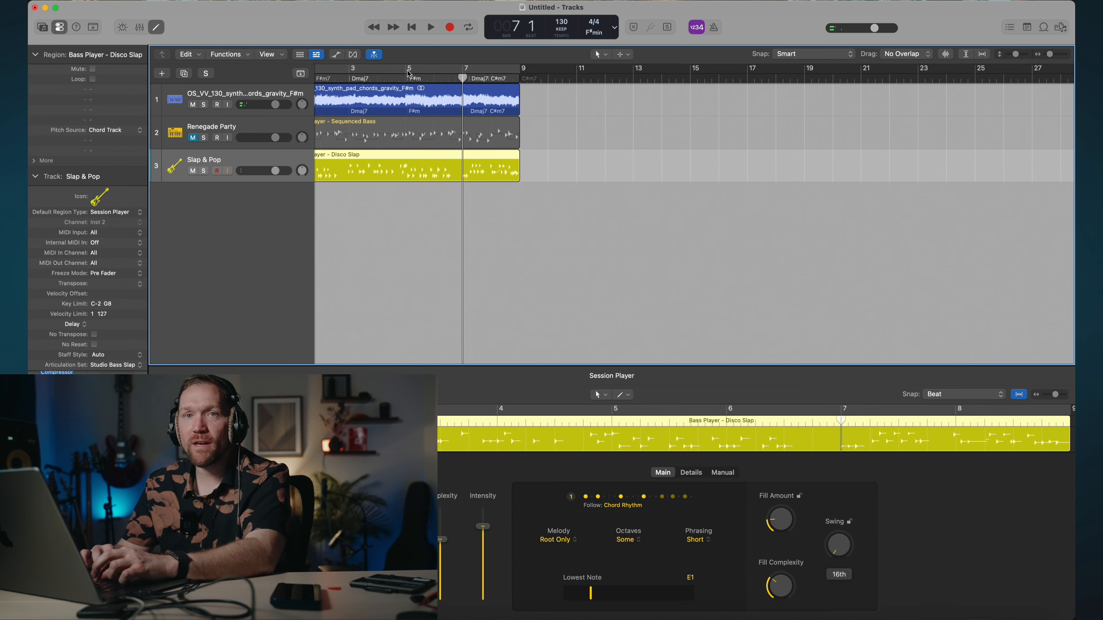
{"action": "left_click_drag", "start_coordinate": [409, 72], "coordinate": [520, 72]}
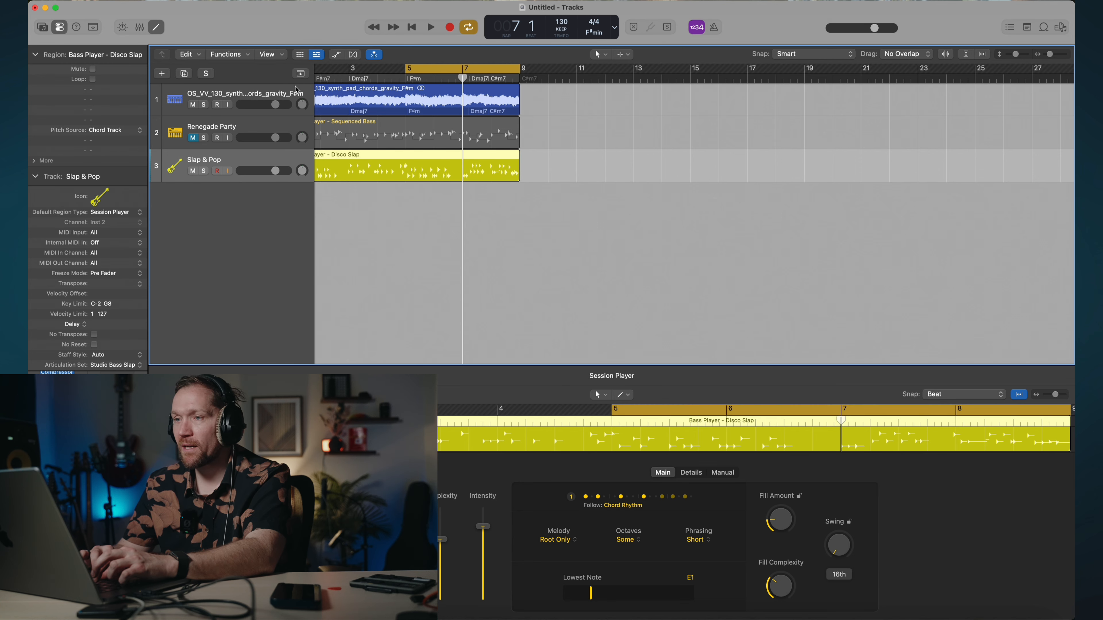
{"action": "left_click", "coordinate": [300, 74]}
{"action": "scroll", "coordinate": [424, 173], "scroll_direction": "up", "scroll_amount": 8}
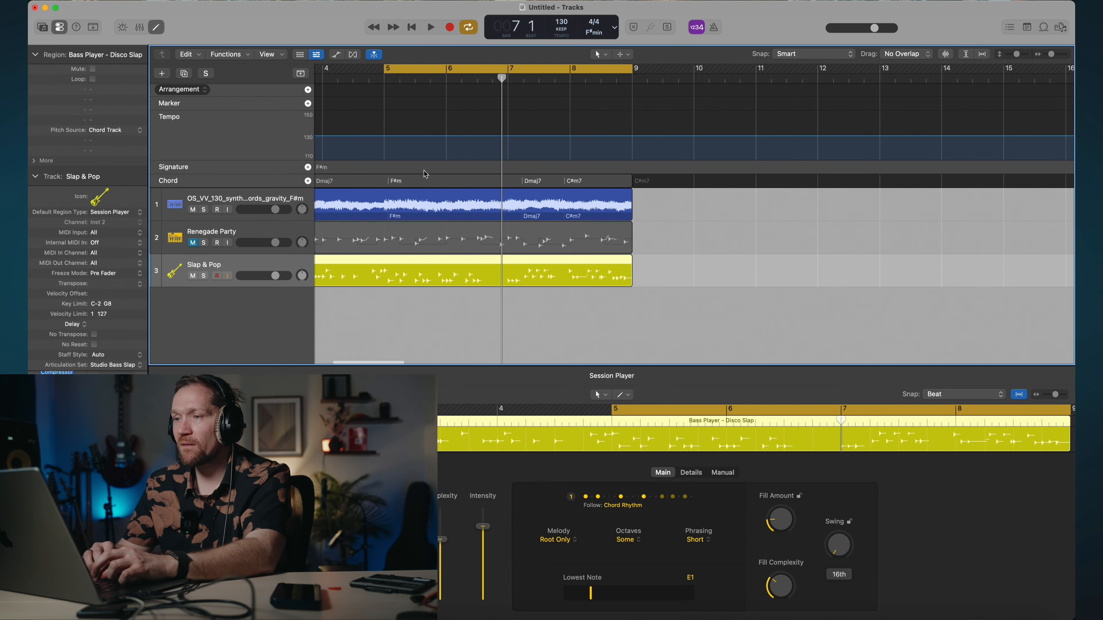
Solo the pad track, turn on the metronome and play bar 7 to locate the change to C#m7.
{"action": "left_click", "coordinate": [204, 210]}
{"action": "key", "text": "space"}
{"action": "left_click", "coordinate": [715, 27]}
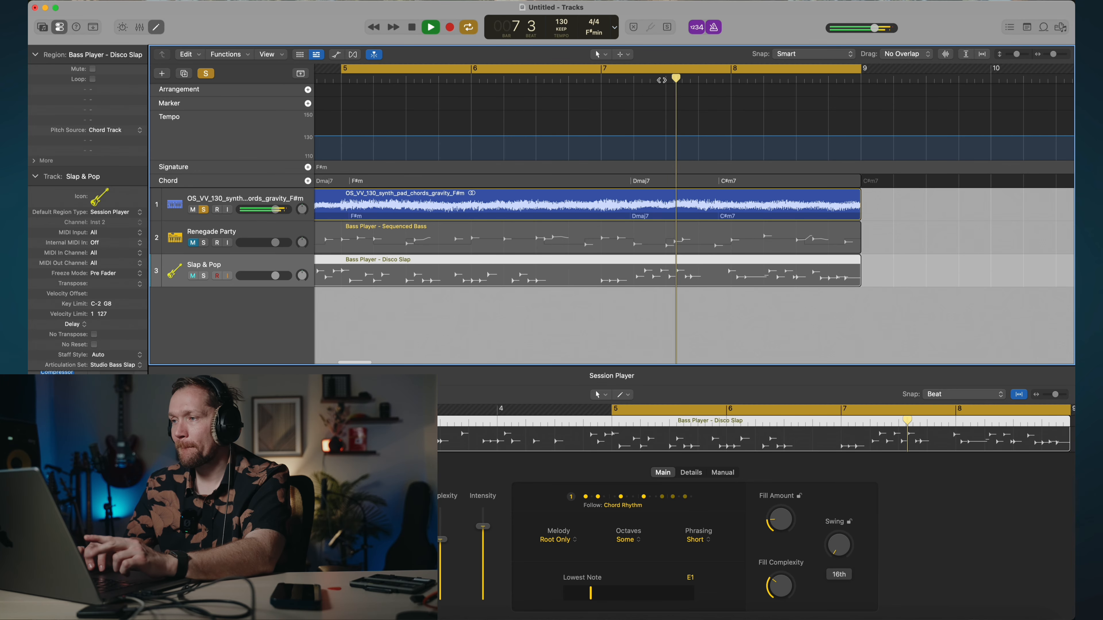
{"action": "key", "text": "space"}
{"action": "left_click", "coordinate": [702, 80]}
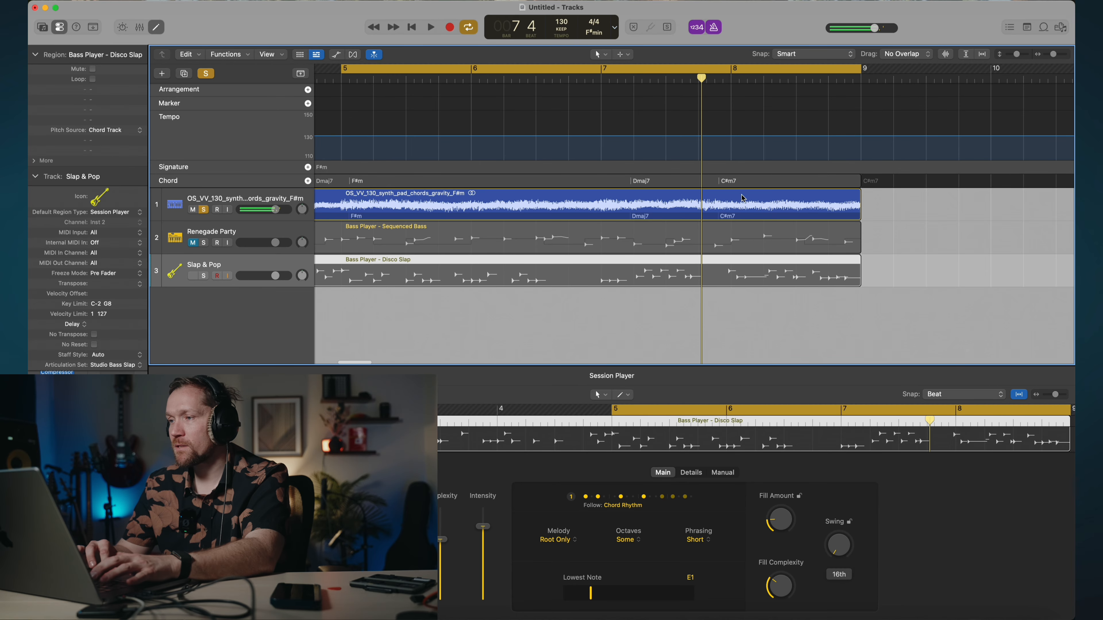
Move the start of the C#m7 chord in the Chord track earlier to beat 4 of bar 7.
{"action": "left_click", "coordinate": [728, 183]}
{"action": "left_click", "coordinate": [728, 183]}
{"action": "left_click_drag", "start_coordinate": [722, 181], "coordinate": [700, 182]}
Play the pad to locate the Dmaj7 change, move that chord's start to bar 7 in the Chord track and play the result.
{"action": "left_click", "coordinate": [472, 79]}
{"action": "key", "text": "space"}
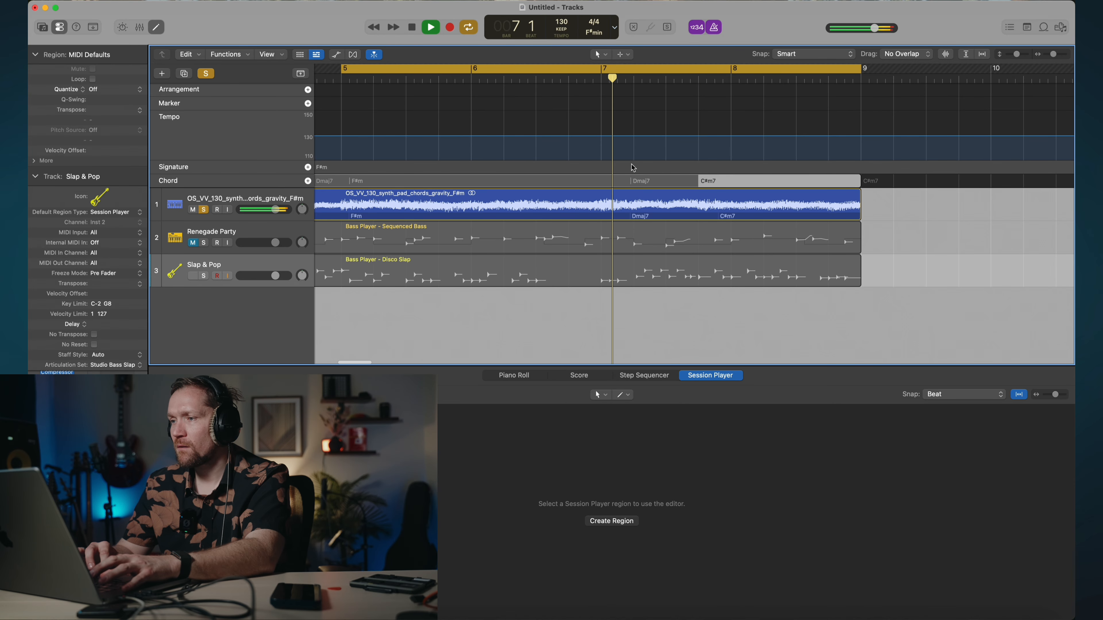
{"action": "key", "text": "space"}
{"action": "double_click", "coordinate": [631, 182]}
{"action": "left_click", "coordinate": [632, 182]}
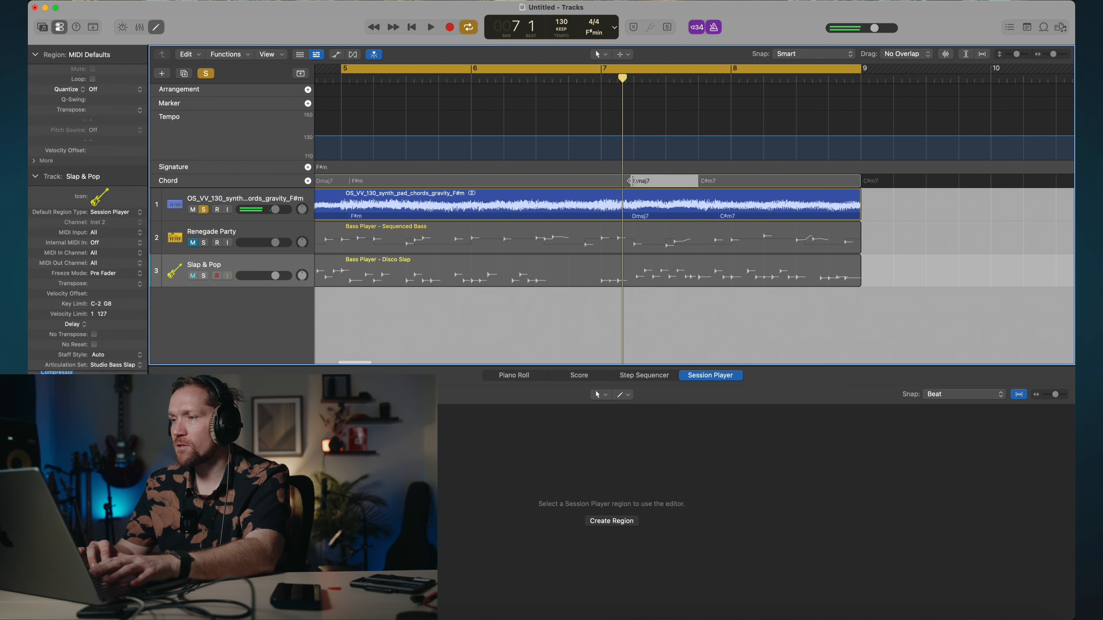
{"action": "left_click_drag", "start_coordinate": [631, 182], "coordinate": [601, 182]}
{"action": "key", "text": "space"}
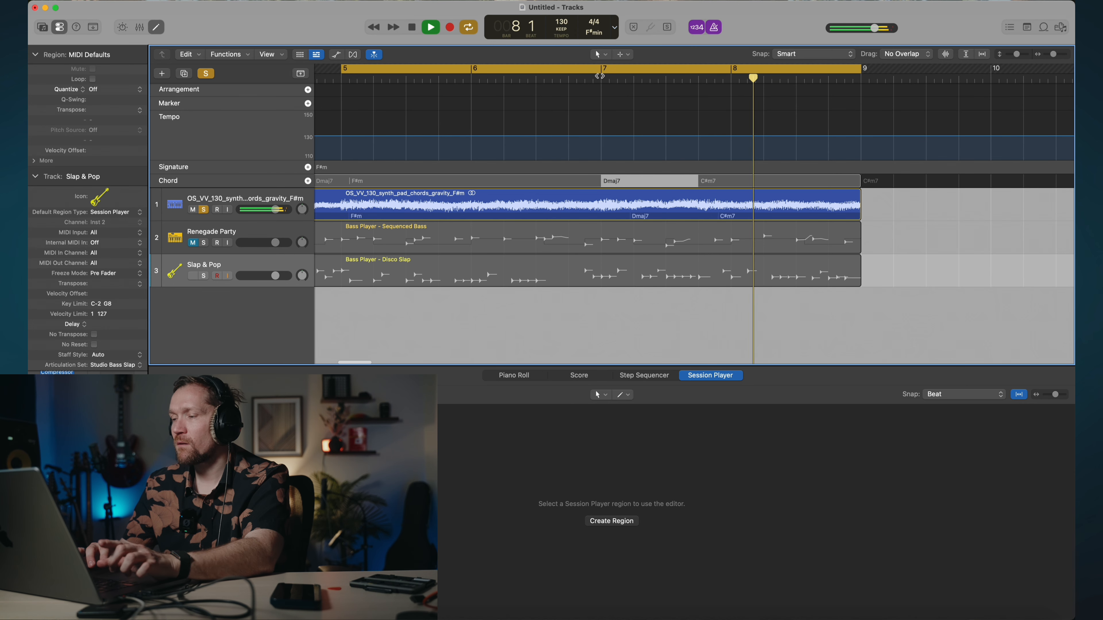
Solo the Slap & Pop bass with the pad, play both from bar 1 without cycling, and lower the pad's volume to -4.7 dB.
{"action": "key", "text": "space"}
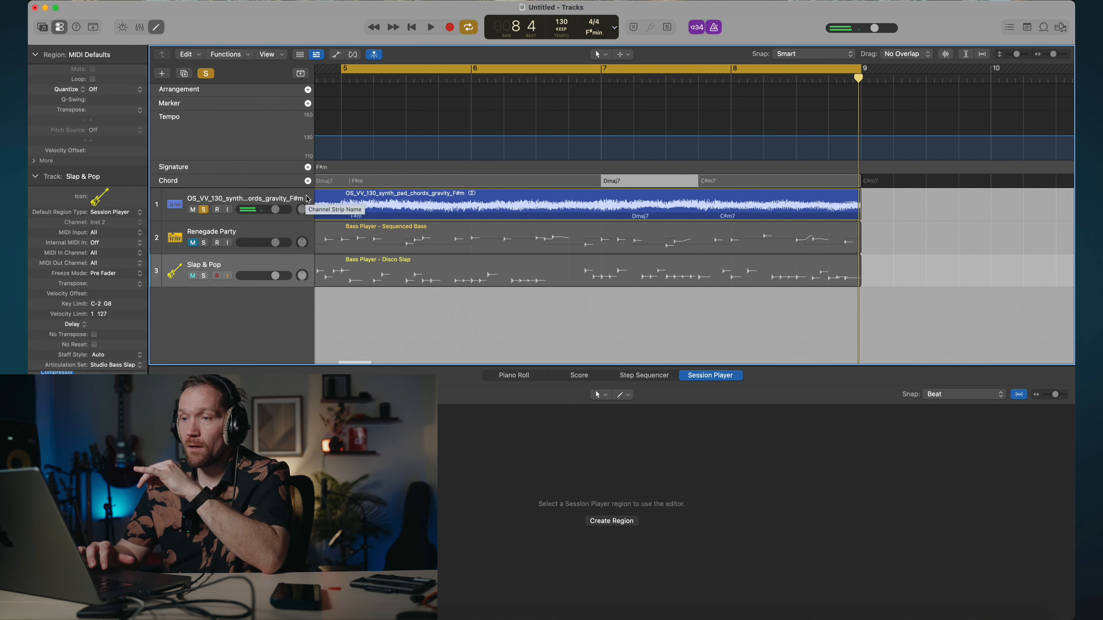
{"action": "left_click", "coordinate": [203, 276]}
{"action": "left_click", "coordinate": [367, 70]}
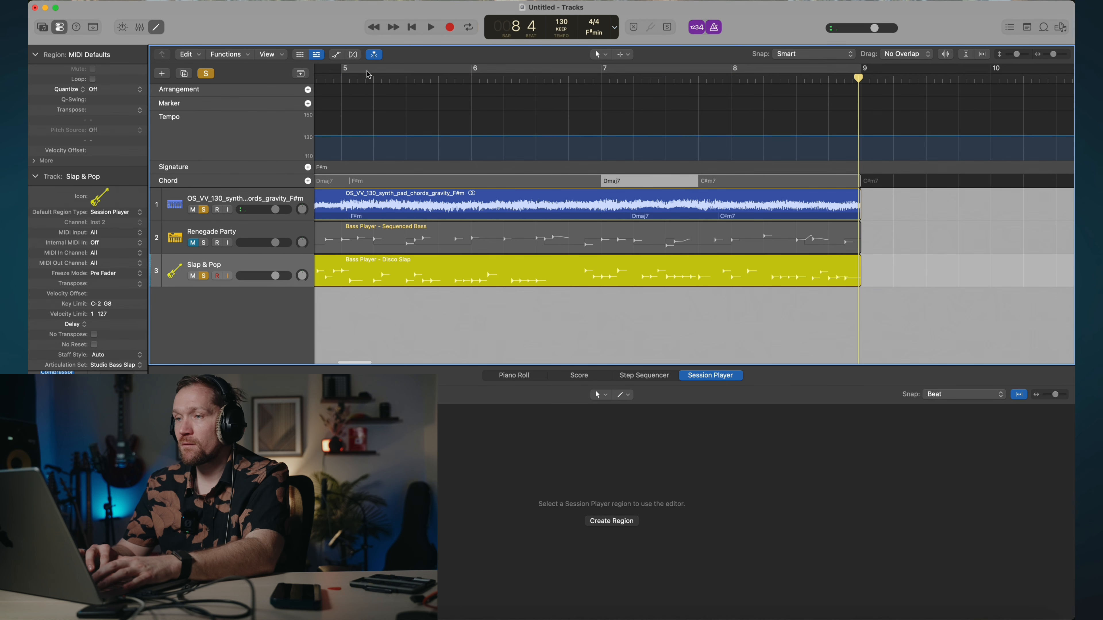
{"action": "key", "text": "Return"}
{"action": "key", "text": "space"}
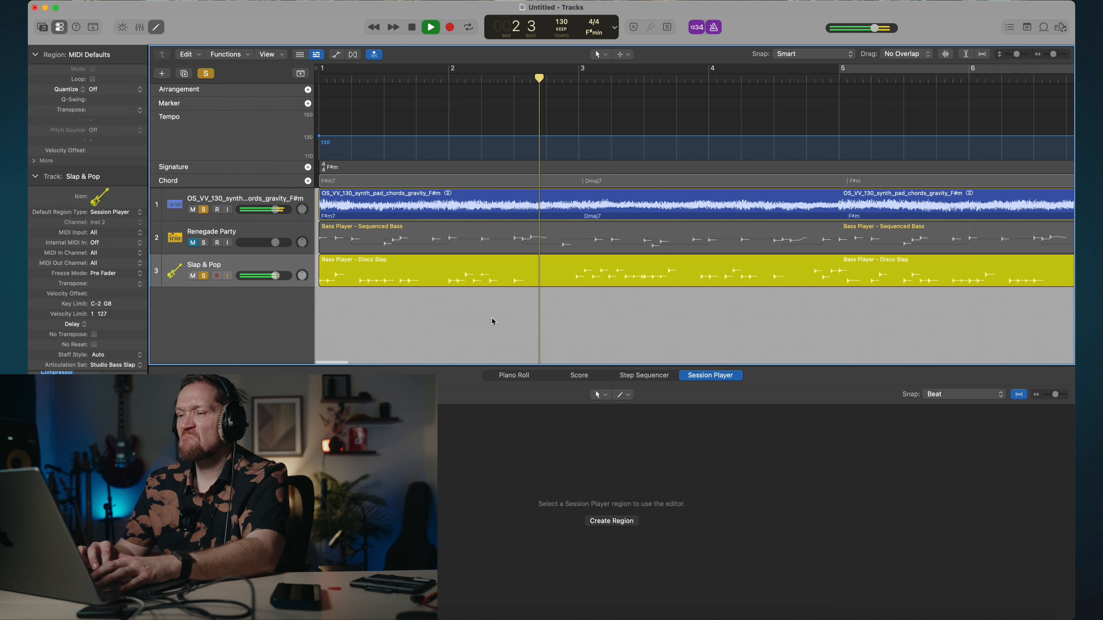
{"action": "left_click", "coordinate": [482, 276]}
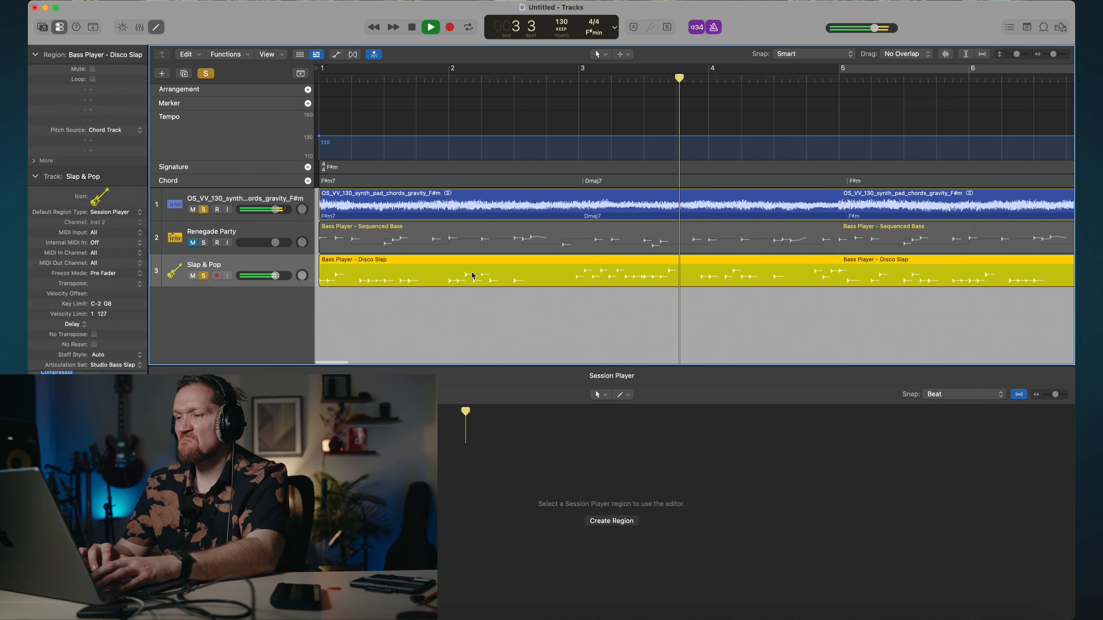
{"action": "left_click_drag", "start_coordinate": [275, 210], "coordinate": [265, 210]}
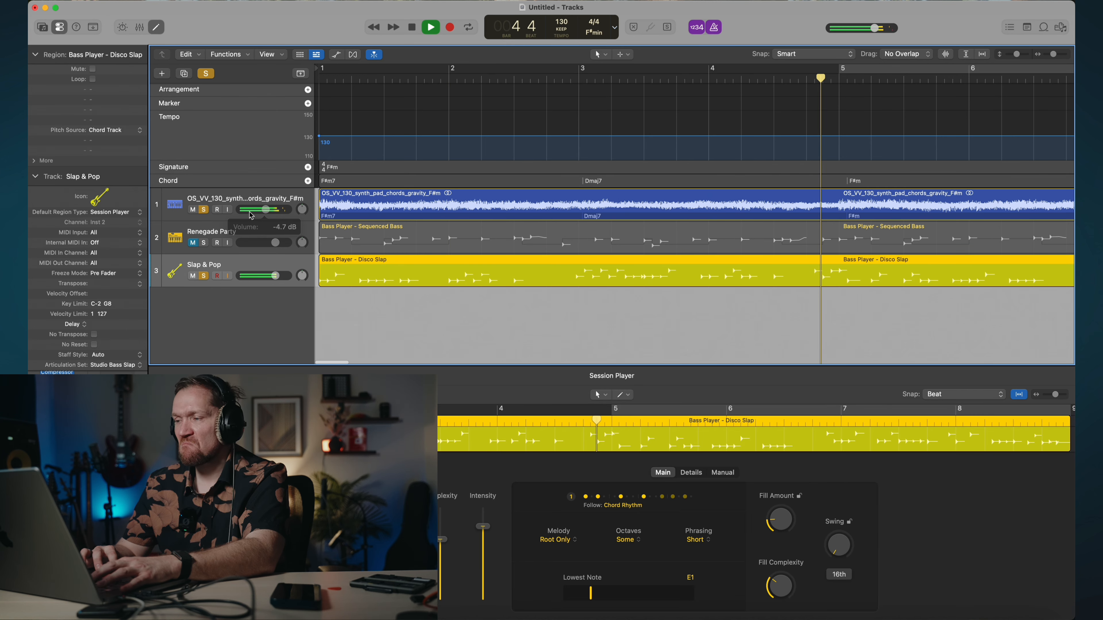
Turn cycling back on and extend the cycle range to run from bar 1 to bar 9.
{"action": "key", "text": "super+Left"}
{"action": "key", "text": "super+Left"}
{"action": "key", "text": "super+Left"}
{"action": "key", "text": "super+Left"}
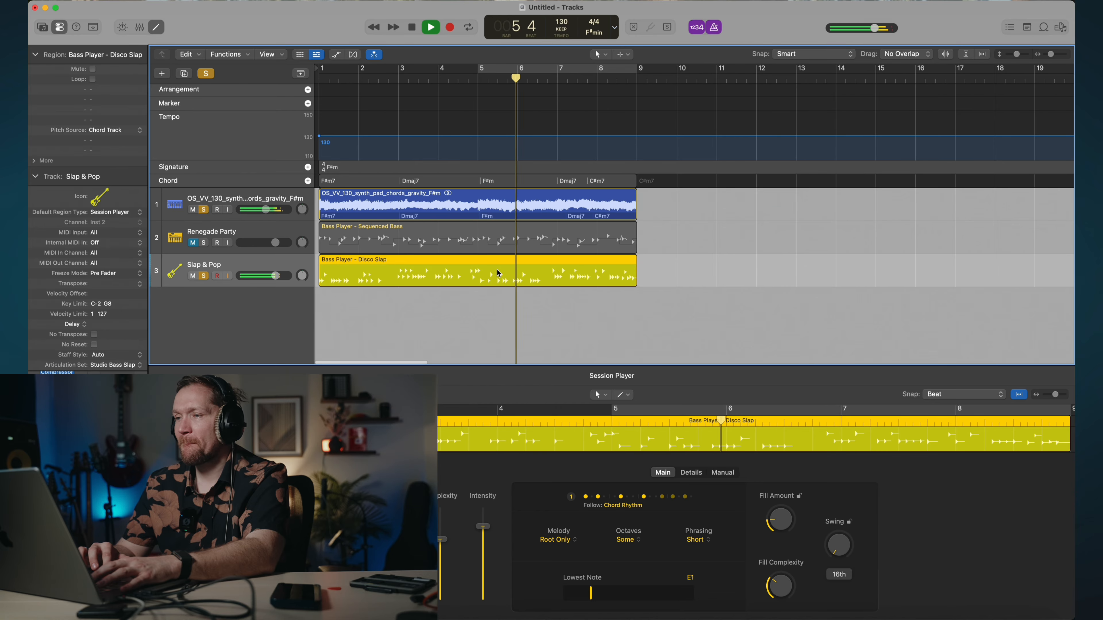
{"action": "left_click", "coordinate": [477, 72]}
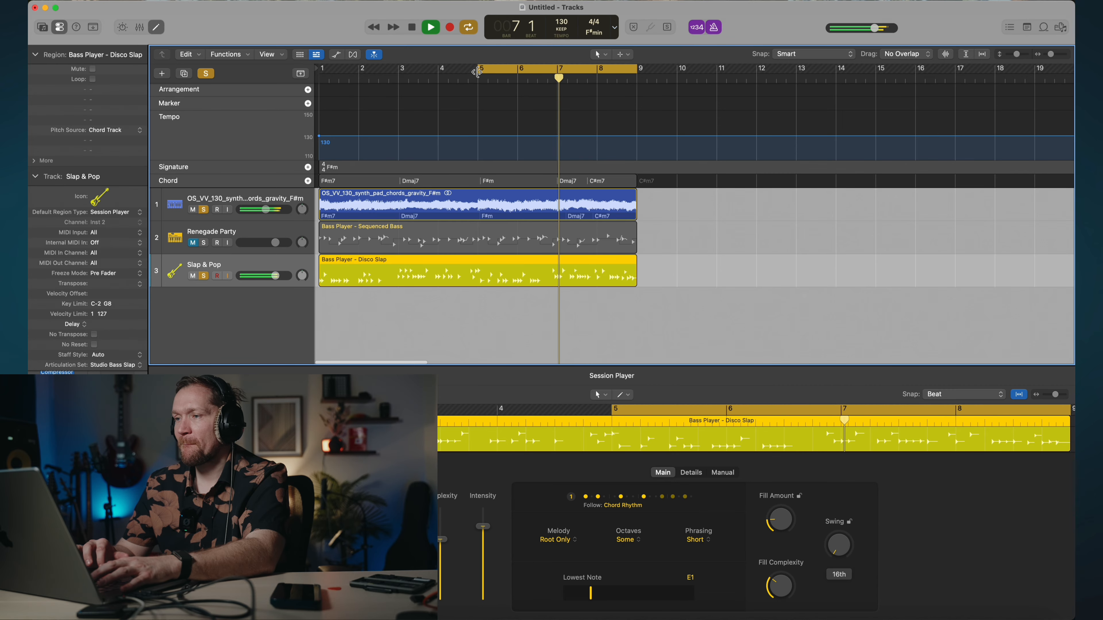
{"action": "left_click_drag", "start_coordinate": [477, 72], "coordinate": [319, 90]}
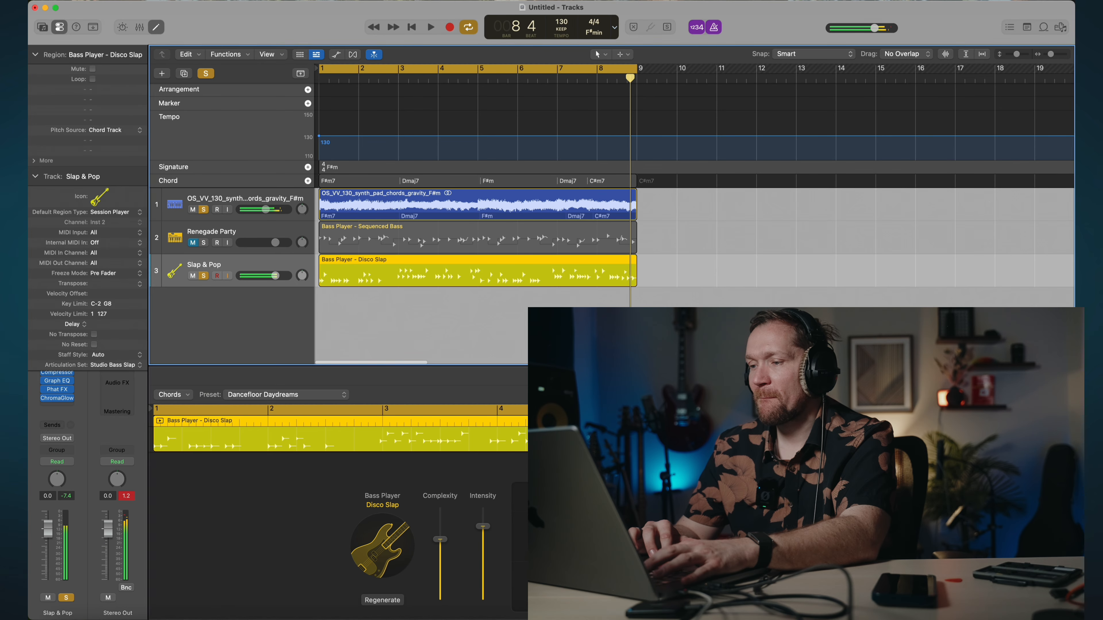
Make the Disco Slap bass pattern follow the rhythm of the OS_VV_130_synth_pad_chords_gravity_F#m track and play the result.
{"action": "left_click", "coordinate": [628, 496]}
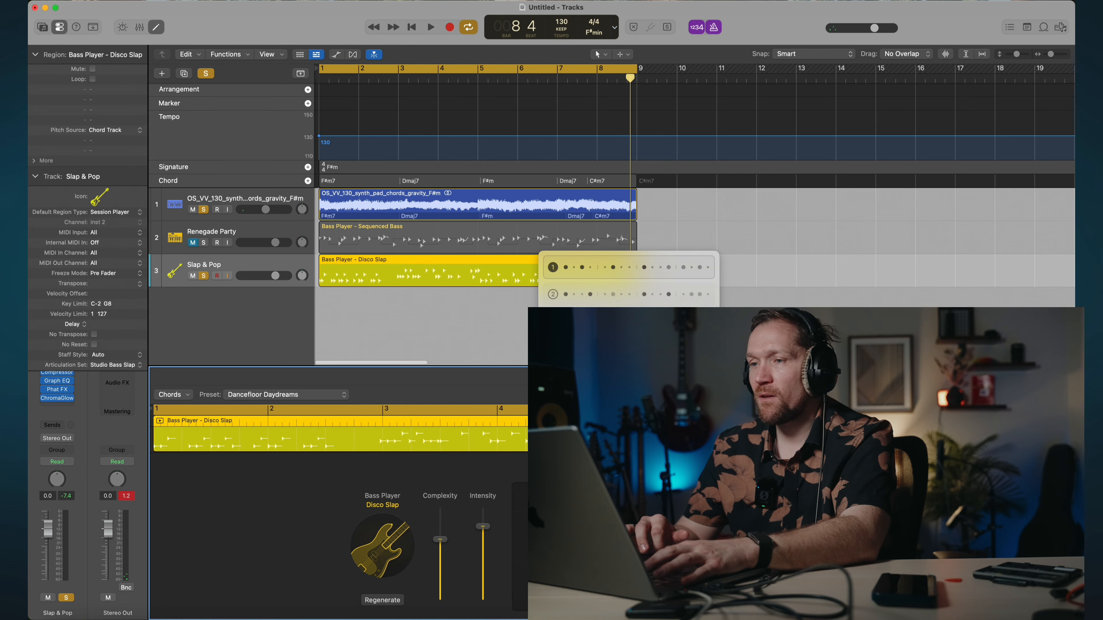
{"action": "left_click", "coordinate": [242, 200]}
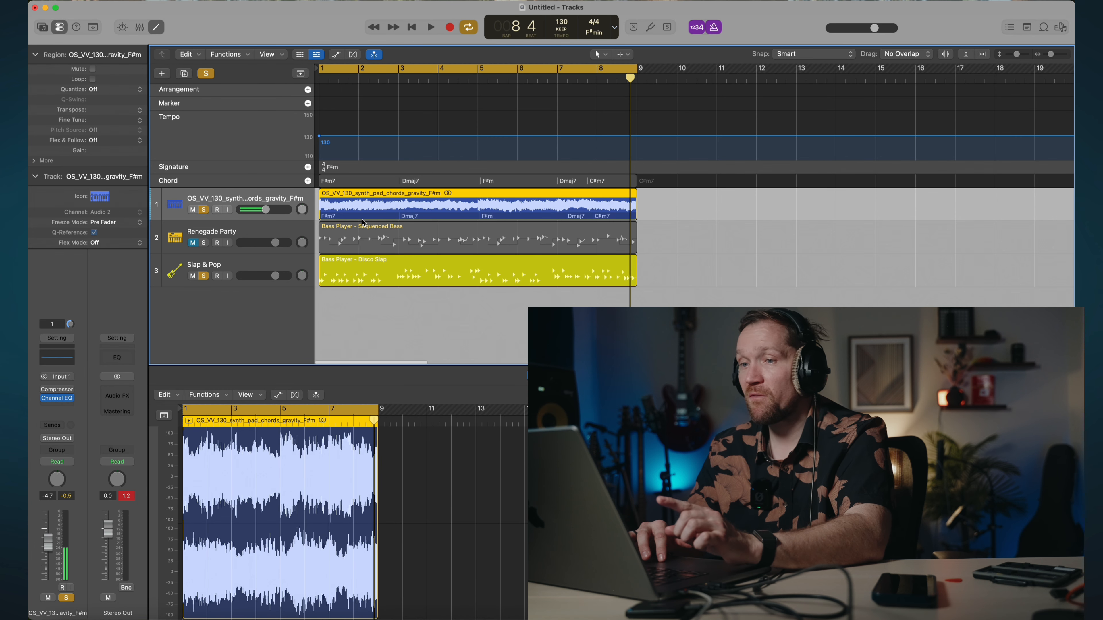
{"action": "key", "text": "space"}
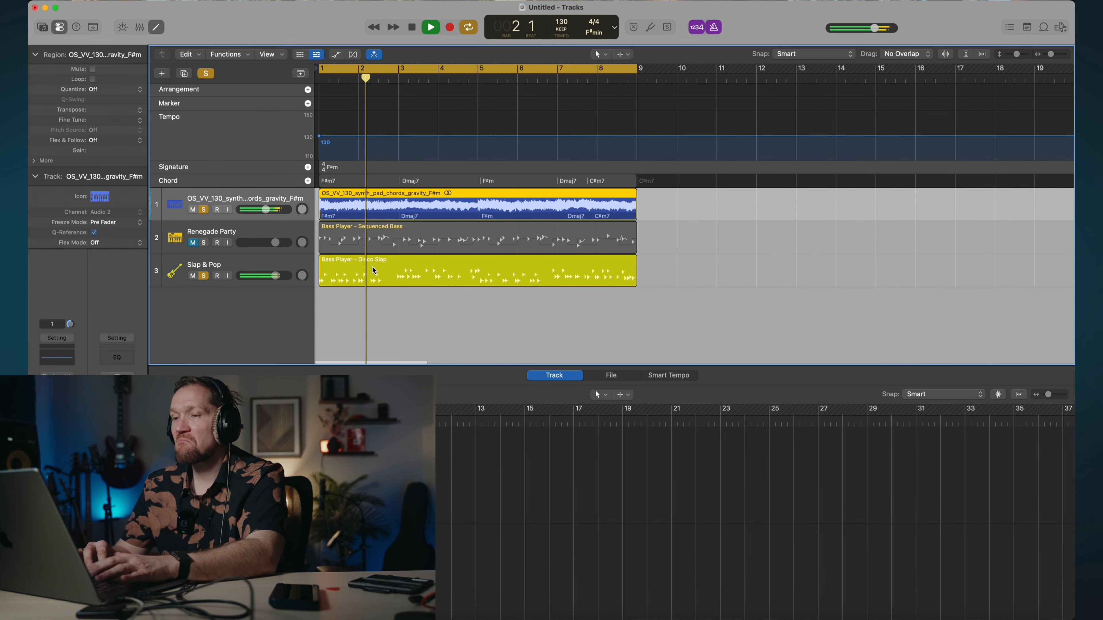
{"action": "left_click", "coordinate": [374, 270]}
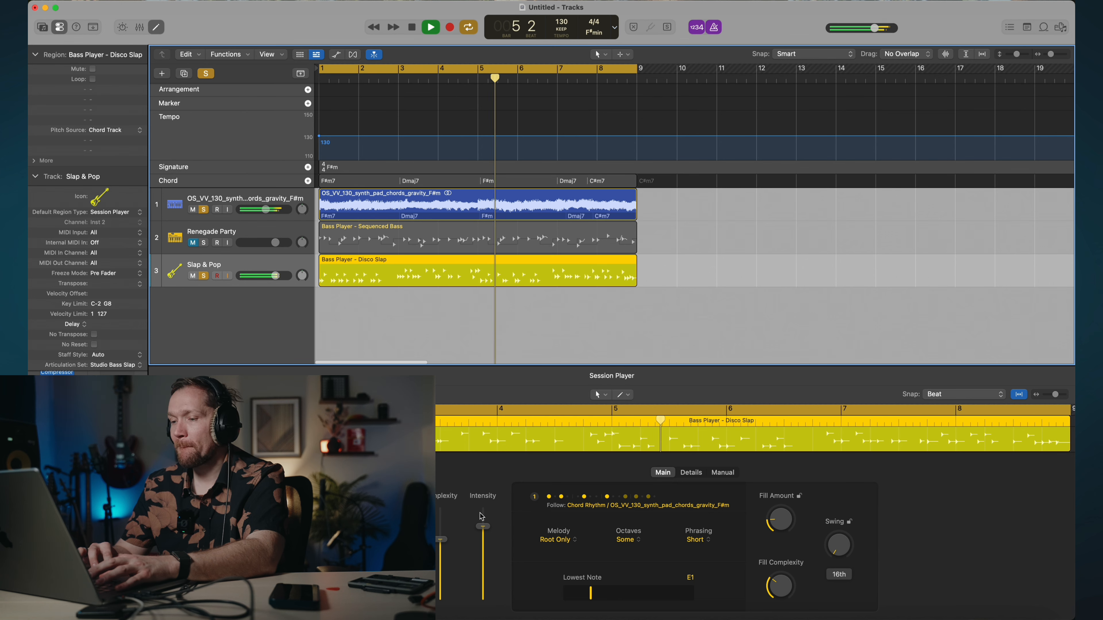
Lower the Disco Slap region's Complexity and audition the simplified bass line with the pad.
{"action": "left_click_drag", "start_coordinate": [441, 539], "coordinate": [441, 563]}
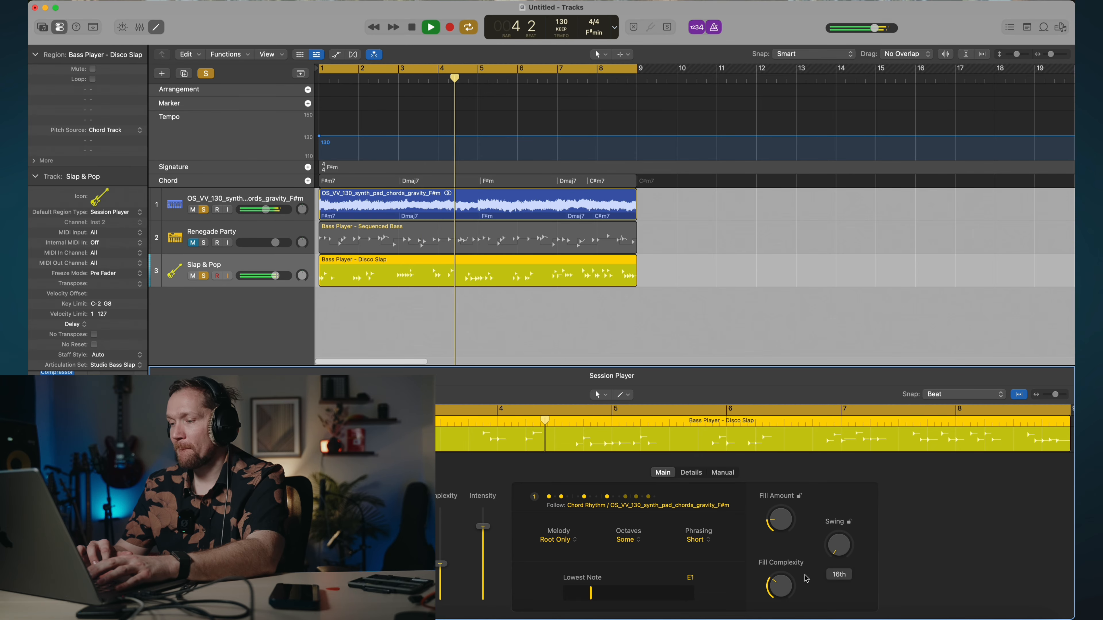
{"action": "left_click_drag", "start_coordinate": [779, 591], "coordinate": [780, 613]}
{"action": "key", "text": "Return"}
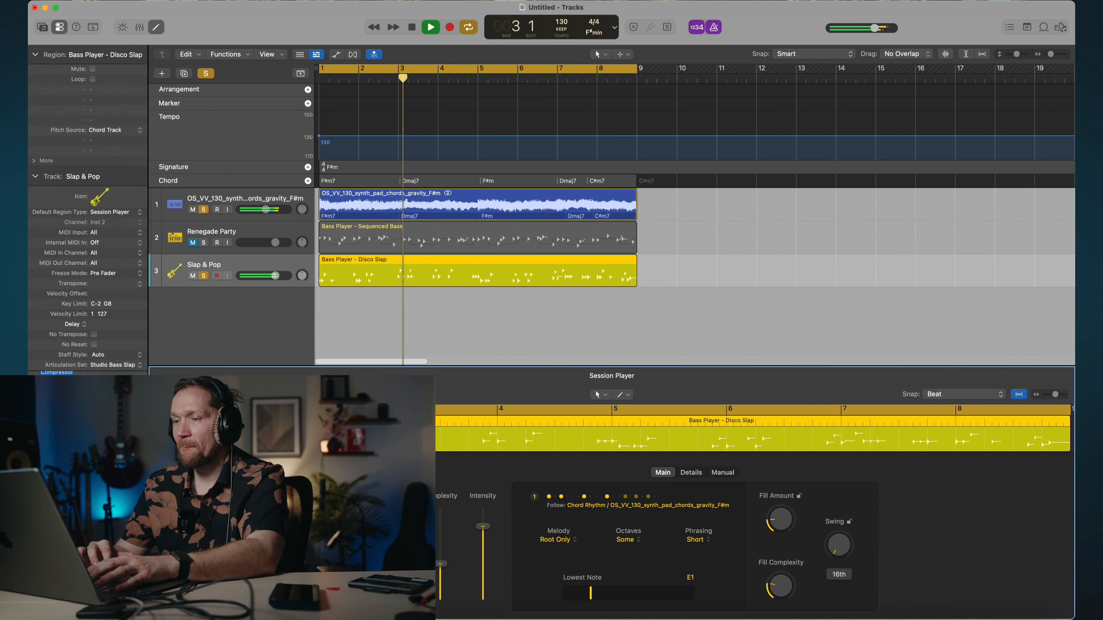
{"action": "key", "text": "space"}
Play the bass and pad from bar 3 to check how they line up at the Dmaj7 chord change.
{"action": "scroll", "coordinate": [399, 227], "scroll_direction": "up", "scroll_amount": 3}
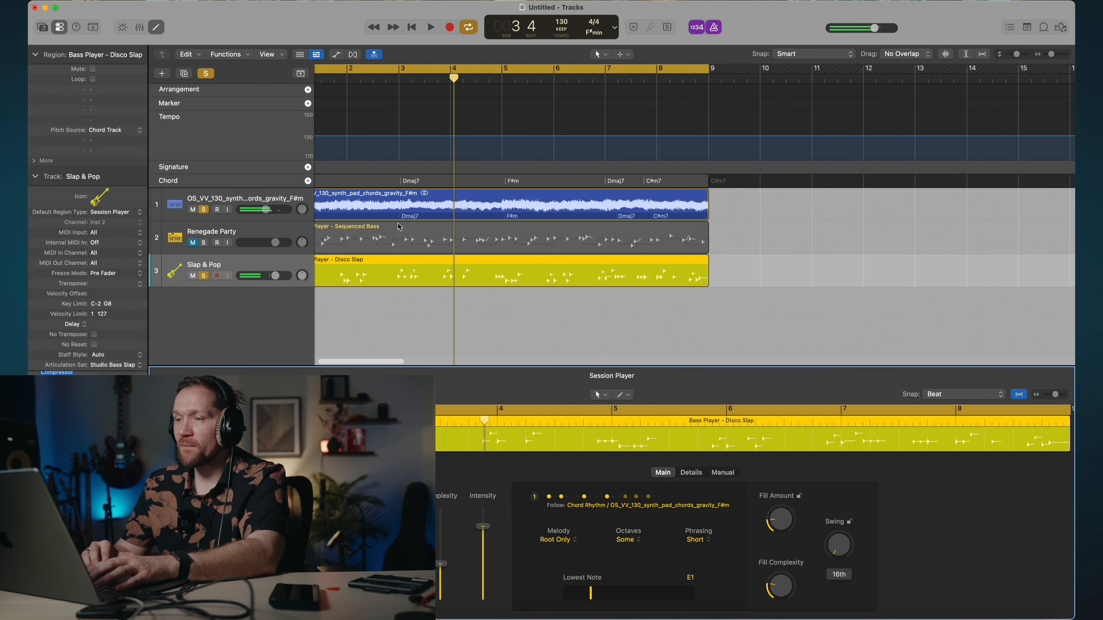
{"action": "scroll", "coordinate": [399, 227], "scroll_direction": "up", "scroll_amount": 5}
{"action": "left_click", "coordinate": [382, 81]}
{"action": "key", "text": "space"}
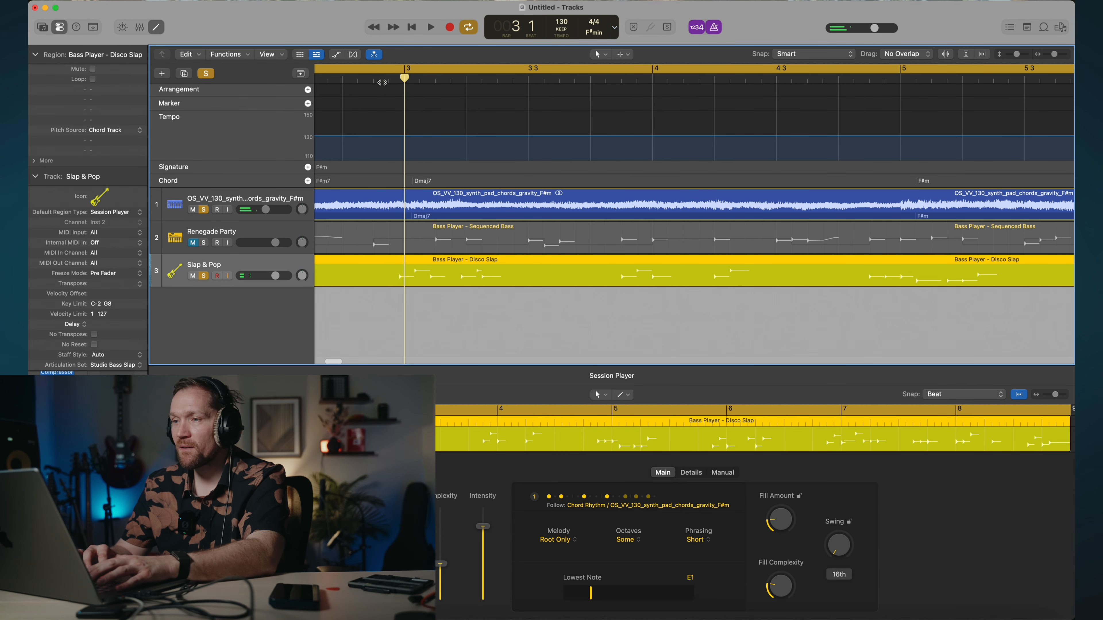
{"action": "key", "text": "space"}
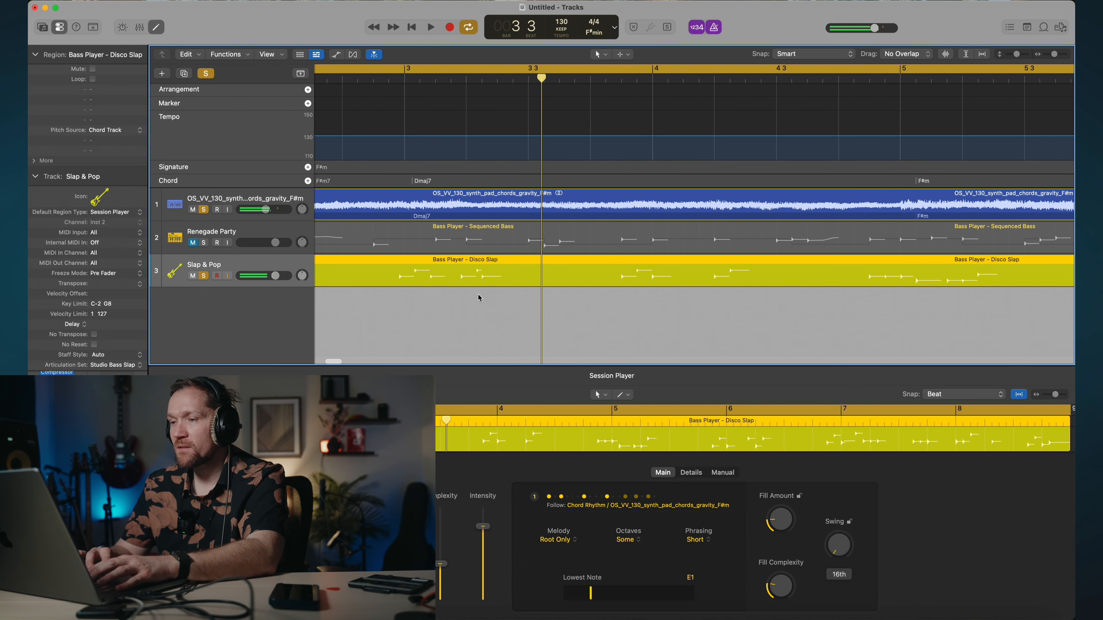
Regenerate the Disco Slap bass part and audition it against the pad from around bar 3 to the end of the loop.
{"action": "key", "text": "Tab"}
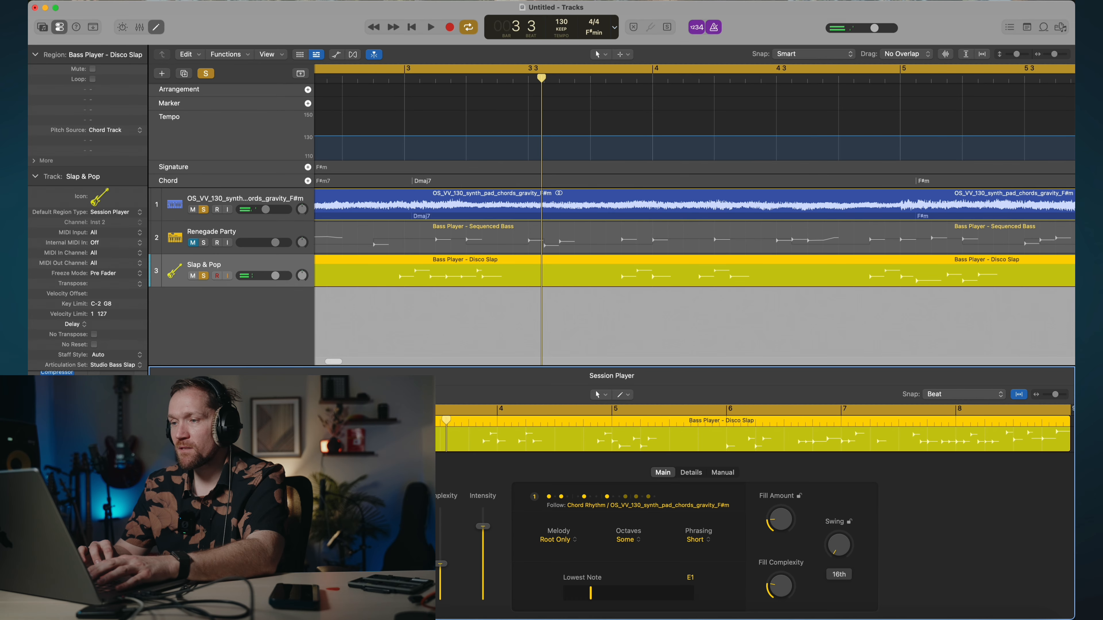
{"action": "left_click", "coordinate": [374, 80]}
{"action": "key", "text": "space"}
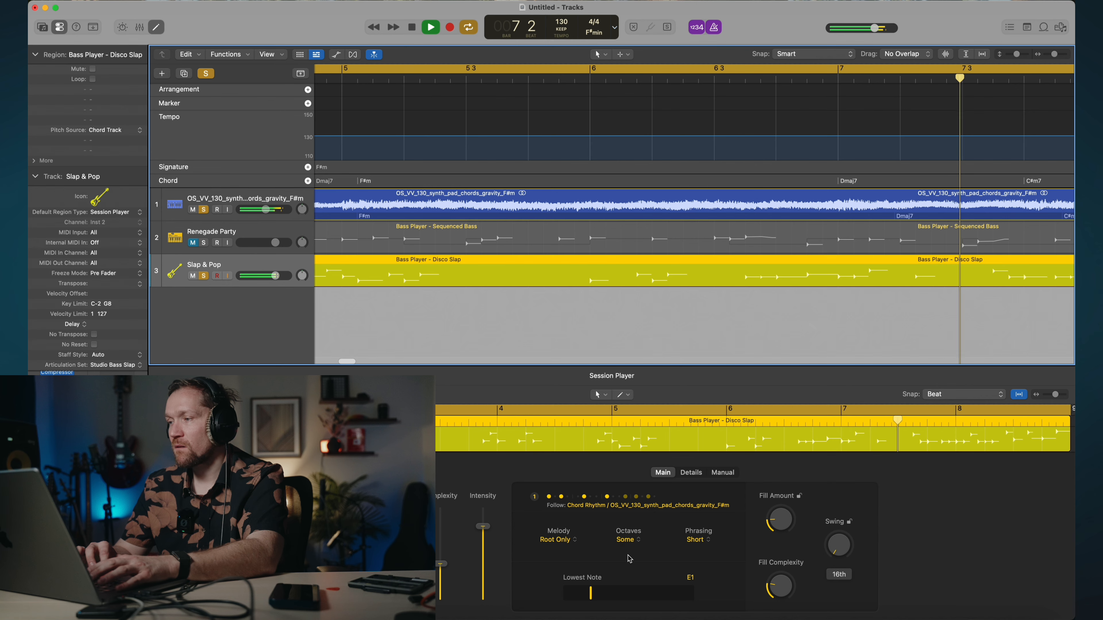
{"action": "left_click", "coordinate": [637, 497]}
{"action": "left_click", "coordinate": [659, 388]}
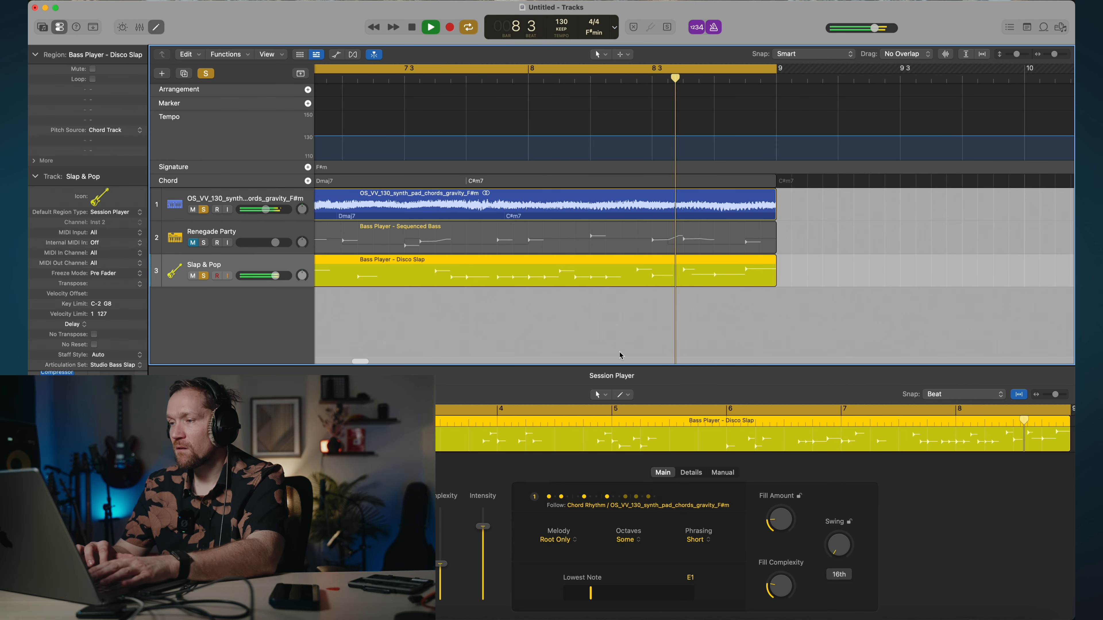
{"action": "scroll", "coordinate": [616, 352], "scroll_direction": "down", "scroll_amount": 8}
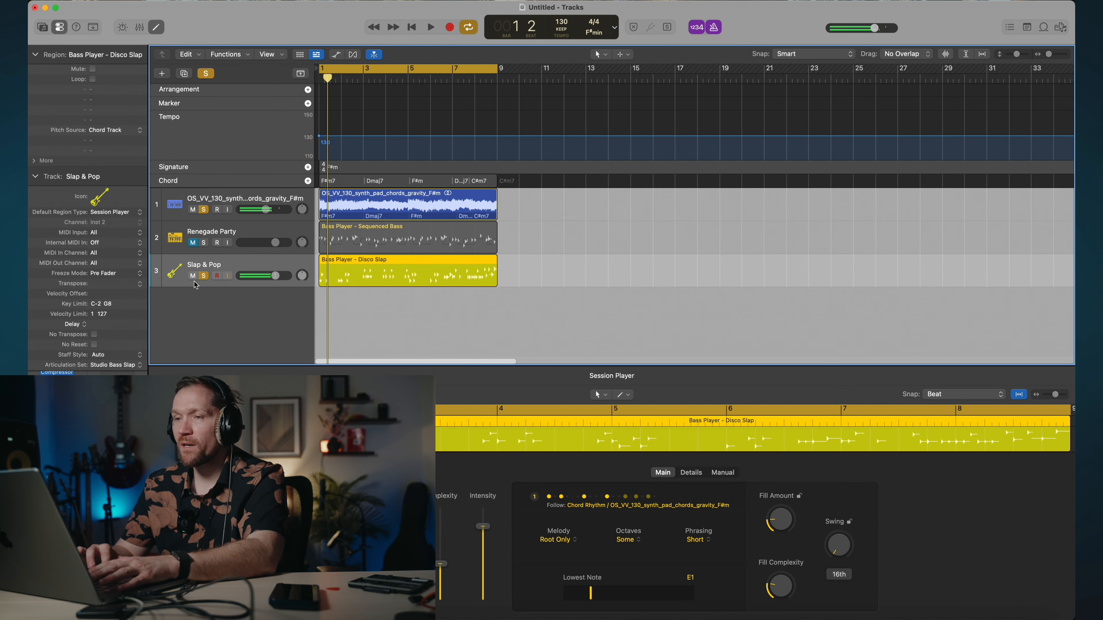
Add a Session Player Drummer track in the Modern R&B style.
{"action": "left_click", "coordinate": [163, 75]}
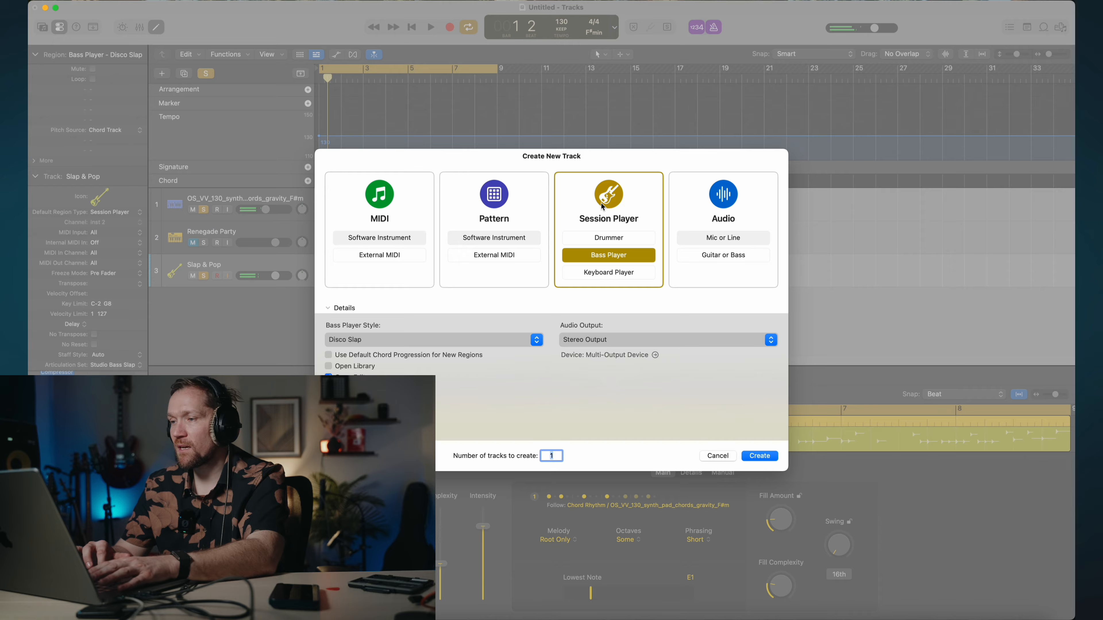
{"action": "left_click", "coordinate": [609, 239]}
{"action": "left_click", "coordinate": [380, 341]}
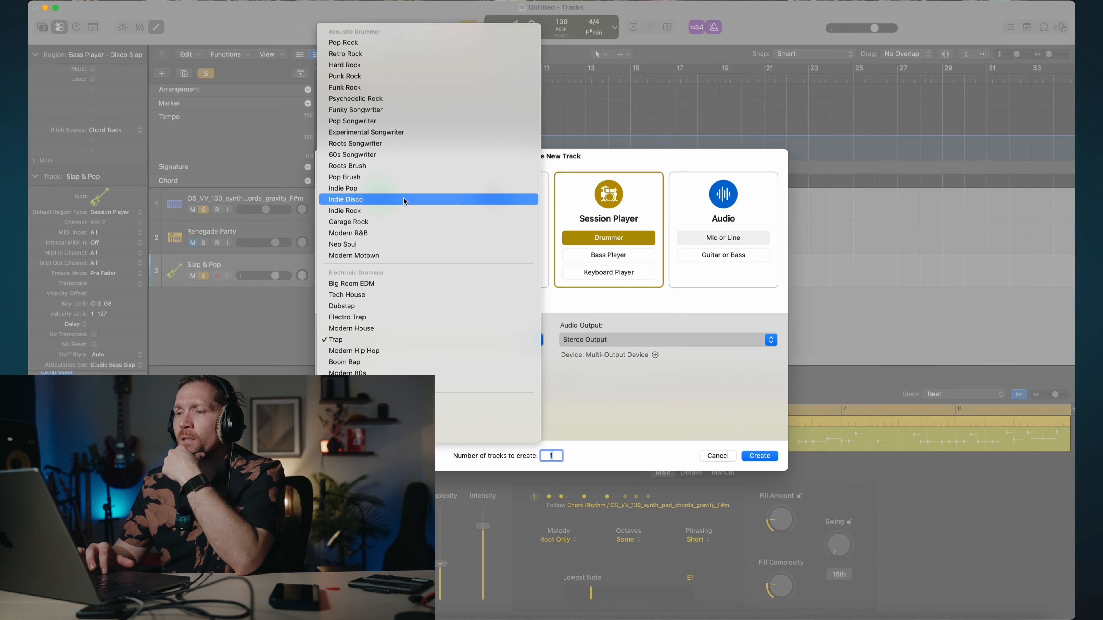
{"action": "left_click", "coordinate": [402, 233]}
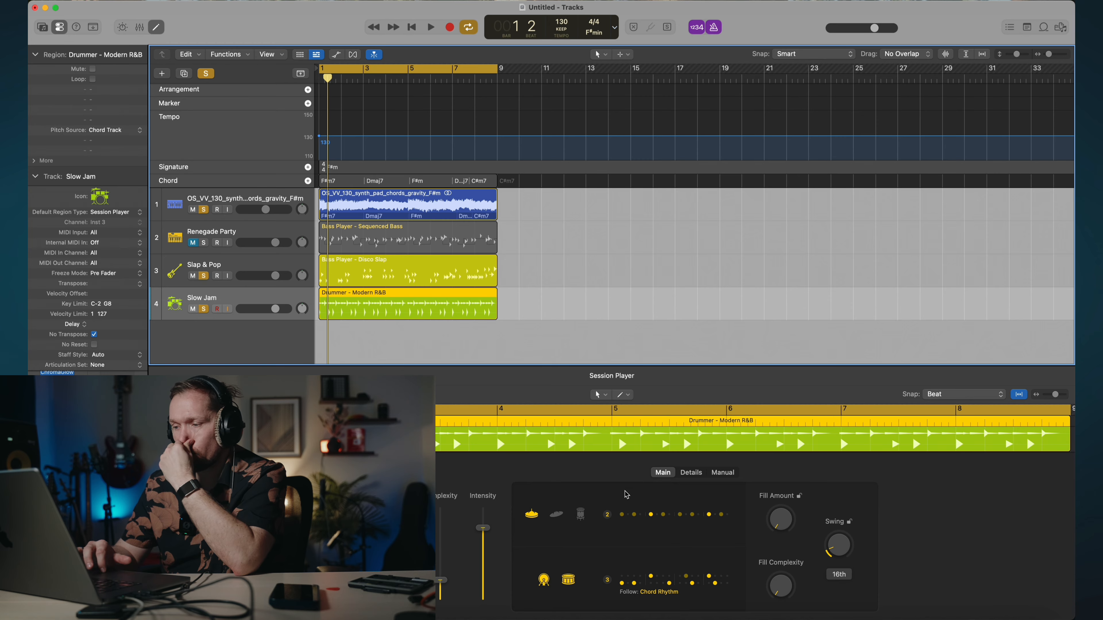
Make the drummer's kick and snare pattern follow the rhythm of the OS_VV_130_synth_pad_chords_gravity_F#m track and play the result.
{"action": "left_click", "coordinate": [677, 592]}
{"action": "left_click", "coordinate": [732, 549]}
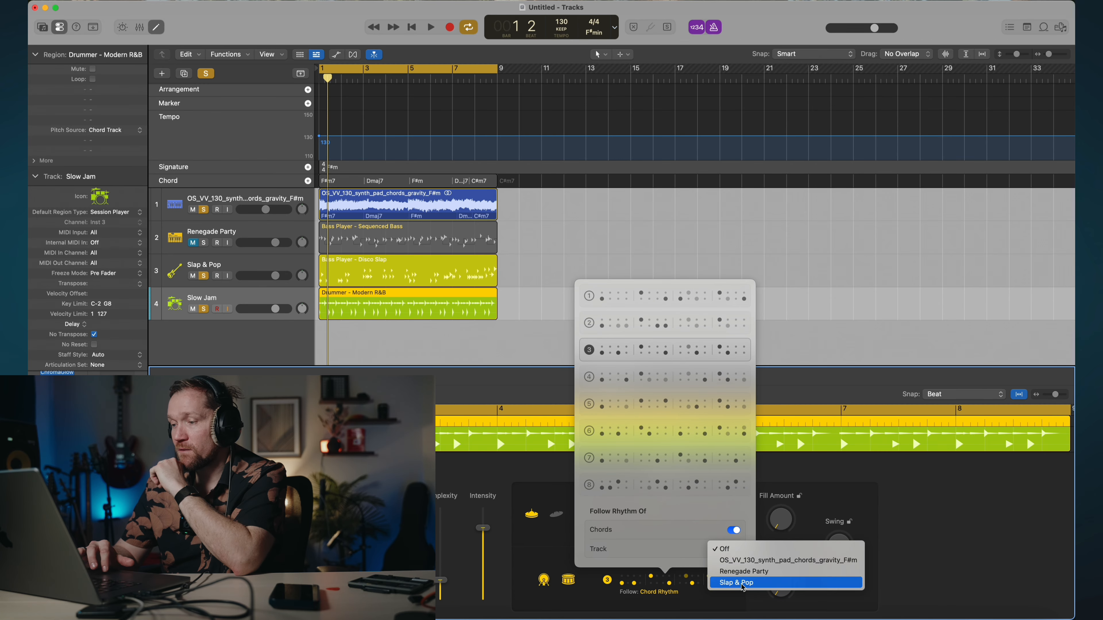
{"action": "left_click", "coordinate": [754, 563]}
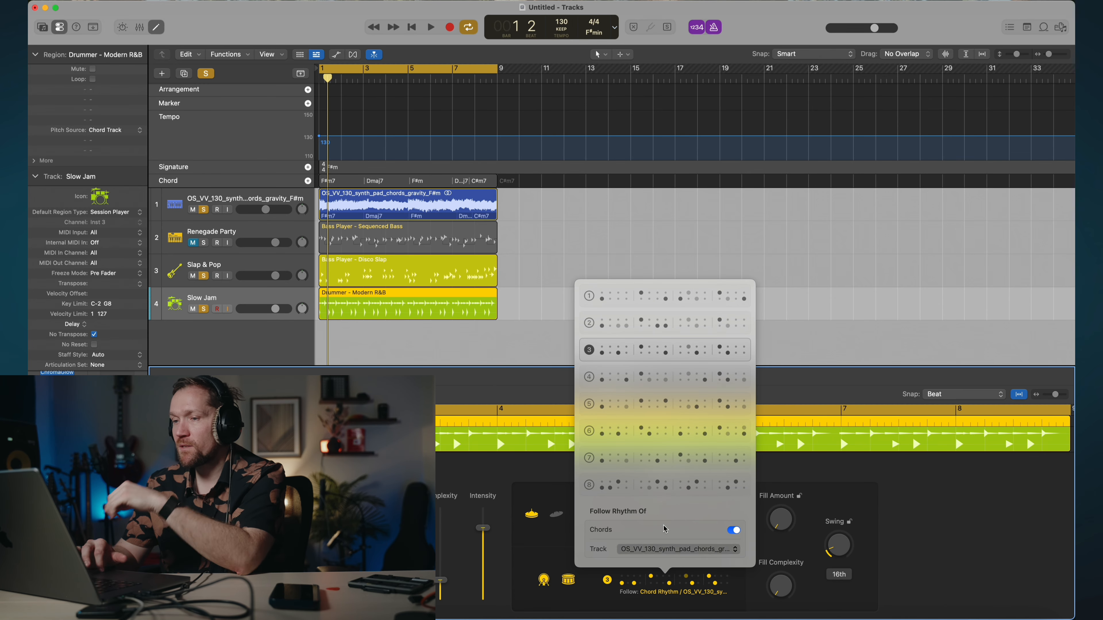
{"action": "key", "text": "Escape"}
{"action": "key", "text": "space"}
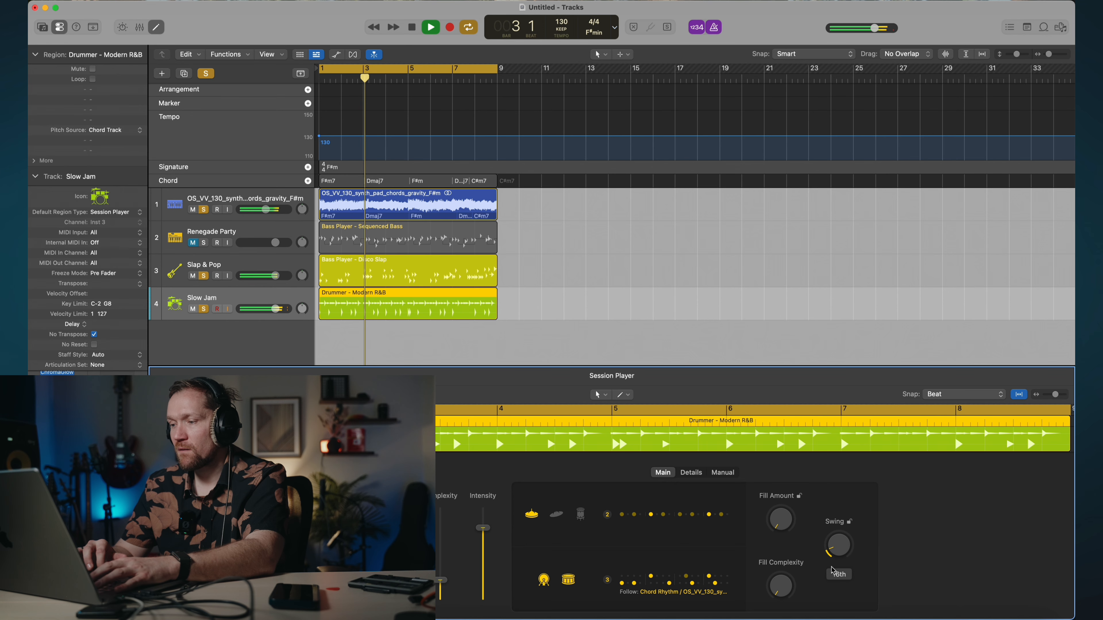
Set the Modern R&B drummer region's Tempo to Half Time and play the loop.
{"action": "key", "text": "space"}
{"action": "left_click", "coordinate": [691, 472]}
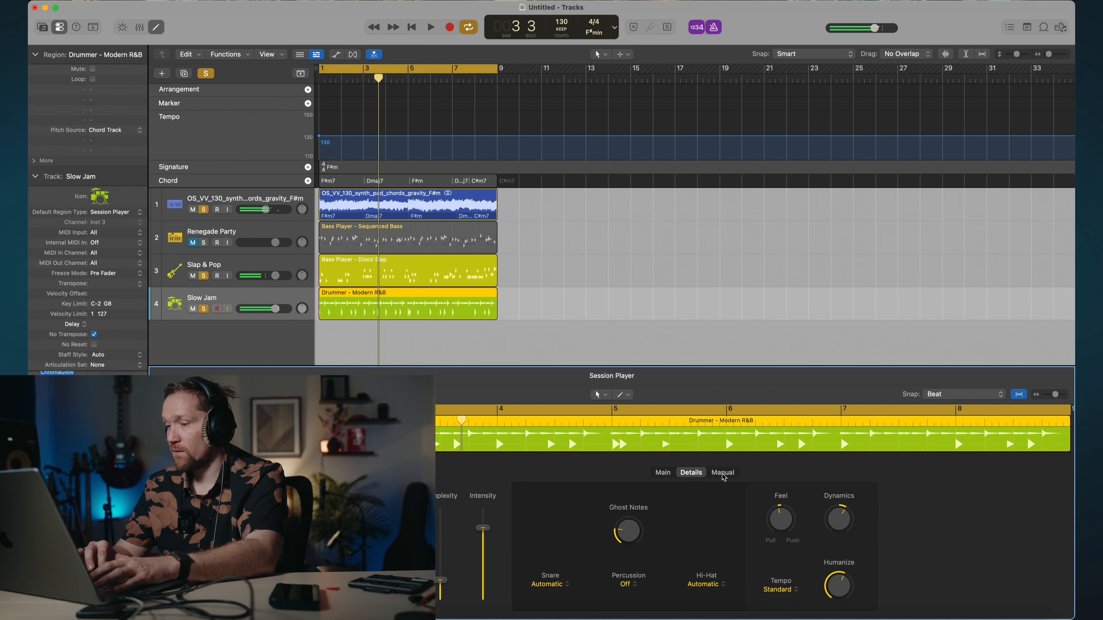
{"action": "left_click", "coordinate": [779, 590]}
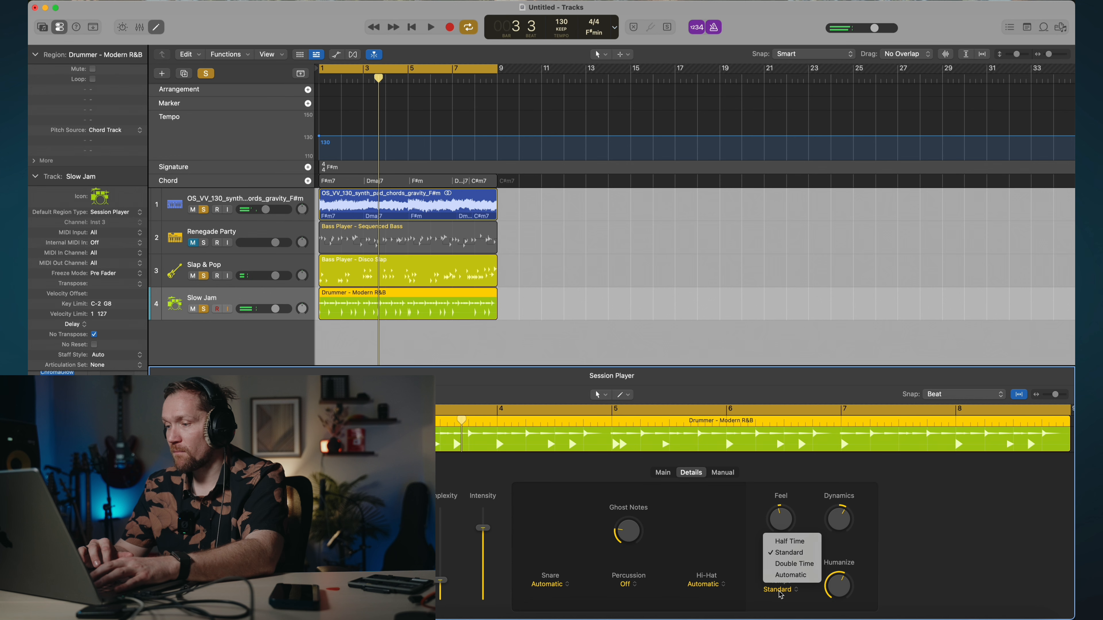
{"action": "left_click", "coordinate": [810, 543]}
{"action": "key", "text": "space"}
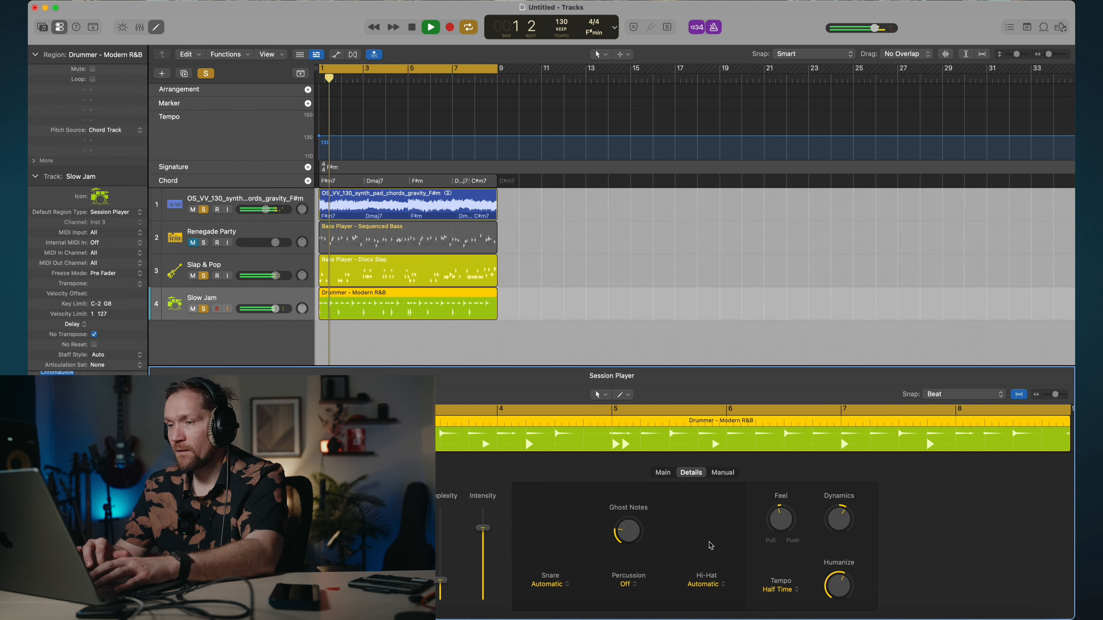
Set the Disco Slap bass region's Tempo to Half Time and play the arrangement from bar 1.
{"action": "left_click", "coordinate": [368, 282]}
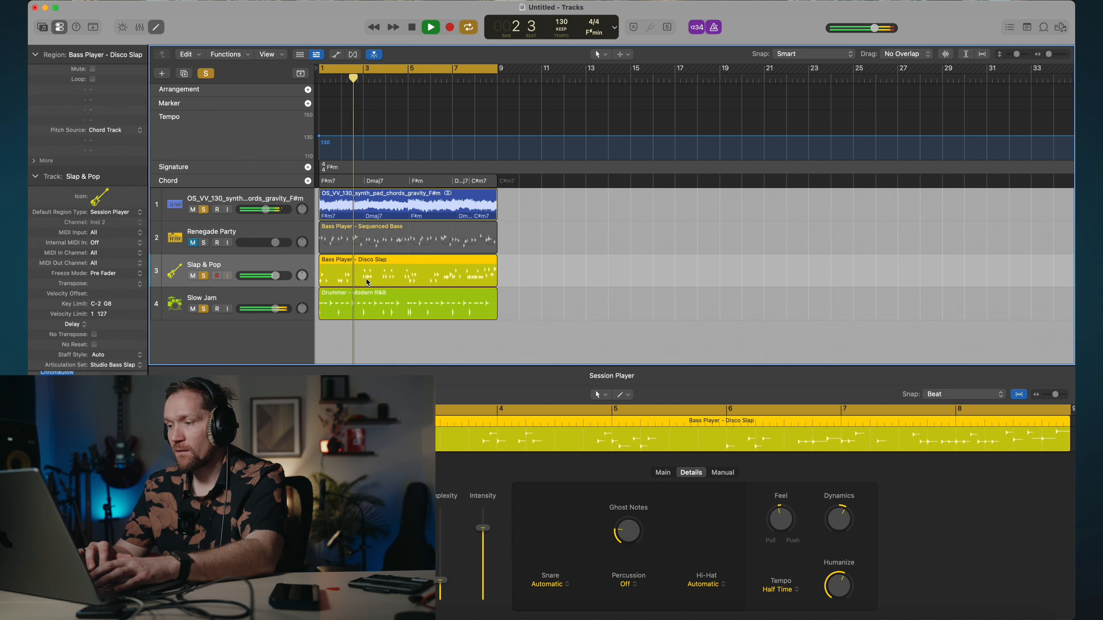
{"action": "left_click", "coordinate": [791, 591]}
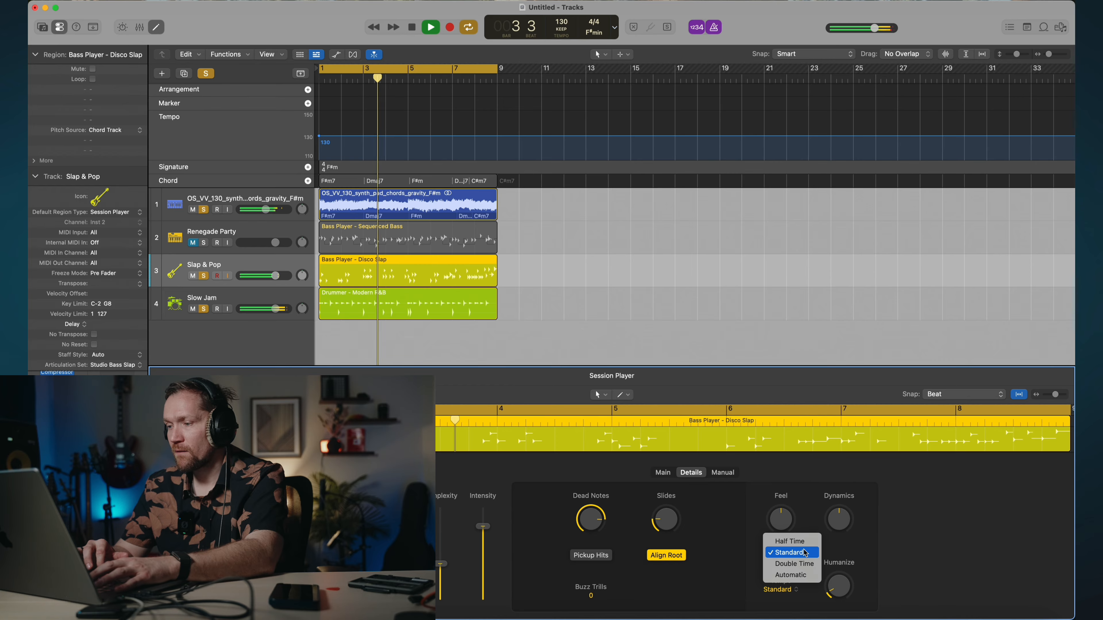
{"action": "left_click", "coordinate": [789, 542]}
{"action": "key", "text": "space"}
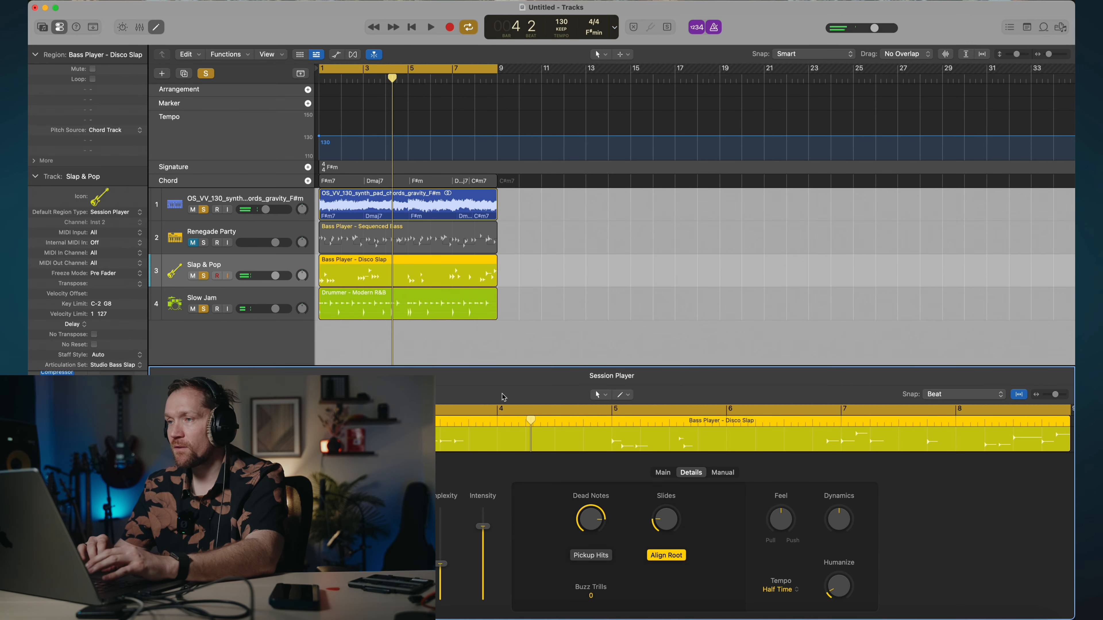
{"action": "key", "text": "Return"}
{"action": "key", "text": "space"}
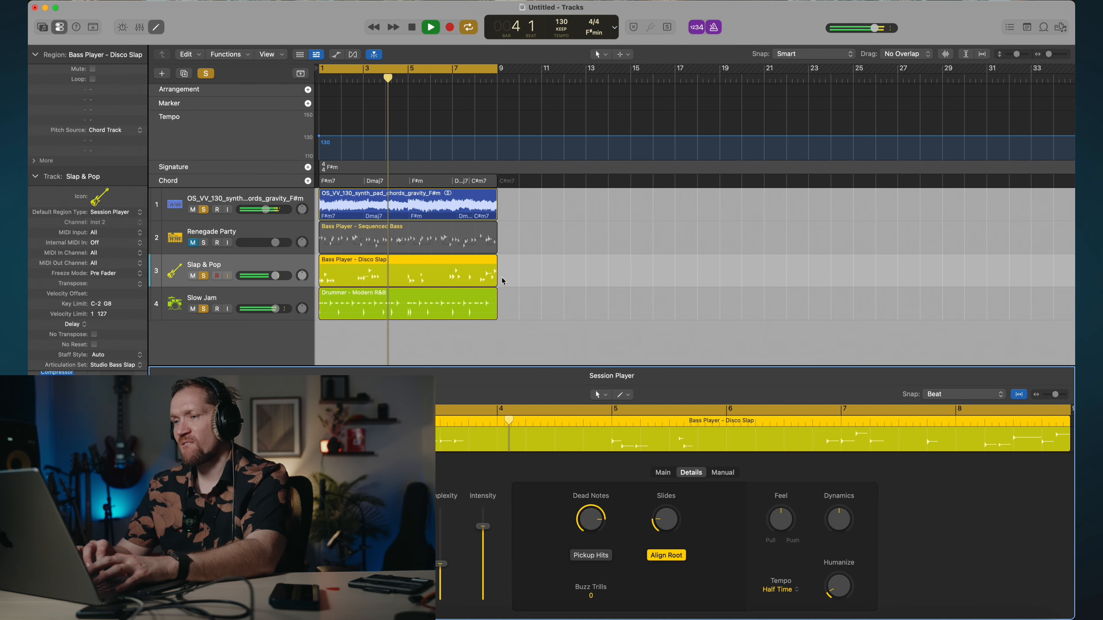
{"action": "left_click", "coordinate": [551, 271]}
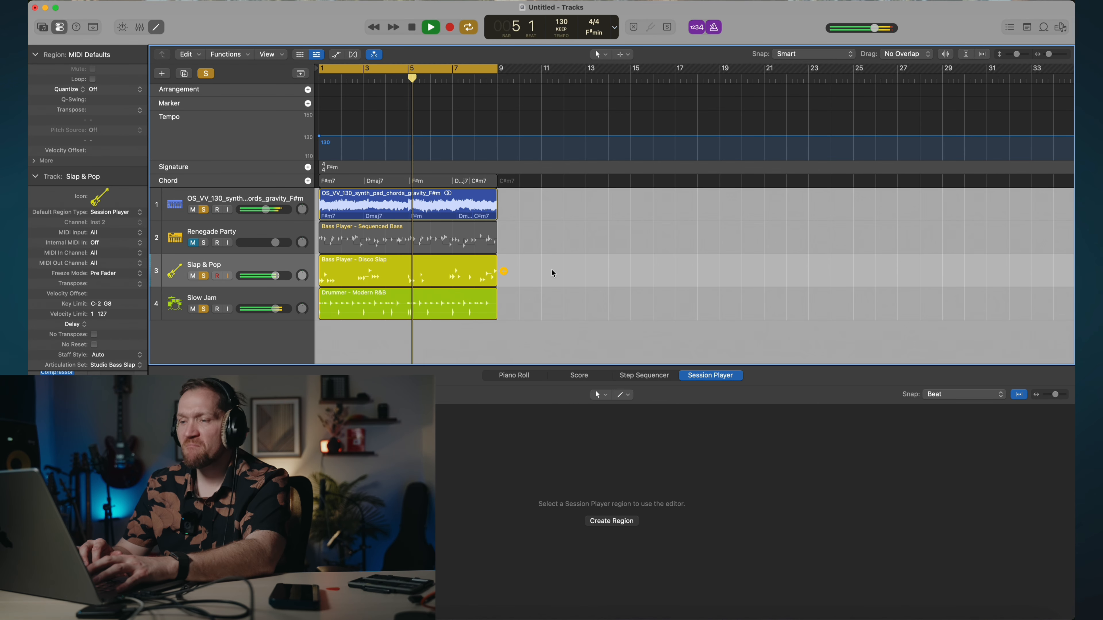
Set the Disco Slap bass region's Fill Amount to 14% and Fill Complexity to 18%.
{"action": "left_click", "coordinate": [444, 280]}
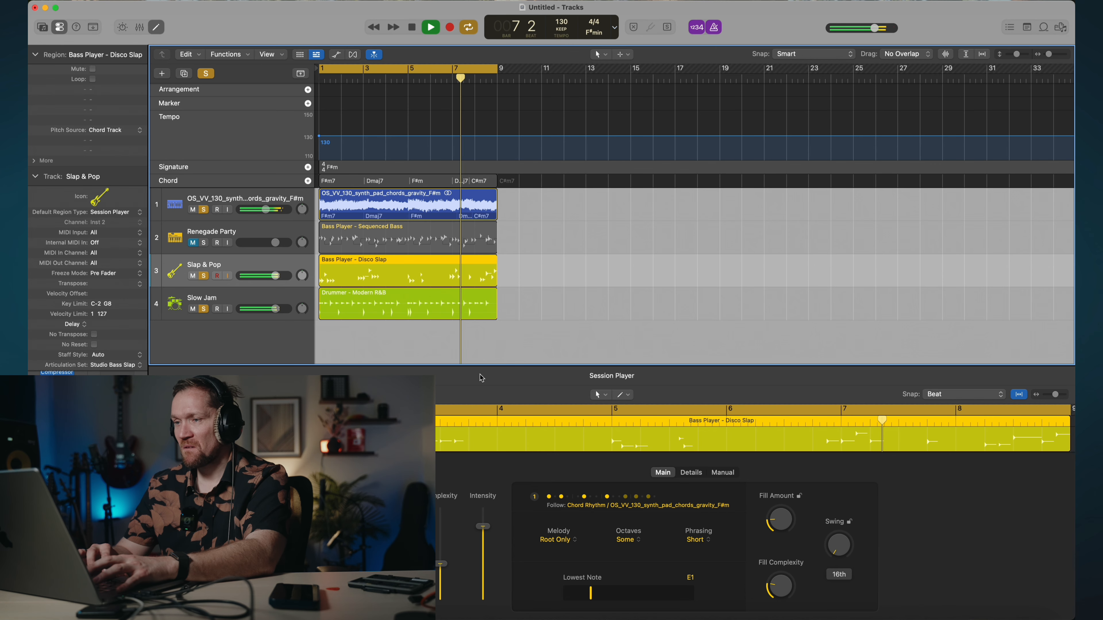
{"action": "left_click", "coordinate": [713, 499]}
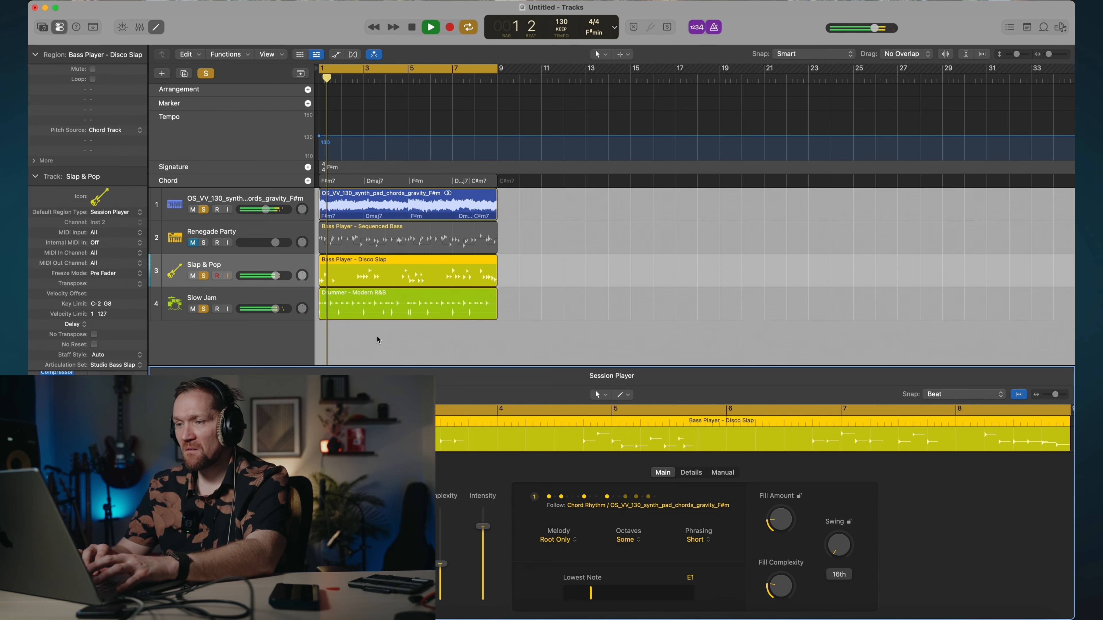
{"action": "left_click", "coordinate": [378, 309]}
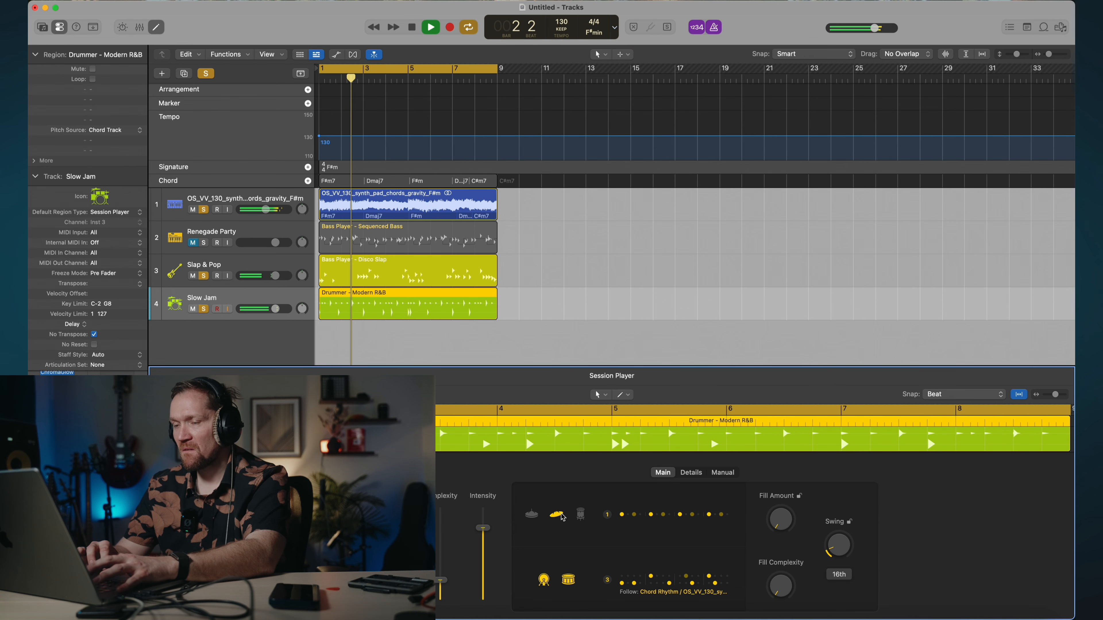
{"action": "key", "text": "Return"}
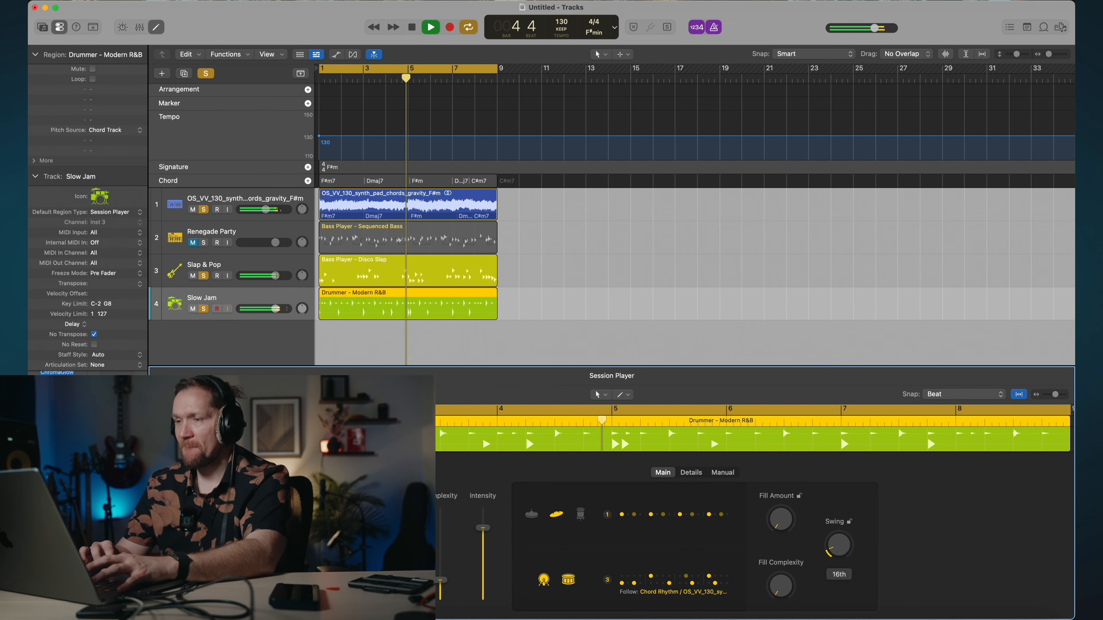
{"action": "left_click", "coordinate": [421, 283]}
{"action": "key", "text": "space"}
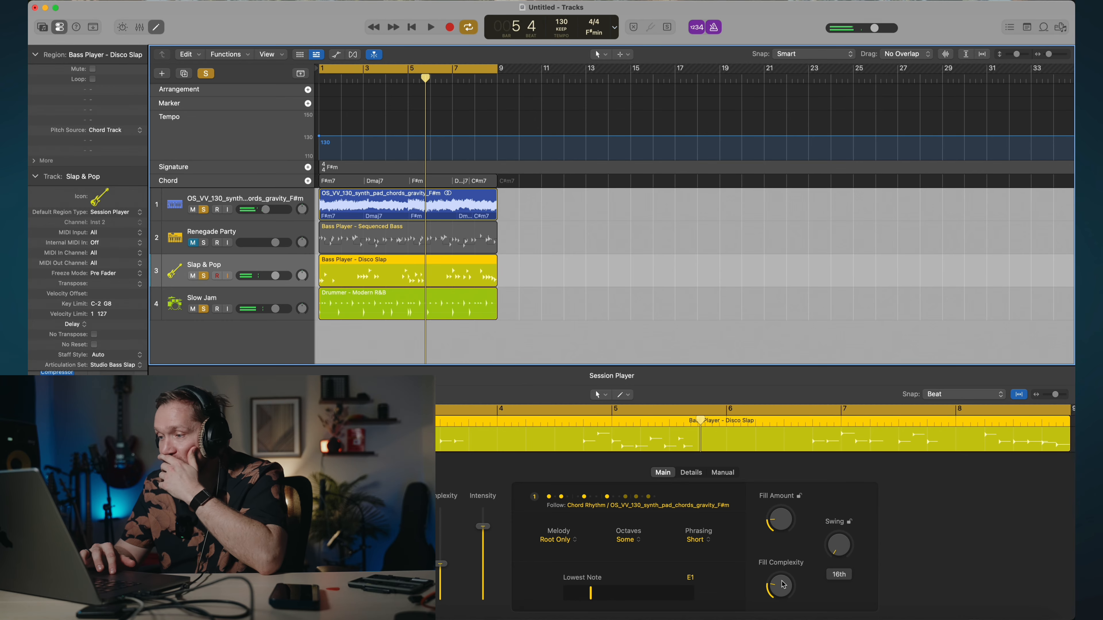
{"action": "left_click_drag", "start_coordinate": [783, 585], "coordinate": [784, 594]}
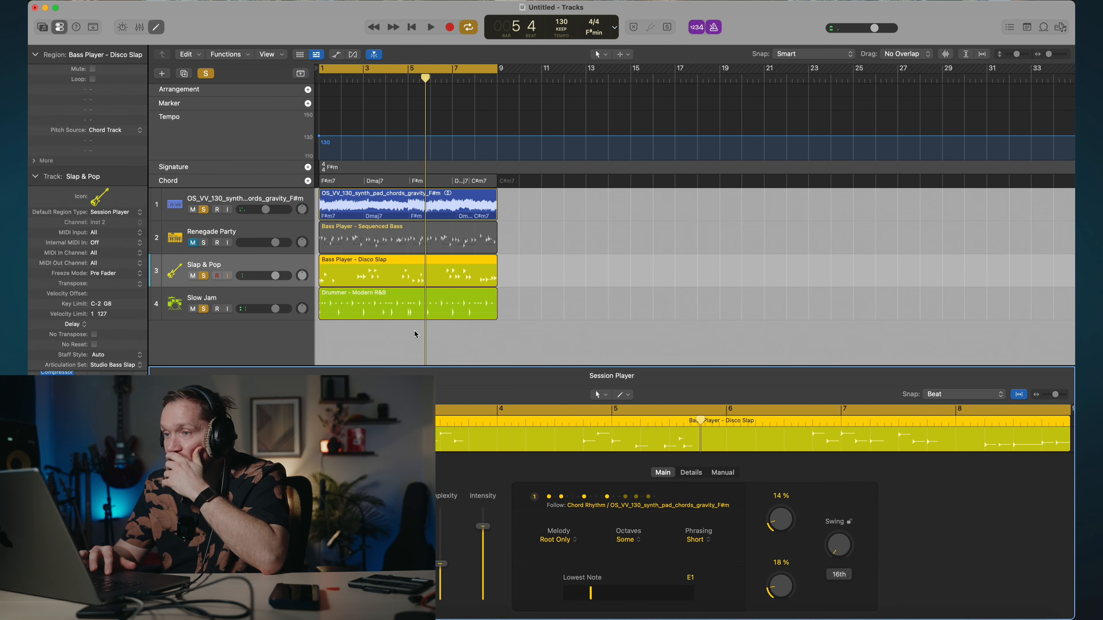
Play the loop and turn off the metronome click.
{"action": "left_click", "coordinate": [393, 89]}
{"action": "left_click", "coordinate": [390, 80]}
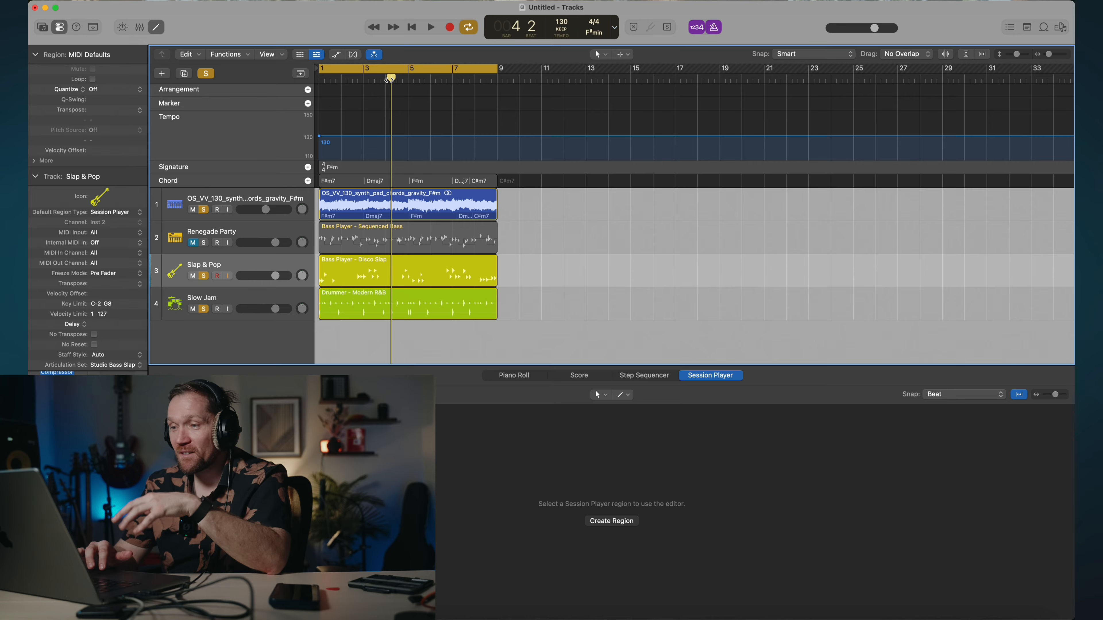
{"action": "scroll", "coordinate": [398, 181], "scroll_direction": "up", "scroll_amount": 10}
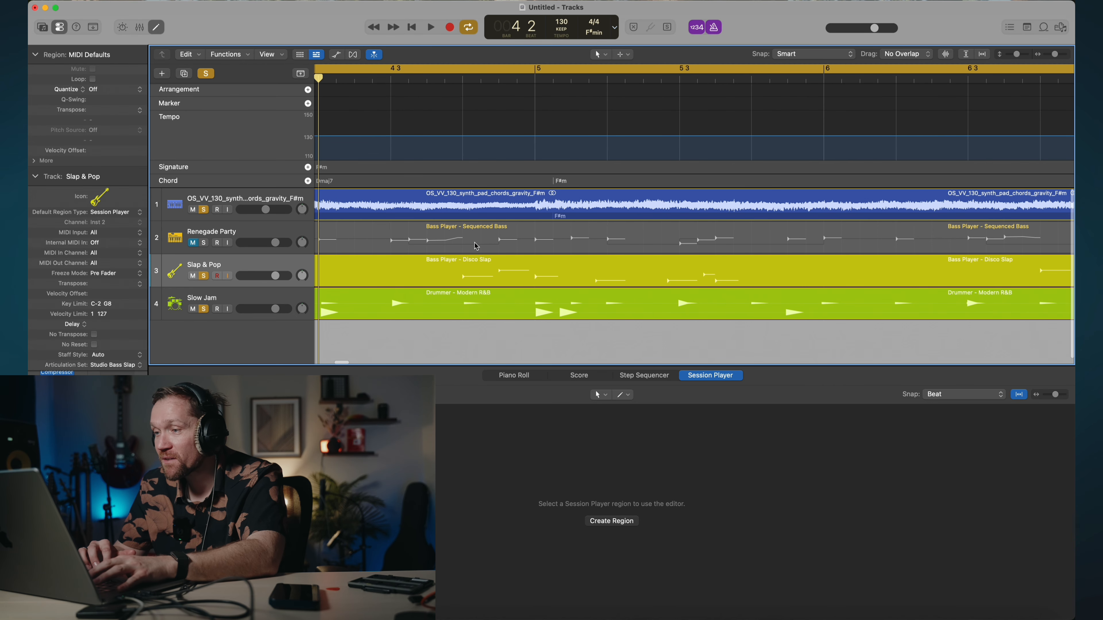
{"action": "scroll", "coordinate": [474, 242], "scroll_direction": "down", "scroll_amount": 10}
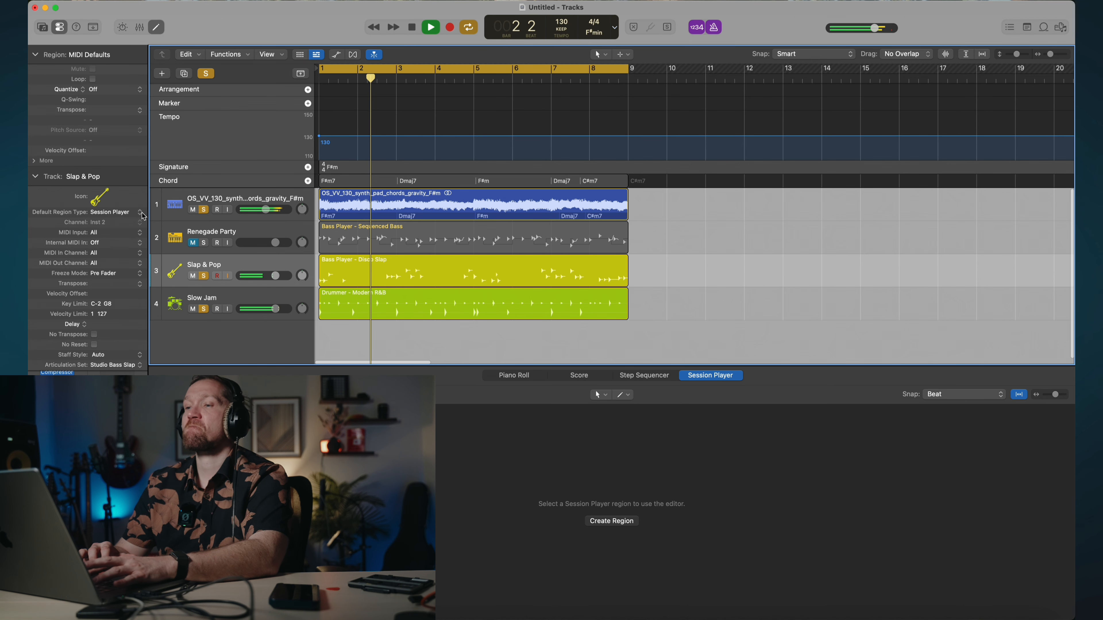
{"action": "left_click", "coordinate": [713, 28]}
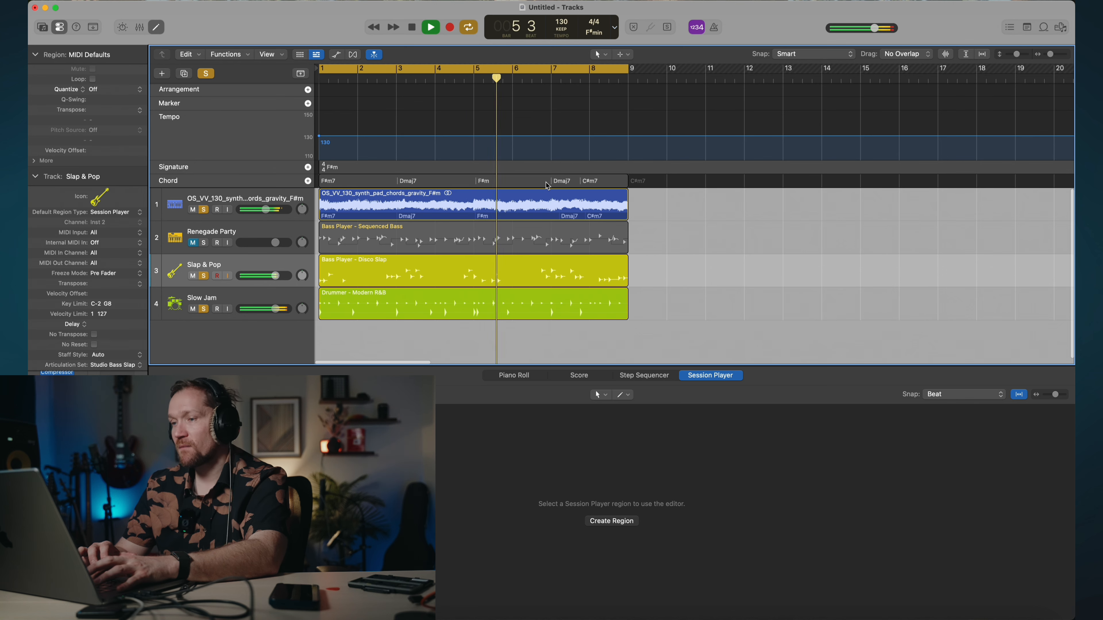
Make the Disco Slap bass pattern follow the rhythm of the Slow Jam drum track and play the result.
{"action": "left_click", "coordinate": [487, 316]}
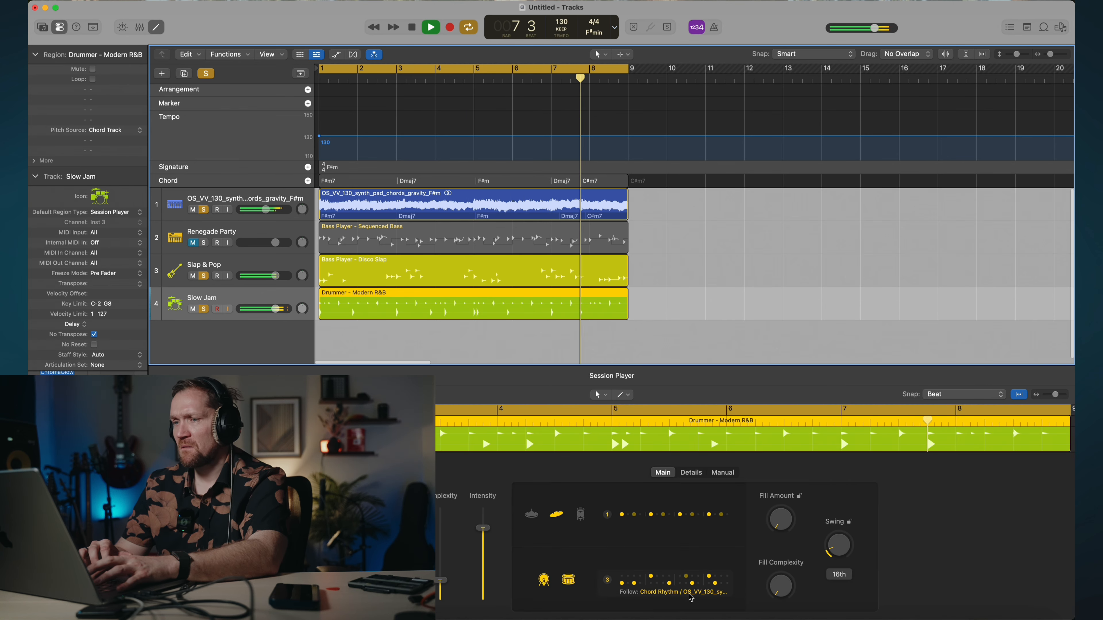
{"action": "key", "text": "Up"}
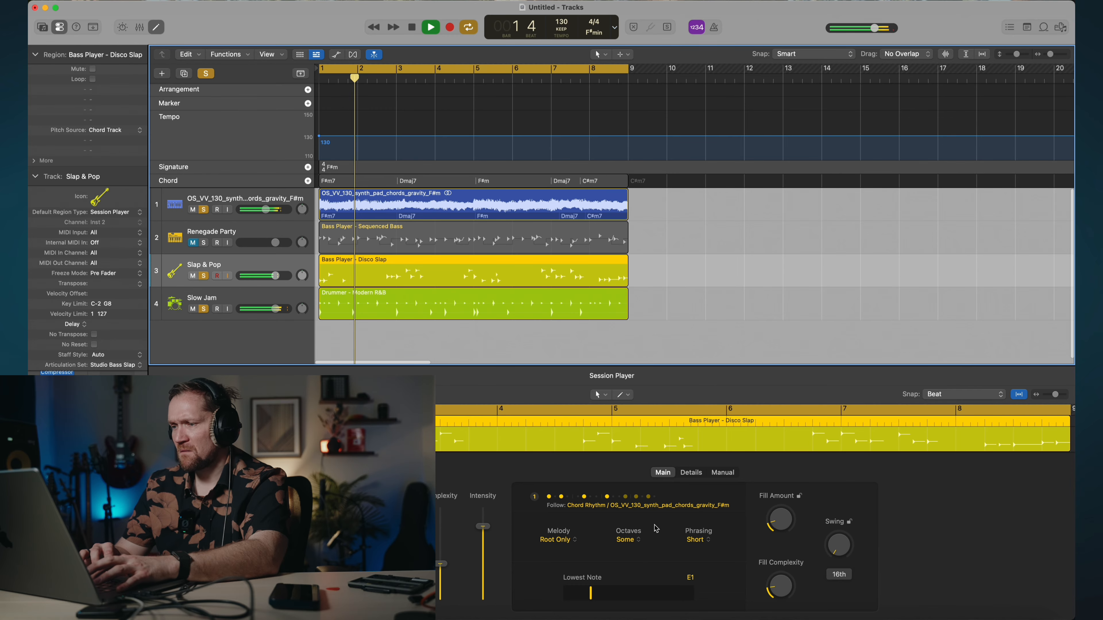
{"action": "left_click", "coordinate": [652, 505]}
{"action": "left_click", "coordinate": [693, 469]}
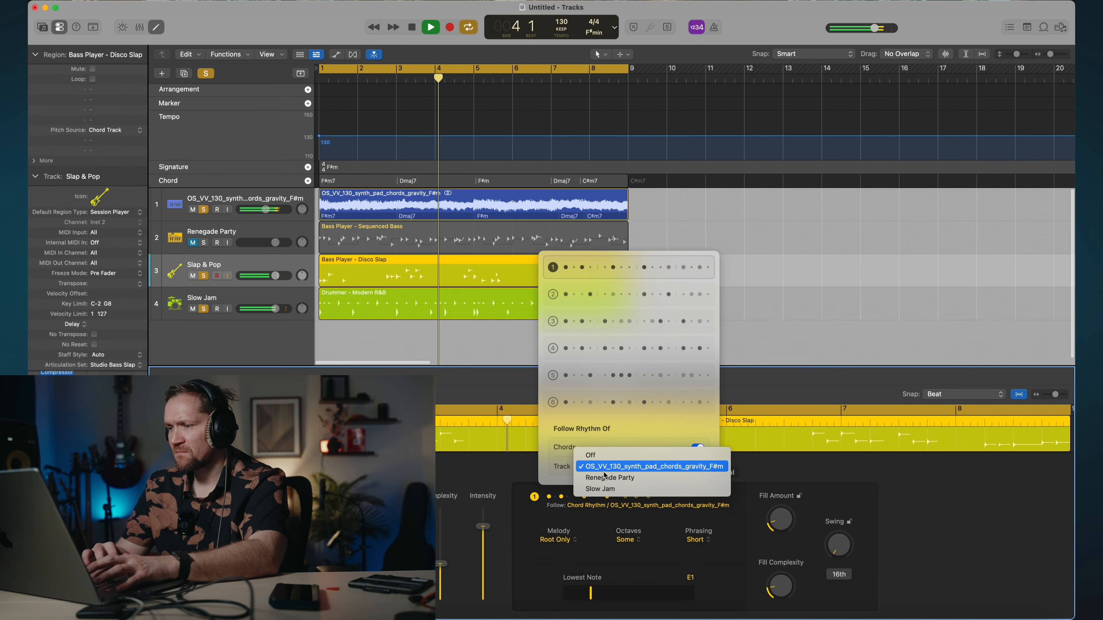
{"action": "left_click", "coordinate": [603, 489]}
{"action": "key", "text": "space"}
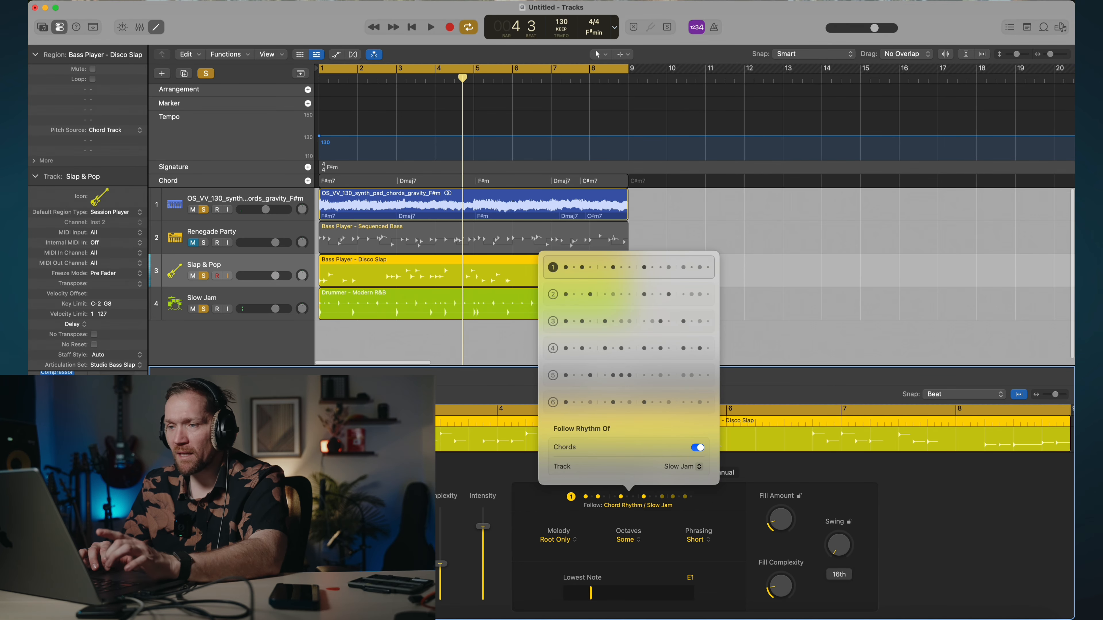
{"action": "key", "text": "Escape"}
{"action": "key", "text": "space"}
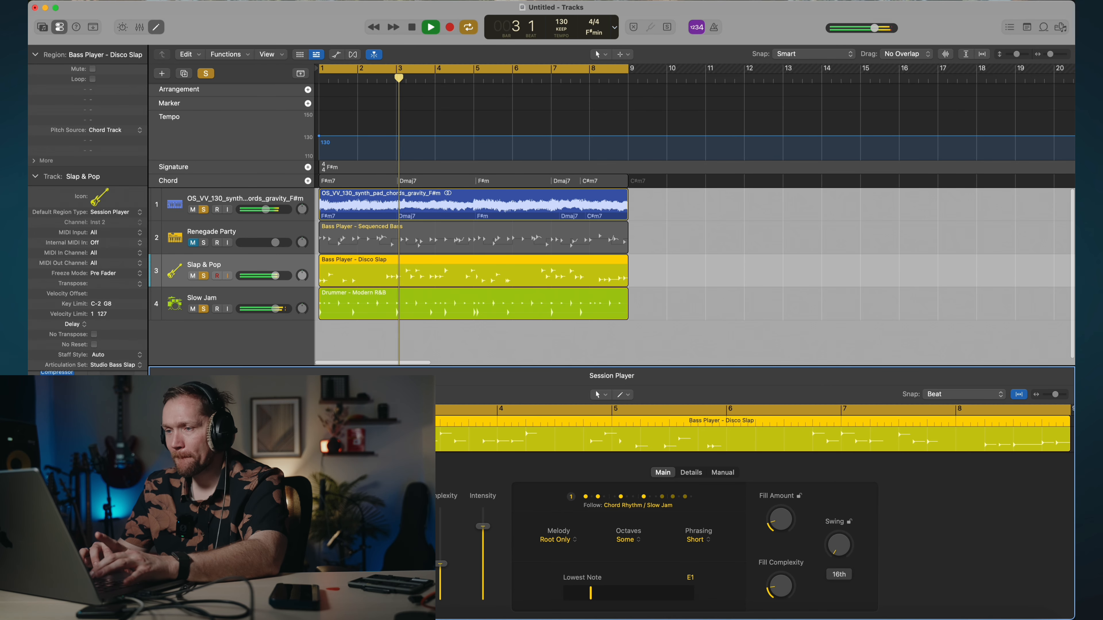
Turn off Align Root in the Disco Slap bass region's details.
{"action": "left_click", "coordinate": [410, 300]}
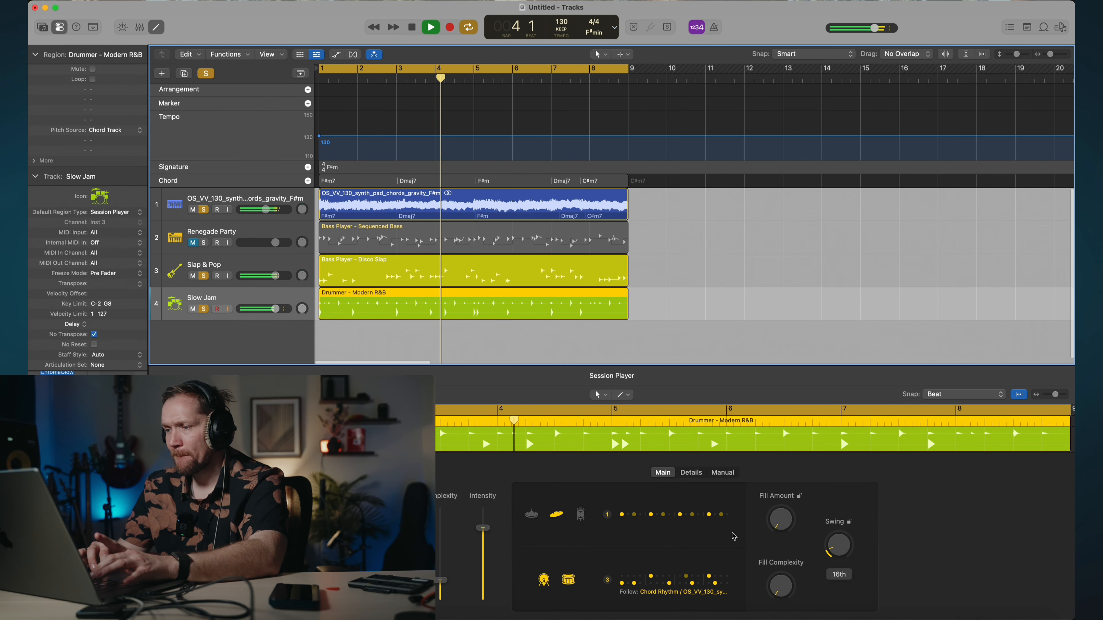
{"action": "left_click", "coordinate": [697, 477]}
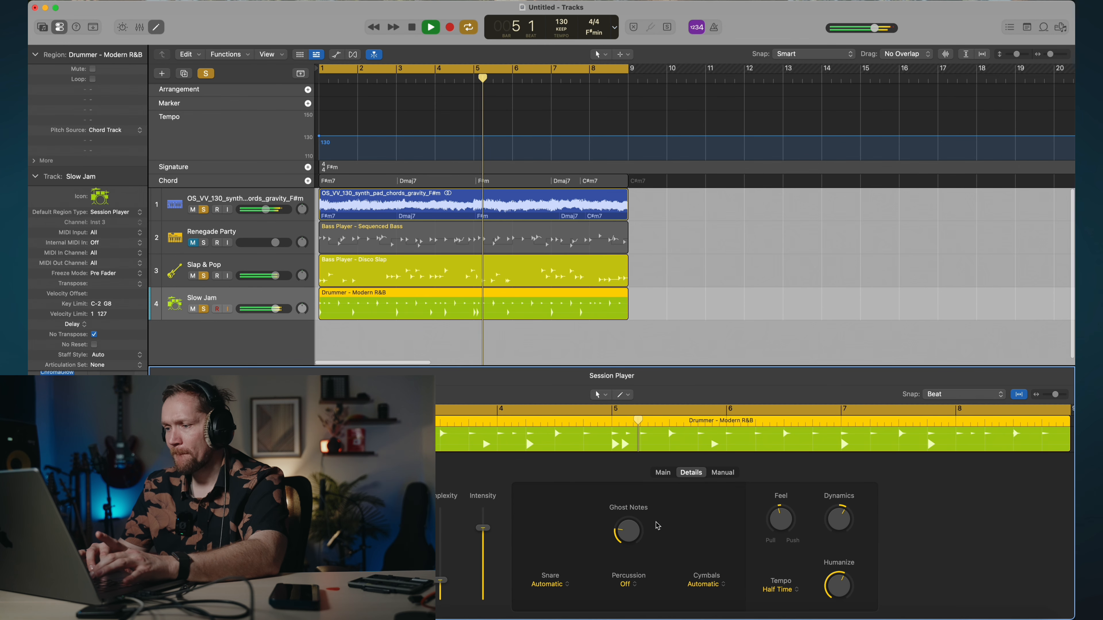
{"action": "left_click", "coordinate": [499, 278]}
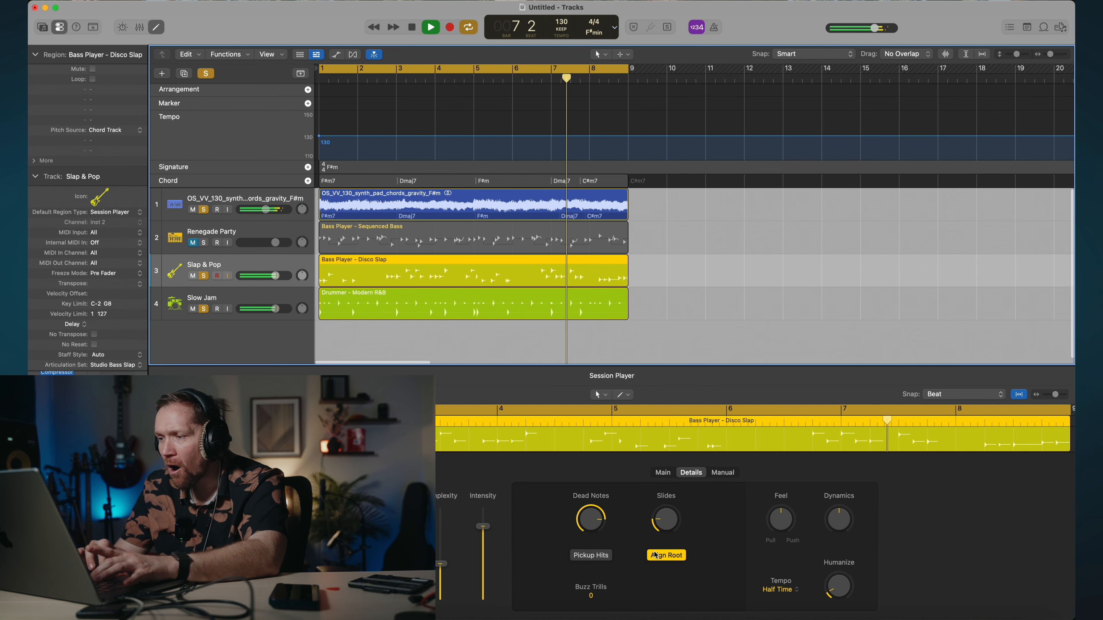
{"action": "left_click", "coordinate": [674, 559]}
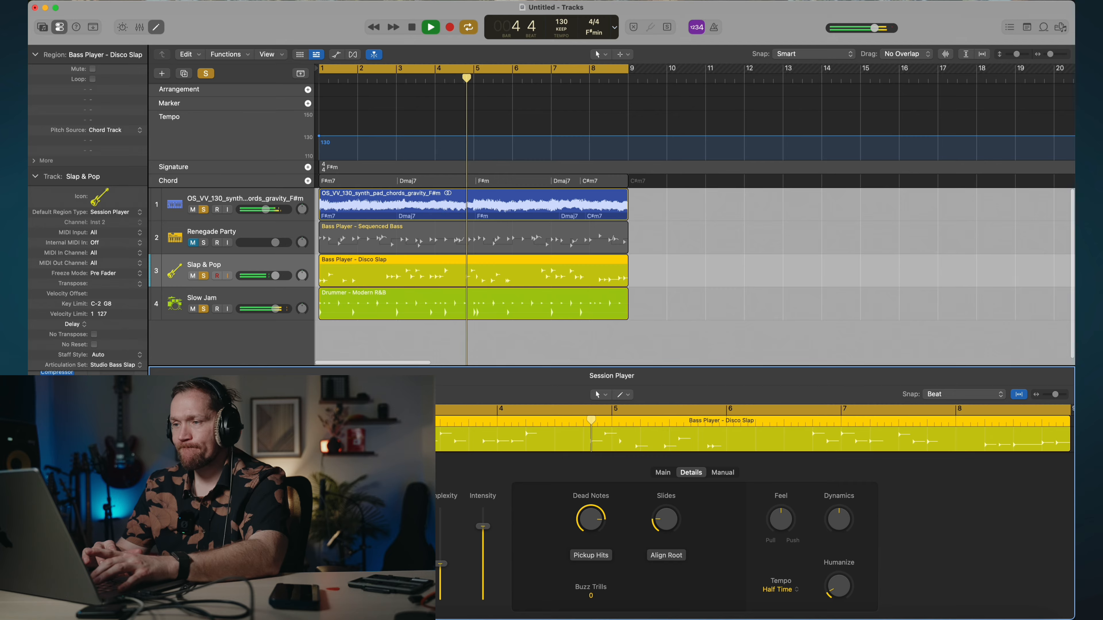
Lower the Disco Slap bass region's Complexity and audition the passage leading into bar 5.
{"action": "left_click_drag", "start_coordinate": [468, 81], "coordinate": [468, 81]}
{"action": "left_click", "coordinate": [582, 82]}
{"action": "key", "text": "super+Left"}
{"action": "key", "text": "super+Left"}
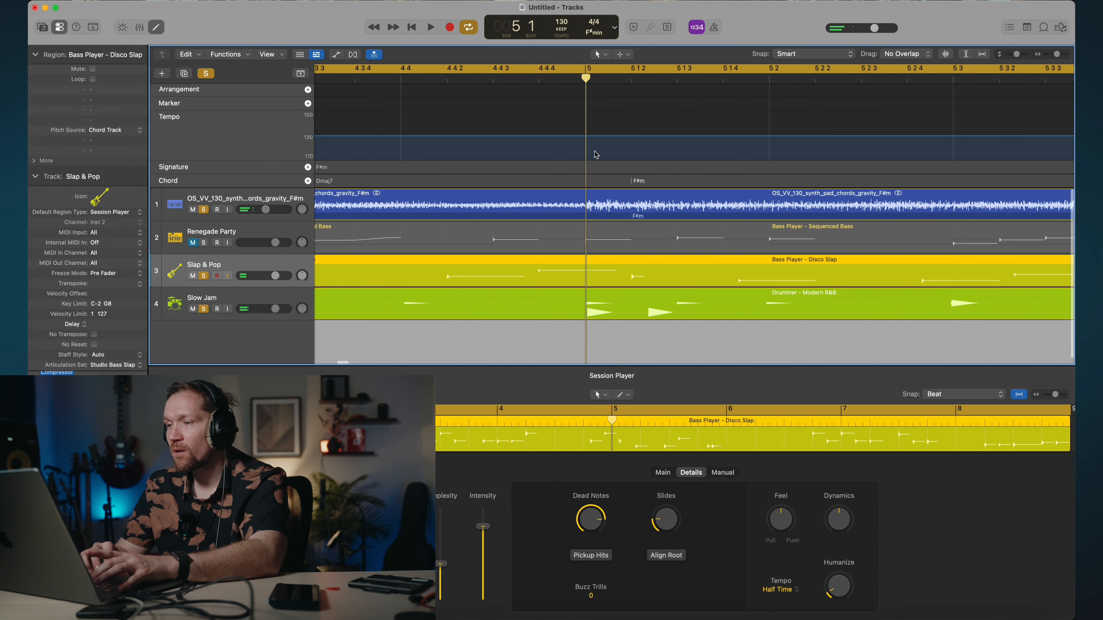
{"action": "key", "text": "super+z"}
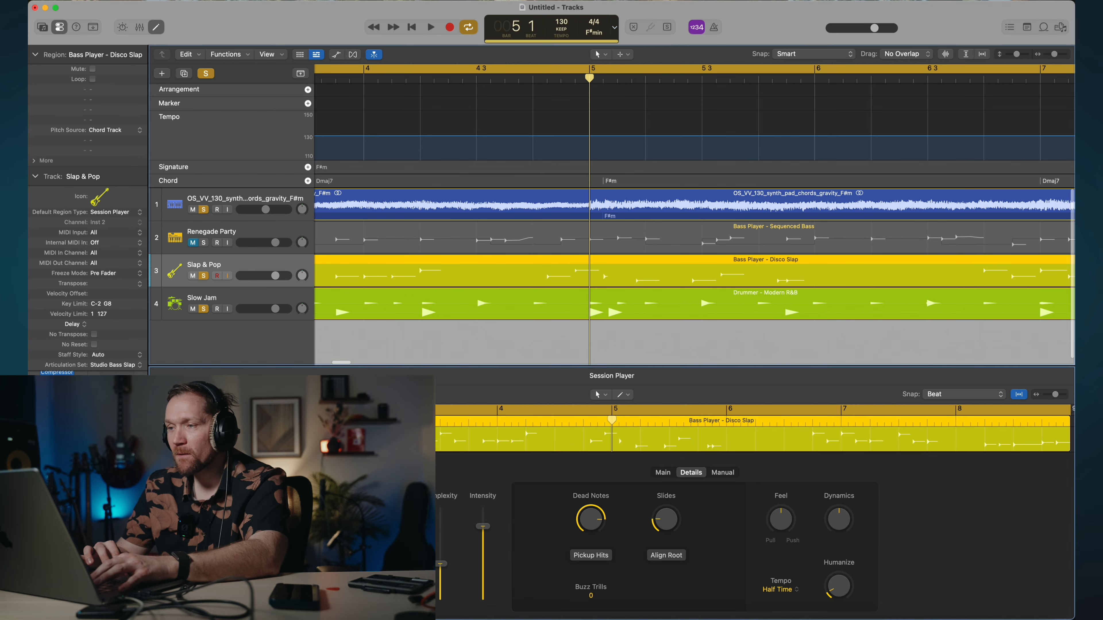
{"action": "left_click", "coordinate": [440, 589]}
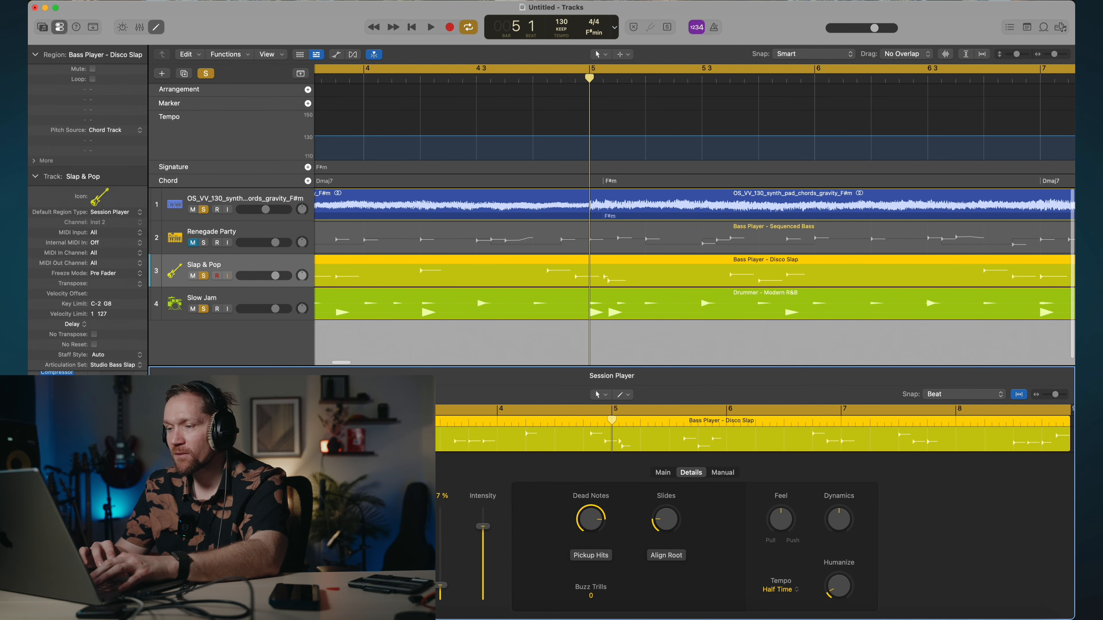
{"action": "left_click", "coordinate": [531, 84]}
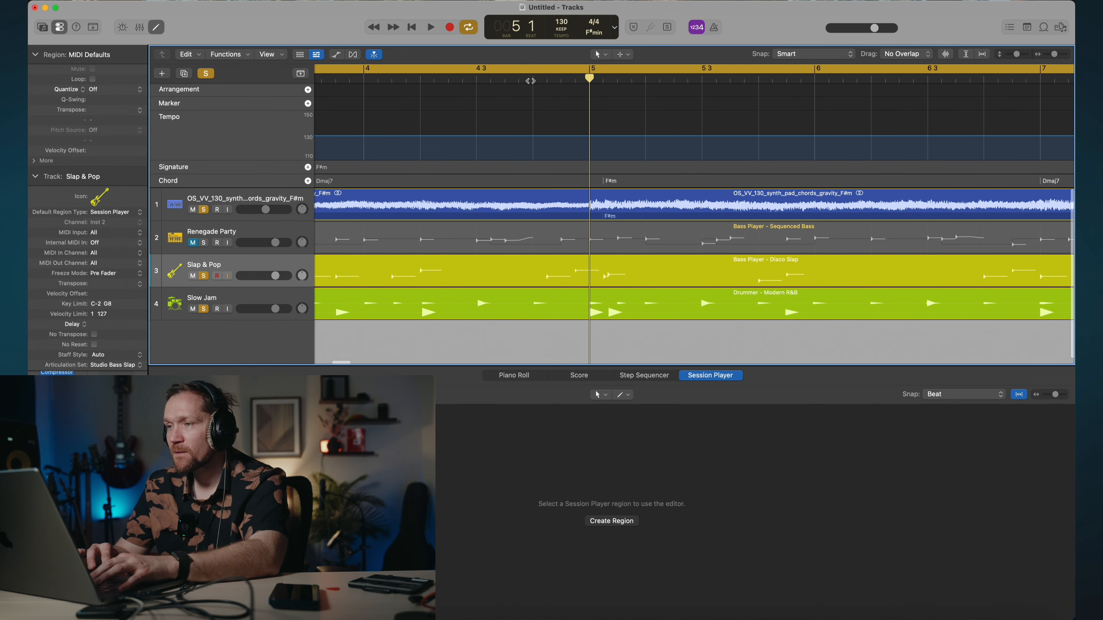
{"action": "left_click", "coordinate": [531, 81]}
{"action": "key", "text": "space"}
{"action": "key", "text": "space"}
Raise the Disco Slap bass region's Complexity slightly, choose rhythm pattern 4 and play the loop with Phrasing kept at Short.
{"action": "left_click", "coordinate": [594, 272]}
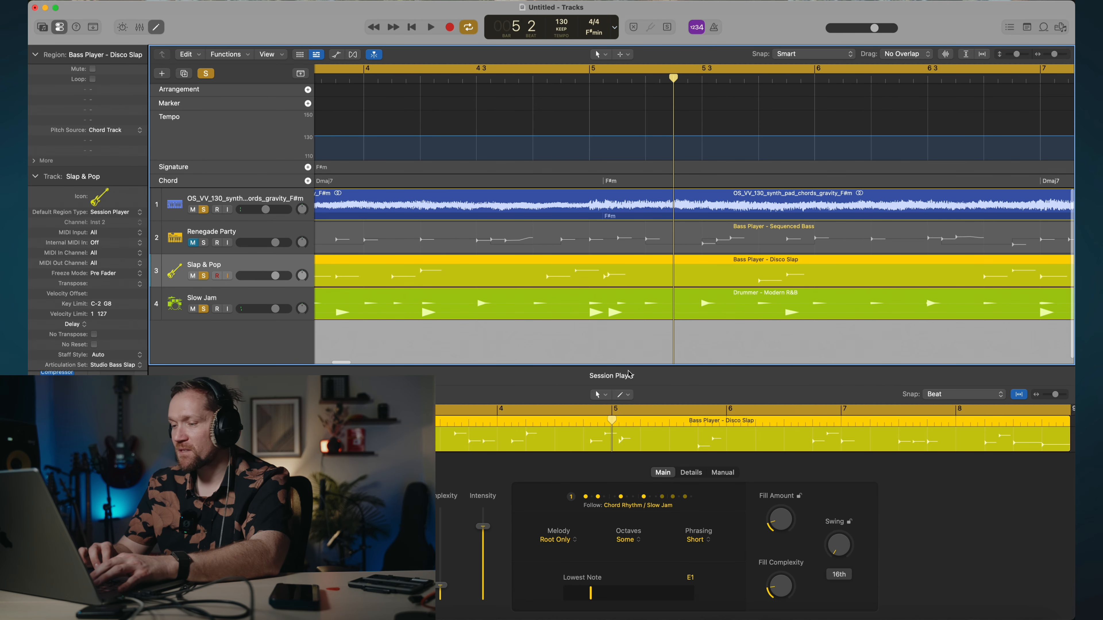
{"action": "scroll", "coordinate": [629, 179], "scroll_direction": "down", "scroll_amount": 5}
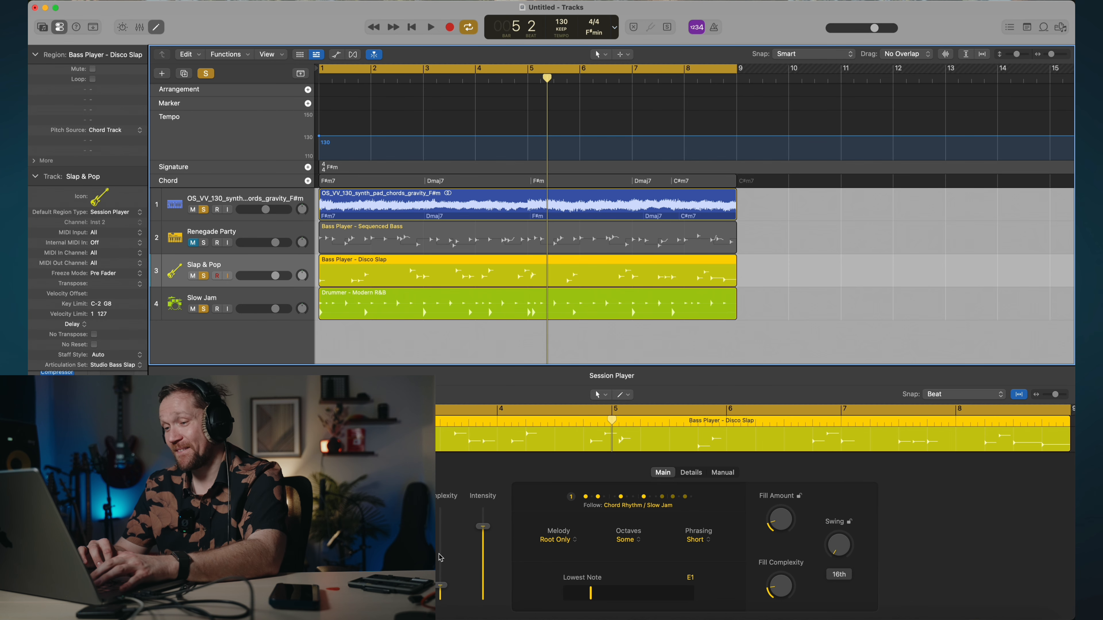
{"action": "left_click", "coordinate": [444, 583]}
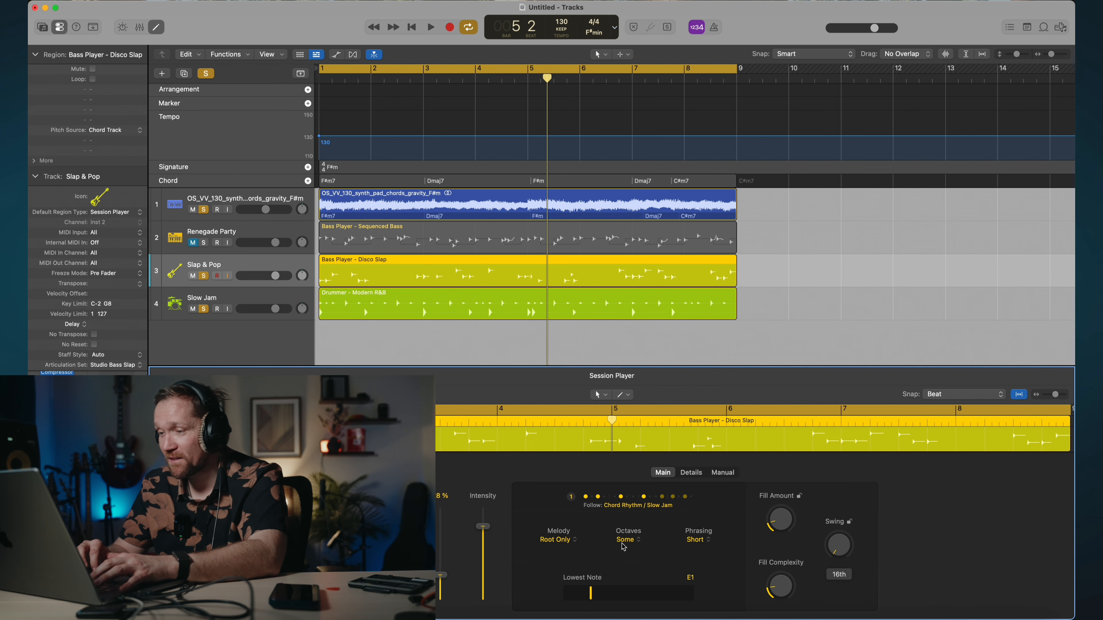
{"action": "left_click", "coordinate": [633, 499]}
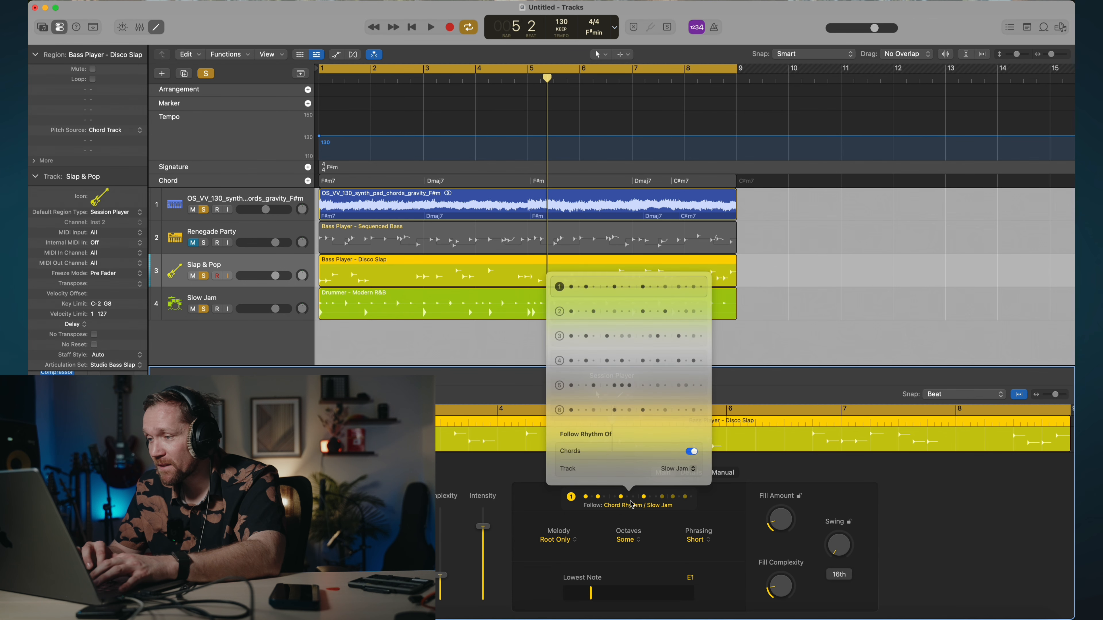
{"action": "left_click", "coordinate": [642, 352]}
{"action": "key", "text": "Escape"}
{"action": "key", "text": "space"}
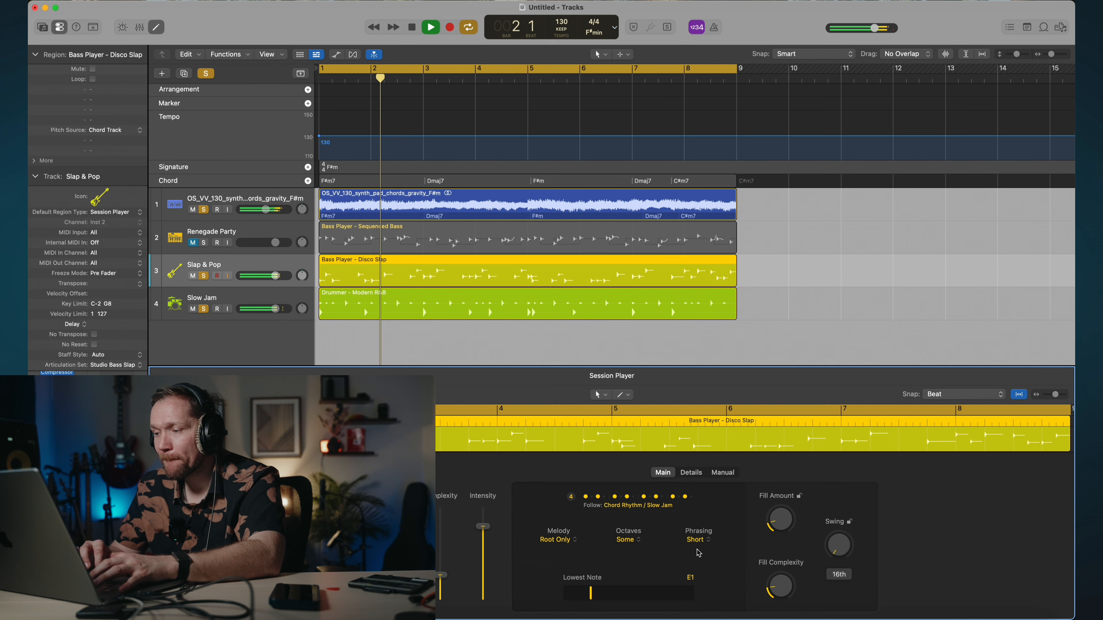
{"action": "left_click", "coordinate": [697, 541]}
{"action": "left_click", "coordinate": [711, 505]}
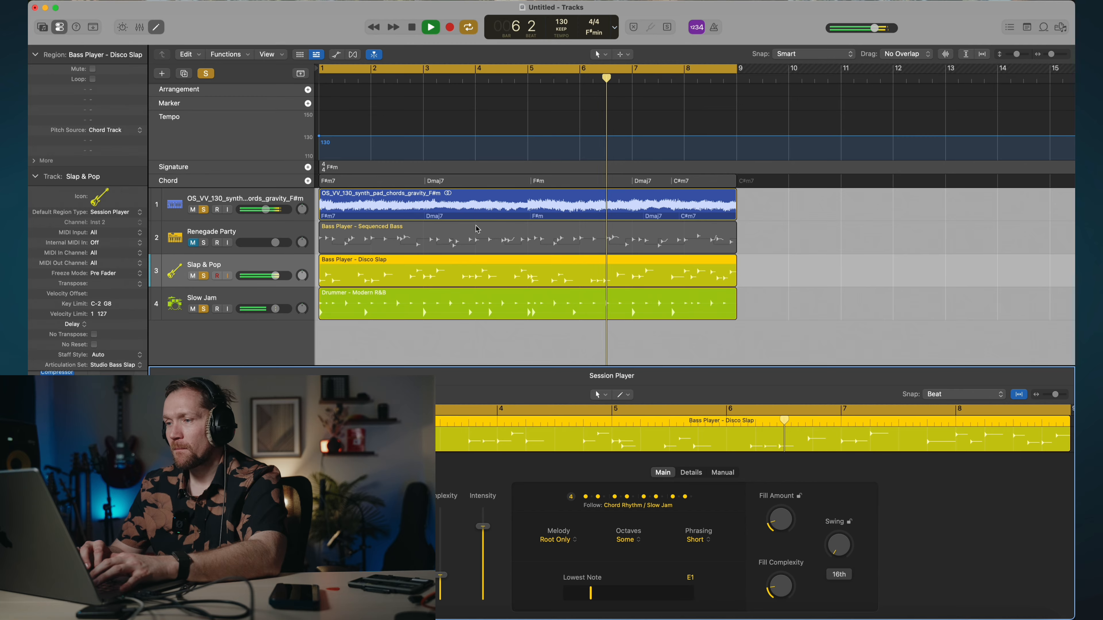
Stop playback and move the F#m chord on the chord track back to the start of bar 5.
{"action": "left_click", "coordinate": [517, 272]}
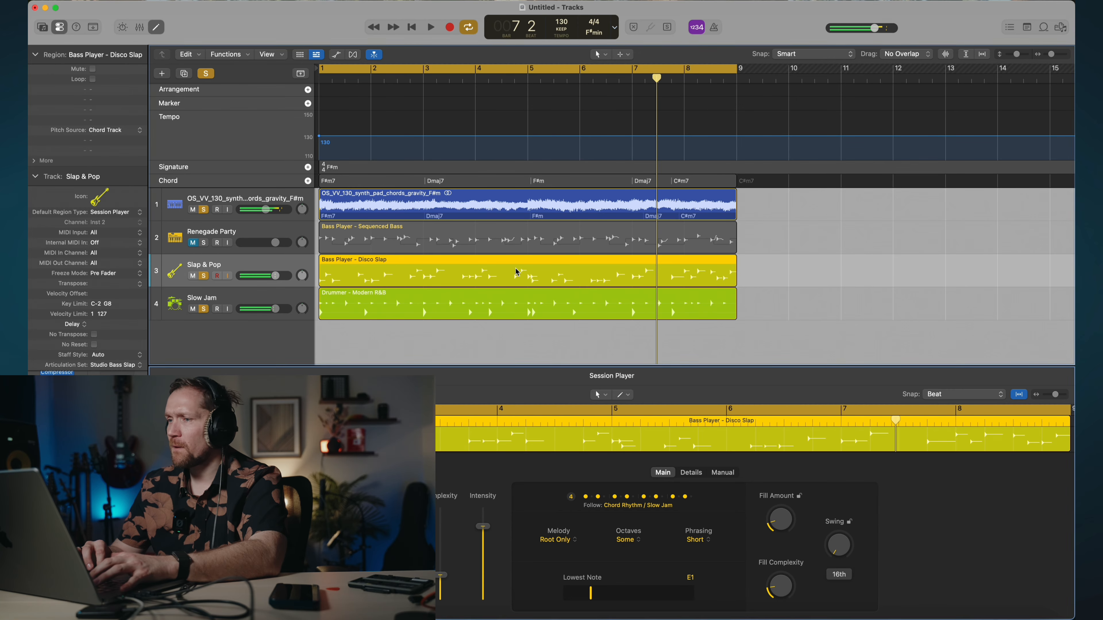
{"action": "key", "text": "space"}
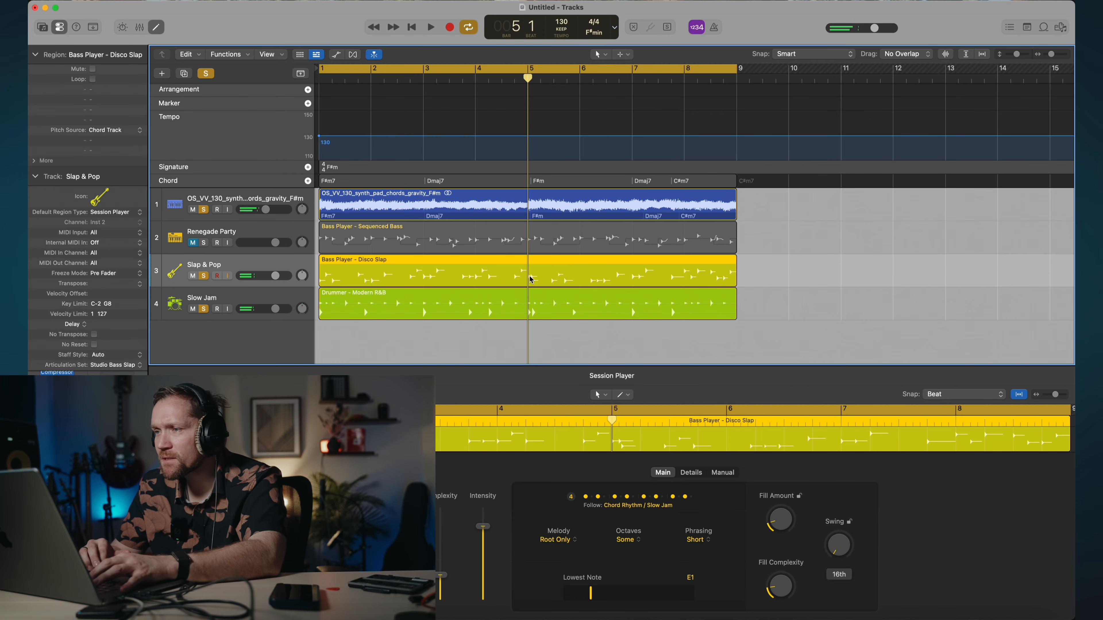
{"action": "scroll", "coordinate": [530, 278], "scroll_direction": "up", "scroll_amount": 10}
{"action": "left_click", "coordinate": [608, 182]}
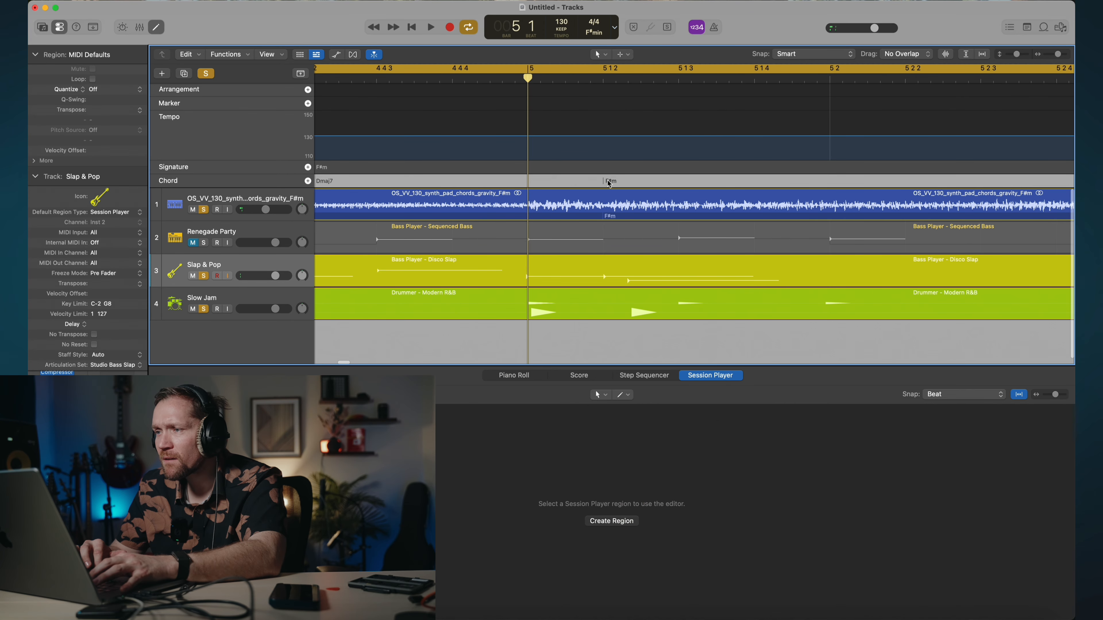
{"action": "left_click_drag", "start_coordinate": [603, 181], "coordinate": [539, 181]}
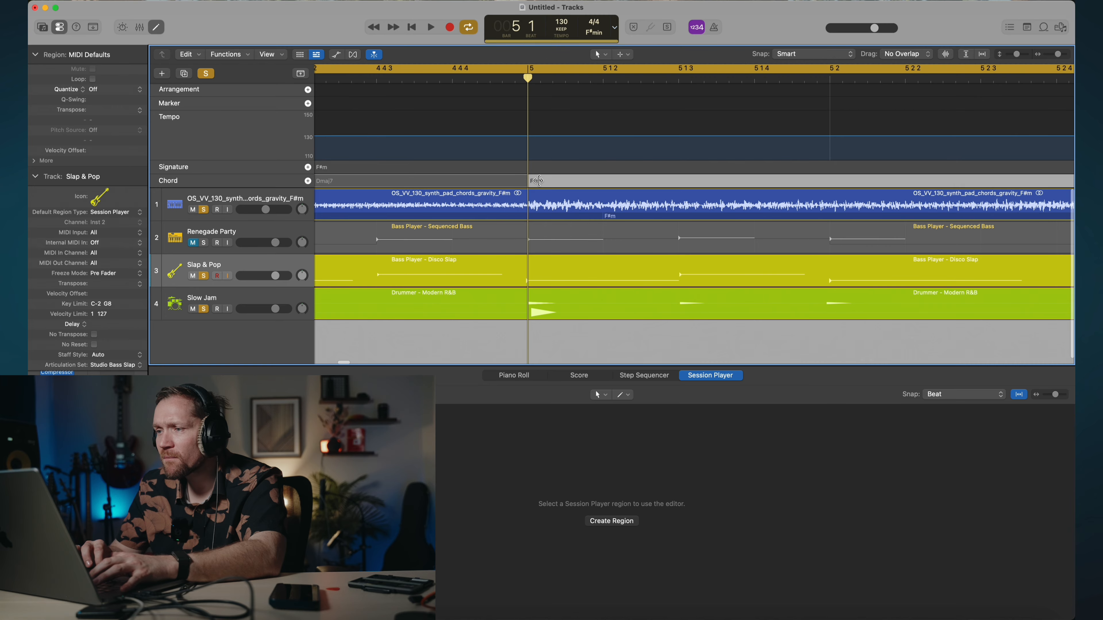
{"action": "scroll", "coordinate": [476, 130], "scroll_direction": "down", "scroll_amount": 10}
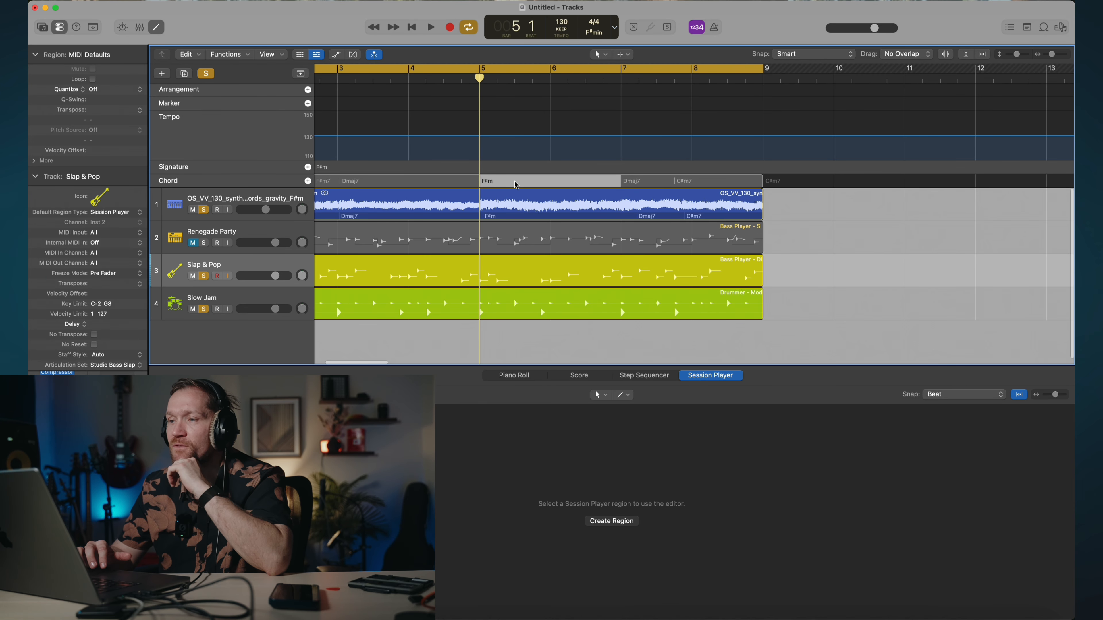
Play the loop with the pad, Disco Slap bass and drums, and select the Disco Slap bass region.
{"action": "left_click", "coordinate": [506, 210]}
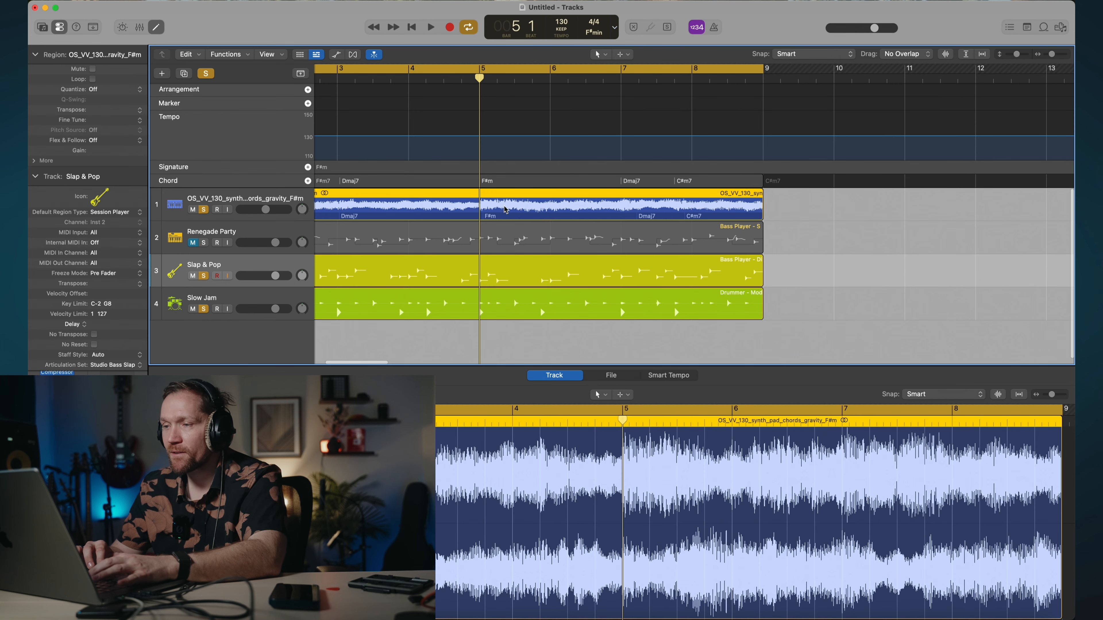
{"action": "key", "text": "space"}
{"action": "left_click", "coordinate": [501, 275]}
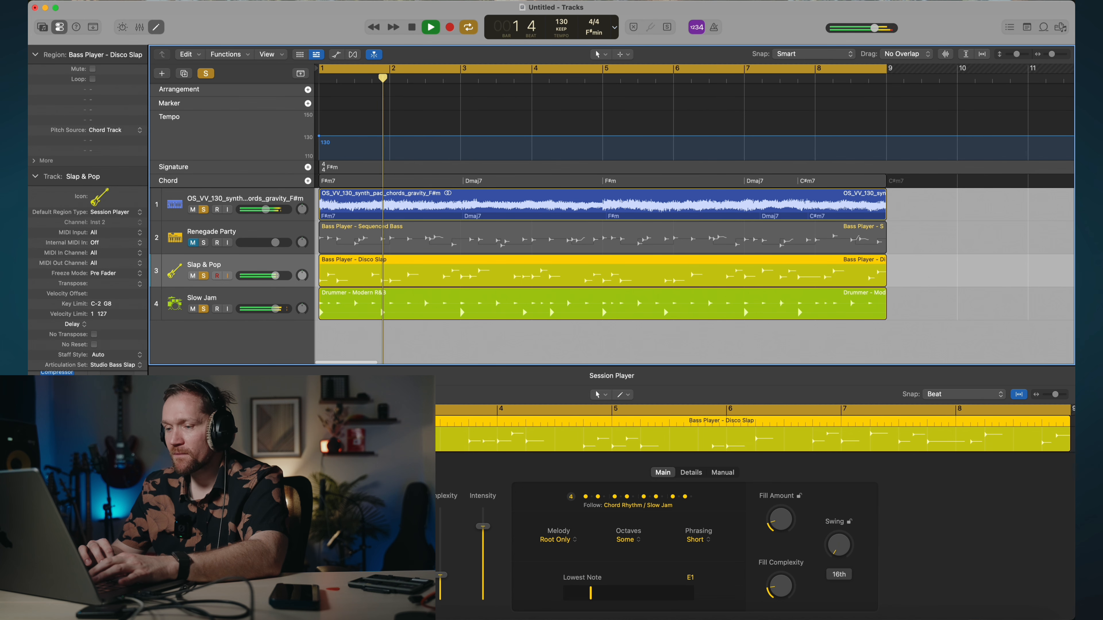
{"action": "left_click", "coordinate": [397, 554]}
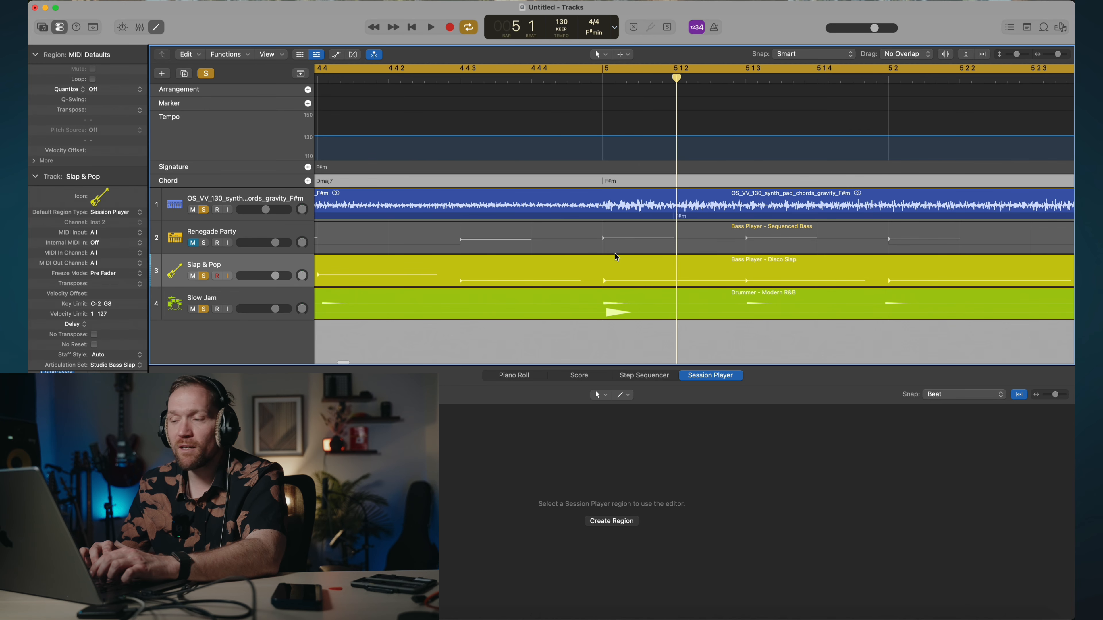
Raise the Disco Slap bass region's Complexity and play the whole loop.
{"action": "scroll", "coordinate": [642, 313], "scroll_direction": "down", "scroll_amount": 5}
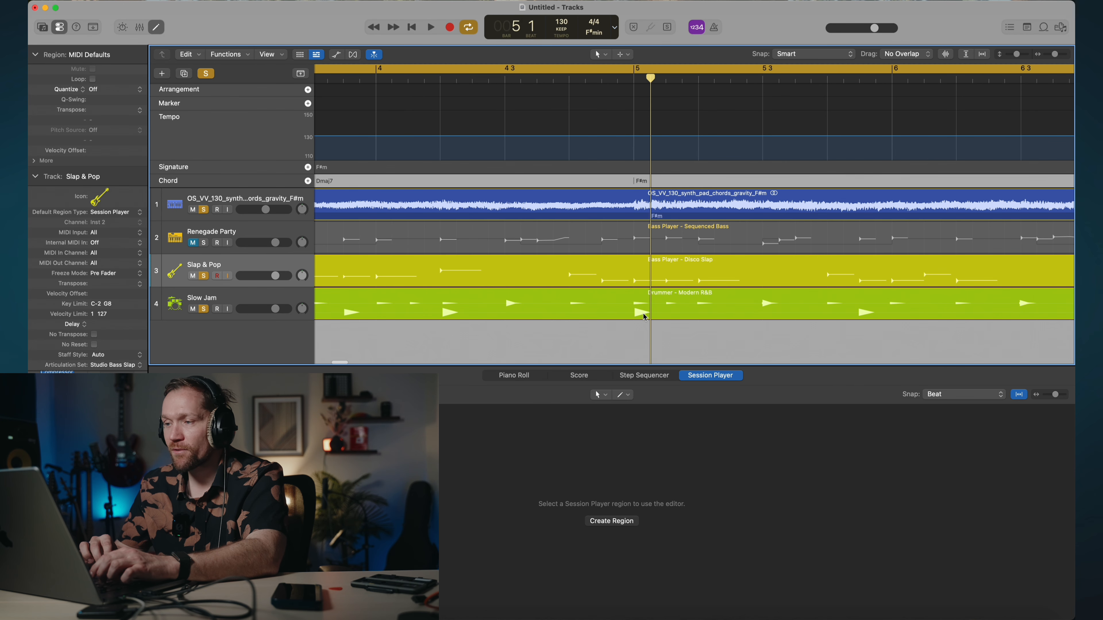
{"action": "left_click", "coordinate": [616, 279]}
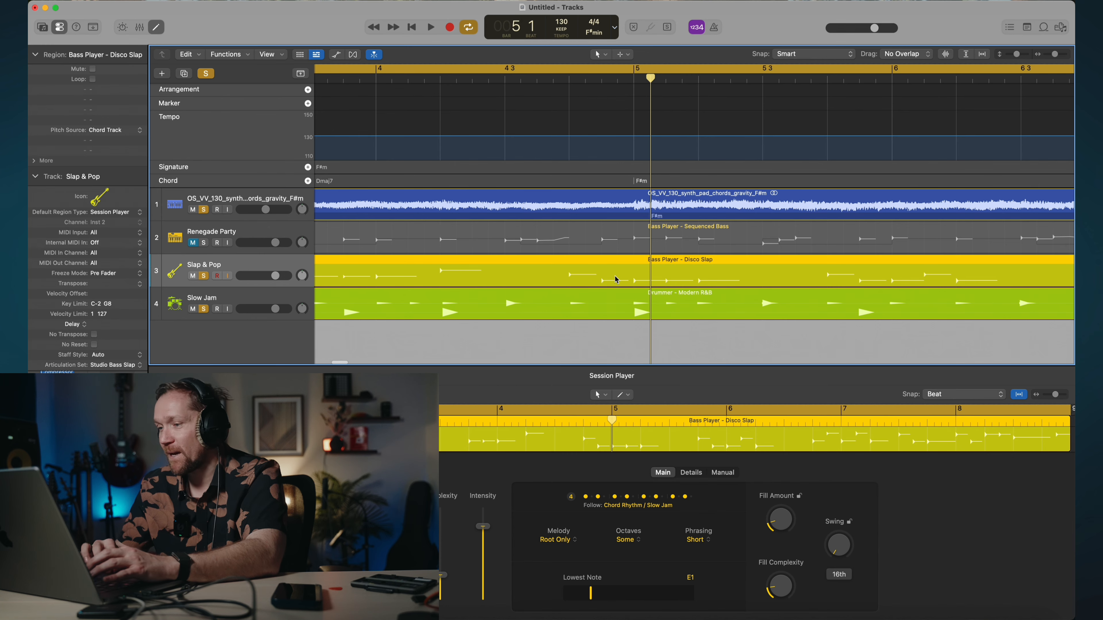
{"action": "scroll", "coordinate": [616, 280], "scroll_direction": "down", "scroll_amount": 10}
{"action": "scroll", "coordinate": [616, 279], "scroll_direction": "down", "scroll_amount": 3}
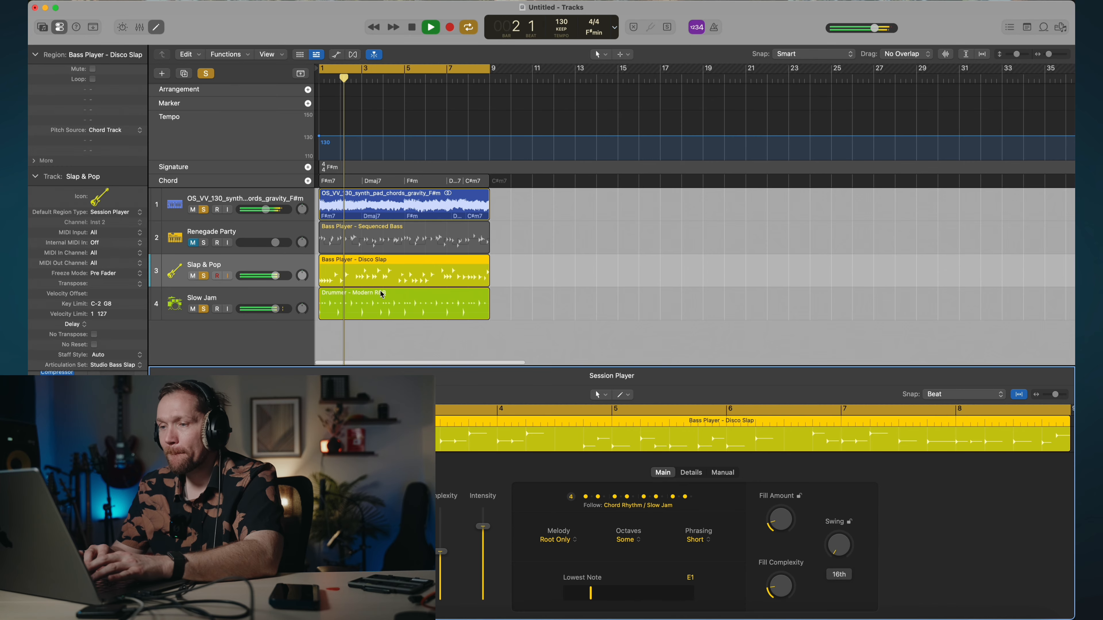
Raise the Modern R&B drummer region's Complexity and set its Percussion to Shaker 1.
{"action": "left_click", "coordinate": [382, 299]}
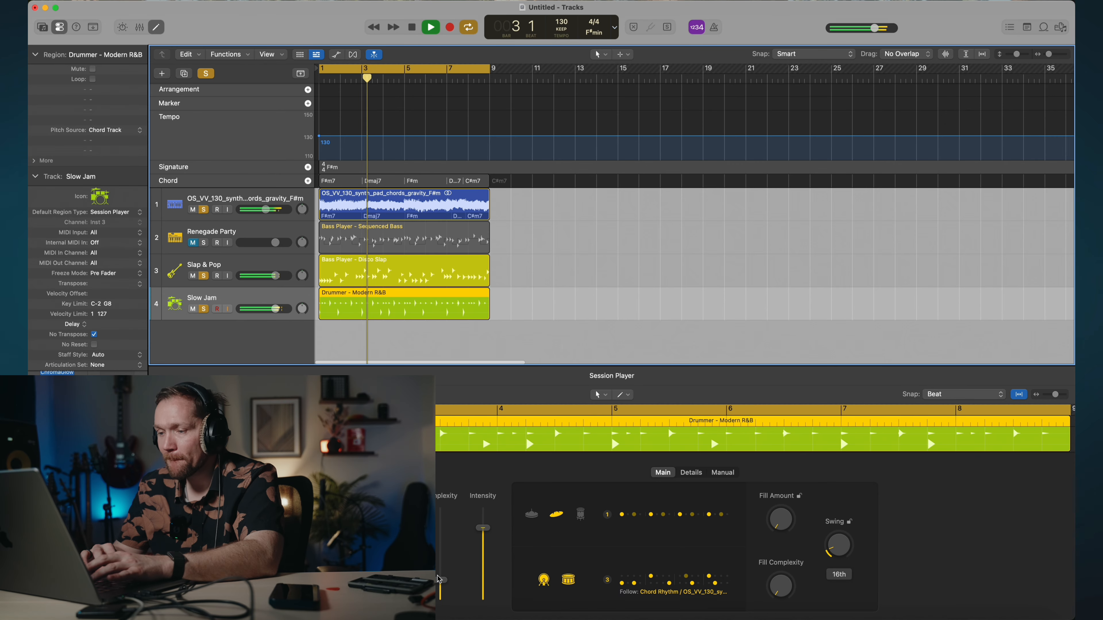
{"action": "left_click", "coordinate": [440, 564]}
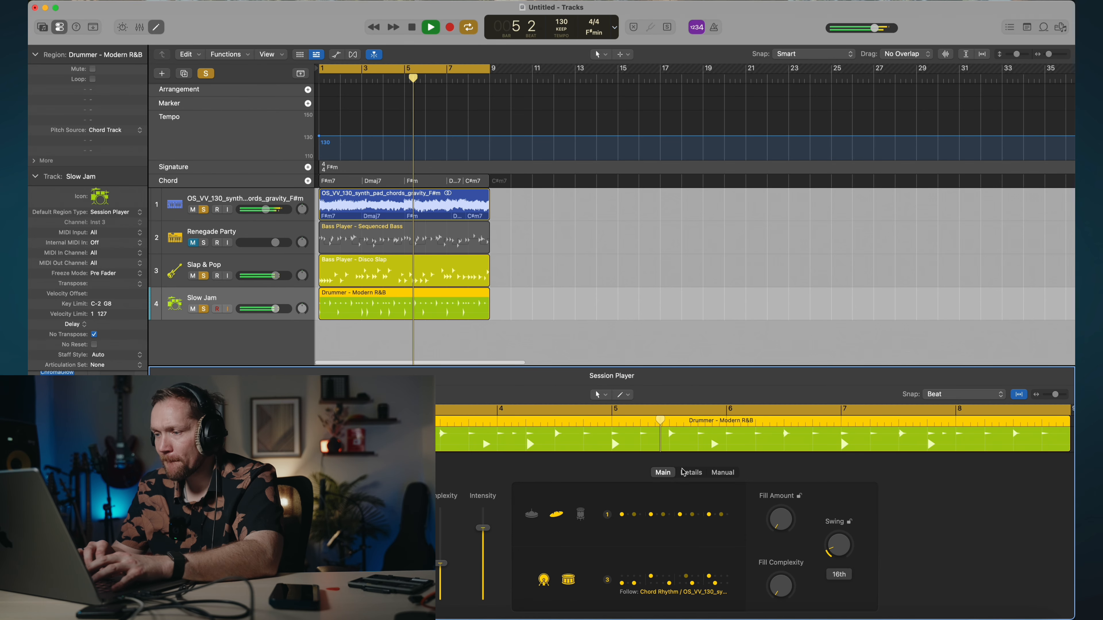
{"action": "left_click", "coordinate": [680, 476]}
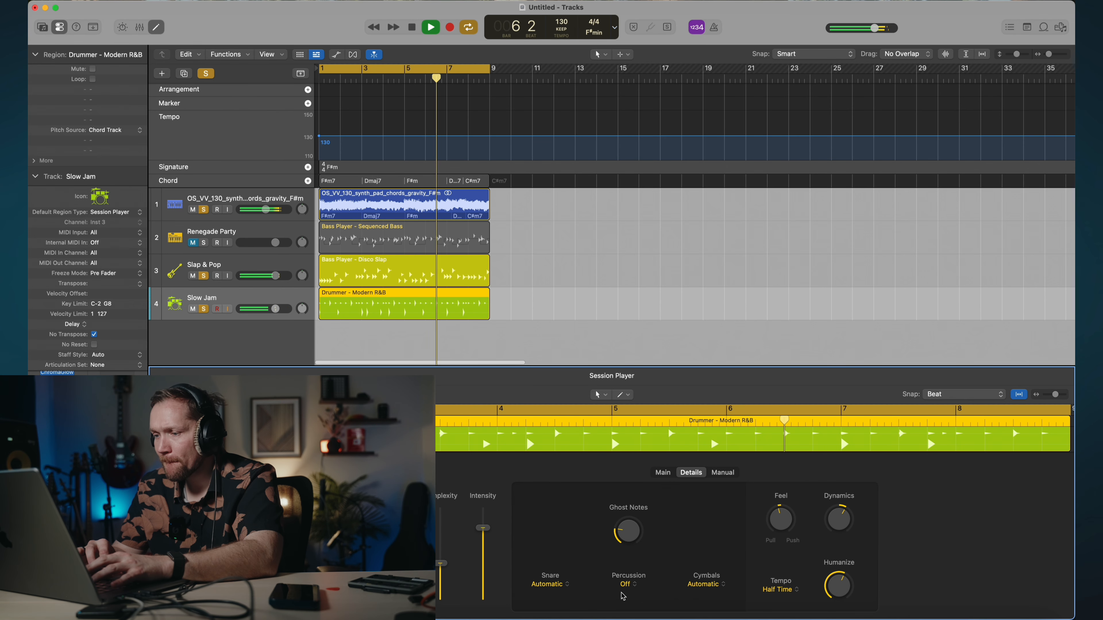
{"action": "left_click", "coordinate": [625, 585]}
{"action": "left_click", "coordinate": [644, 513]}
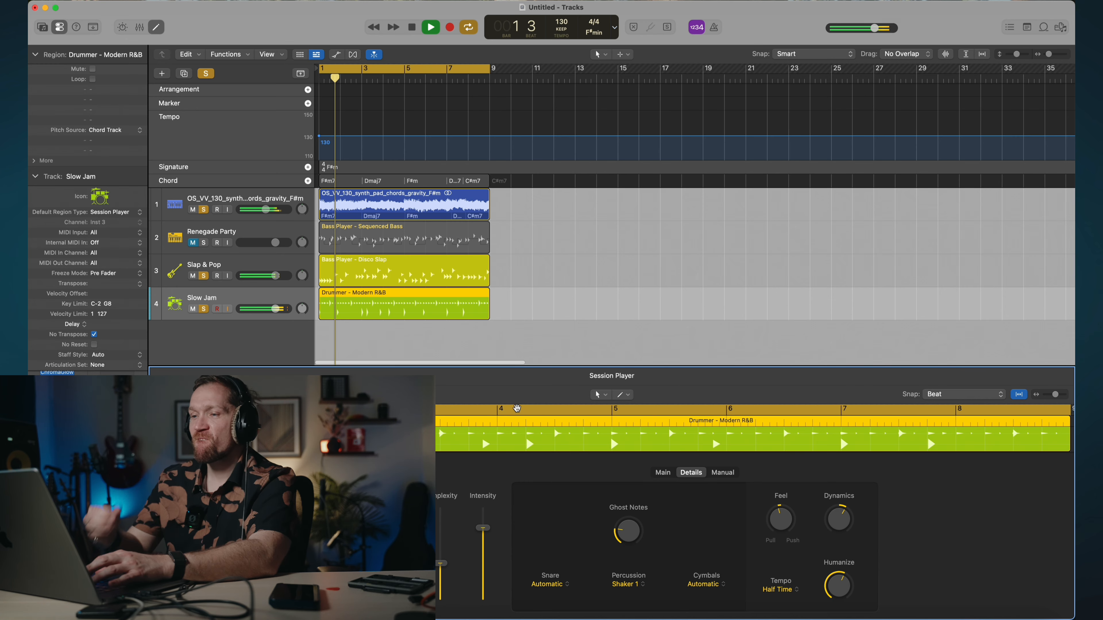
Set the synth pad track's Kickstart plug-in to 1/2 note with a Mix of 66%, and close it.
{"action": "left_click", "coordinate": [229, 200]}
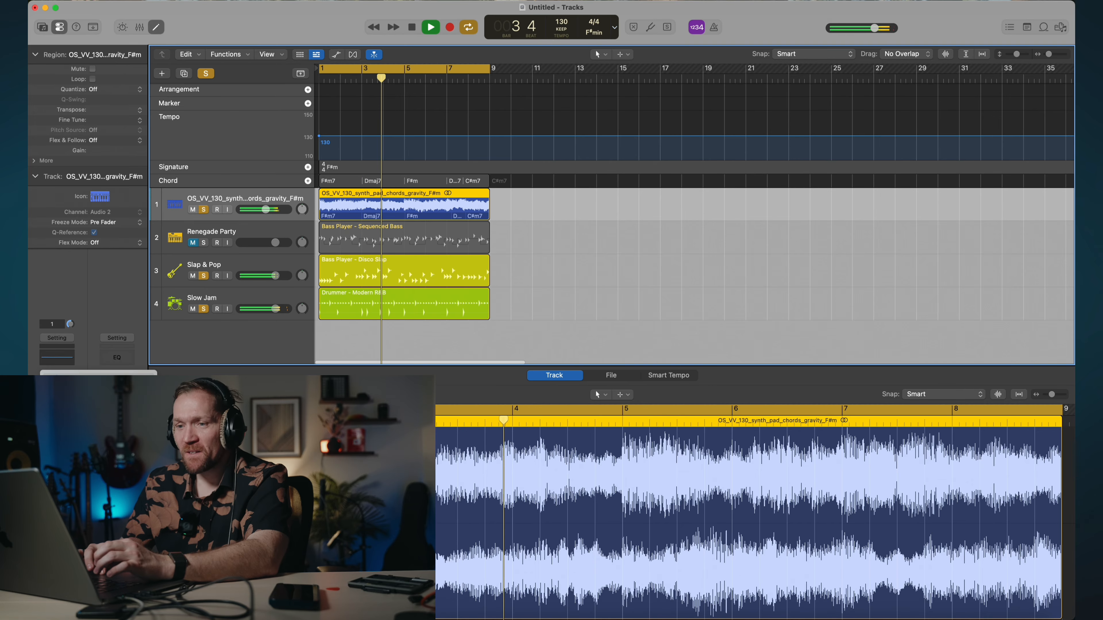
{"action": "left_click", "coordinate": [86, 413]}
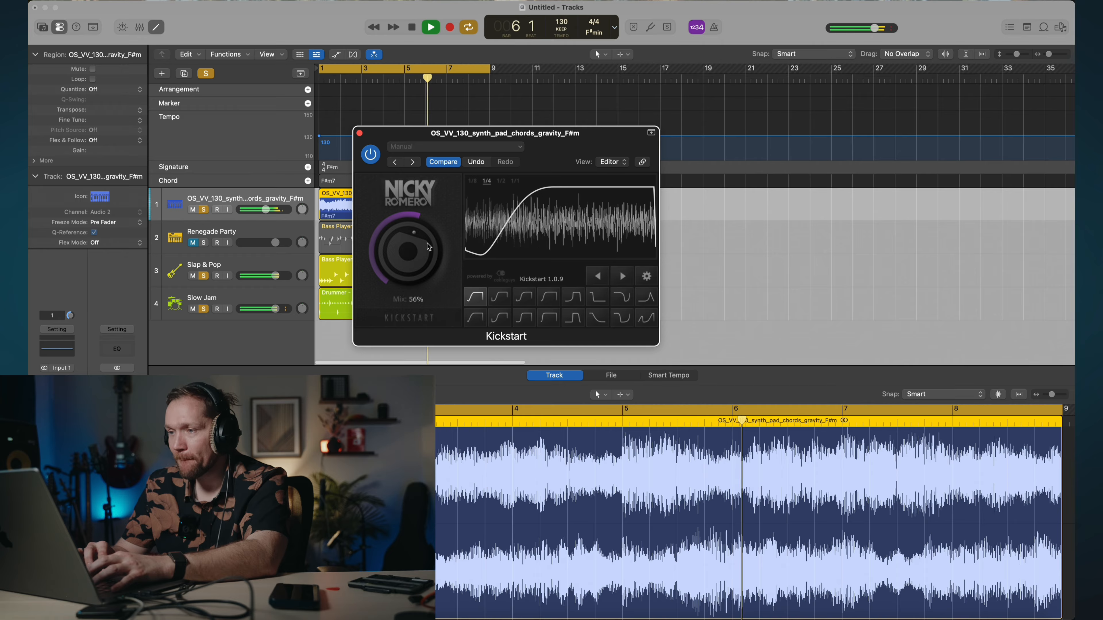
{"action": "left_click", "coordinate": [500, 181]}
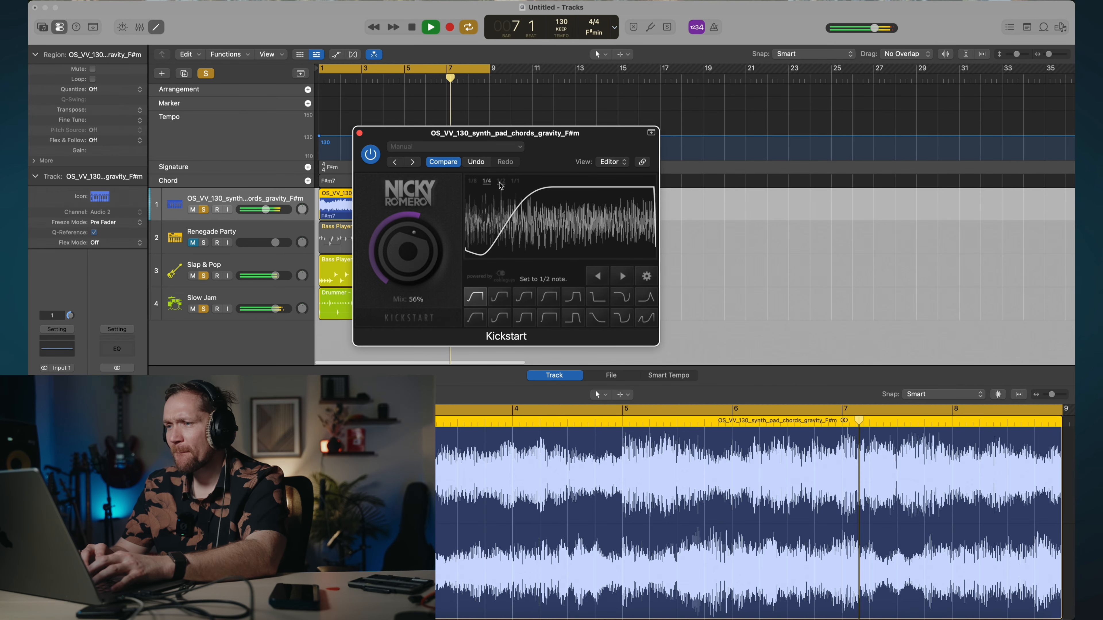
{"action": "left_click_drag", "start_coordinate": [410, 249], "coordinate": [410, 239]}
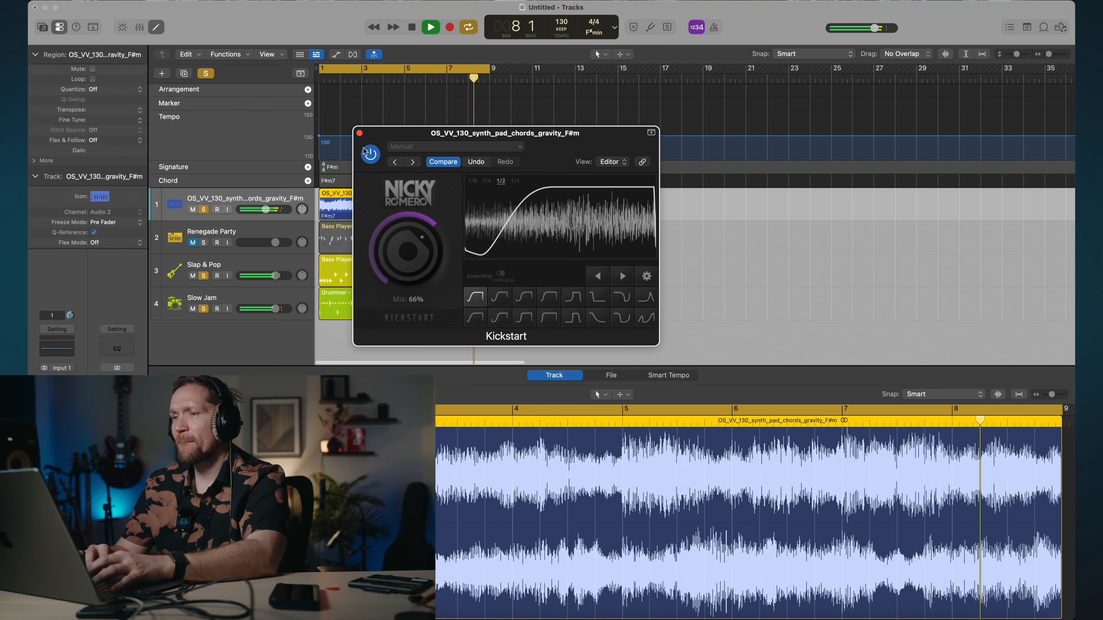
{"action": "left_click_drag", "start_coordinate": [362, 137], "coordinate": [361, 137]}
{"action": "left_click", "coordinate": [359, 132]}
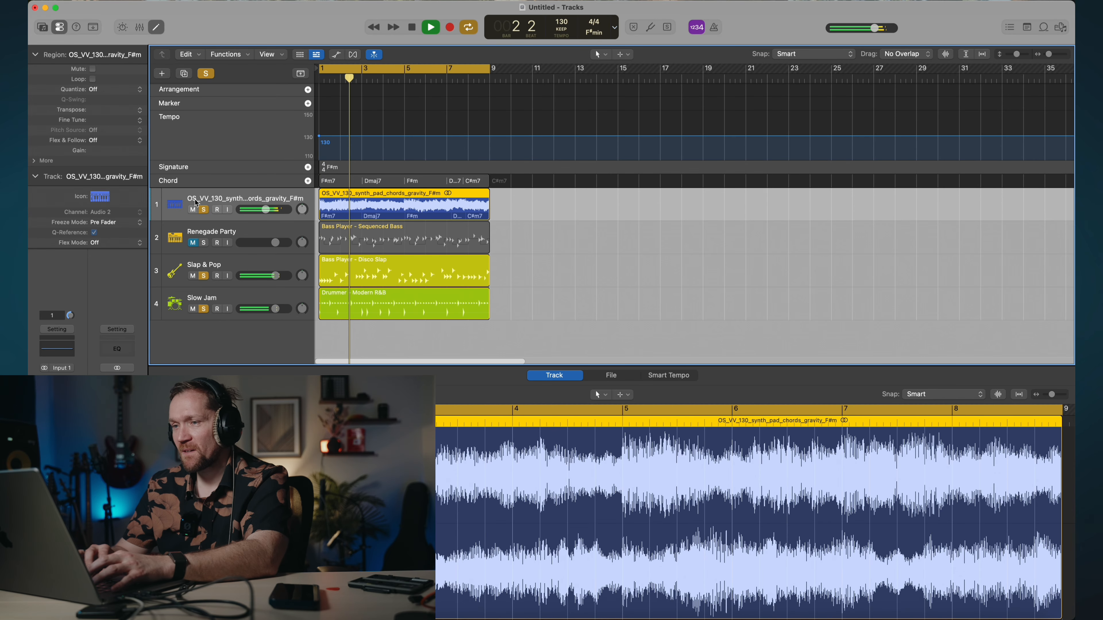
{"action": "left_click", "coordinate": [161, 73]}
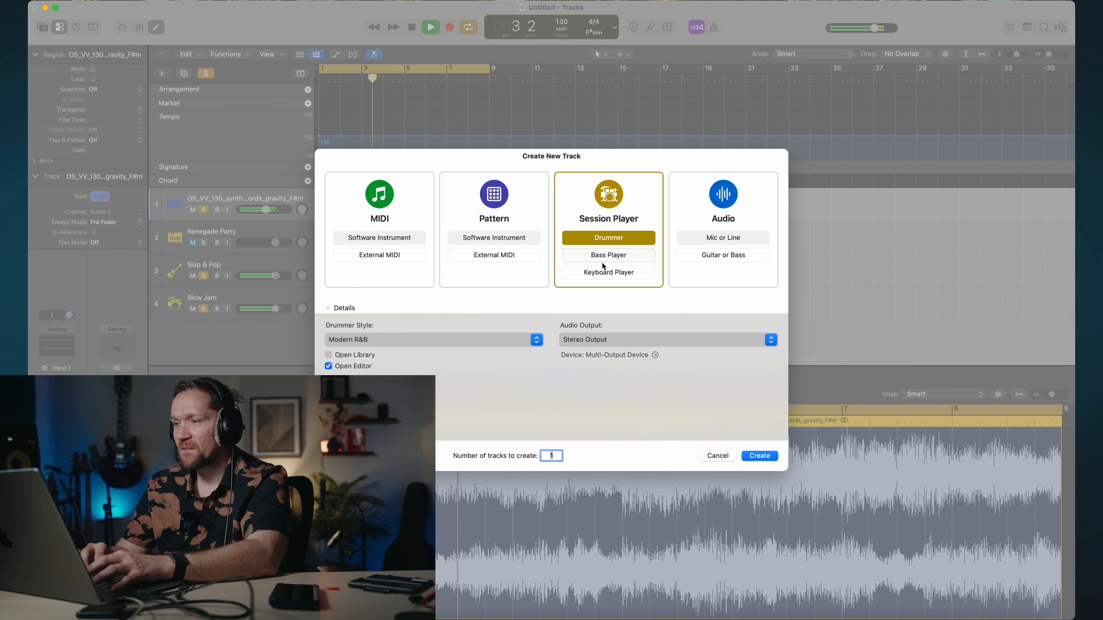
{"action": "left_click", "coordinate": [607, 276]}
{"action": "left_click", "coordinate": [355, 341]}
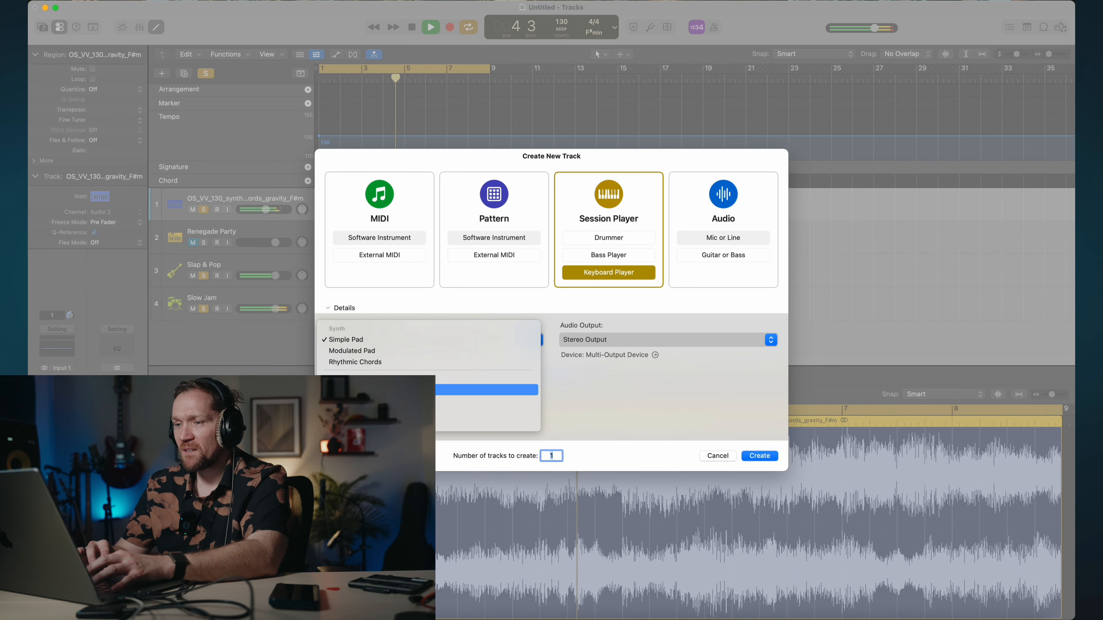
{"action": "left_click", "coordinate": [438, 295]}
{"action": "left_click", "coordinate": [734, 459]}
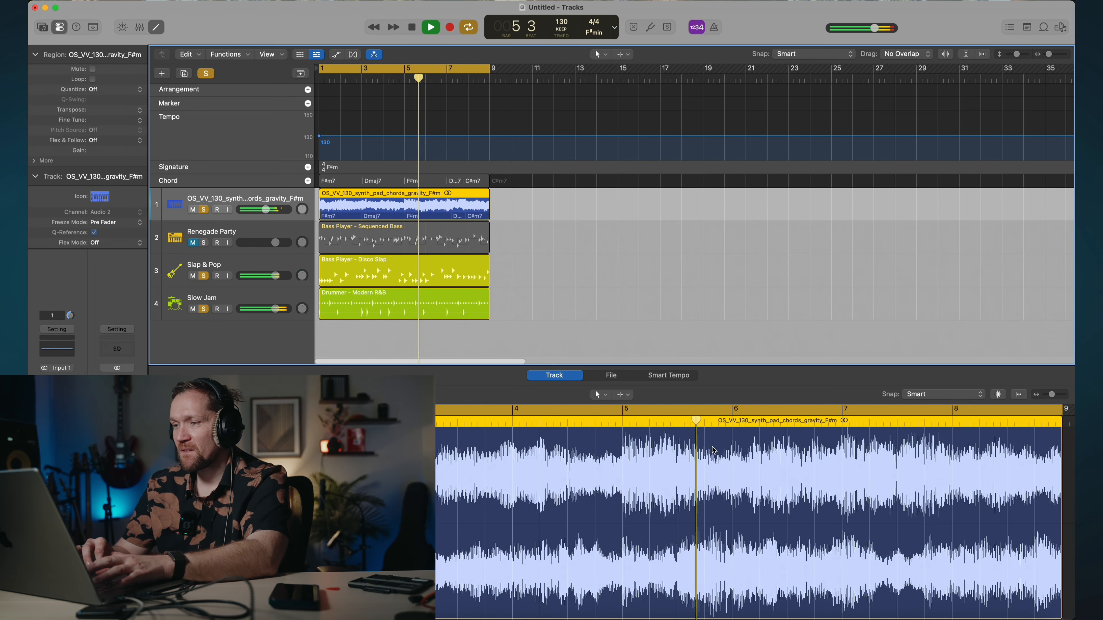
Create a Keyboard Player session track with the Broken Chords style and solo it.
{"action": "left_click", "coordinate": [162, 73]}
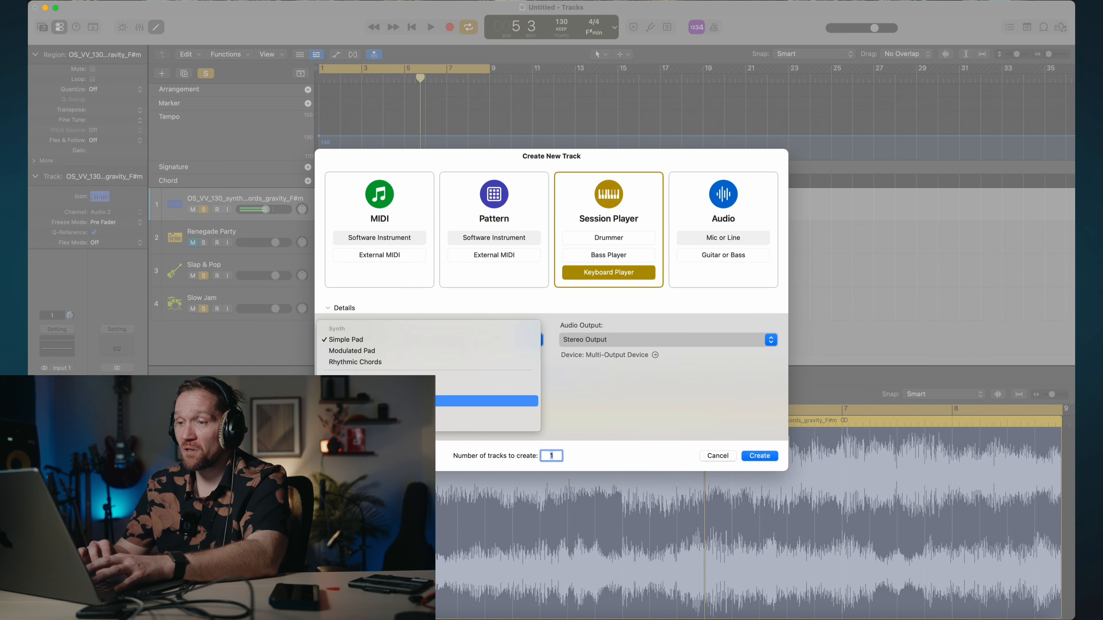
{"action": "left_click", "coordinate": [477, 400]}
{"action": "key", "text": "Return"}
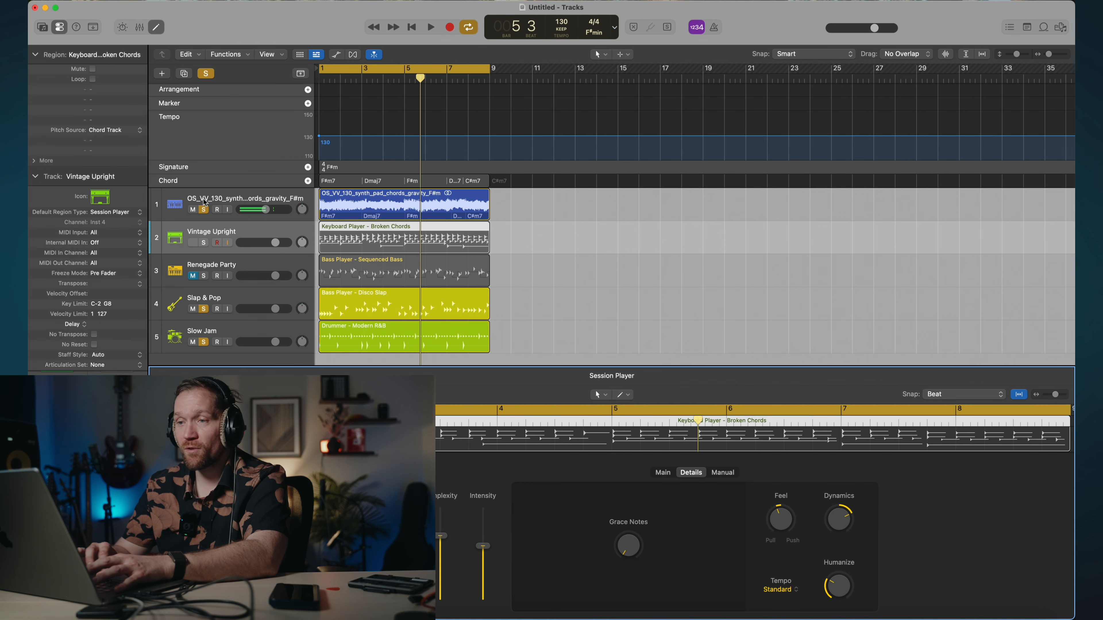
{"action": "left_click", "coordinate": [205, 244]}
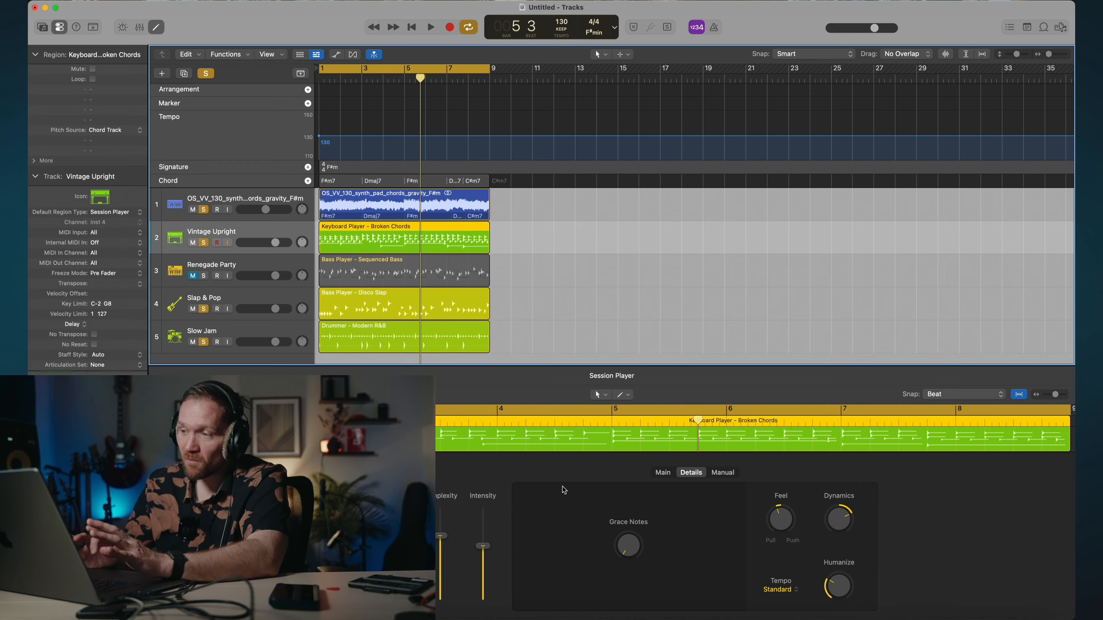
Add a 9 extension to the F#m7 chord at bar 1 and the Dmaj7 chord at bar 3 on the chord track.
{"action": "left_click", "coordinate": [335, 186]}
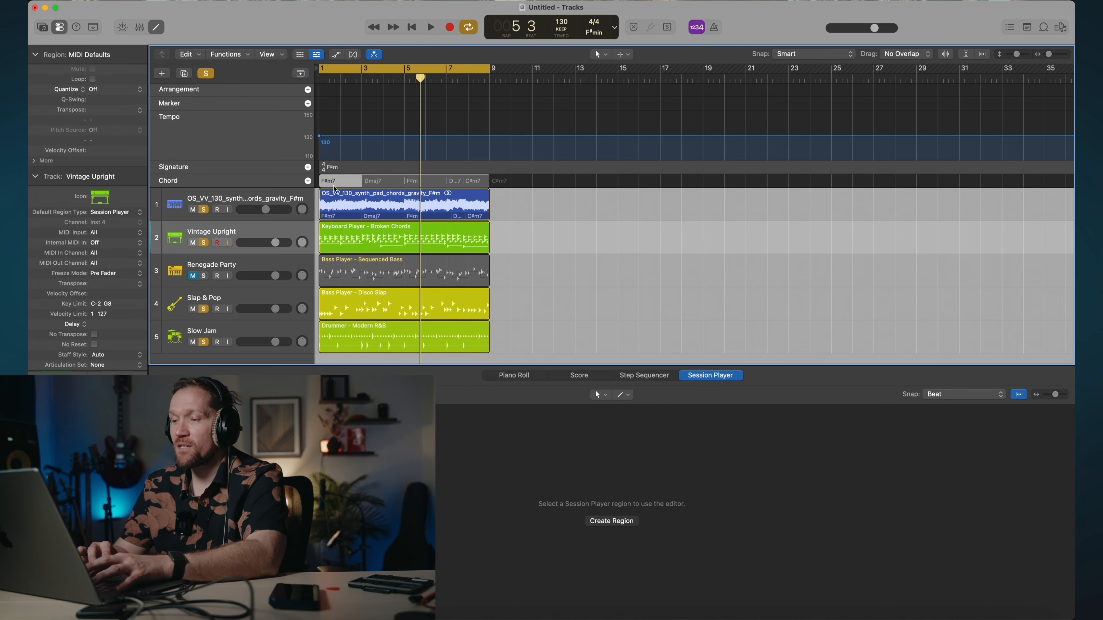
{"action": "double_click", "coordinate": [335, 187]}
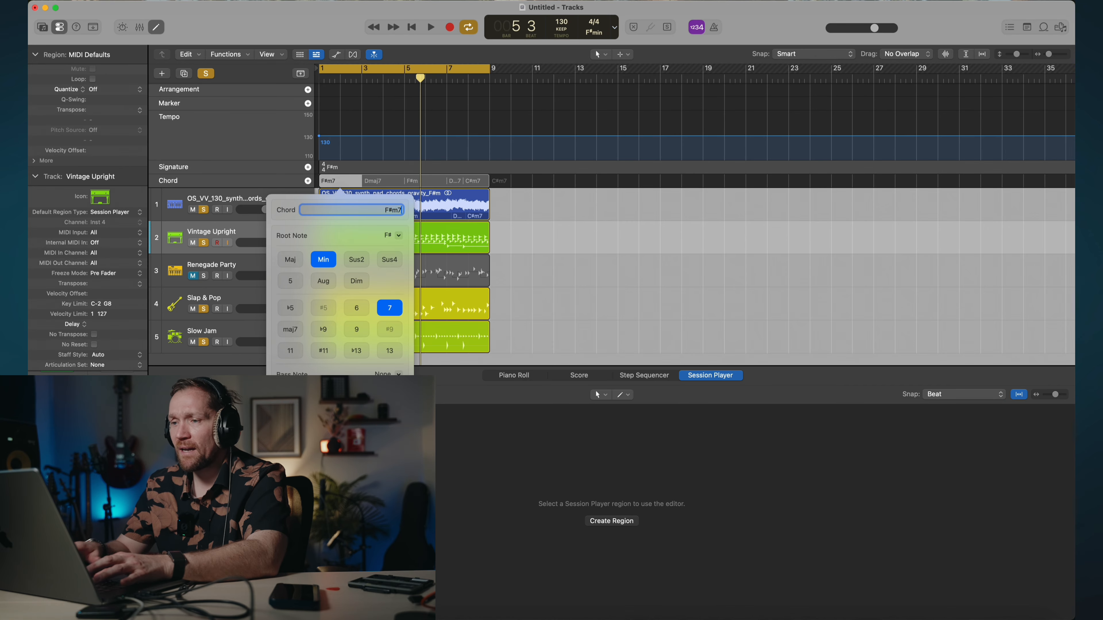
{"action": "left_click", "coordinate": [356, 328]}
{"action": "left_click", "coordinate": [596, 325]}
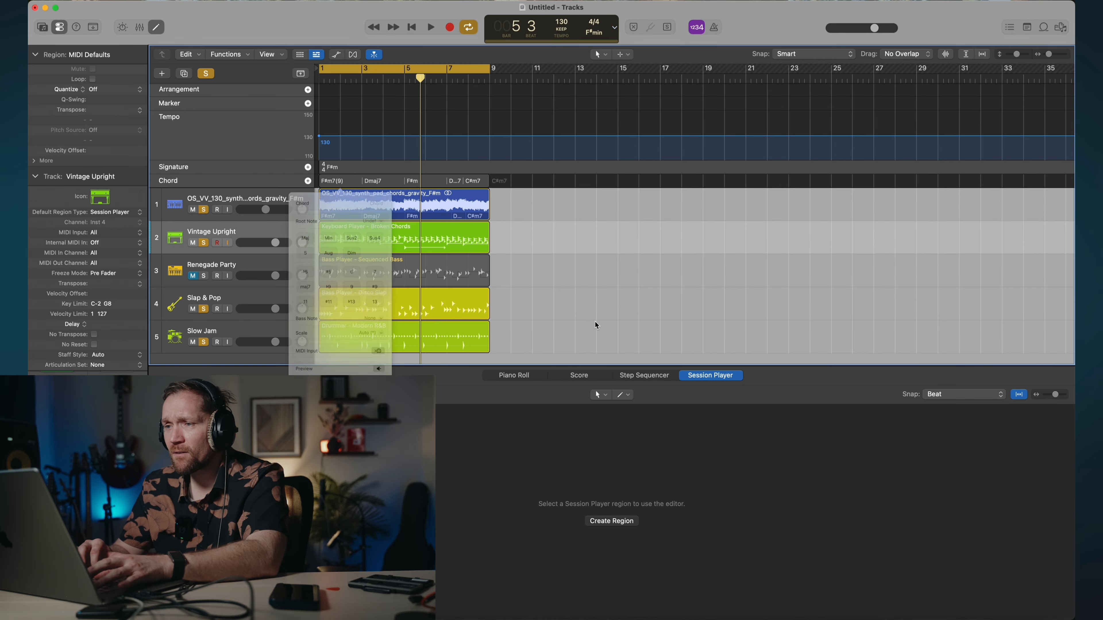
{"action": "double_click", "coordinate": [381, 181]}
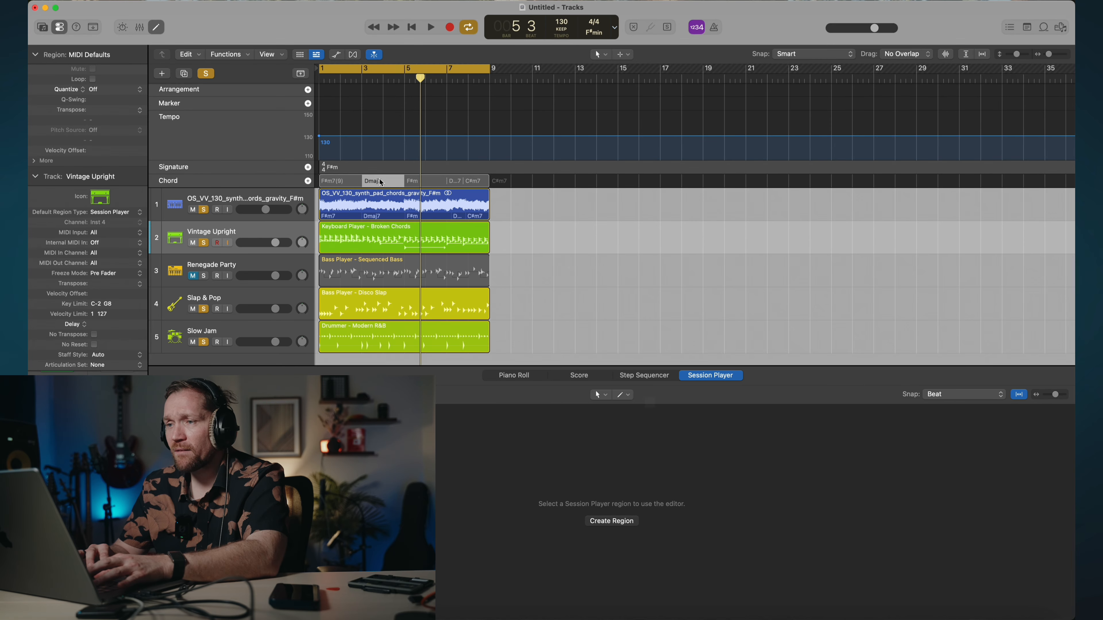
{"action": "left_click", "coordinate": [400, 328]}
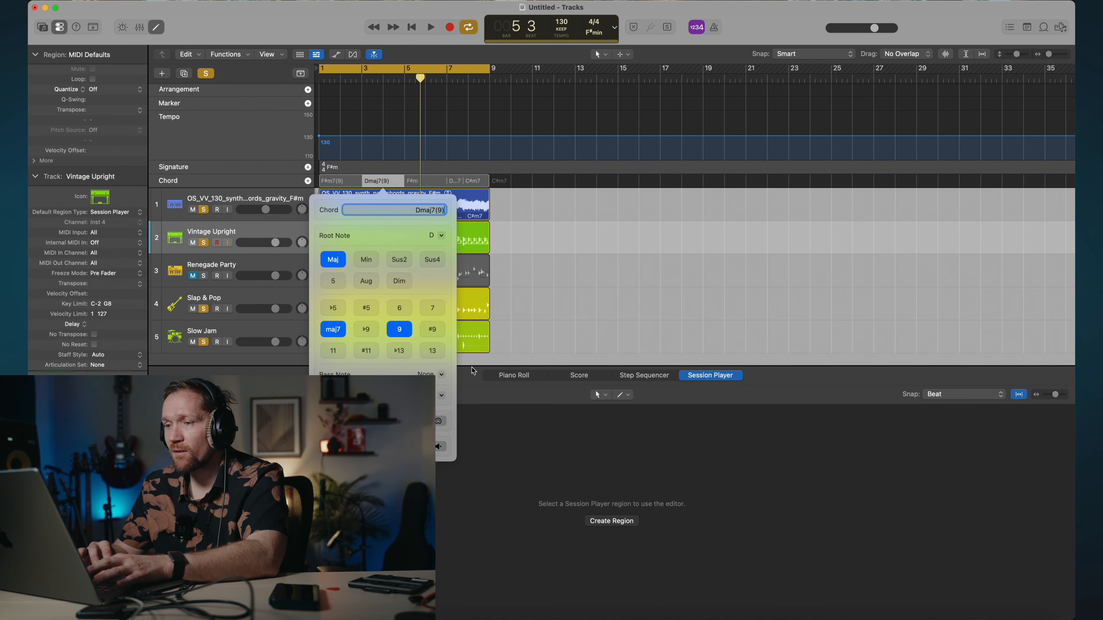
{"action": "left_click", "coordinate": [589, 330]}
Change the F#m chord at bar 5 to F#m7(9) on the chord track.
{"action": "left_click", "coordinate": [423, 182]}
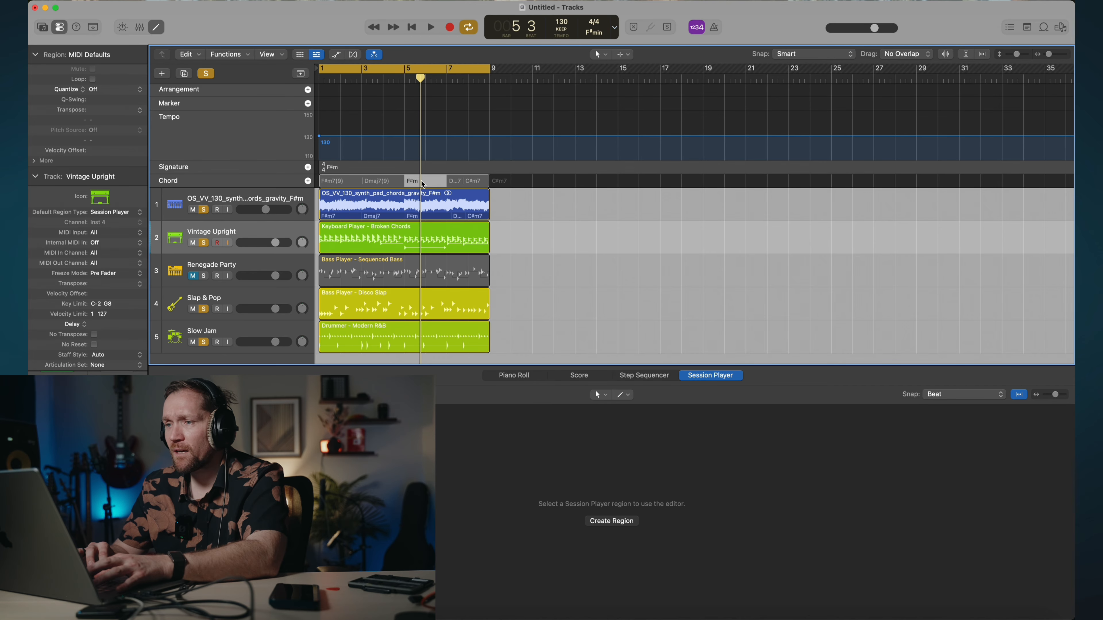
{"action": "double_click", "coordinate": [414, 186]}
{"action": "left_click", "coordinate": [474, 308]}
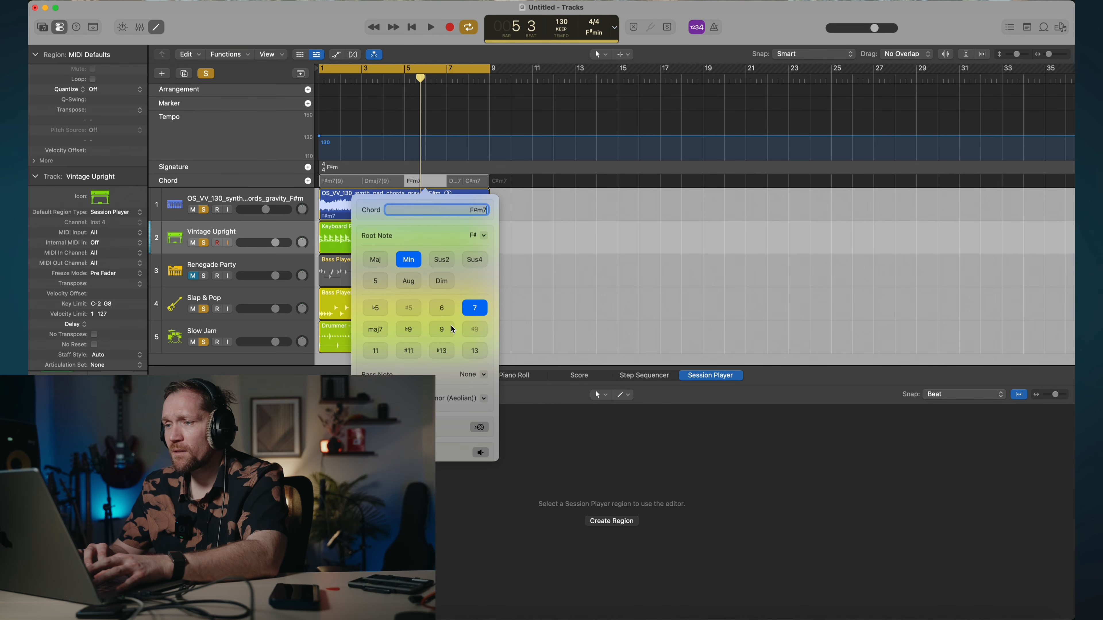
{"action": "left_click", "coordinate": [442, 329]}
{"action": "left_click", "coordinate": [599, 313]}
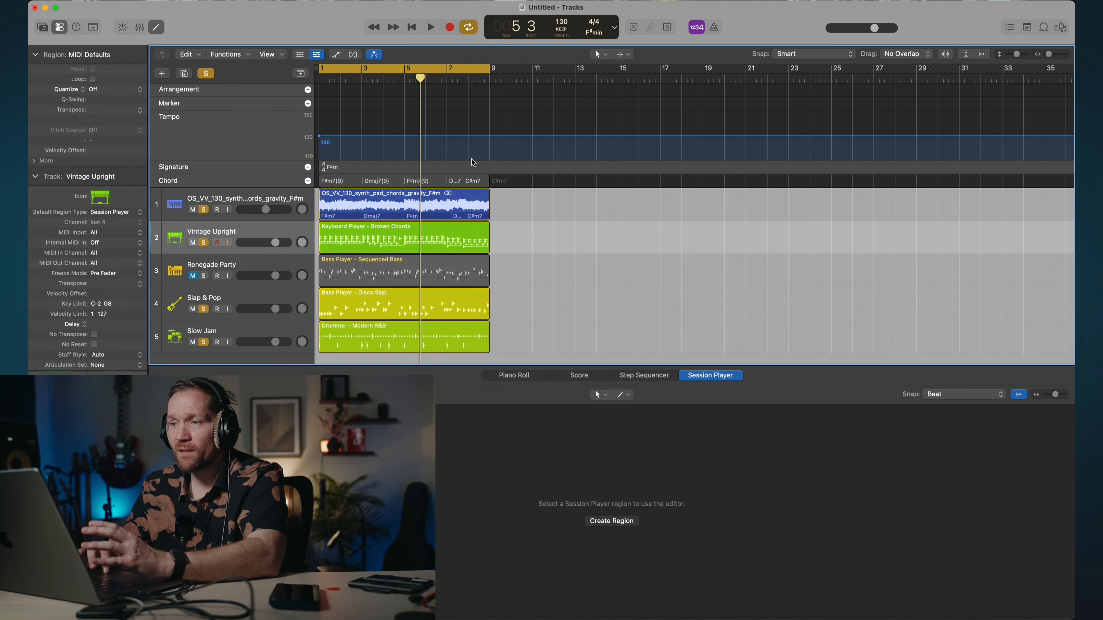
Add a 9 extension to the Dmaj7 chord at bar 7 on the chord track.
{"action": "scroll", "coordinate": [458, 186], "scroll_direction": "up", "scroll_amount": 10}
{"action": "scroll", "coordinate": [470, 184], "scroll_direction": "down", "scroll_amount": 3}
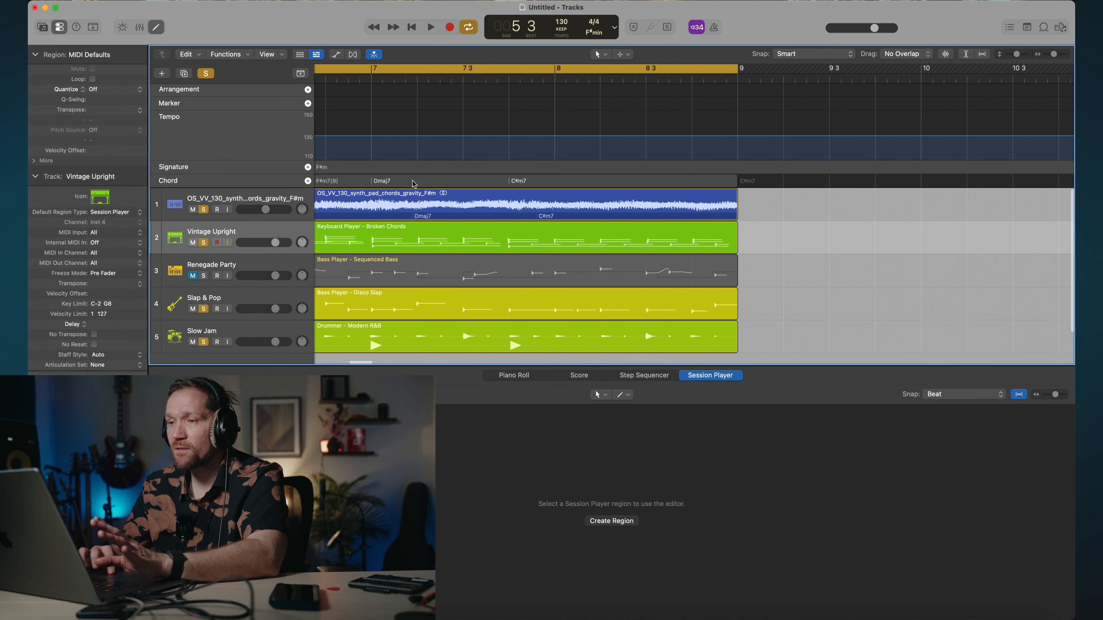
{"action": "left_click", "coordinate": [413, 184]}
{"action": "double_click", "coordinate": [386, 181]}
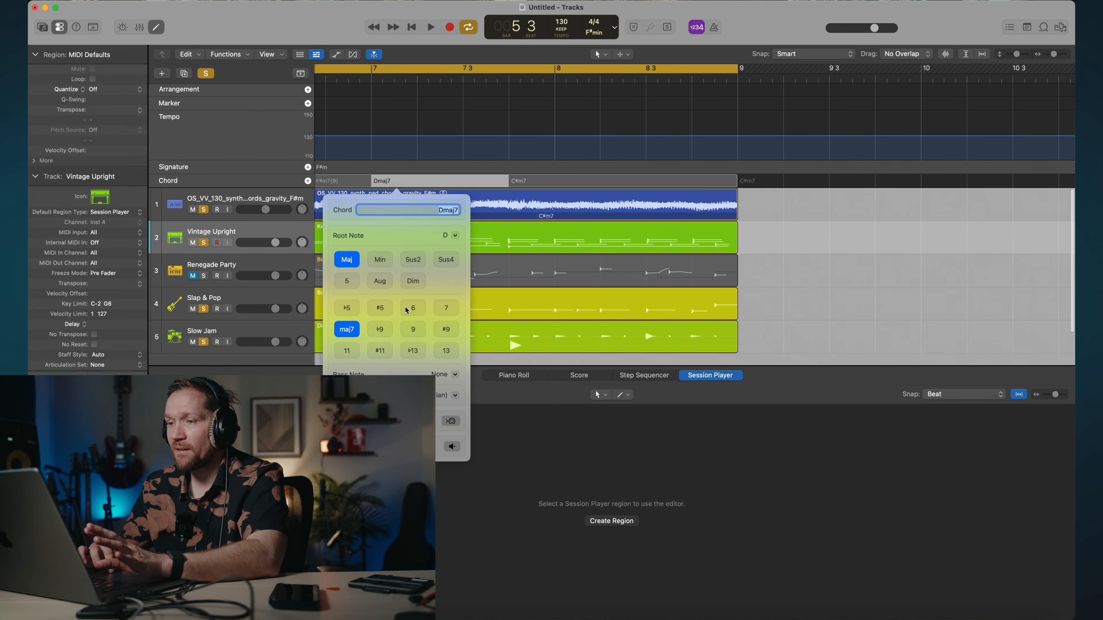
{"action": "left_click", "coordinate": [419, 325]}
Inspect the settings of the C#m7 chord in the loop's last section, close them and play the loop from the start.
{"action": "double_click", "coordinate": [541, 182]}
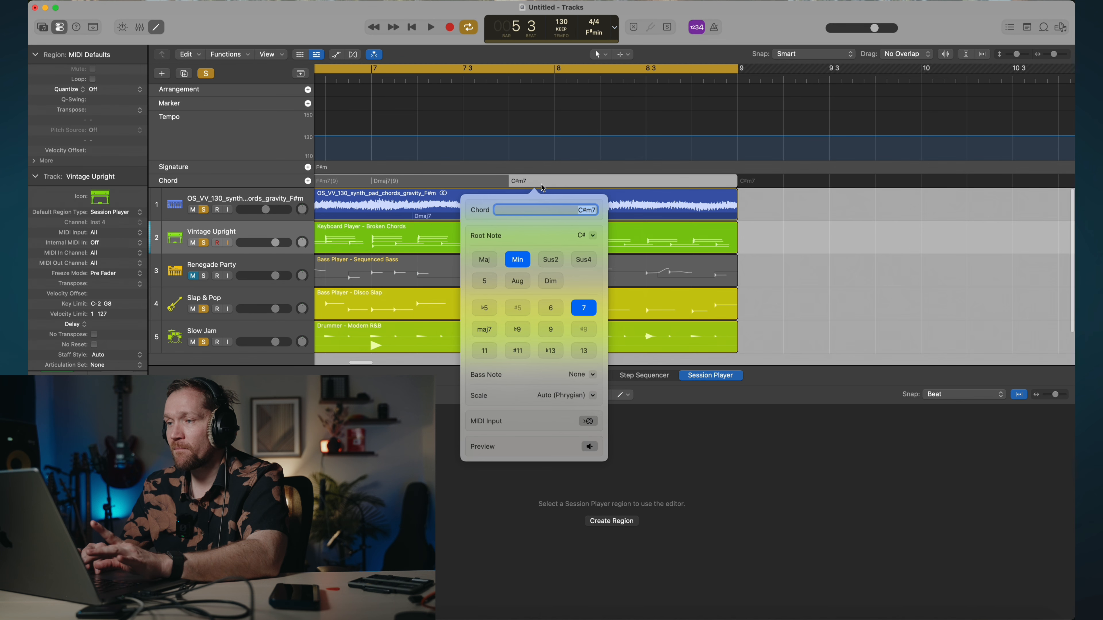
{"action": "left_click", "coordinate": [878, 303]}
{"action": "scroll", "coordinate": [696, 270], "scroll_direction": "down", "scroll_amount": 10}
{"action": "key", "text": "space"}
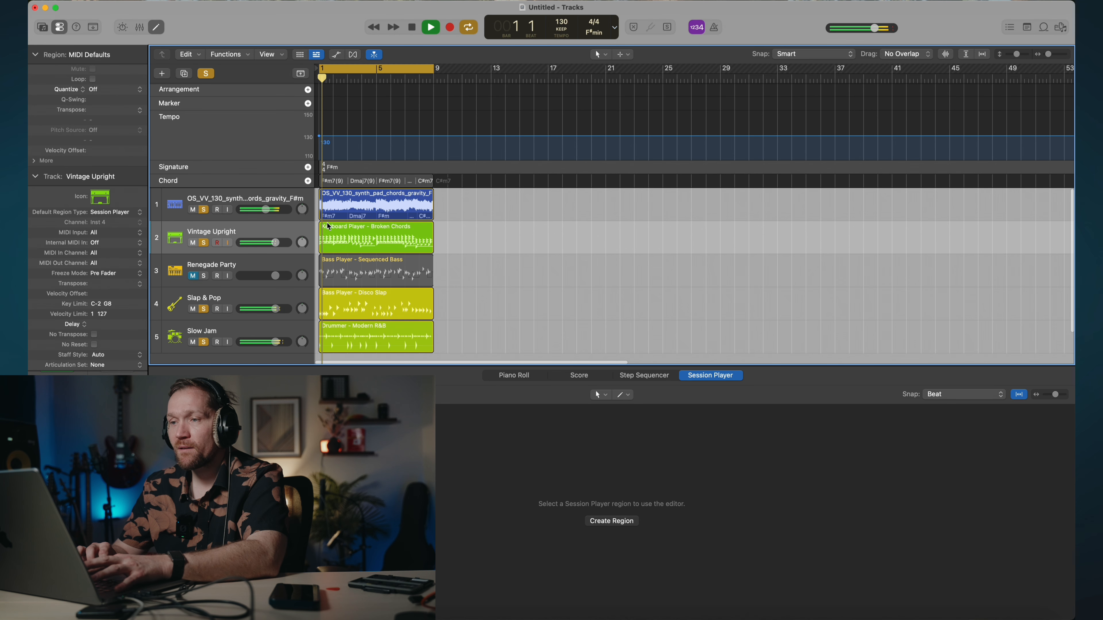
Lower the Broken Chords keyboard region's Complexity and set its Intensity to 68%.
{"action": "scroll", "coordinate": [478, 261], "scroll_direction": "down", "scroll_amount": 2}
{"action": "left_click", "coordinate": [352, 209]}
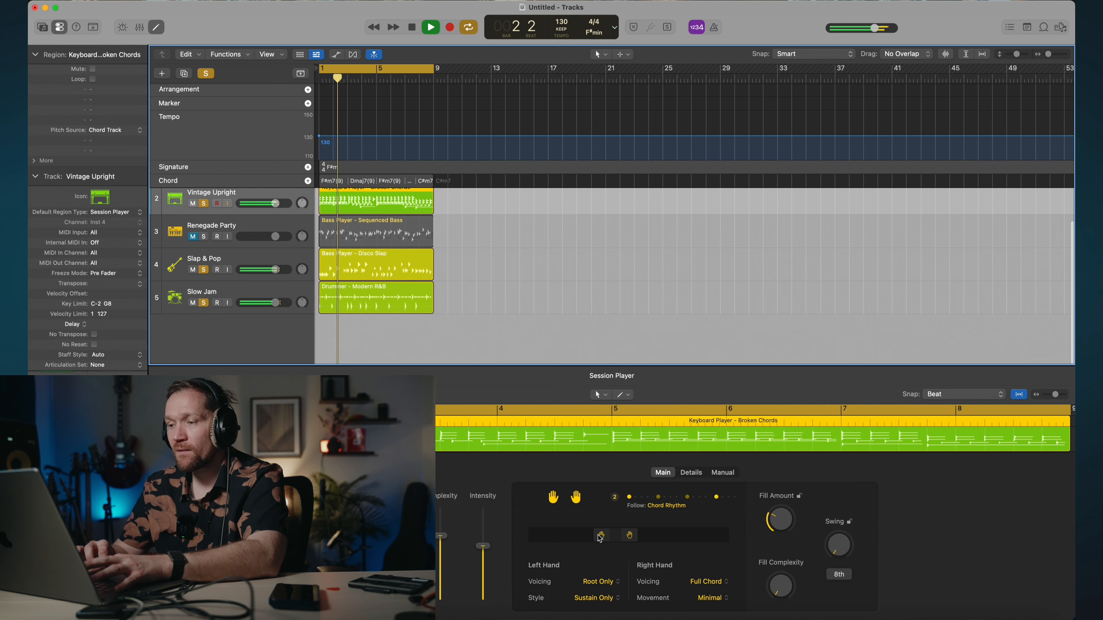
{"action": "left_click", "coordinate": [442, 551]}
{"action": "left_click_drag", "start_coordinate": [486, 553], "coordinate": [486, 544]}
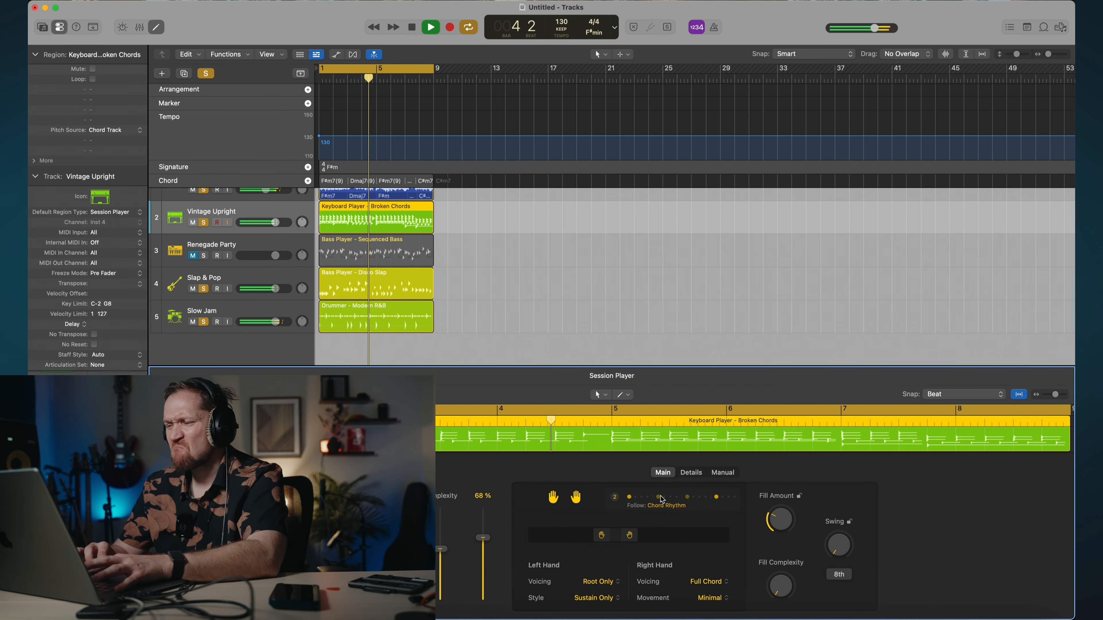
Adjust the Complexity of the Disco Slap bass region, toggle its Align Root option and view its manual pattern settings.
{"action": "left_click", "coordinate": [743, 496]}
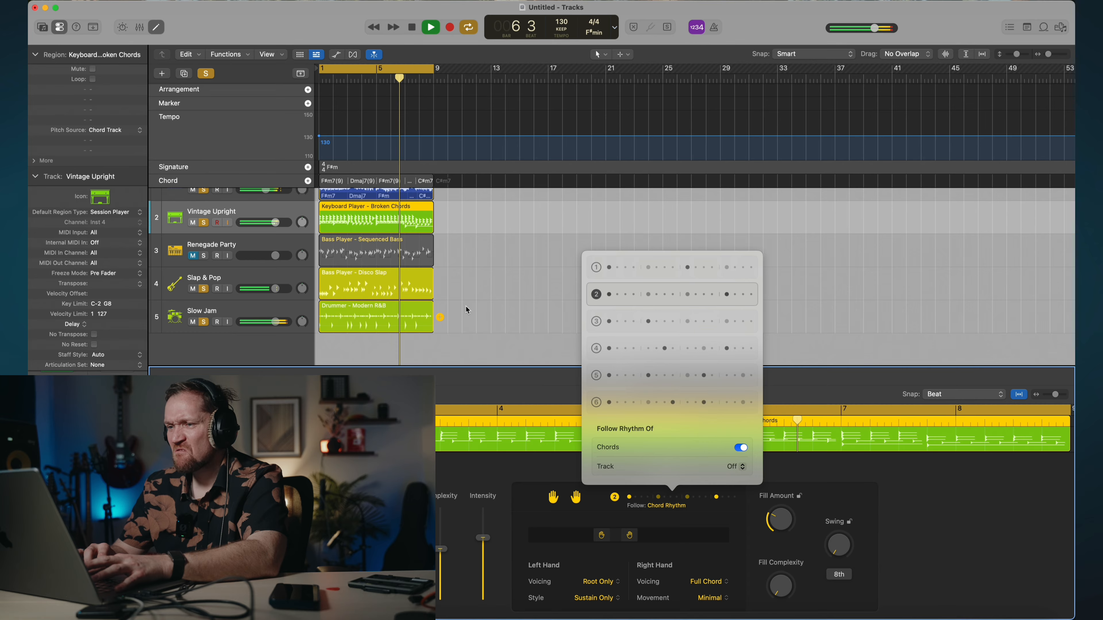
{"action": "left_click", "coordinate": [399, 282]}
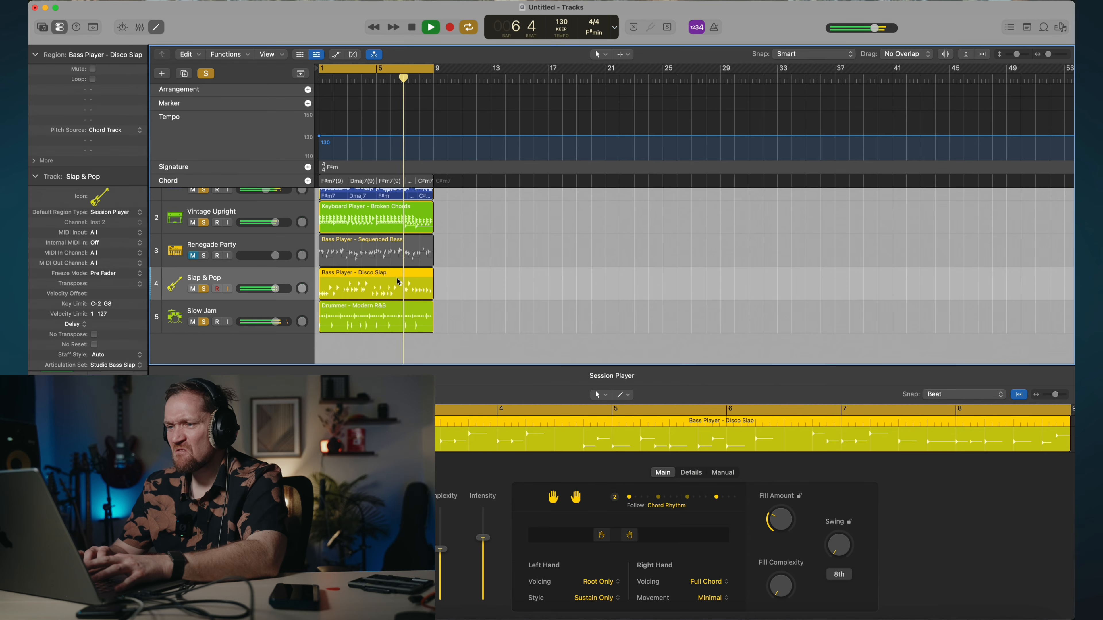
{"action": "left_click", "coordinate": [440, 553]}
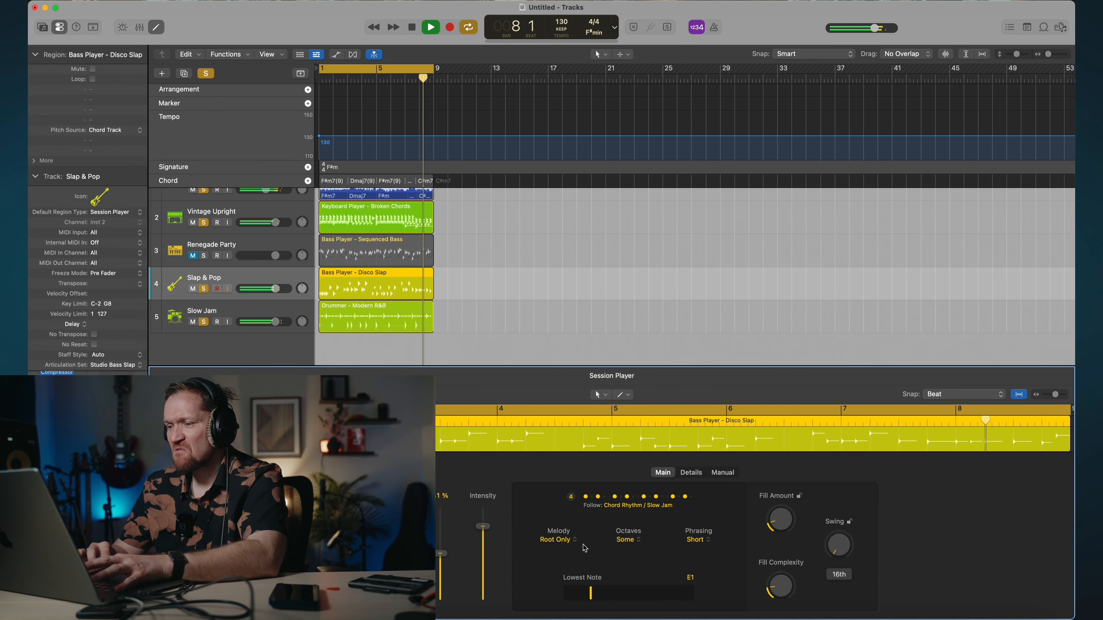
{"action": "left_click", "coordinate": [691, 472]}
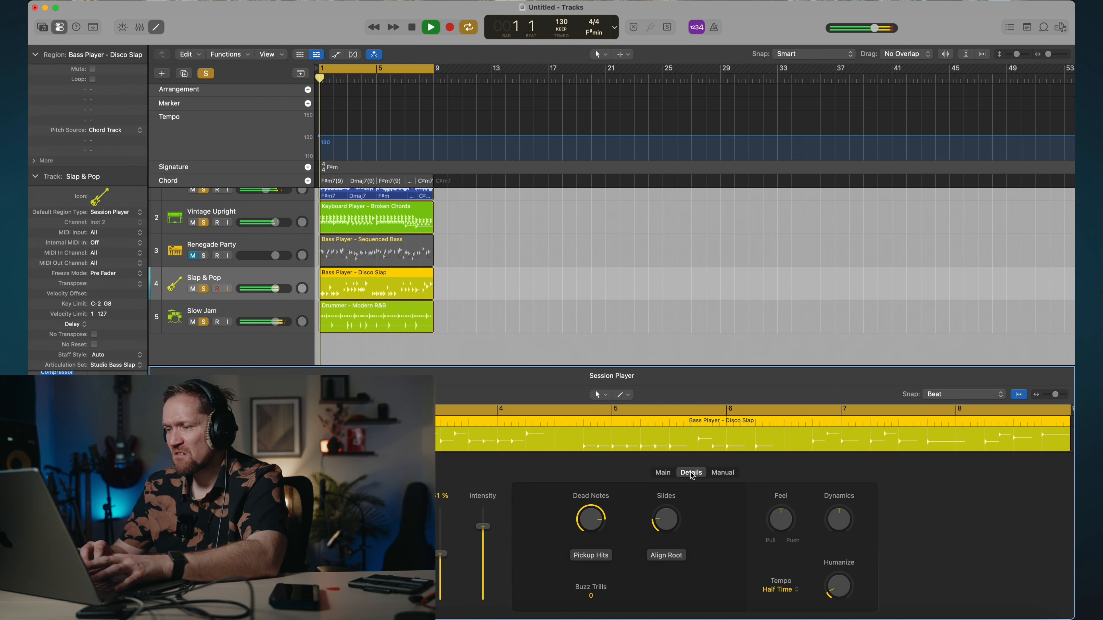
{"action": "left_click", "coordinate": [666, 555]}
{"action": "left_click", "coordinate": [722, 472]}
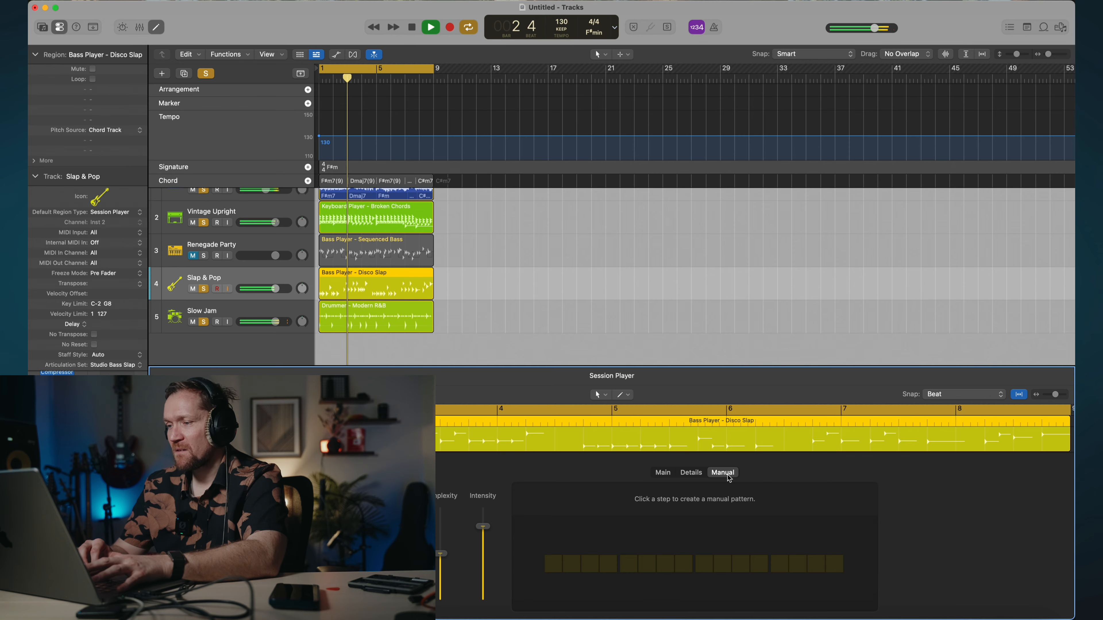
Replay the loop from the start and set the Broken Chords keyboard region's Intensity to 84%.
{"action": "left_click", "coordinate": [347, 224]}
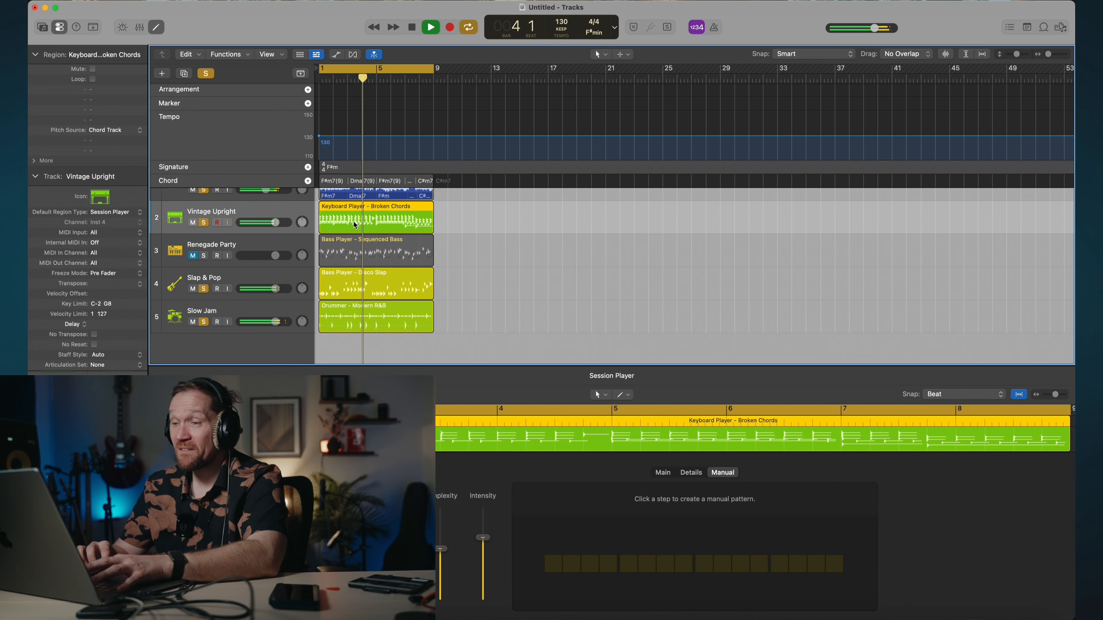
{"action": "key", "text": "space"}
{"action": "key", "text": "super+Right"}
{"action": "key", "text": "space"}
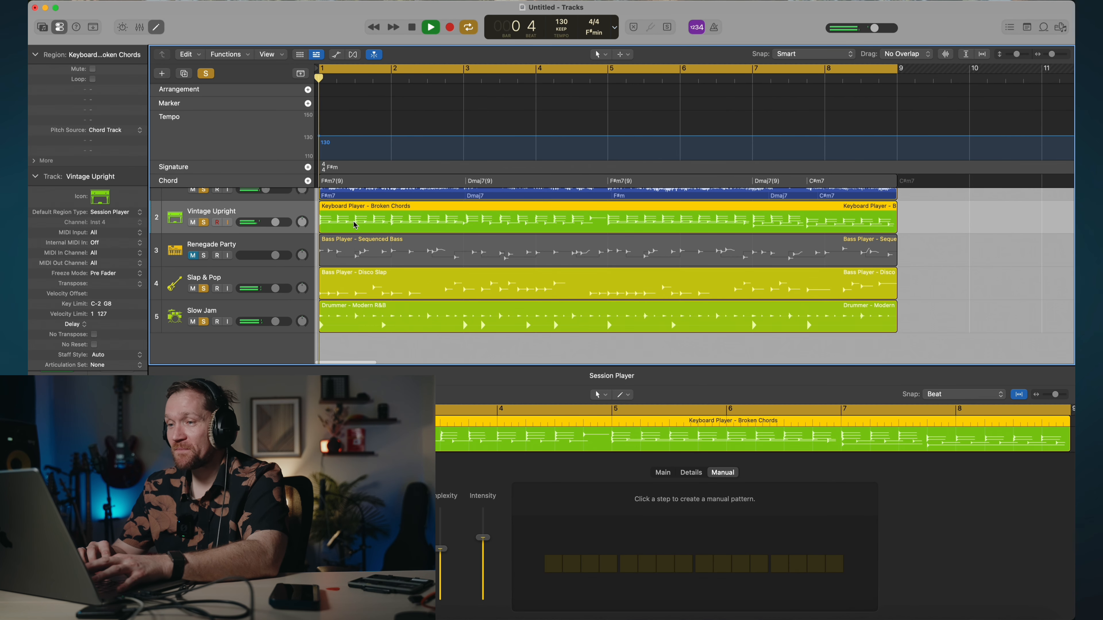
{"action": "key", "text": "super+Left"}
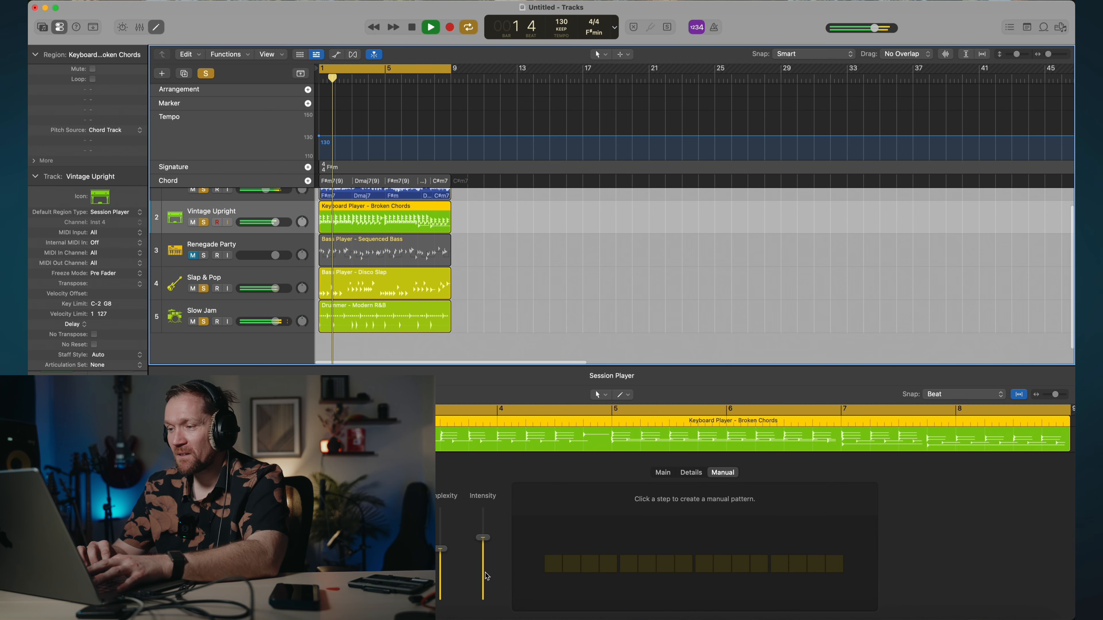
{"action": "left_click", "coordinate": [662, 472]}
{"action": "left_click_drag", "start_coordinate": [484, 537], "coordinate": [484, 522]}
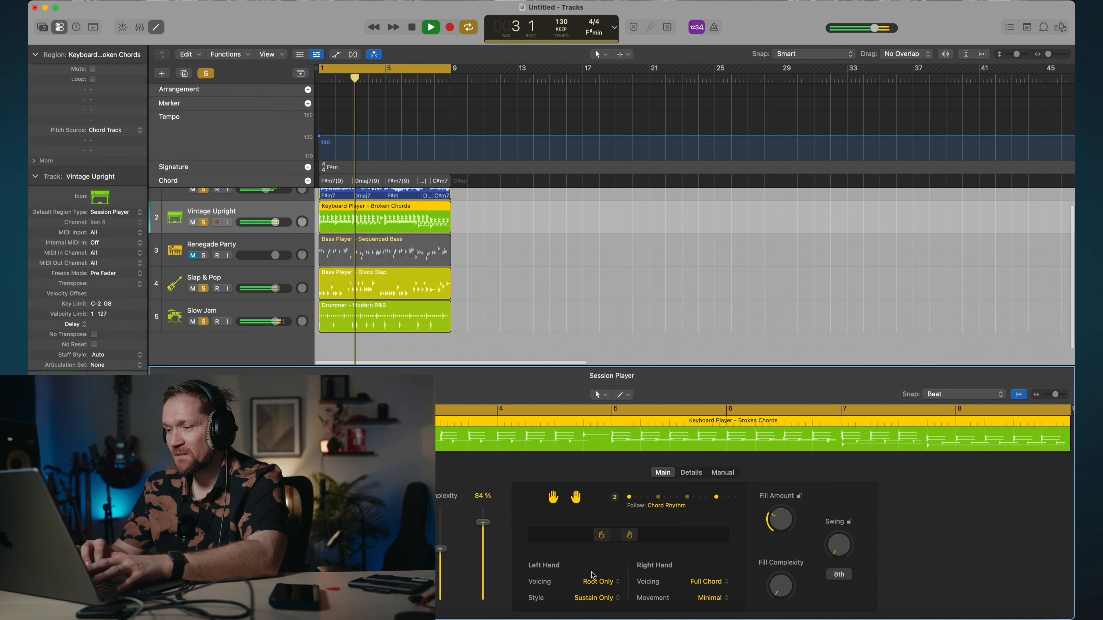
Set the keyboard player's left-hand voicing to Root & Octave, look through the right-hand options and stop playback.
{"action": "left_click", "coordinate": [599, 581]}
{"action": "left_click", "coordinate": [629, 547]}
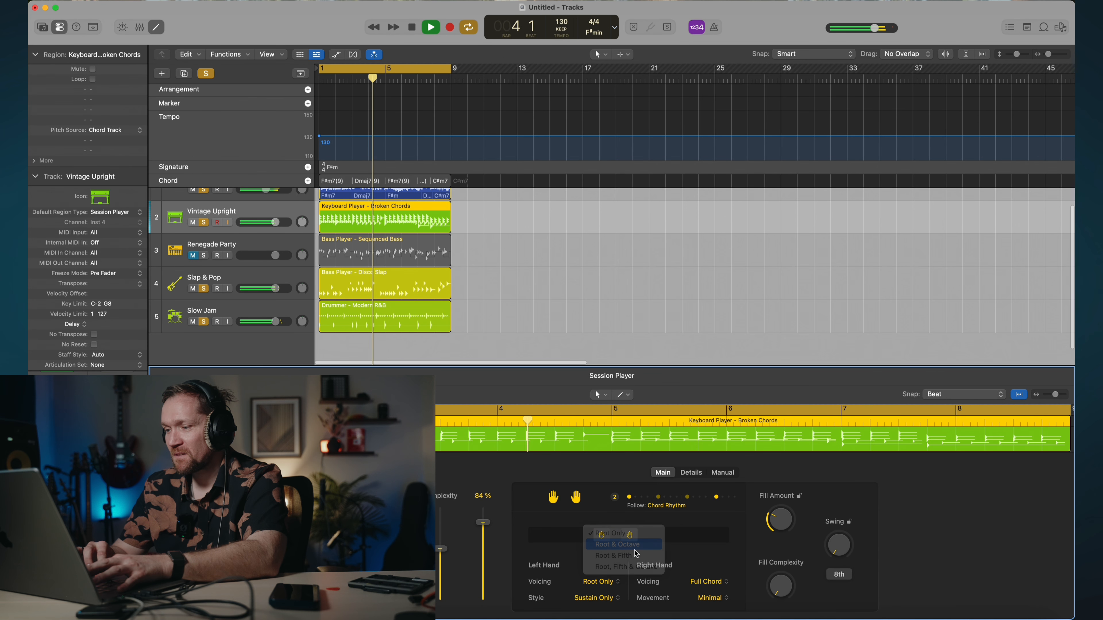
{"action": "left_click", "coordinate": [713, 581]}
{"action": "left_click", "coordinate": [711, 585]}
{"action": "left_click", "coordinate": [707, 599]}
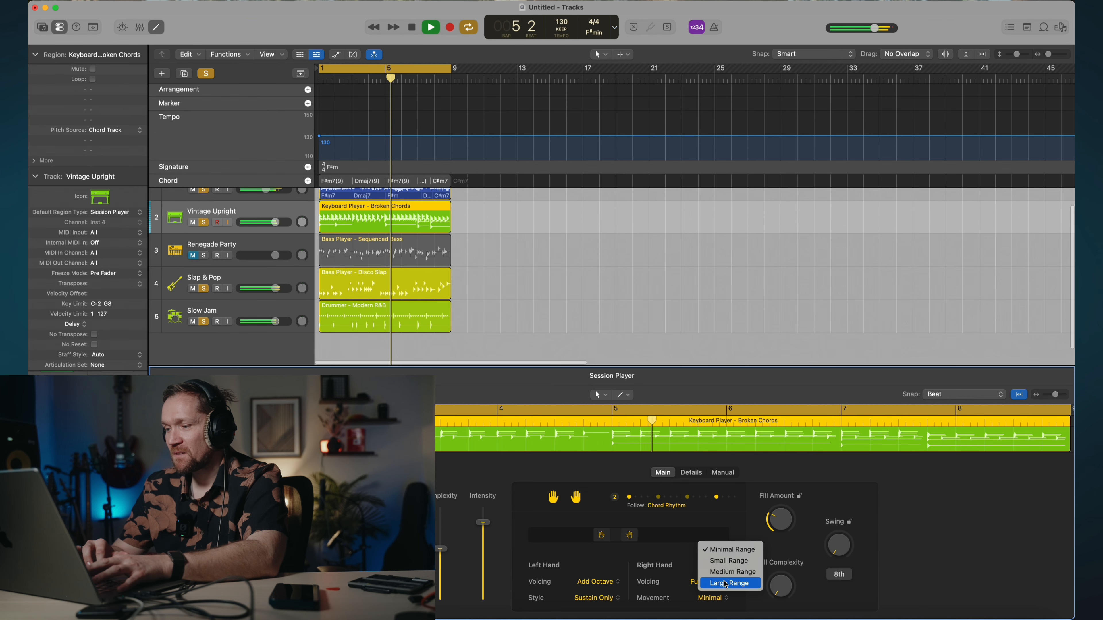
{"action": "left_click", "coordinate": [518, 528]}
{"action": "key", "text": "space"}
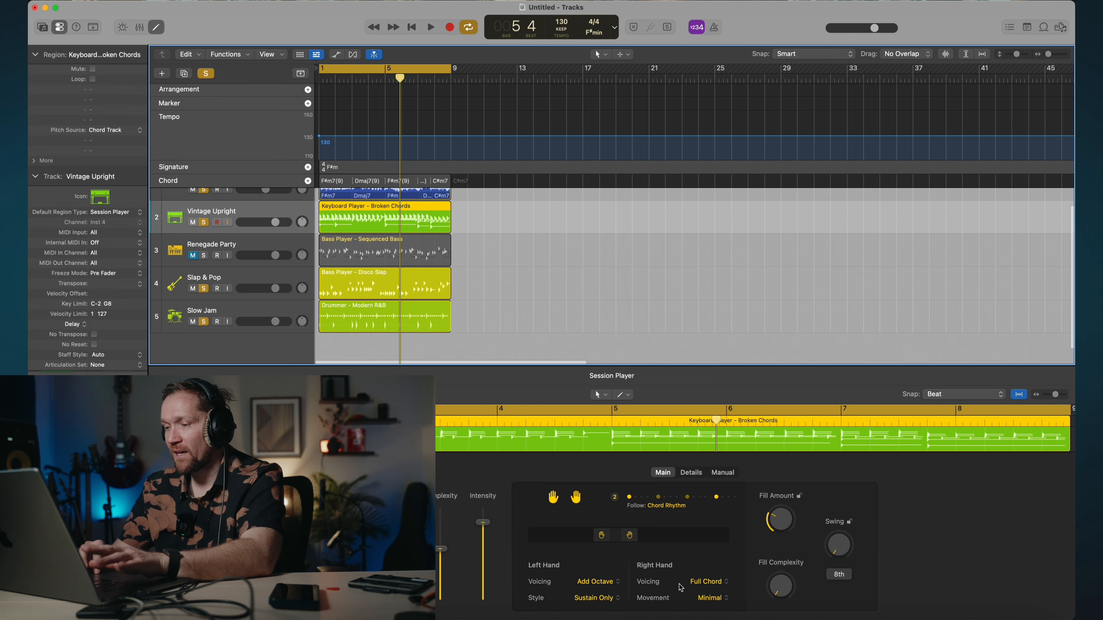
Review the keyboard player's left-hand voicing choices and set the left-hand style to Moderate.
{"action": "left_click", "coordinate": [599, 583]}
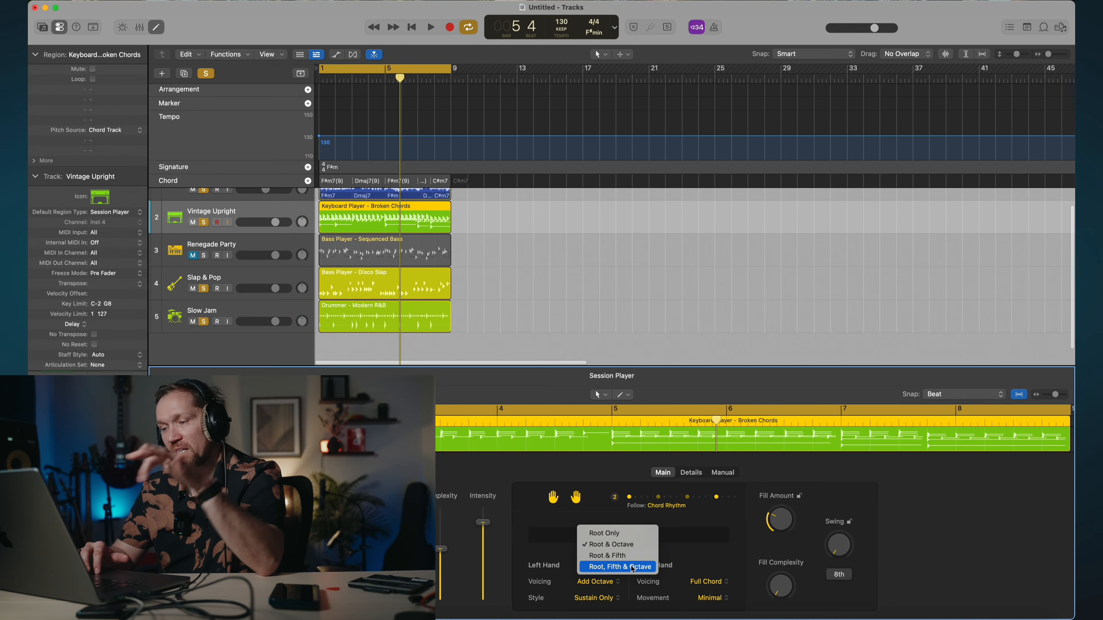
{"action": "left_click", "coordinate": [593, 606]}
{"action": "left_click", "coordinate": [598, 604]}
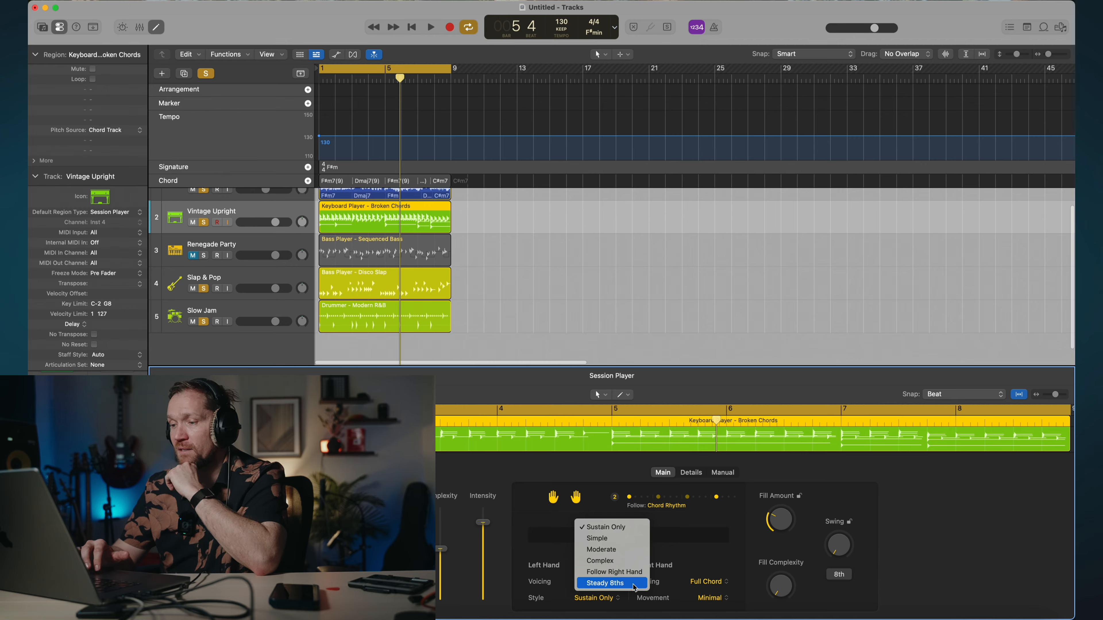
{"action": "left_click", "coordinate": [615, 547]}
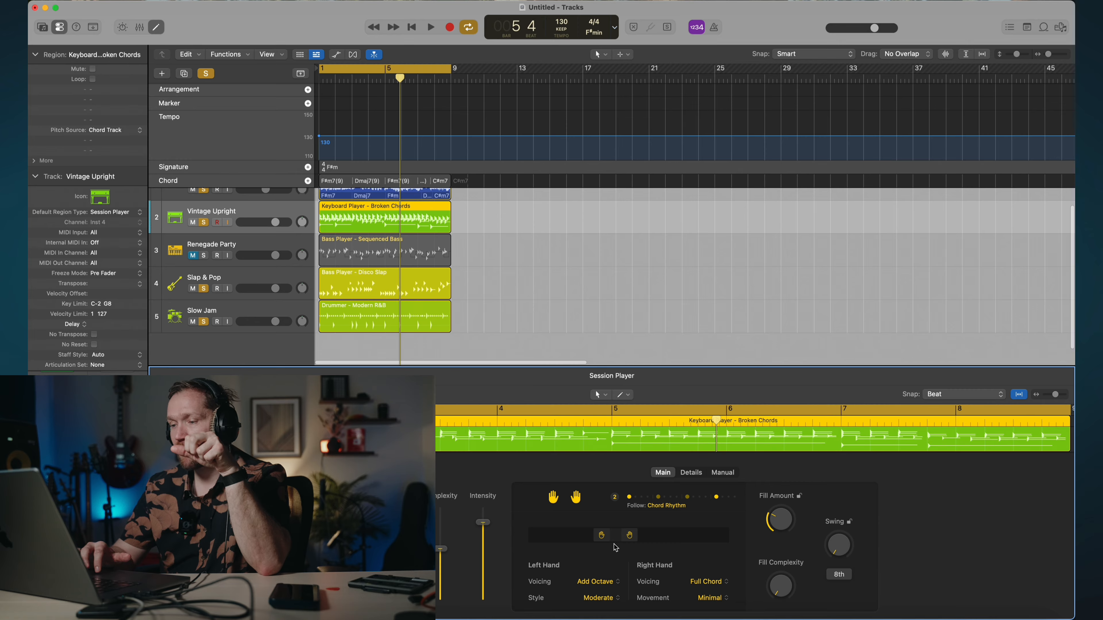
Set the keyboard player's right-hand voicing to 4+ Voice and its movement to Small Range.
{"action": "left_click", "coordinate": [707, 581]}
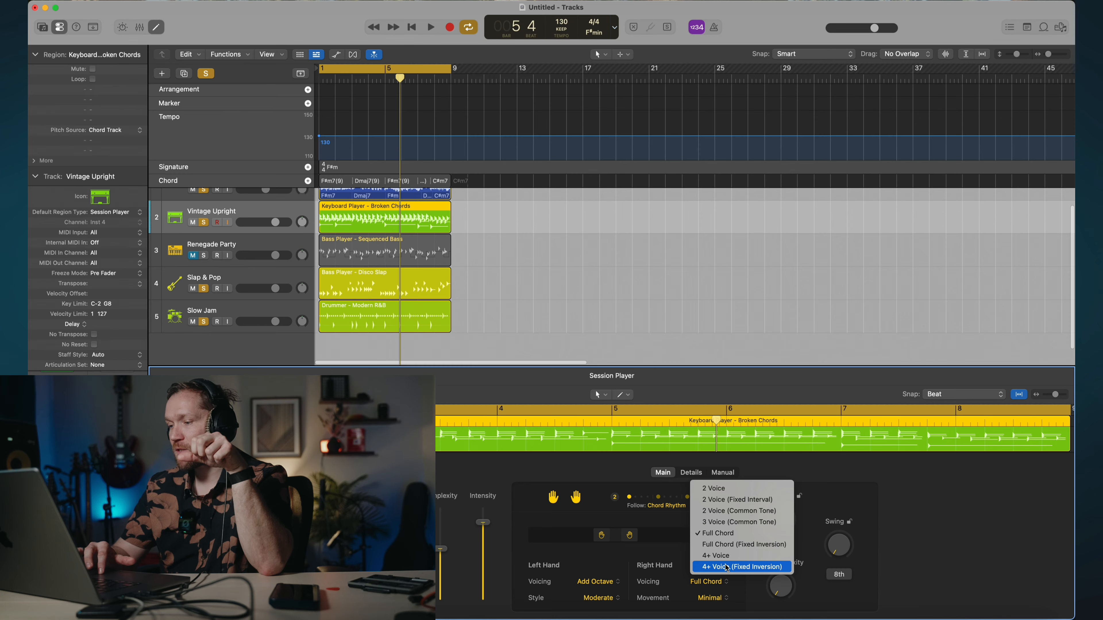
{"action": "left_click", "coordinate": [719, 558]}
{"action": "left_click", "coordinate": [715, 581]}
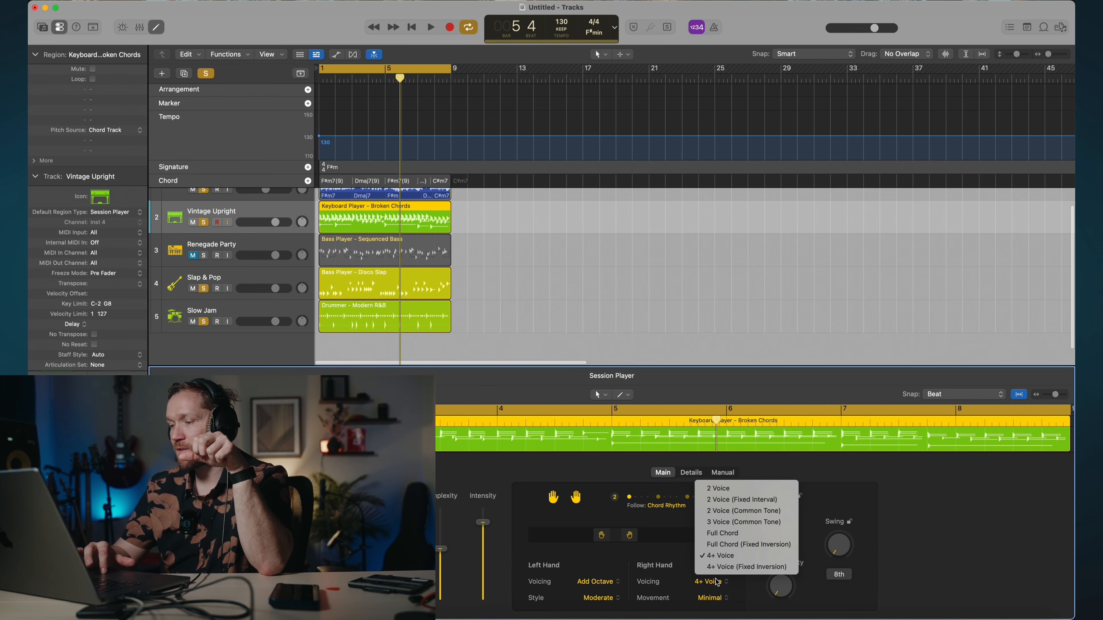
{"action": "left_click", "coordinate": [753, 560]}
{"action": "left_click", "coordinate": [708, 601]}
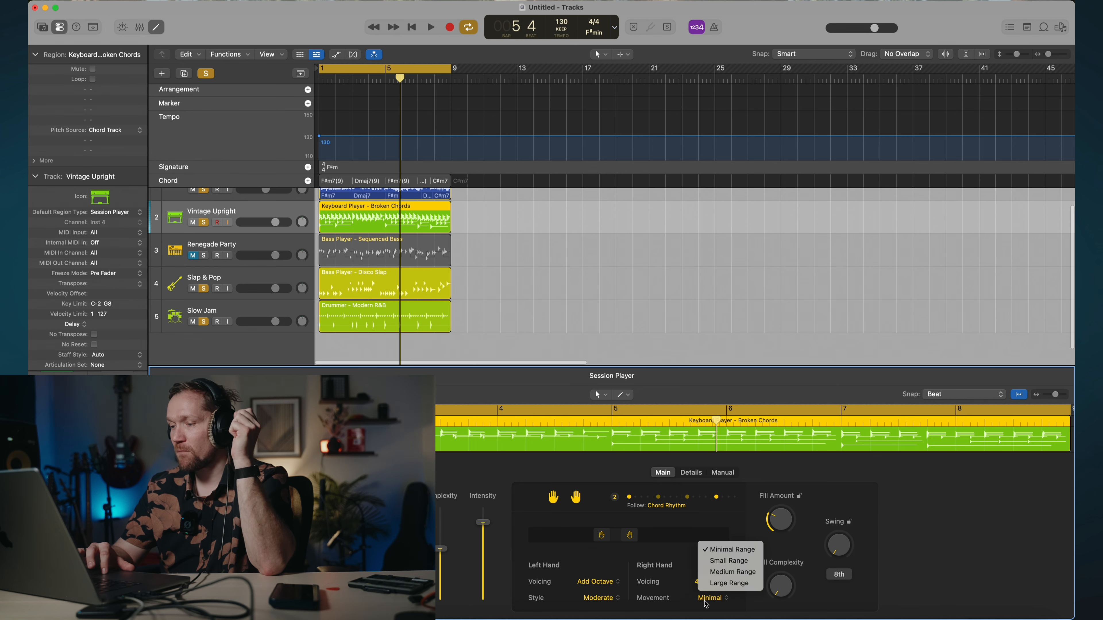
{"action": "left_click", "coordinate": [750, 561]}
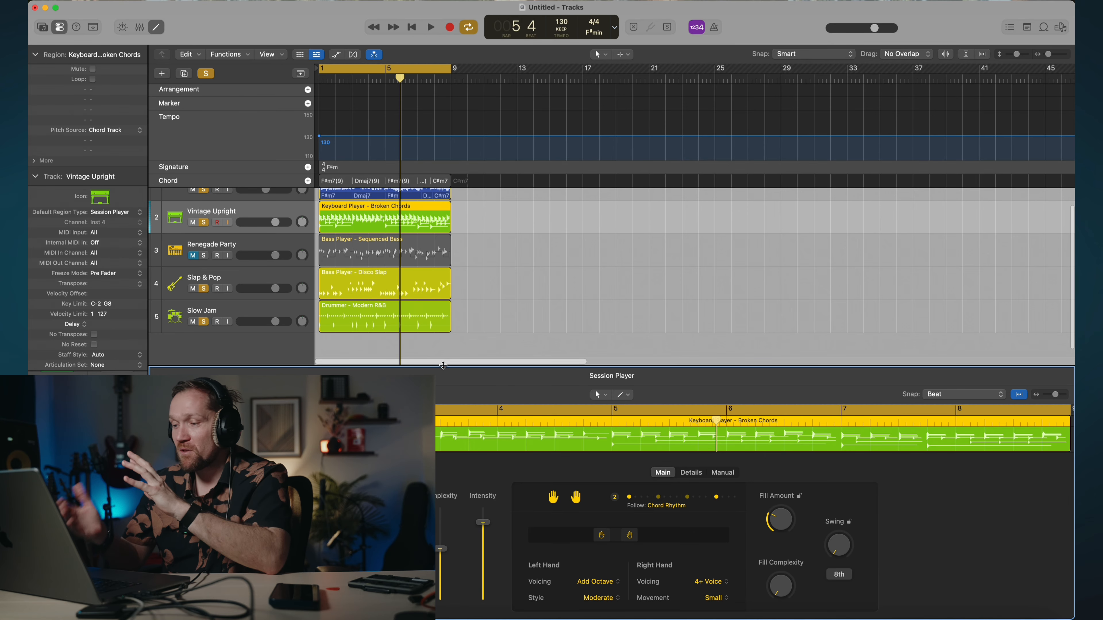
{"action": "key", "text": "ctrl+space"}
{"action": "key", "text": "ctrl+space"}
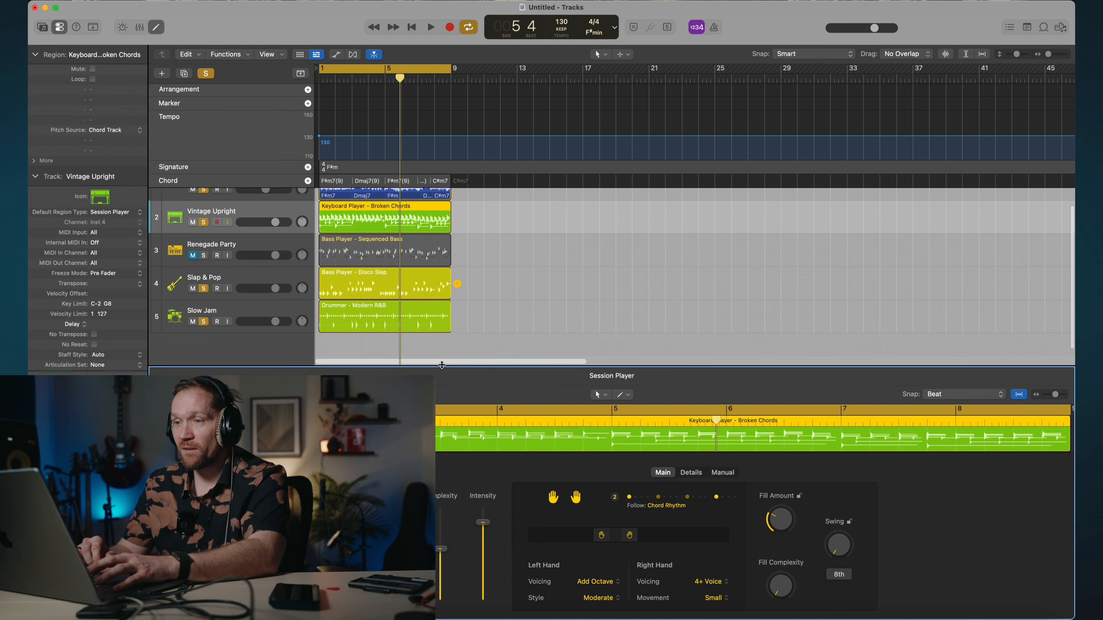
{"action": "scroll", "coordinate": [424, 266], "scroll_direction": "up", "scroll_amount": 2}
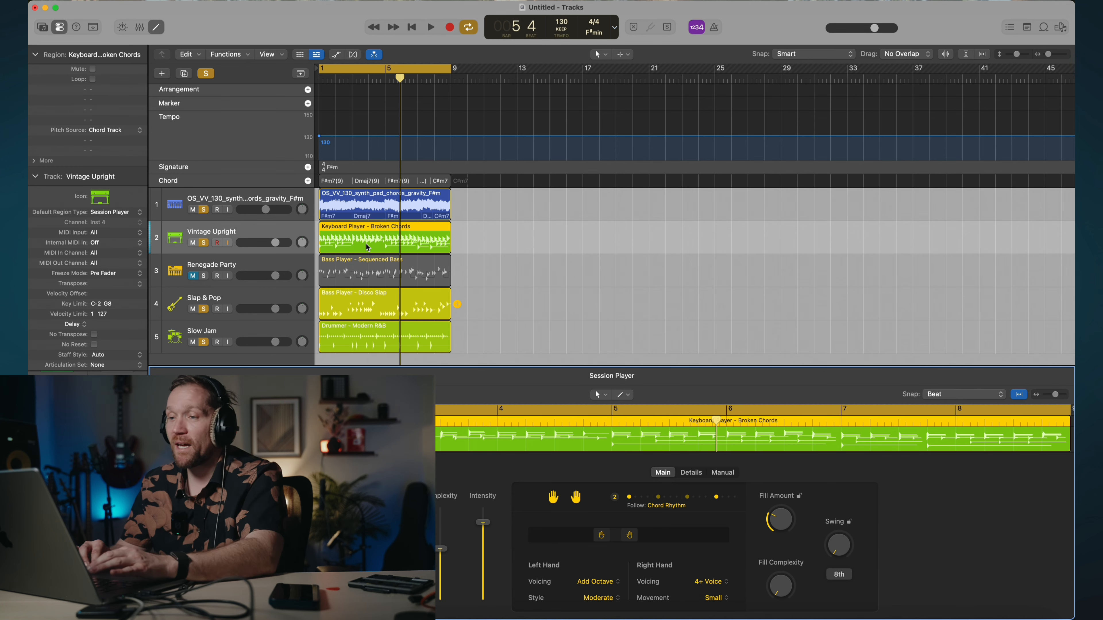
{"action": "scroll", "coordinate": [366, 244], "scroll_direction": "up", "scroll_amount": 5}
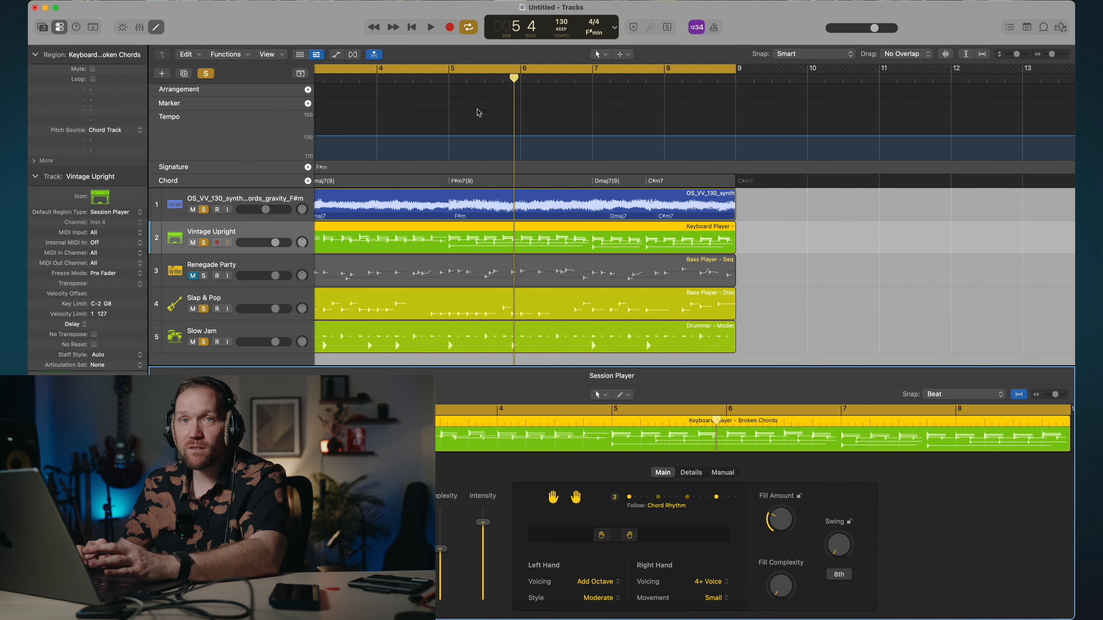
{"action": "scroll", "coordinate": [538, 135], "scroll_direction": "down", "scroll_amount": 10}
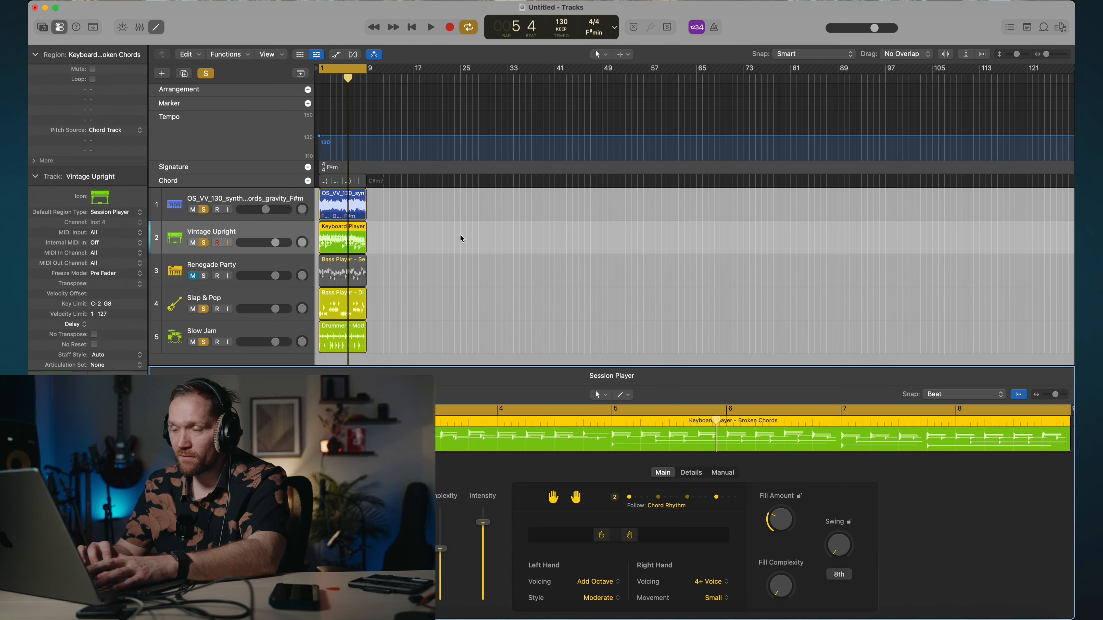
Play the loop with only the Vintage Upright keyboard part soloed and shift its right hand to a slightly higher register.
{"action": "key", "text": "space"}
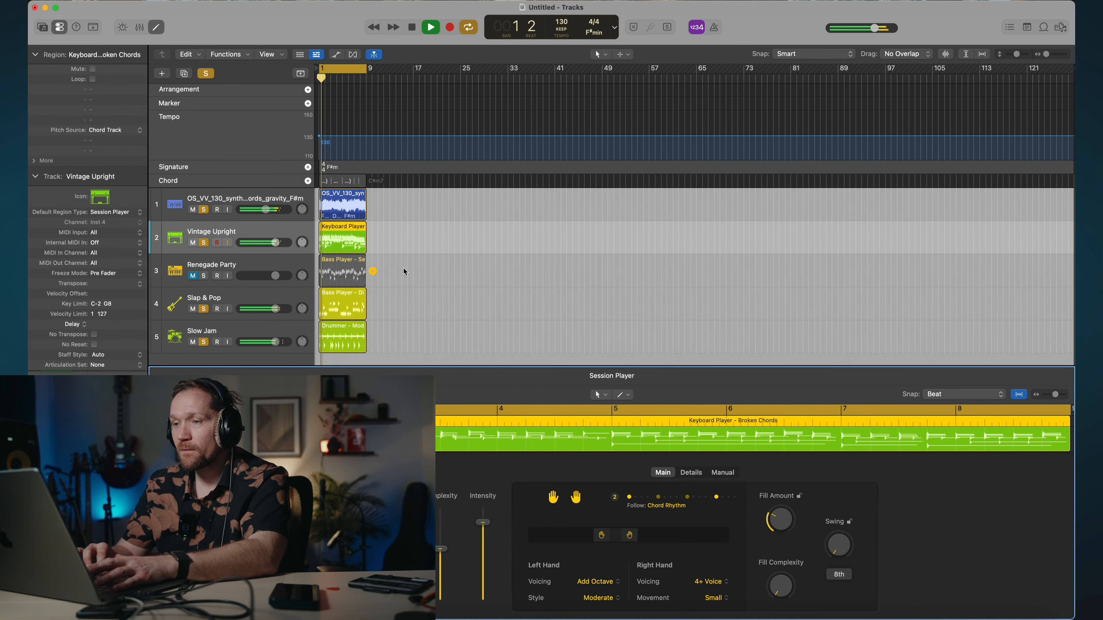
{"action": "left_click", "coordinate": [340, 249]}
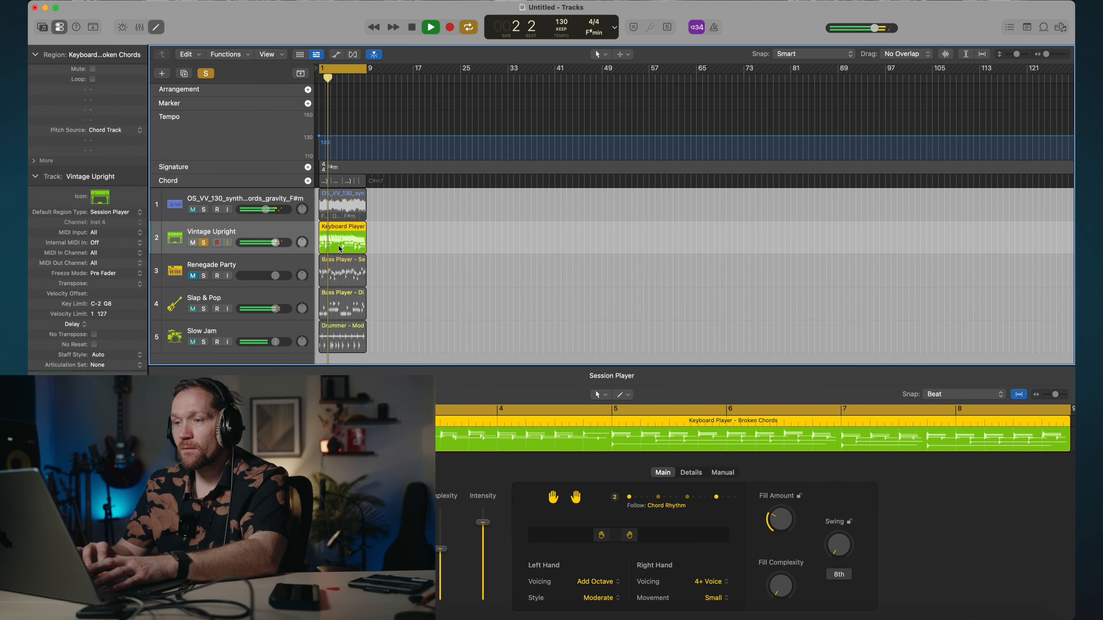
{"action": "left_click", "coordinate": [645, 536]}
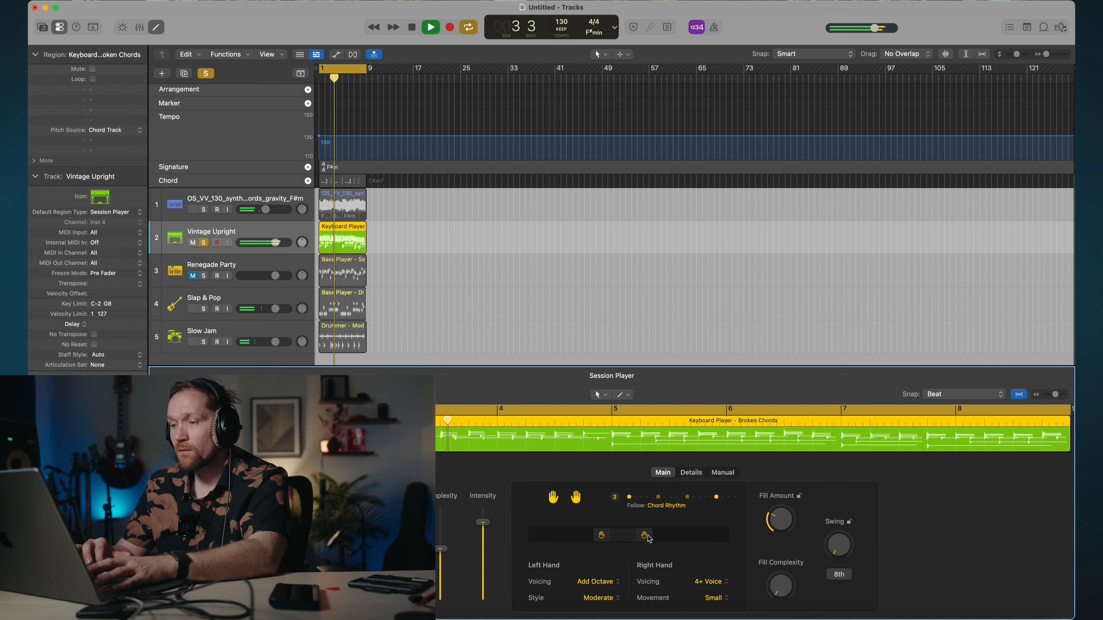
{"action": "key", "text": "space"}
Move the start of the Dmaj7(9) chord on the chord track to exactly bar 3, position 3 1 1 1.
{"action": "scroll", "coordinate": [389, 234], "scroll_direction": "up", "scroll_amount": 5}
{"action": "scroll", "coordinate": [389, 234], "scroll_direction": "left", "scroll_amount": 5}
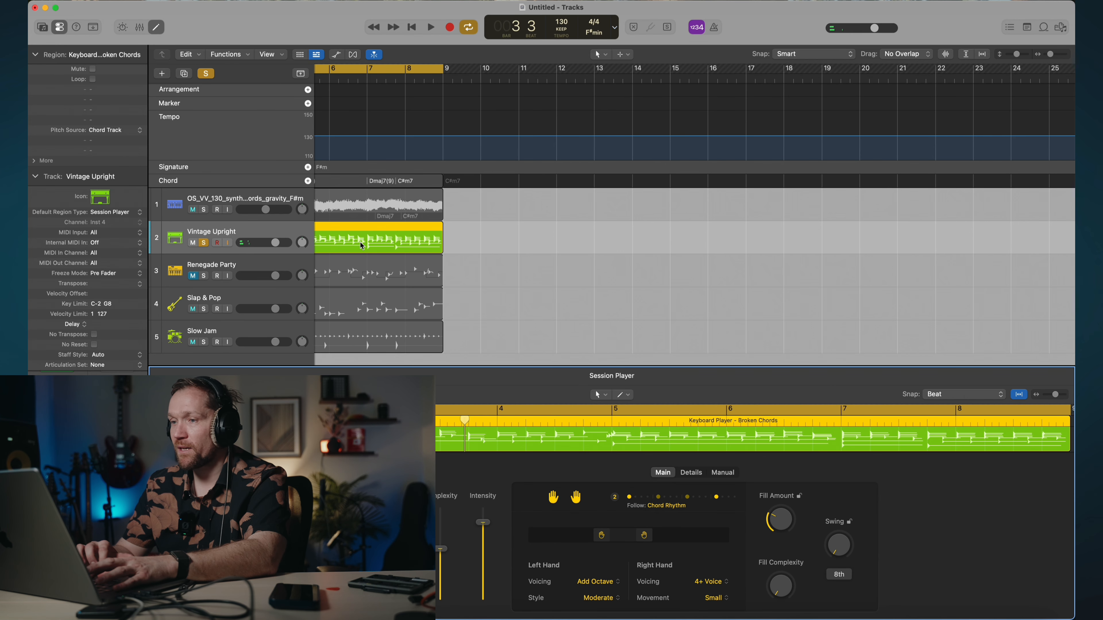
{"action": "scroll", "coordinate": [360, 242], "scroll_direction": "left", "scroll_amount": 5}
{"action": "scroll", "coordinate": [359, 242], "scroll_direction": "up", "scroll_amount": 5}
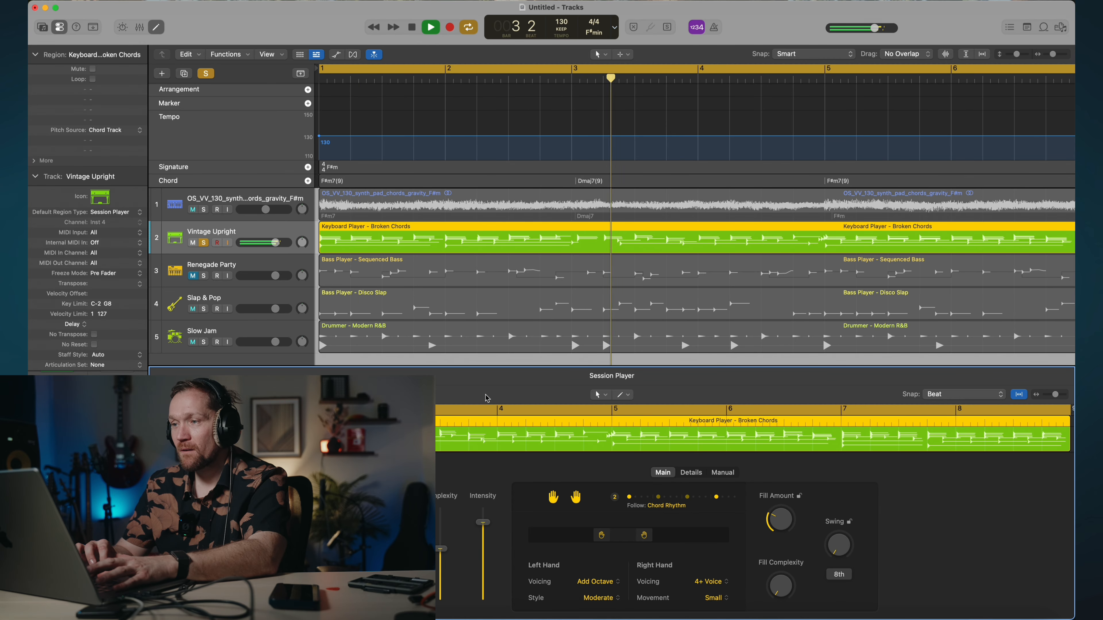
{"action": "key", "text": "space"}
{"action": "left_click", "coordinate": [581, 186]}
{"action": "scroll", "coordinate": [582, 184], "scroll_direction": "up", "scroll_amount": 10}
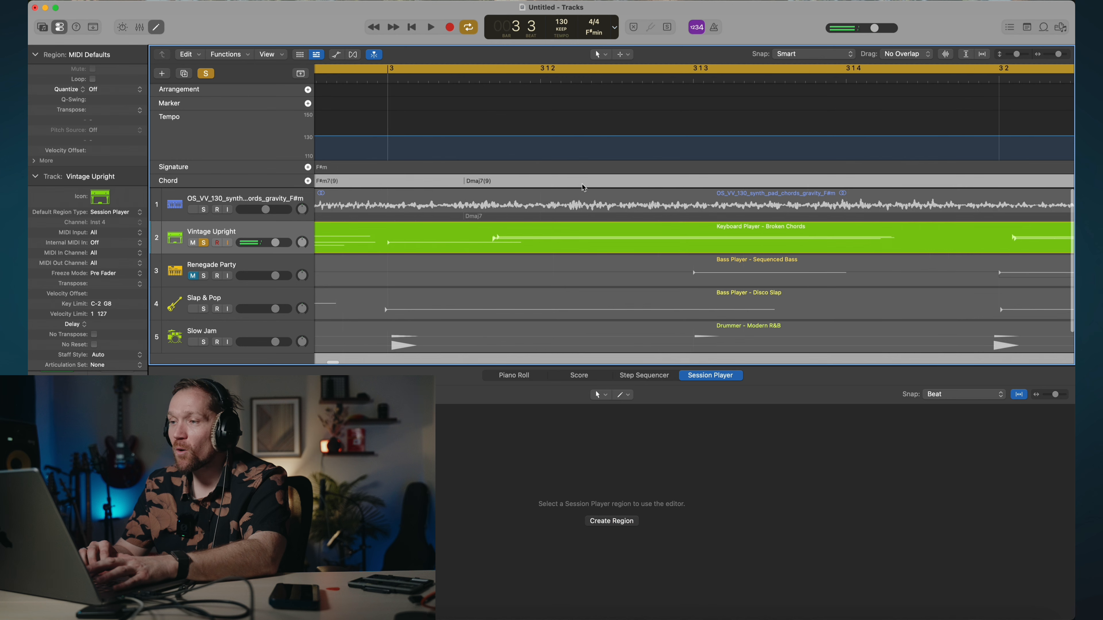
{"action": "left_click", "coordinate": [458, 183]}
{"action": "left_click", "coordinate": [480, 182]}
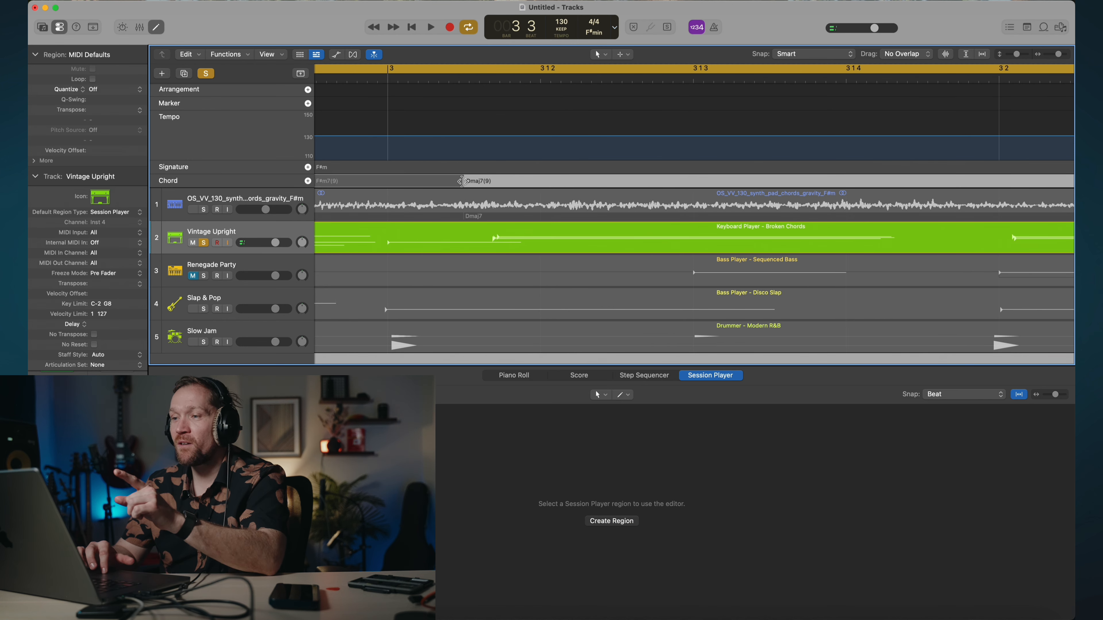
{"action": "left_click_drag", "start_coordinate": [462, 181], "coordinate": [387, 180]}
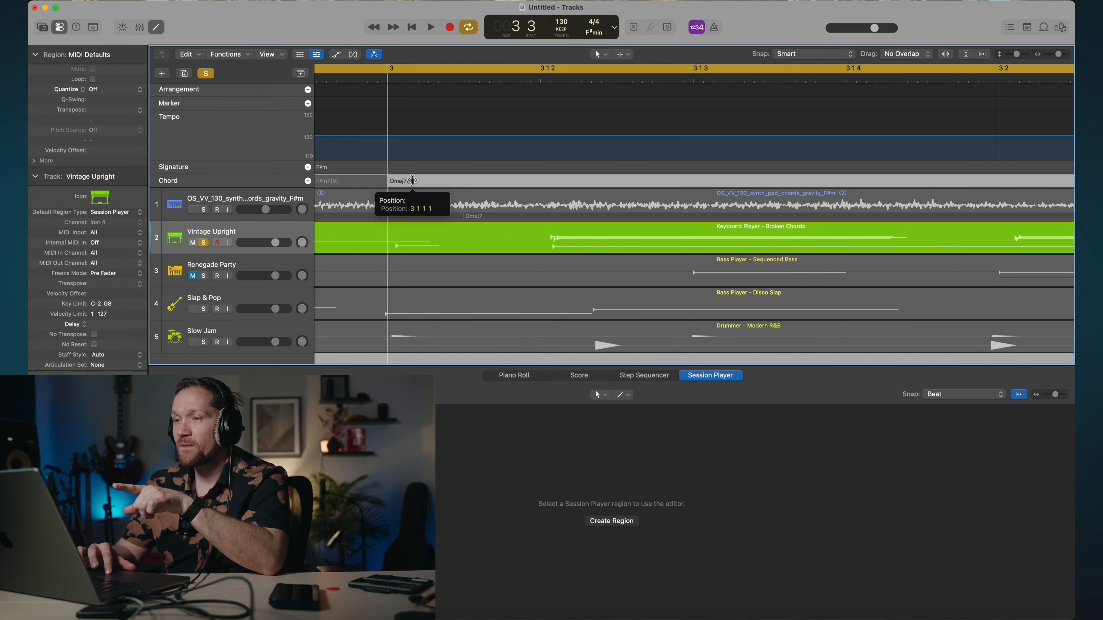
Check the keyboard region against the moved chord and play the soloed part from the start of the loop.
{"action": "scroll", "coordinate": [430, 224], "scroll_direction": "down", "scroll_amount": 10}
{"action": "scroll", "coordinate": [430, 224], "scroll_direction": "down", "scroll_amount": 5}
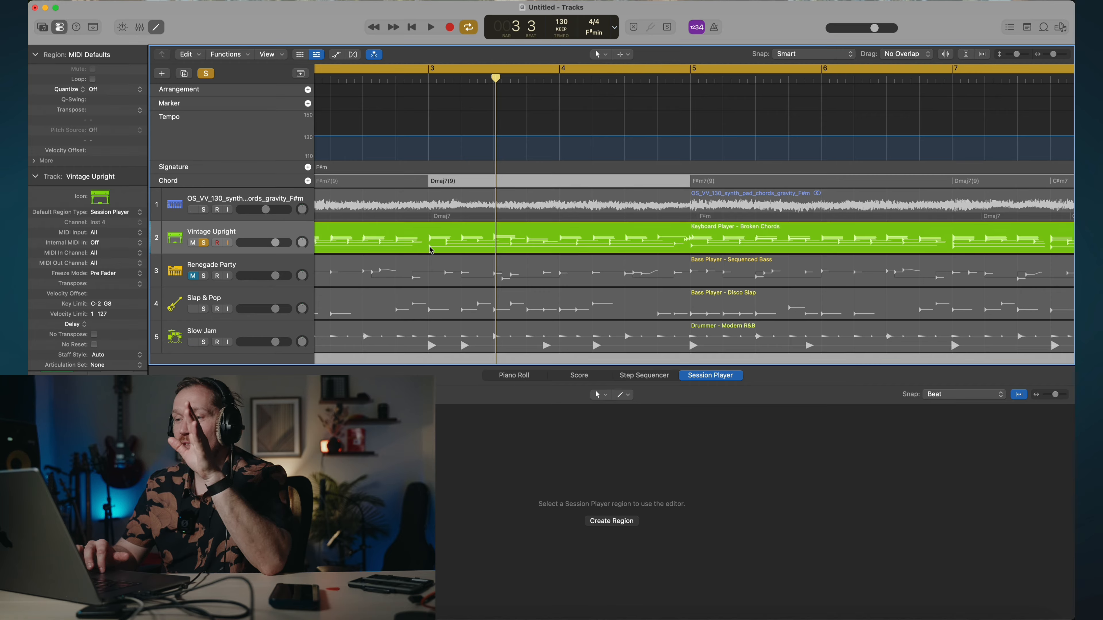
{"action": "left_click", "coordinate": [441, 243]}
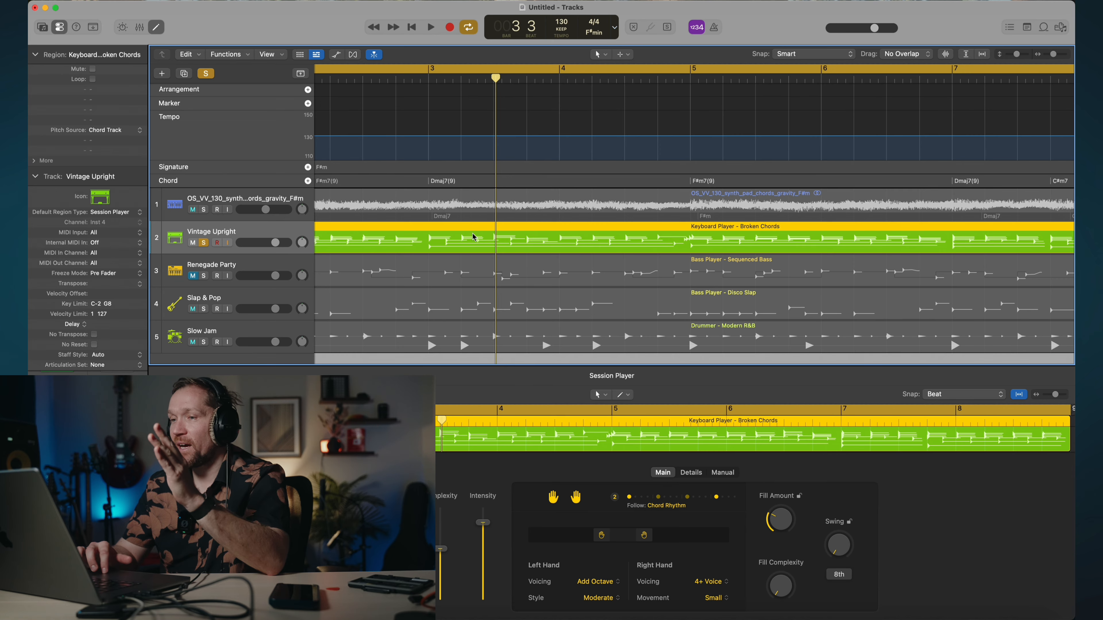
{"action": "scroll", "coordinate": [472, 234], "scroll_direction": "left", "scroll_amount": 5}
{"action": "left_click", "coordinate": [386, 181]}
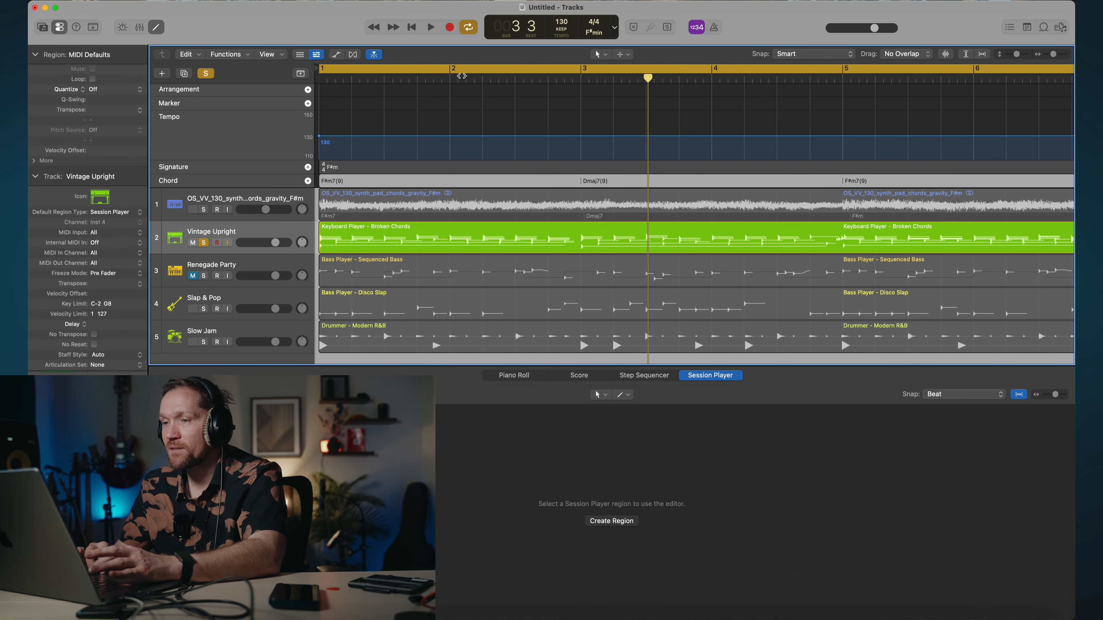
{"action": "double_click", "coordinate": [317, 78]}
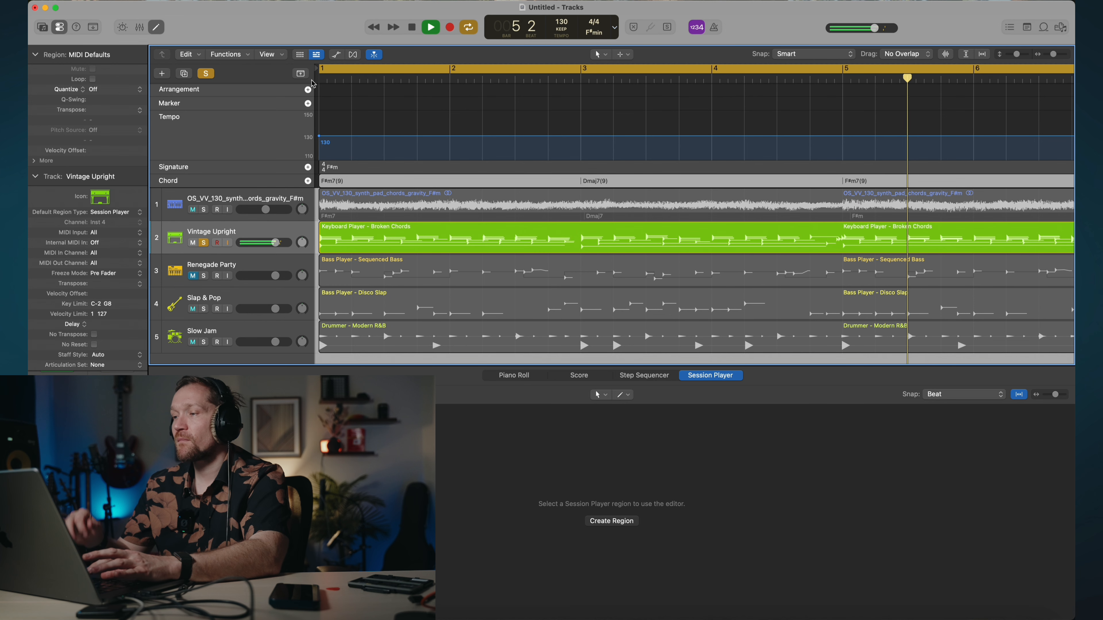
Play the soloed Vintage Upright part repeatedly from the start of the loop and check the chord change at bar 3.
{"action": "scroll", "coordinate": [539, 161], "scroll_direction": "down", "scroll_amount": 5}
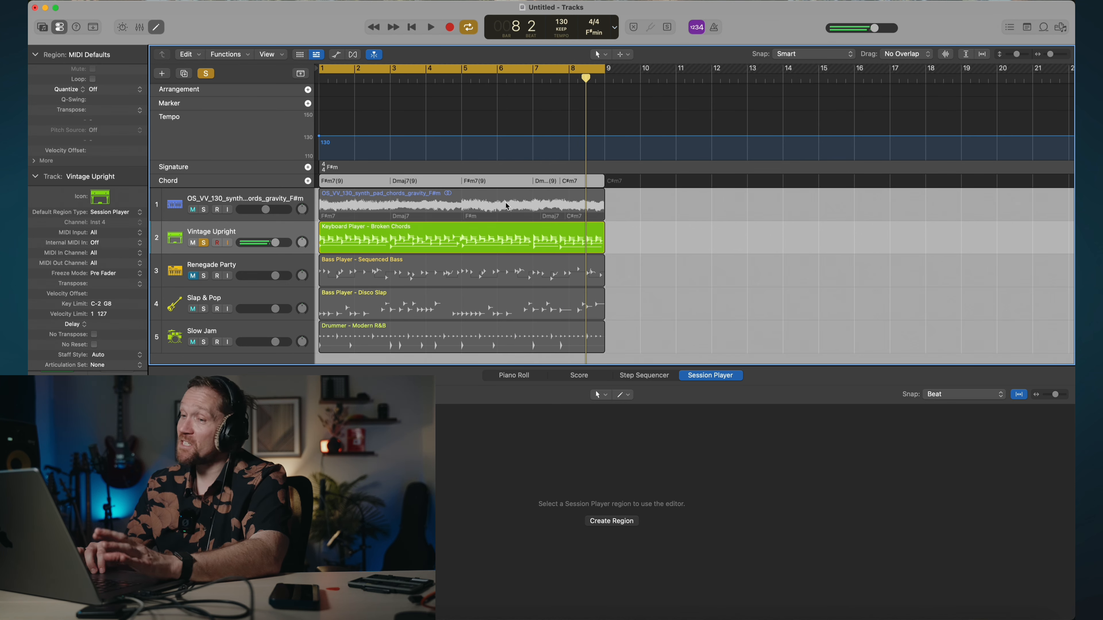
{"action": "key", "text": "space"}
{"action": "key", "text": "Return"}
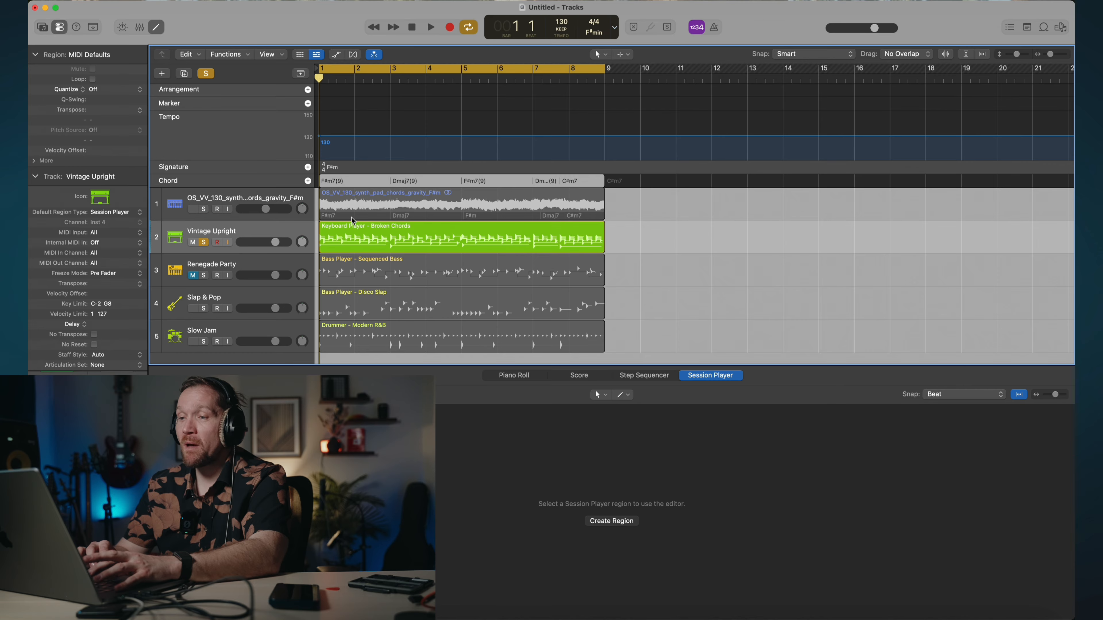
{"action": "key", "text": "space"}
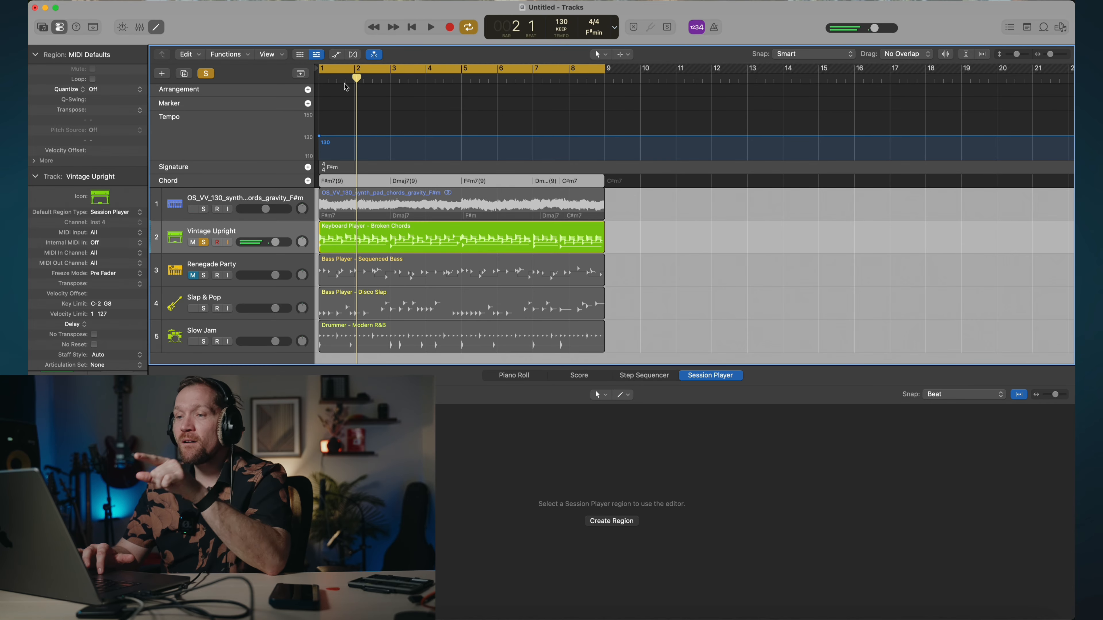
{"action": "key", "text": "Return"}
{"action": "key", "text": "space"}
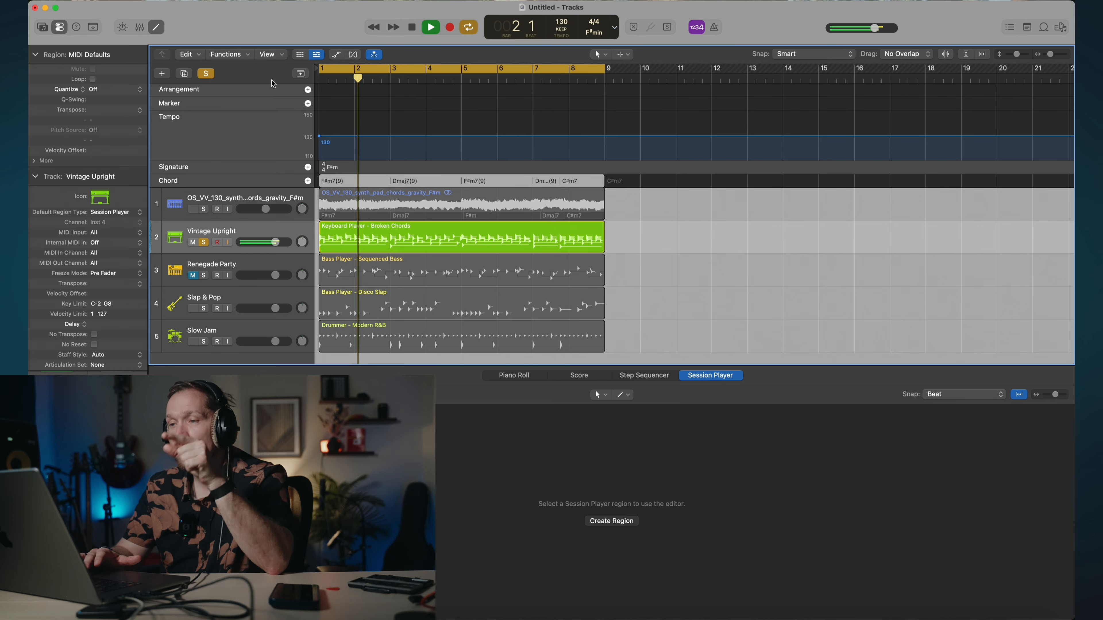
{"action": "key", "text": "space"}
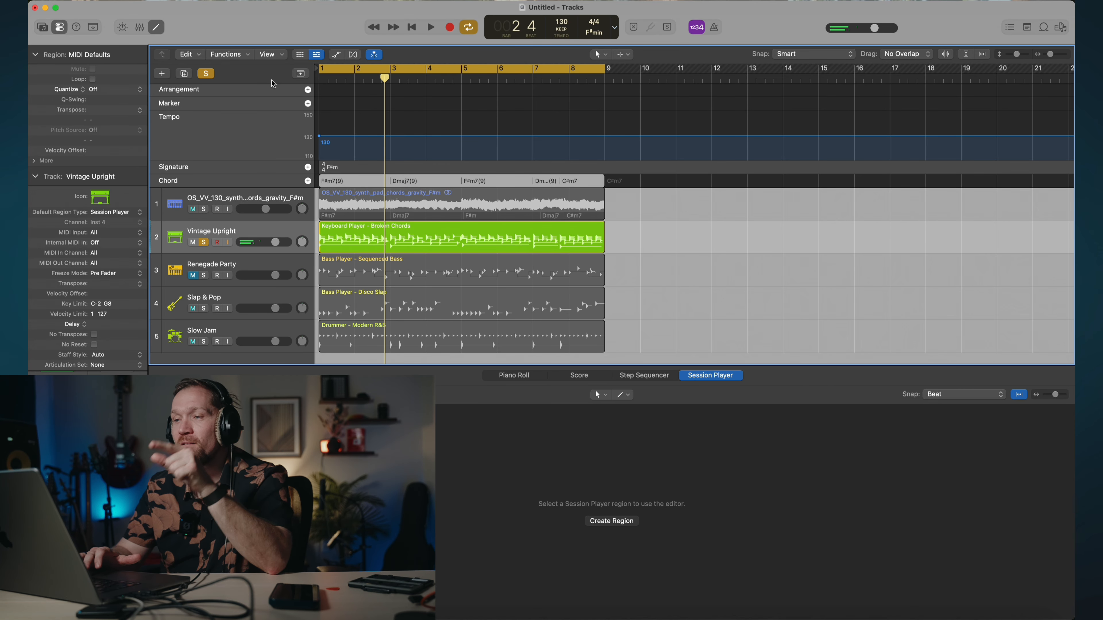
{"action": "left_click_drag", "start_coordinate": [385, 80], "coordinate": [390, 79]}
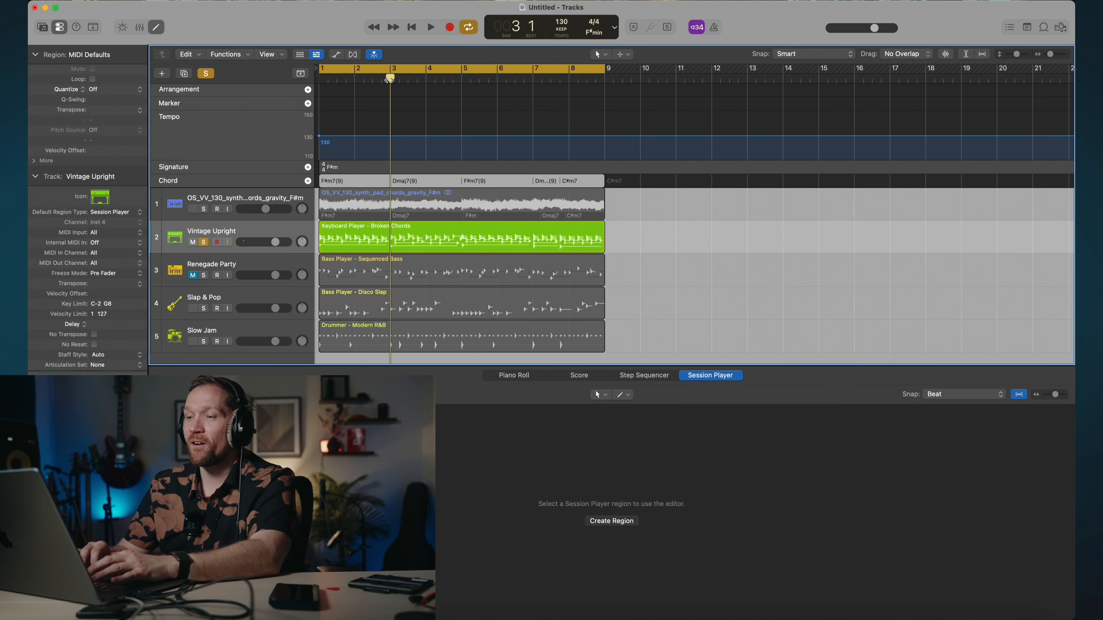
{"action": "key", "text": "Return"}
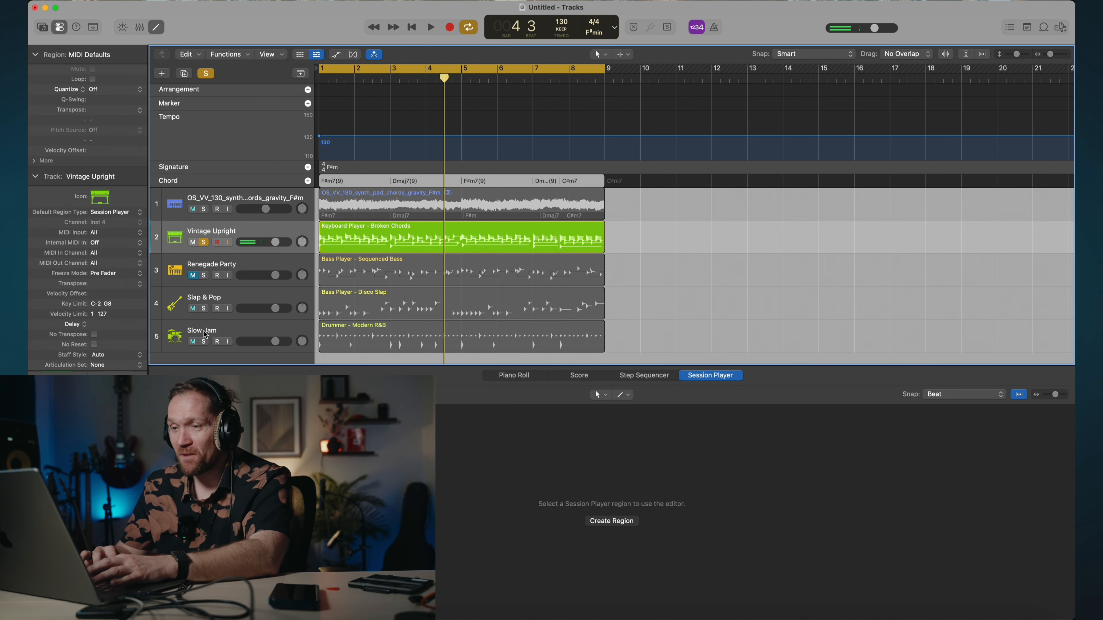
Turn off all solos, play the full arrangement from the start, and inspect the drummer and Disco Slap bass region settings.
{"action": "left_click", "coordinate": [206, 74]}
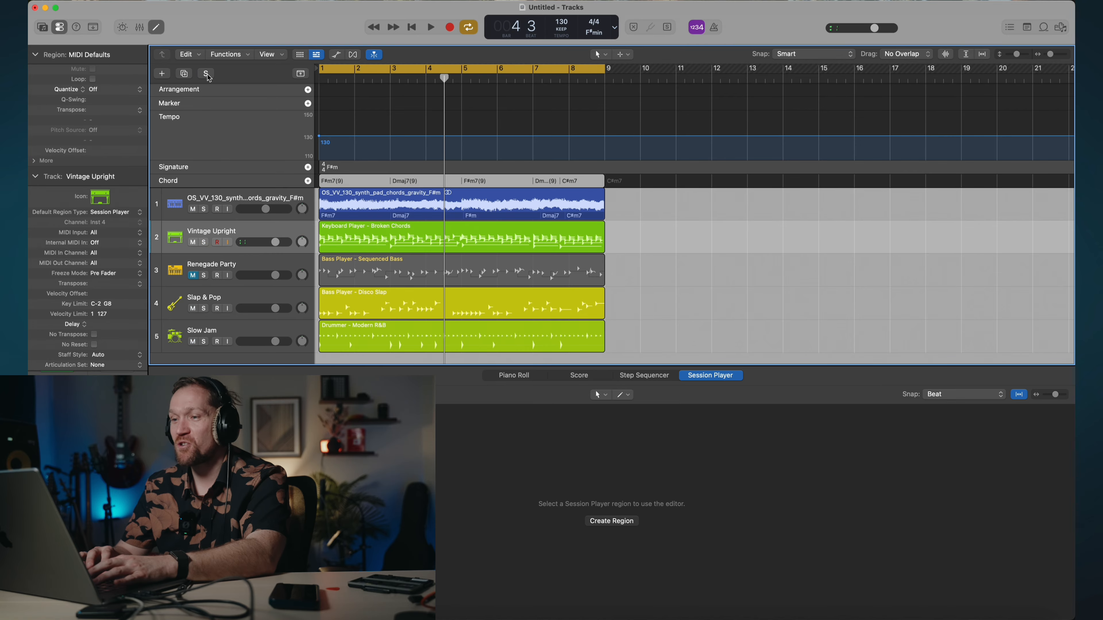
{"action": "key", "text": "Return"}
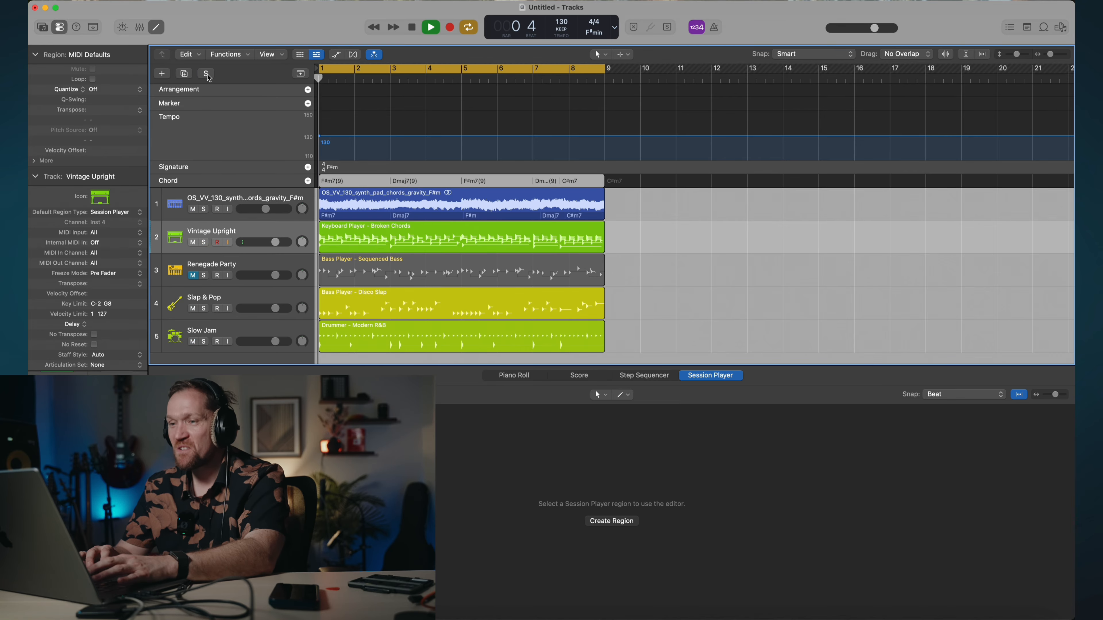
{"action": "left_click", "coordinate": [332, 347]}
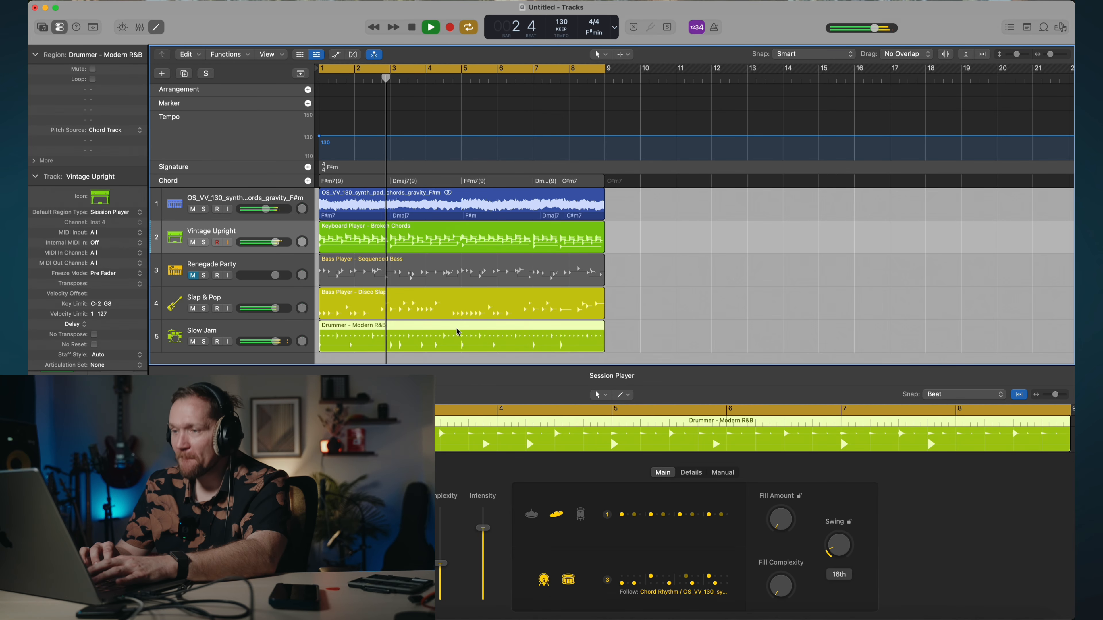
{"action": "left_click", "coordinate": [426, 318]}
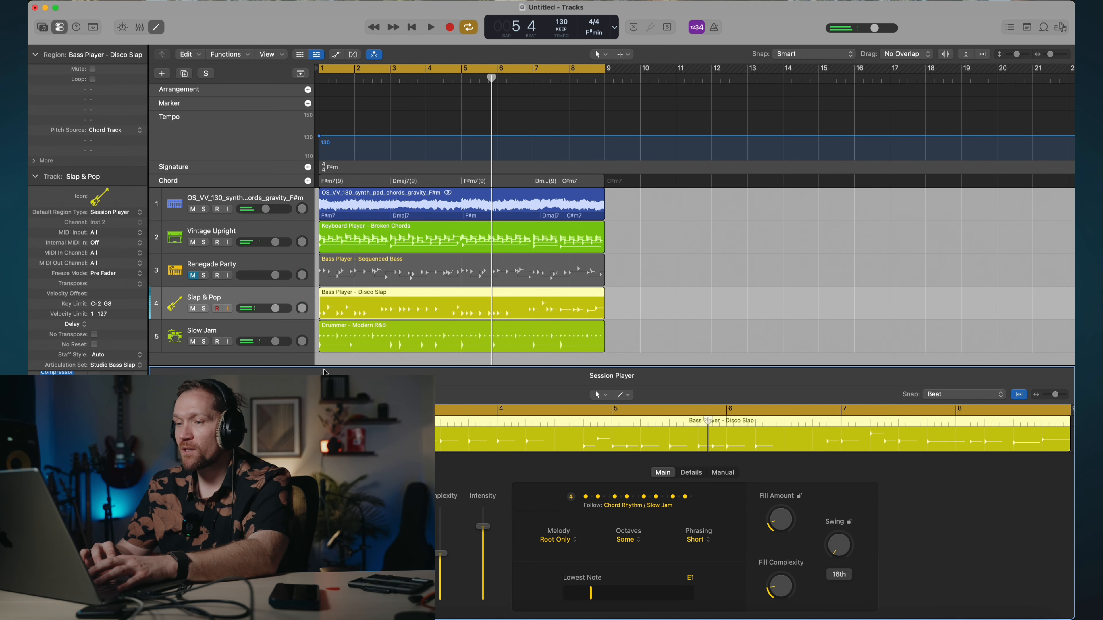
{"action": "key", "text": "e"}
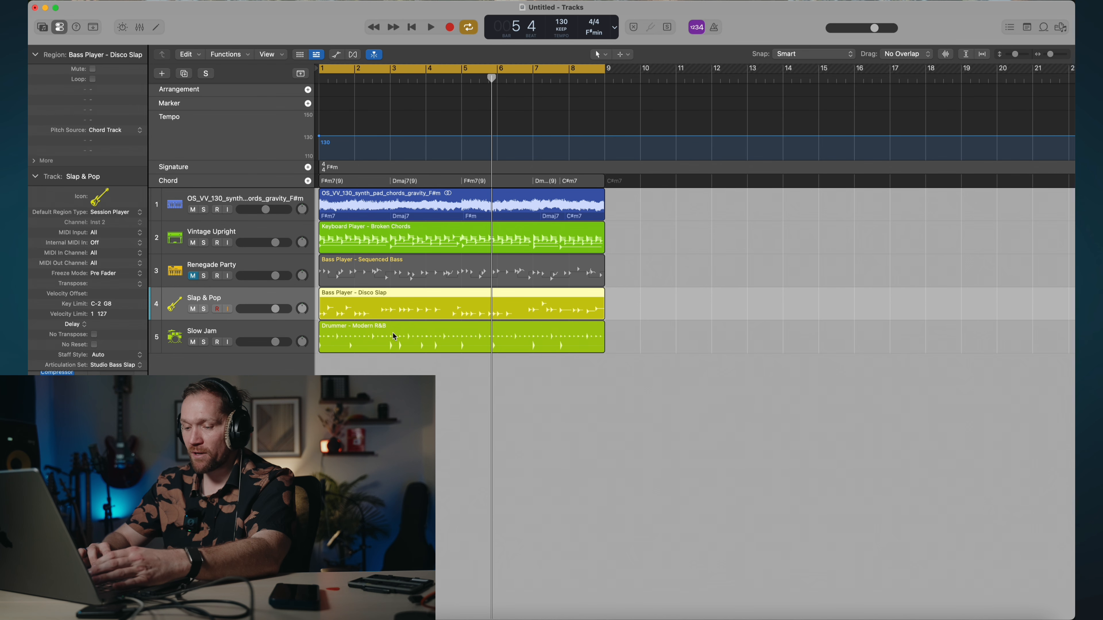
{"action": "left_click", "coordinate": [376, 336]}
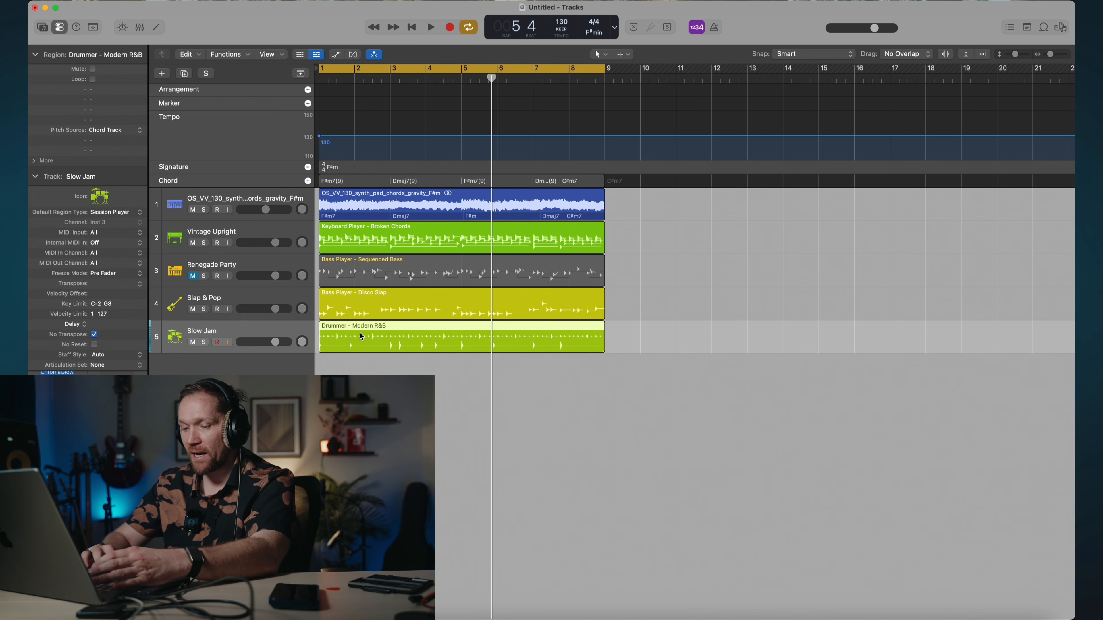
{"action": "left_click_drag", "start_coordinate": [360, 334], "coordinate": [748, 315]}
{"action": "key", "text": "super+z"}
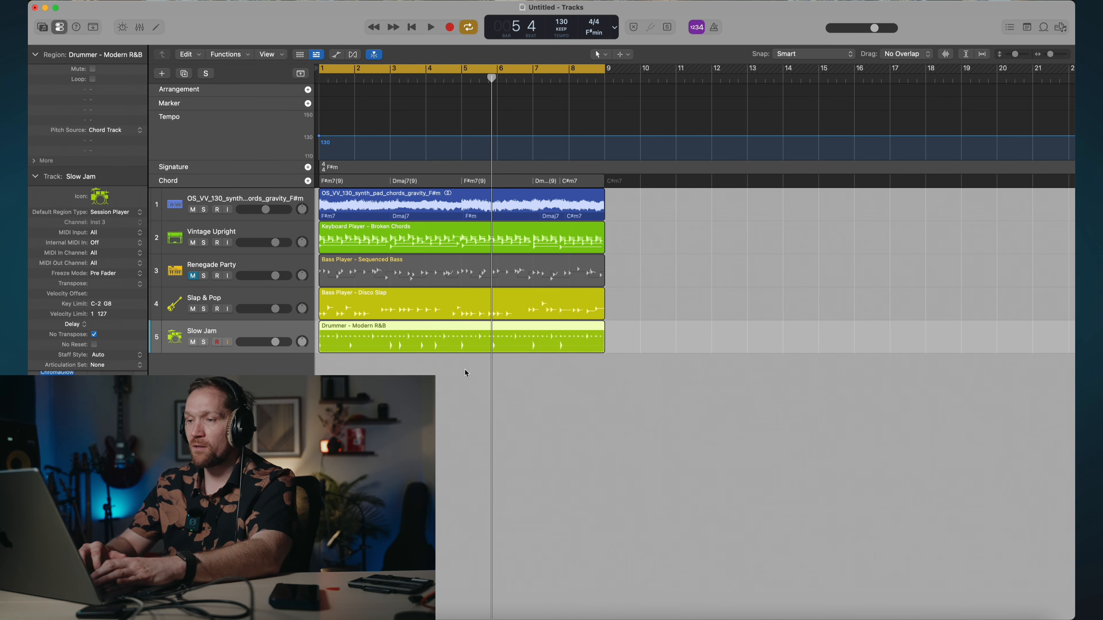
{"action": "double_click", "coordinate": [393, 342]}
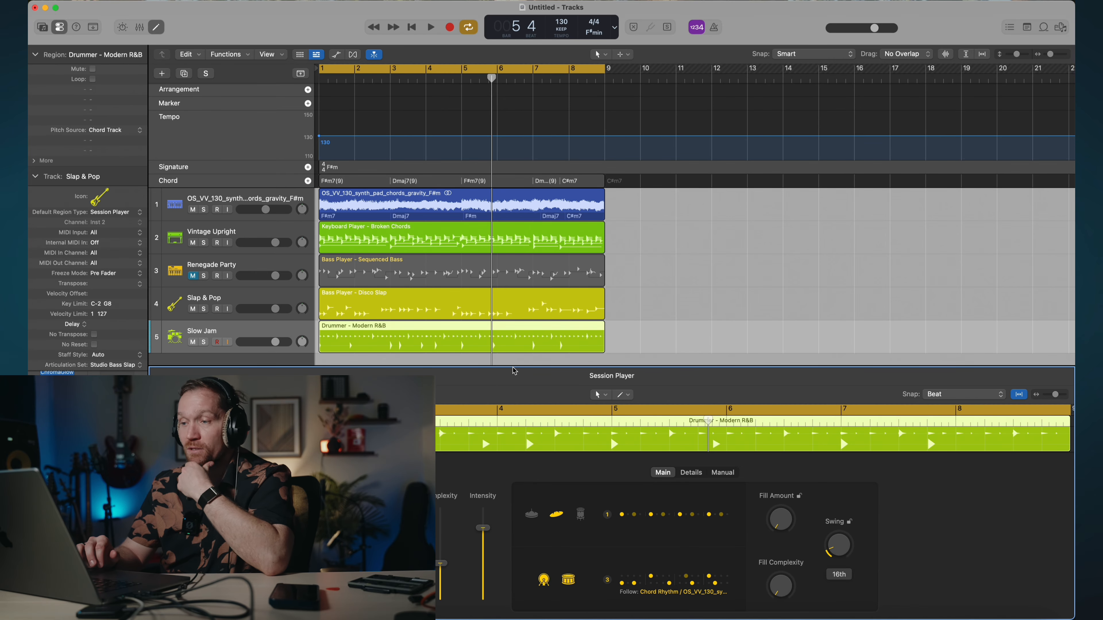
{"action": "key", "text": "e"}
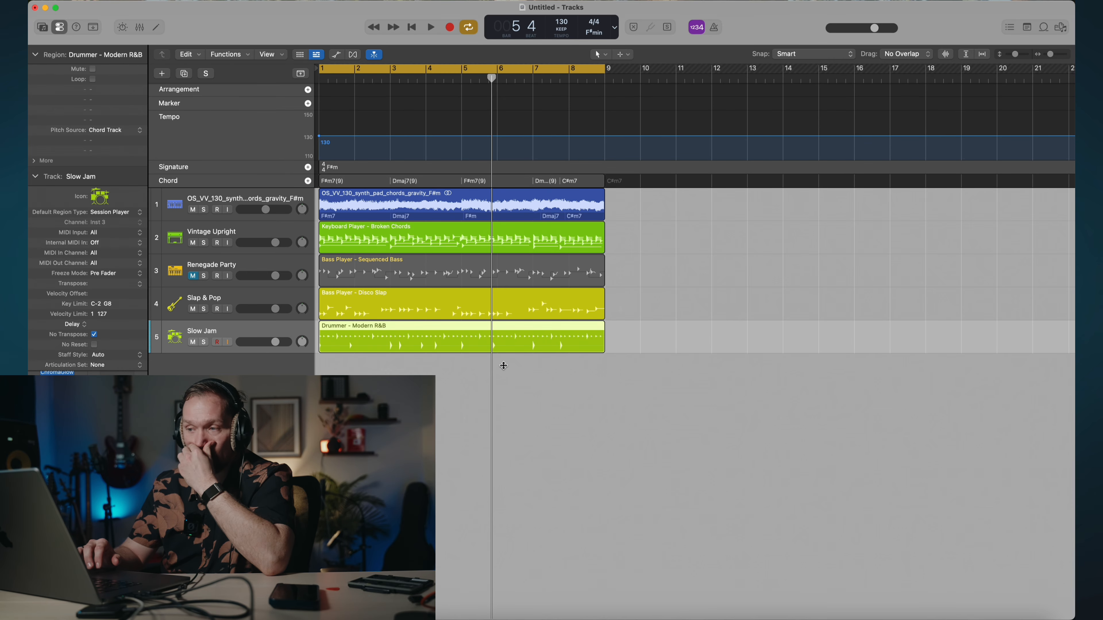
Add one Session Player keyboard track below Vintage Upright using the Freely piano style.
{"action": "left_click", "coordinate": [234, 236]}
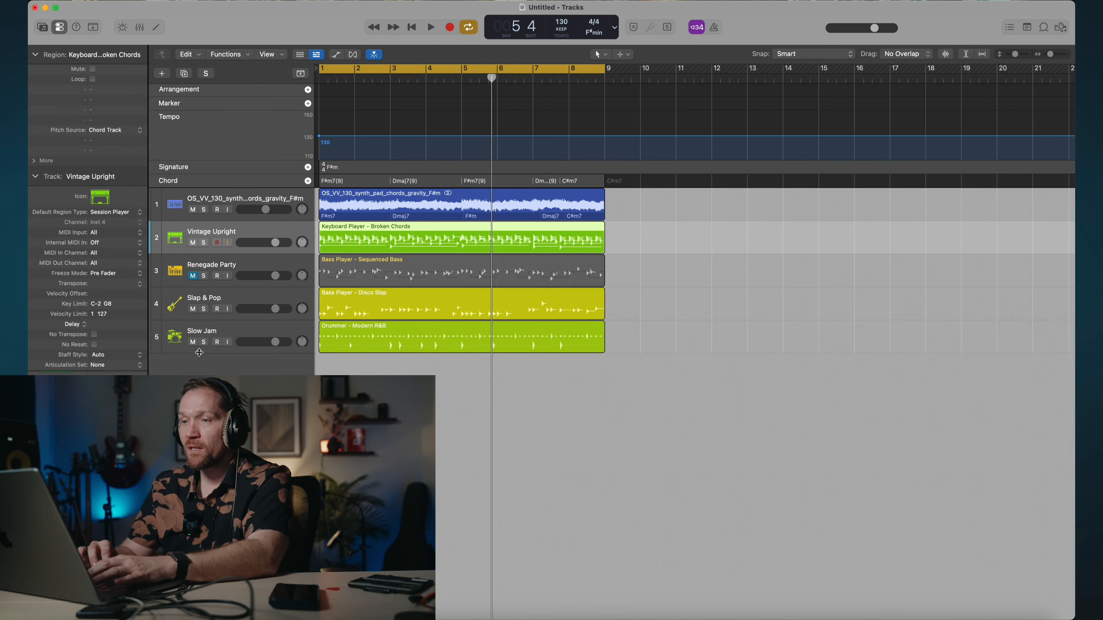
{"action": "left_click", "coordinate": [161, 73]}
{"action": "left_click", "coordinate": [436, 339]}
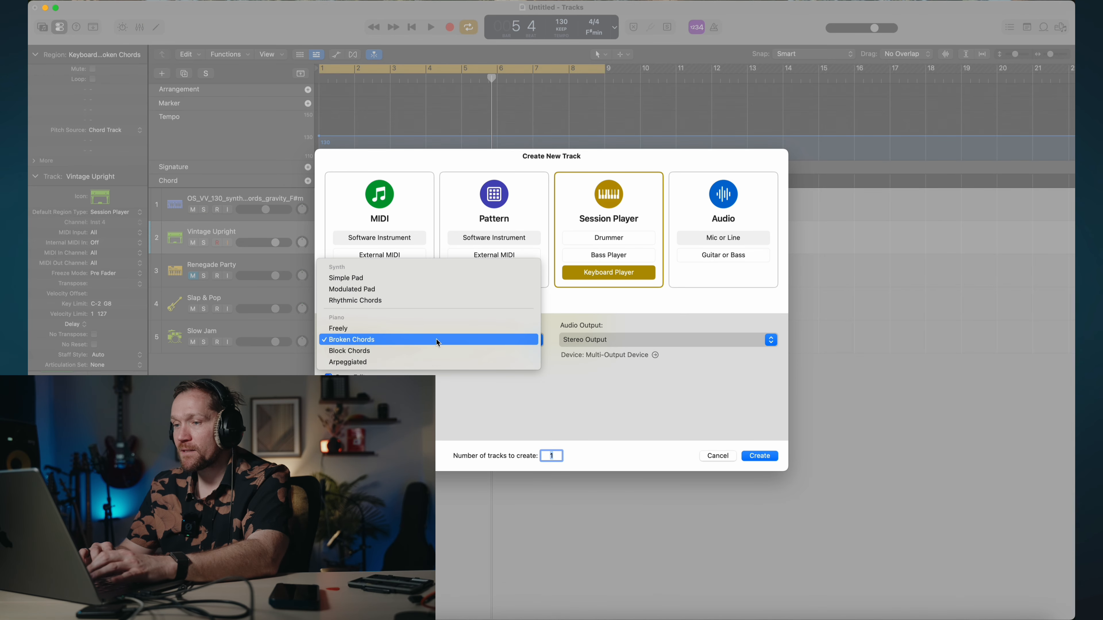
{"action": "left_click", "coordinate": [389, 326]}
{"action": "key", "text": "Return"}
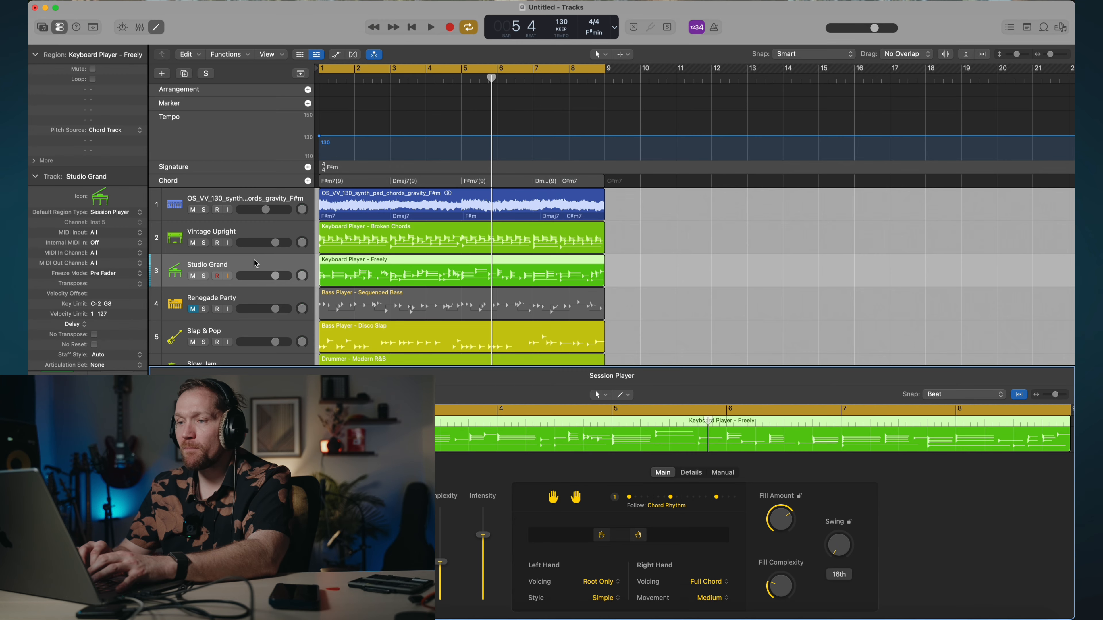
Mute Vintage Upright, then lower the intensity and raise the complexity of the Studio Grand part and solo it.
{"action": "left_click", "coordinate": [193, 243]}
{"action": "key", "text": "Down"}
{"action": "key", "text": "Up"}
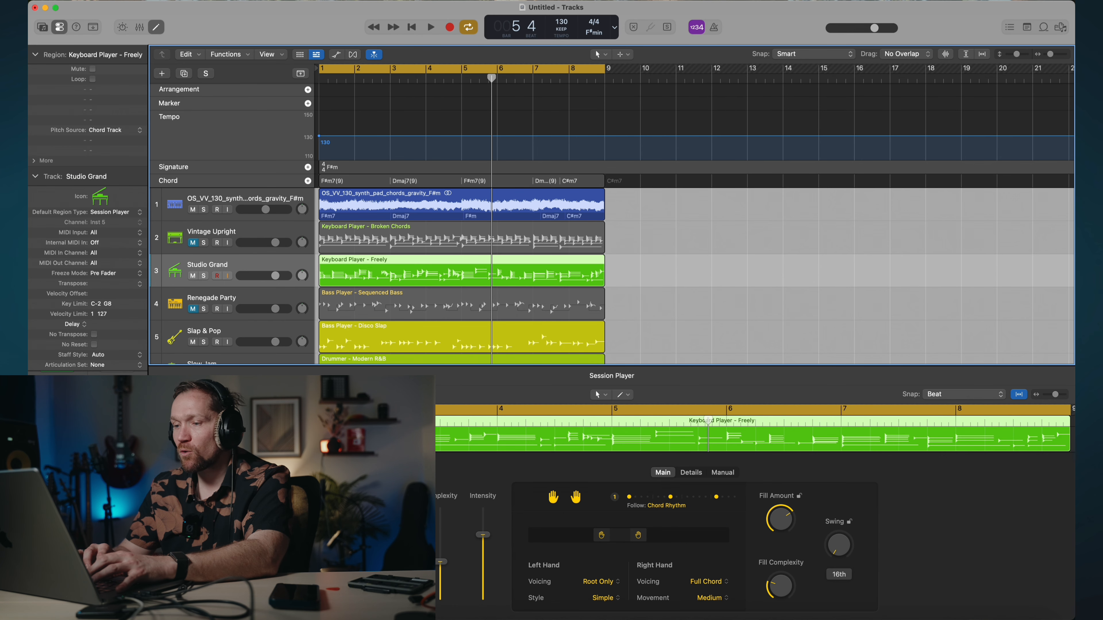
{"action": "left_click_drag", "start_coordinate": [482, 539], "coordinate": [484, 570]}
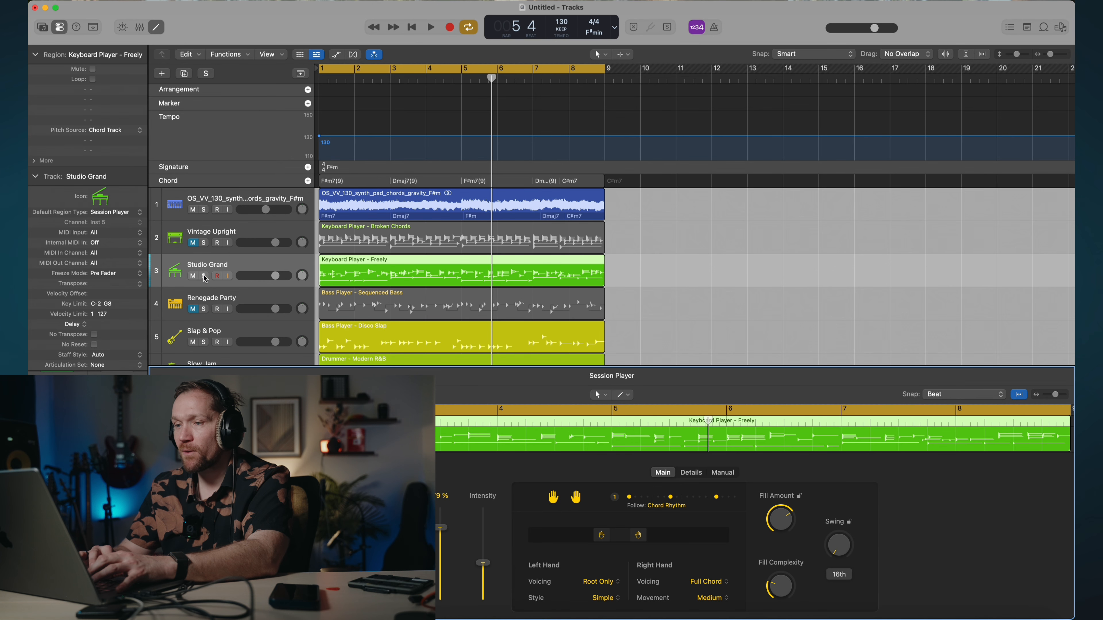
{"action": "key", "text": "s"}
Set the Studio Grand's right-hand movement to Large Range, shift its right hand to a higher register, and play the soloed part.
{"action": "left_click", "coordinate": [719, 599]}
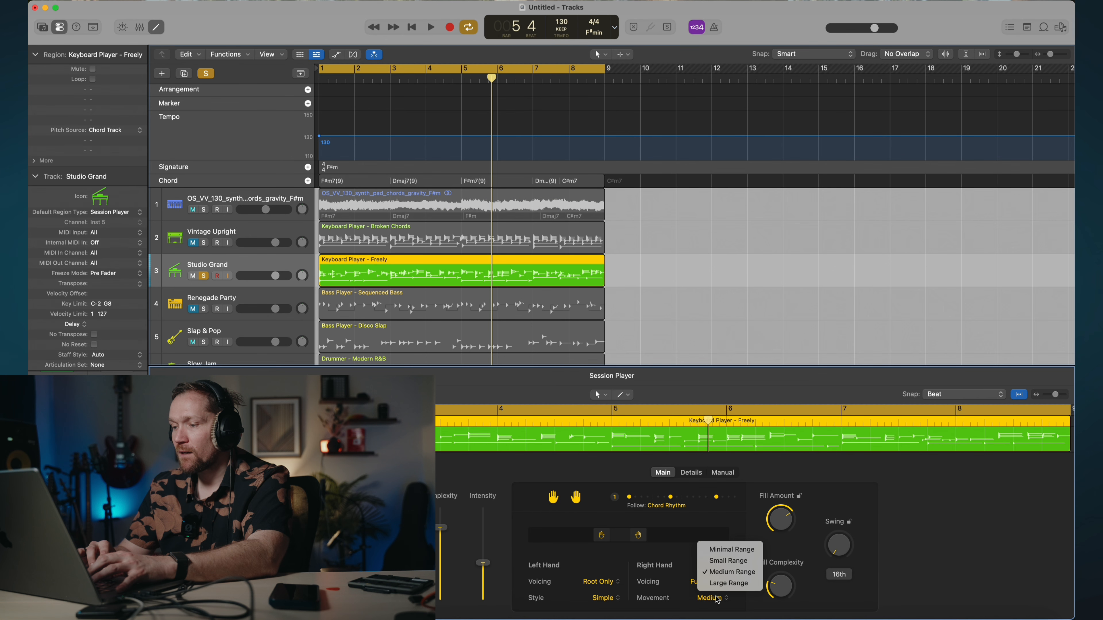
{"action": "left_click", "coordinate": [725, 585]}
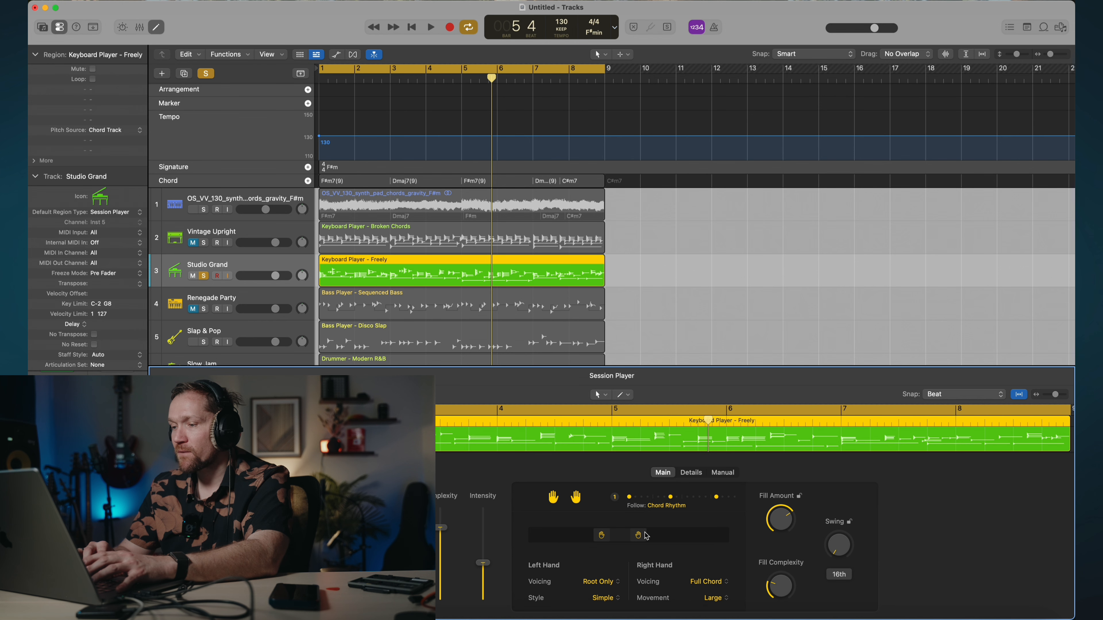
{"action": "left_click", "coordinate": [673, 498]}
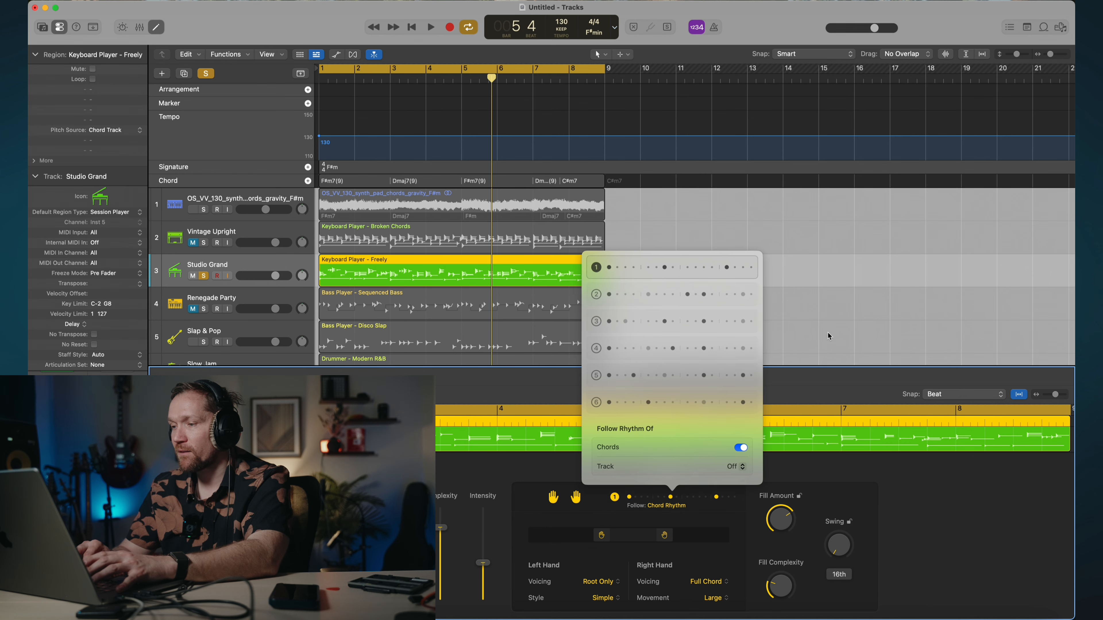
{"action": "left_click", "coordinate": [819, 334]}
{"action": "key", "text": "space"}
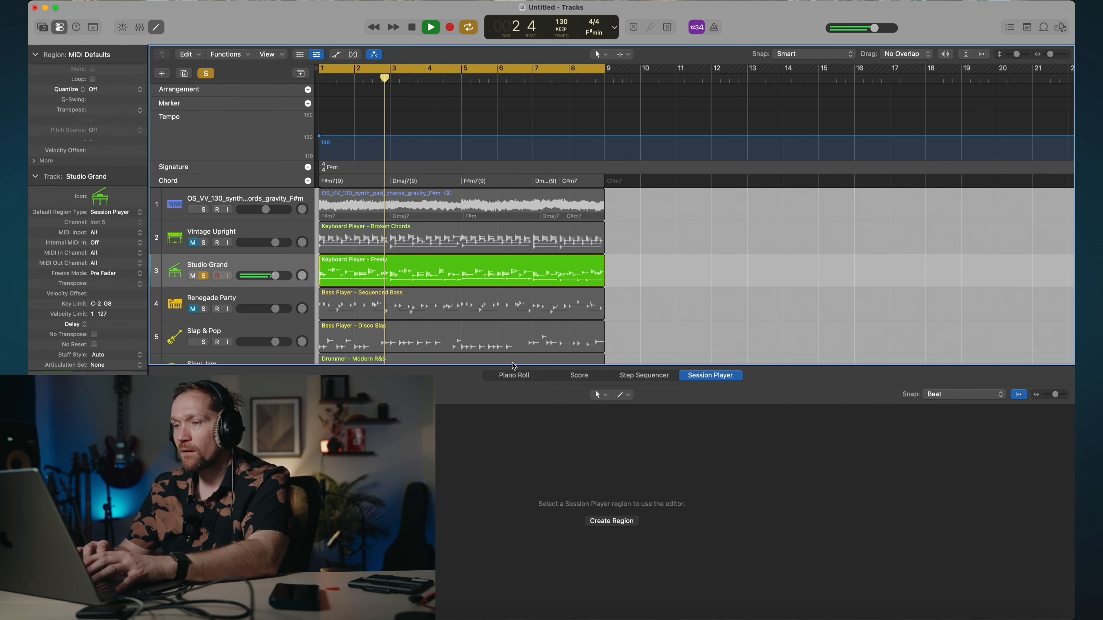
{"action": "left_click", "coordinate": [527, 274]}
{"action": "key", "text": "space"}
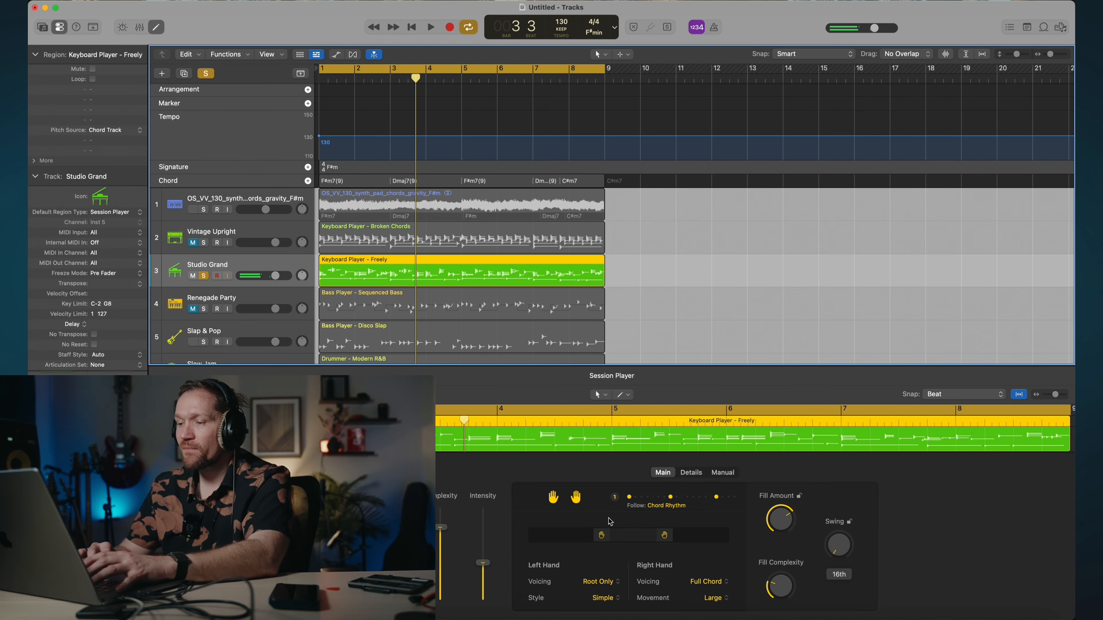
Shift the Studio Grand's left hand to a lower register and play the part from the start of the loop.
{"action": "left_click_drag", "start_coordinate": [603, 537], "coordinate": [580, 539]}
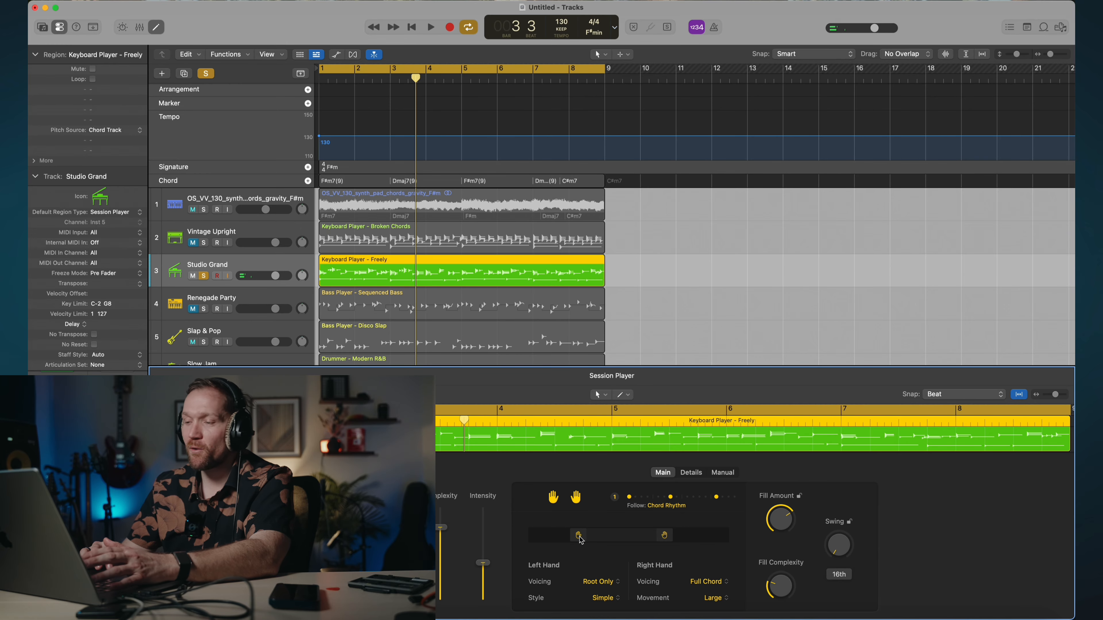
{"action": "key", "text": "Return"}
{"action": "key", "text": "space"}
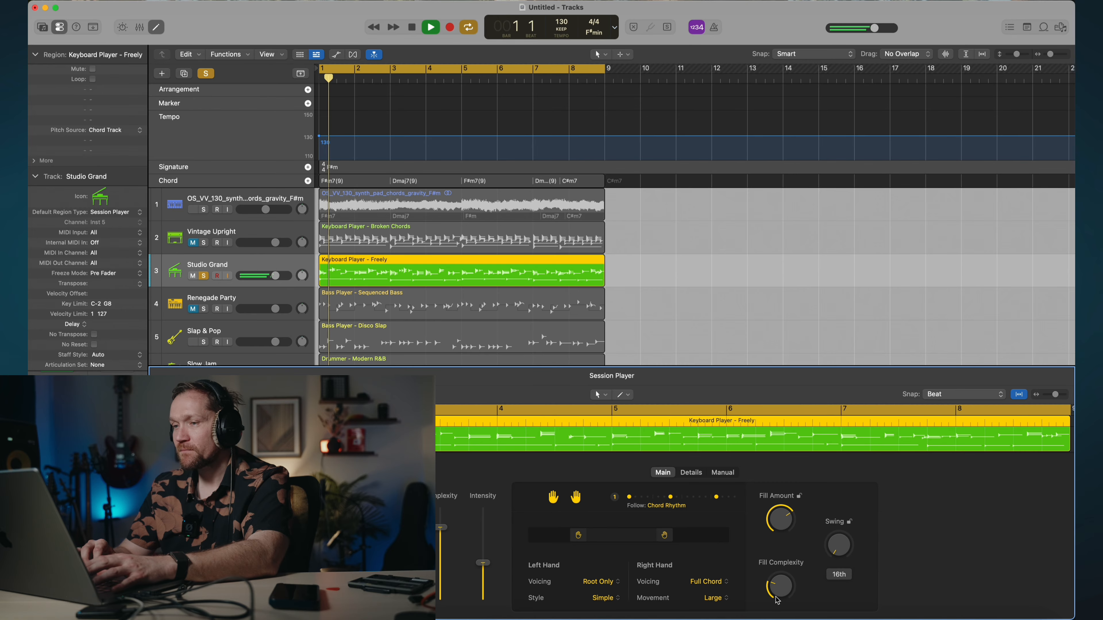
Set the Studio Grand's right-hand movement to Medium Range and play the soloed part again from the start.
{"action": "left_click", "coordinate": [724, 608]}
{"action": "left_click", "coordinate": [733, 572]}
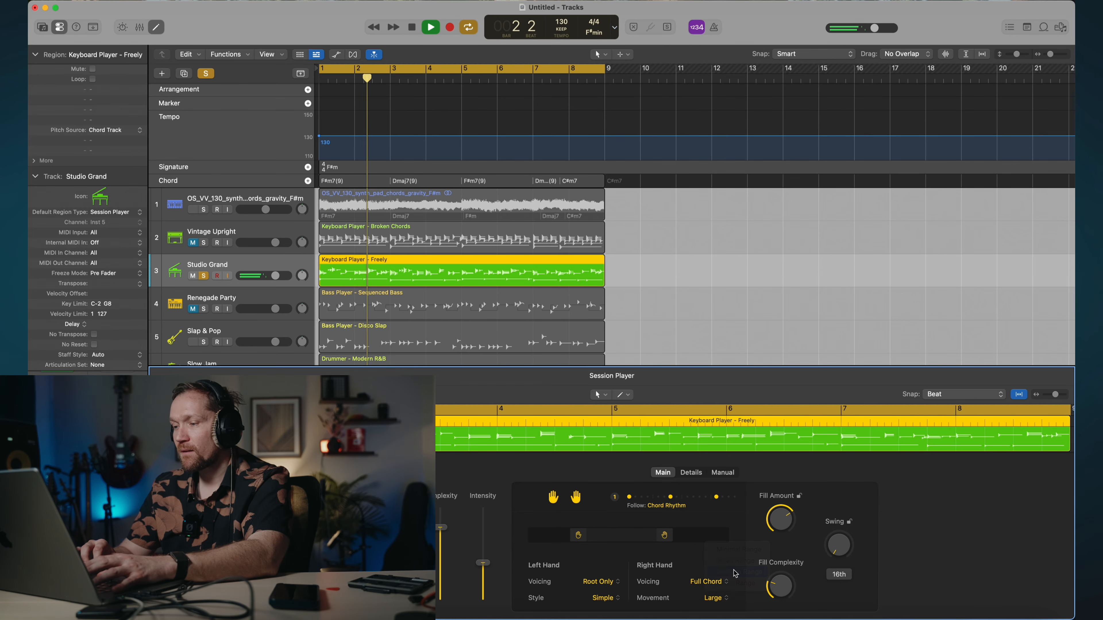
{"action": "key", "text": "space"}
{"action": "key", "text": "Return"}
{"action": "key", "text": "space"}
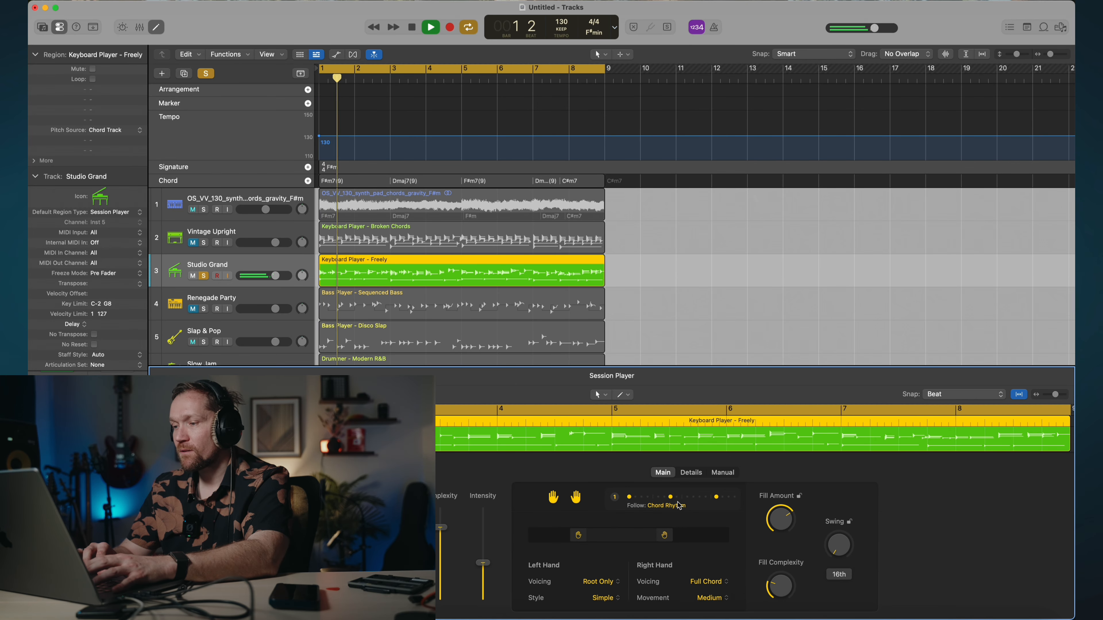
Switch the Studio Grand part to rhythm pattern 5 and restart playback from the beginning of the loop.
{"action": "left_click", "coordinate": [684, 503]}
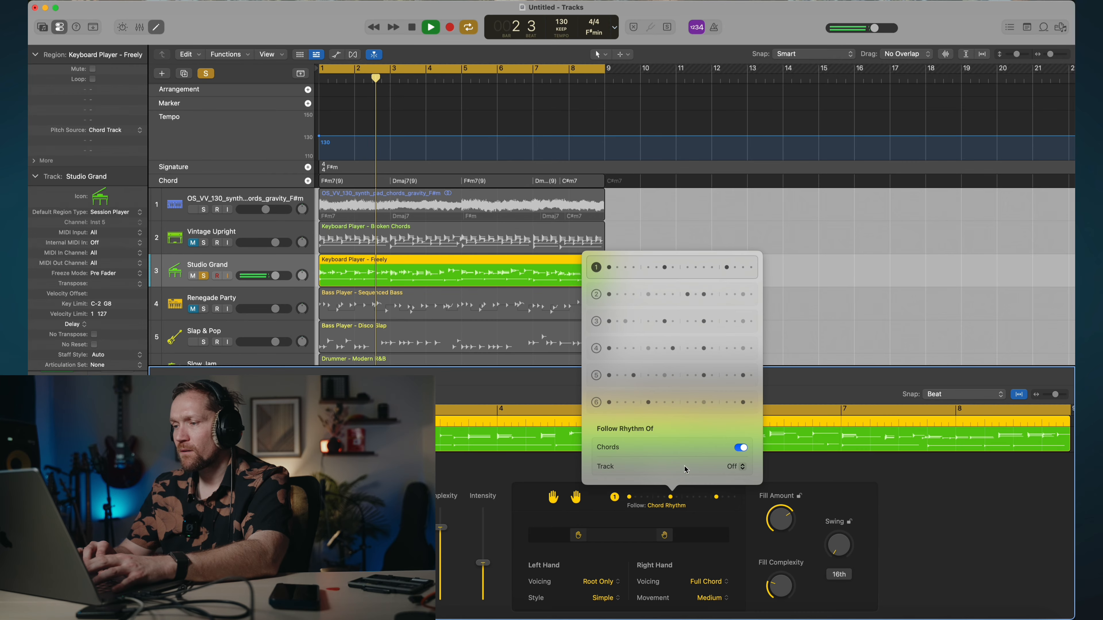
{"action": "left_click", "coordinate": [678, 376]}
{"action": "key", "text": "Return"}
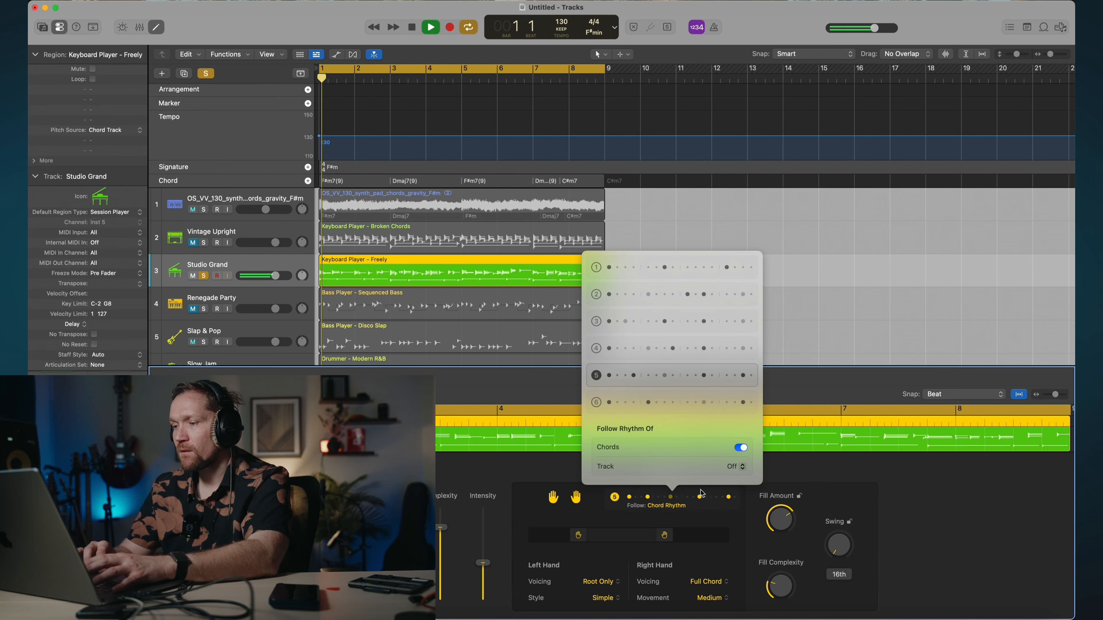
Make the Studio Grand part follow the rhythm of the OS_VV_130 synth pad chords track and play it from the start.
{"action": "left_click", "coordinate": [734, 467]}
{"action": "left_click", "coordinate": [764, 477]}
{"action": "key", "text": "Return"}
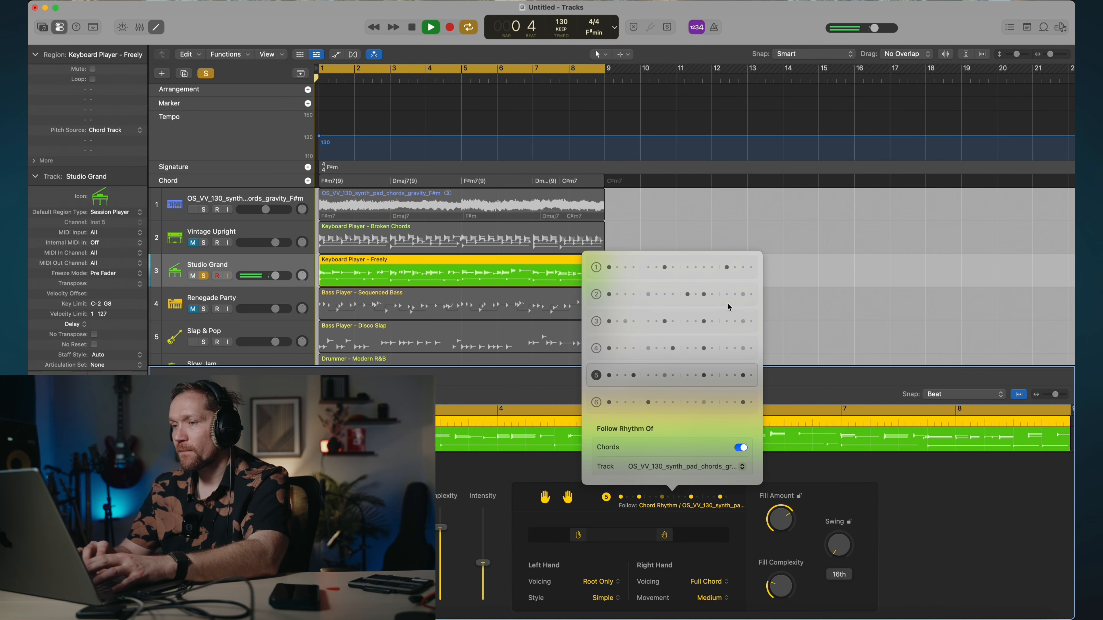
{"action": "left_click", "coordinate": [947, 520]}
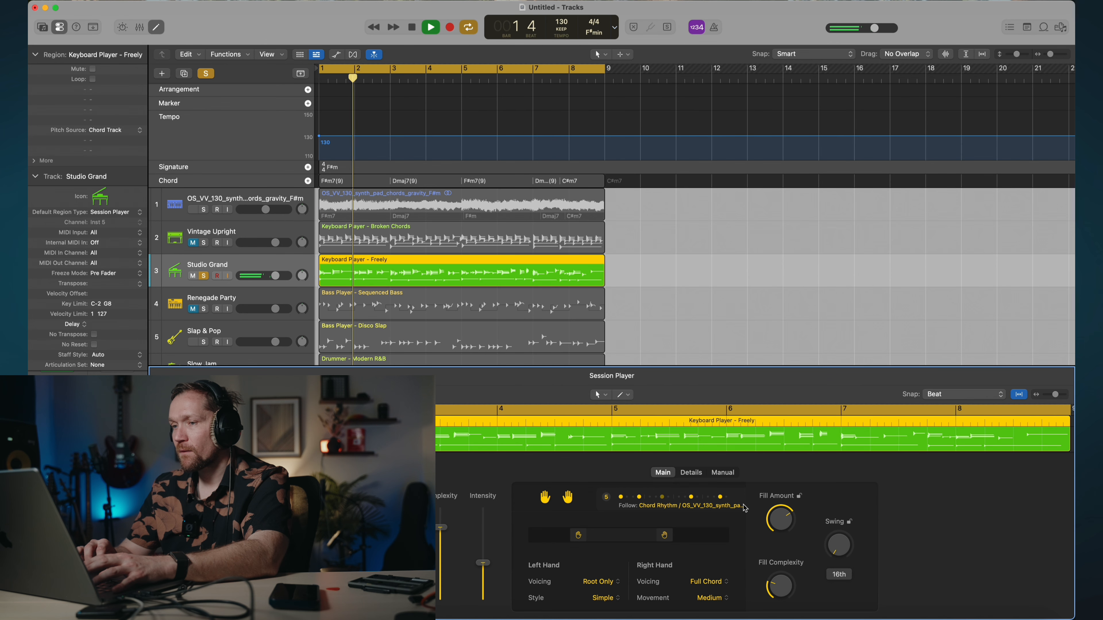
Set the Studio Grand's left-hand style to Complex and play the part from the start of the loop.
{"action": "left_click", "coordinate": [605, 597]}
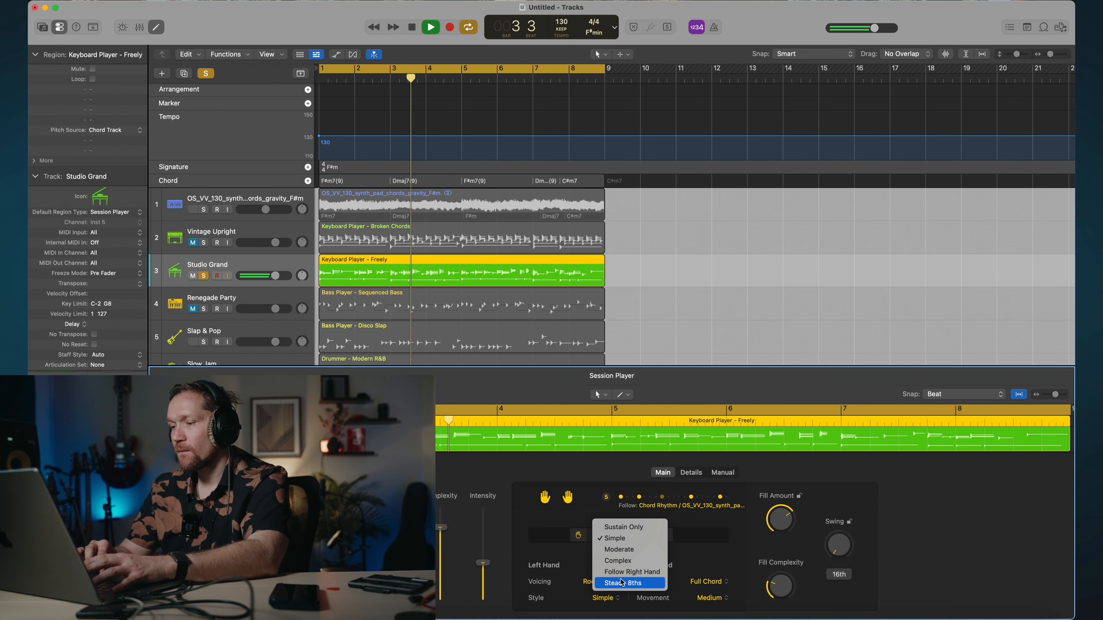
{"action": "left_click", "coordinate": [618, 561]}
{"action": "key", "text": "Return"}
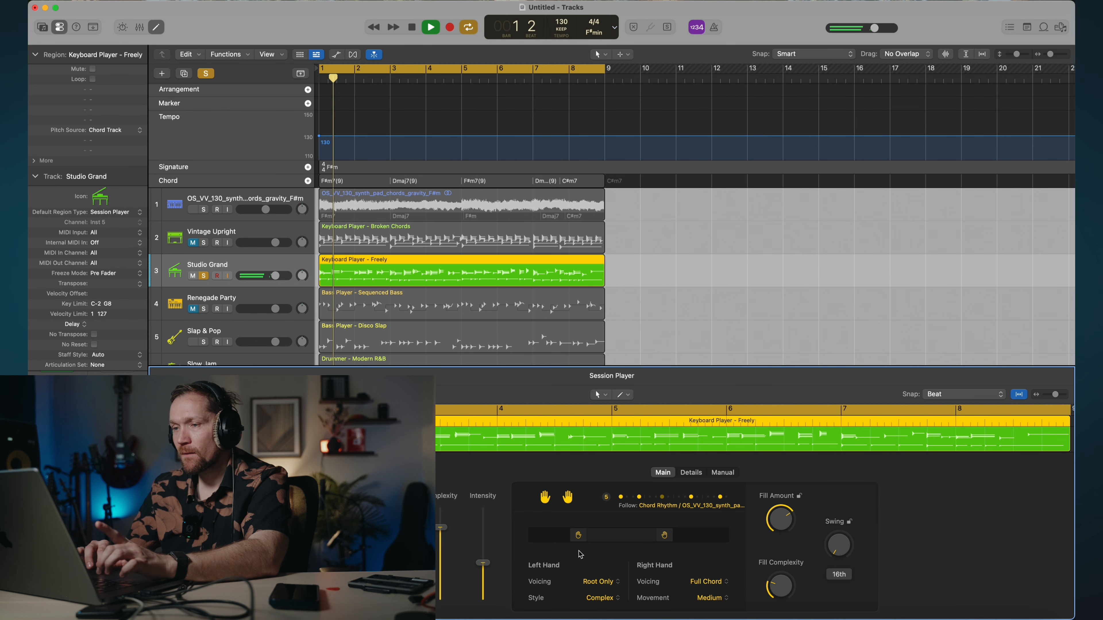
{"action": "key", "text": "Return"}
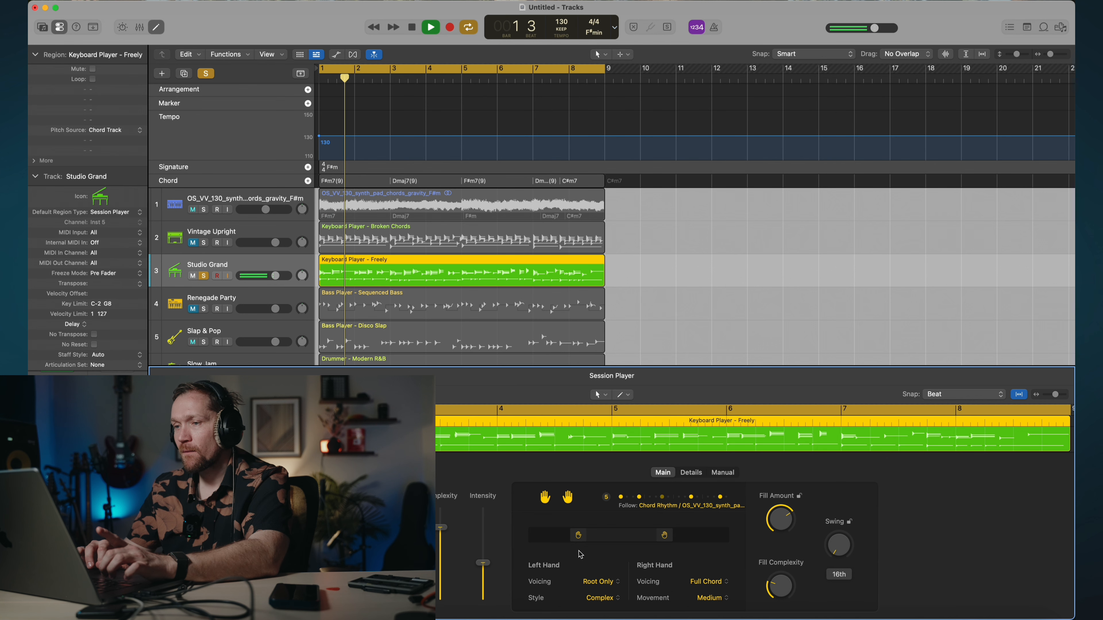
Return the Studio Grand's left-hand style to Simple and restart playback from the start of the loop.
{"action": "left_click", "coordinate": [608, 602]}
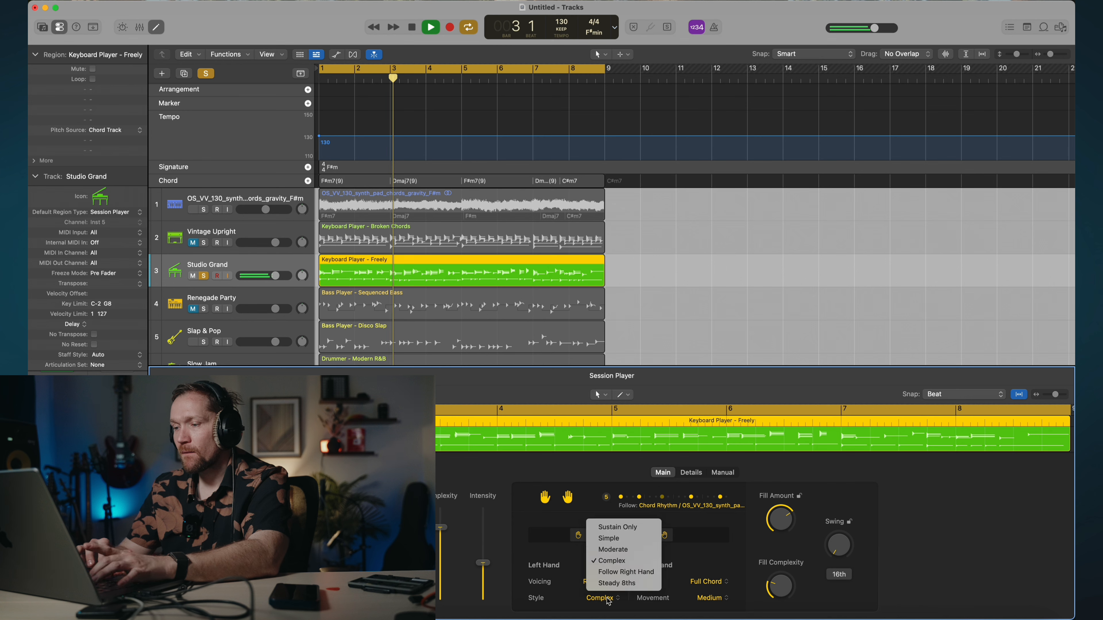
{"action": "left_click", "coordinate": [623, 539]}
{"action": "key", "text": "Return"}
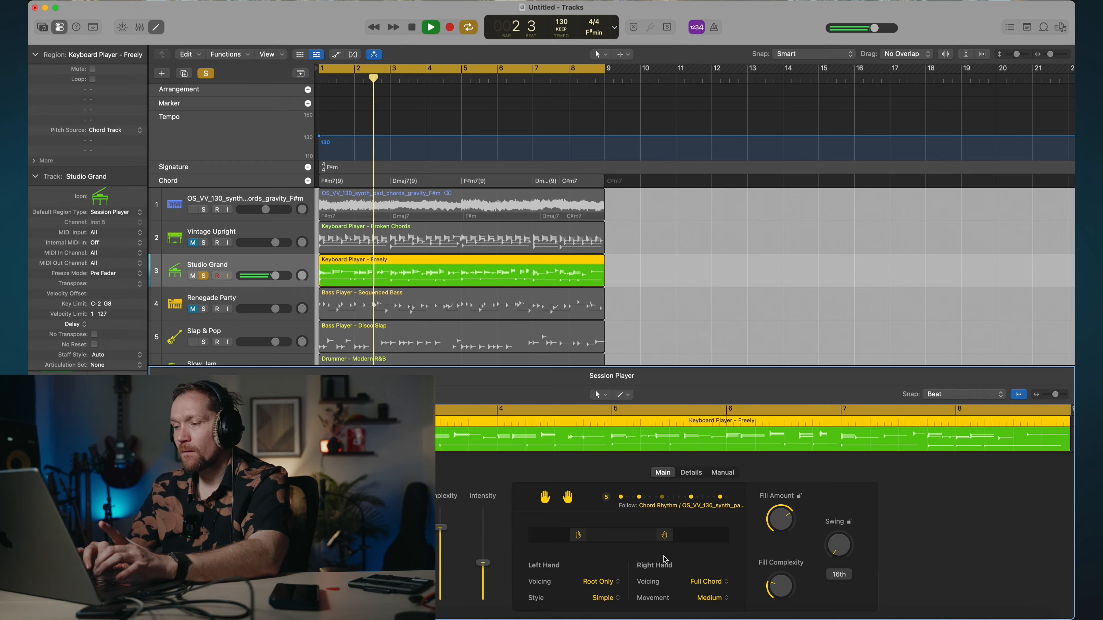
Change the Studio Grand's right-hand voicing to Full Chord (Fixed Inversion) and play the part from the beginning.
{"action": "left_click", "coordinate": [707, 582]}
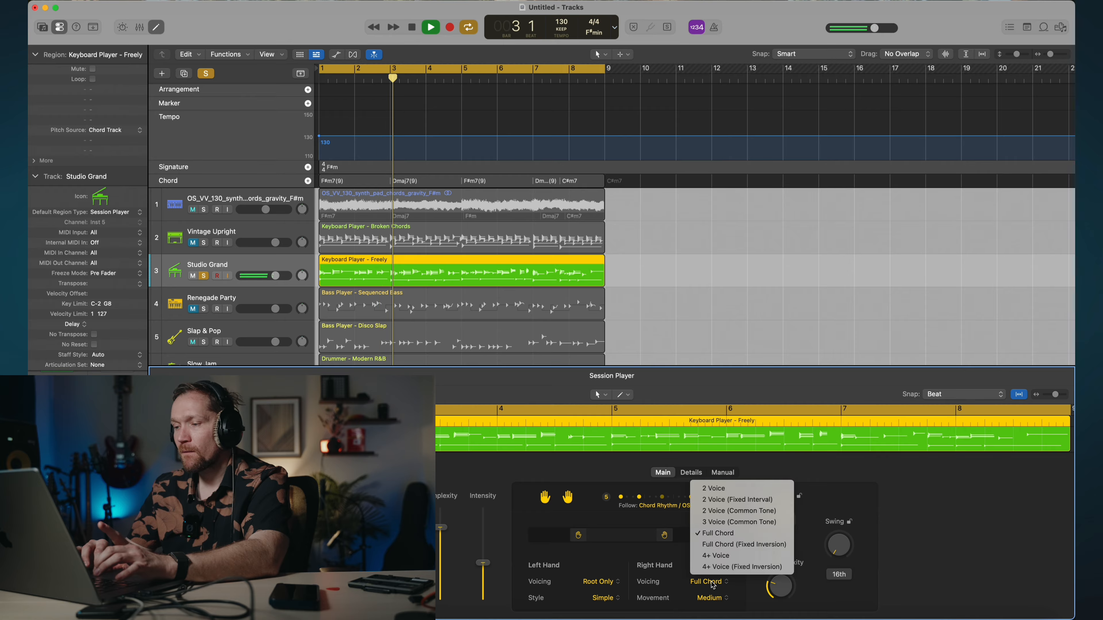
{"action": "left_click", "coordinate": [744, 544]}
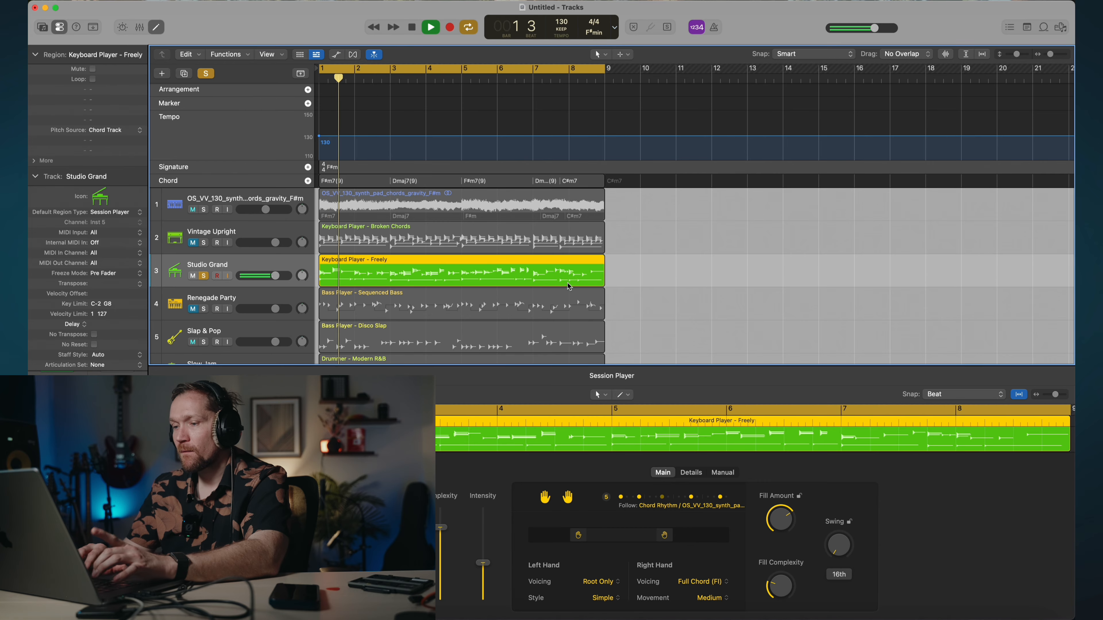
{"action": "key", "text": "Return"}
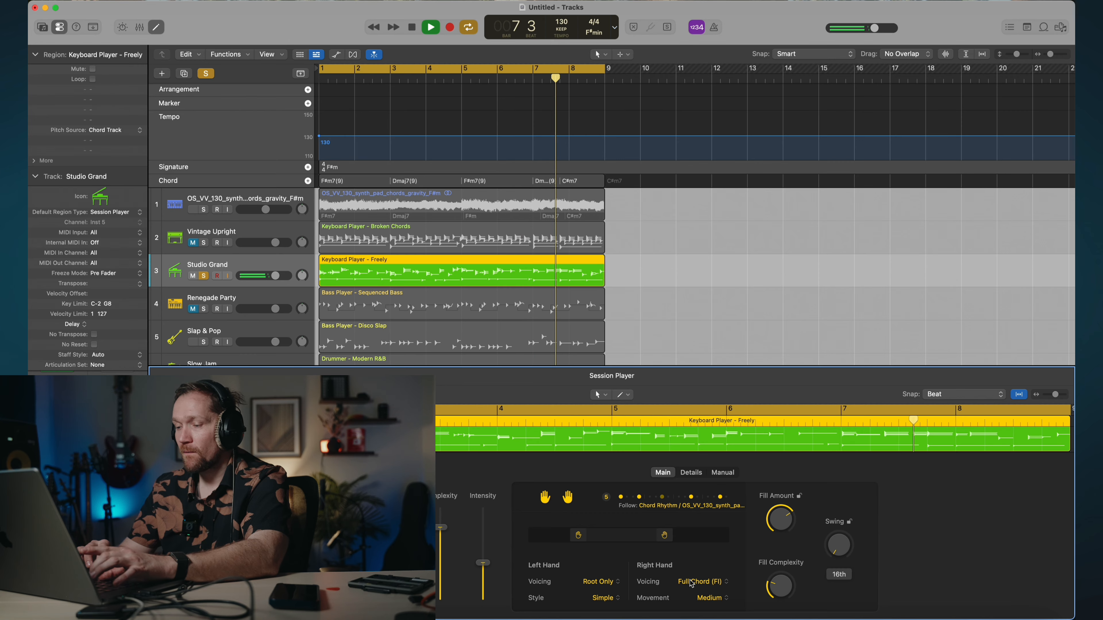
Stop playback, set the Studio Grand's right-hand voicing to 3 Voice (Common Tone), and play the part again.
{"action": "key", "text": "space"}
{"action": "left_click", "coordinate": [707, 582]}
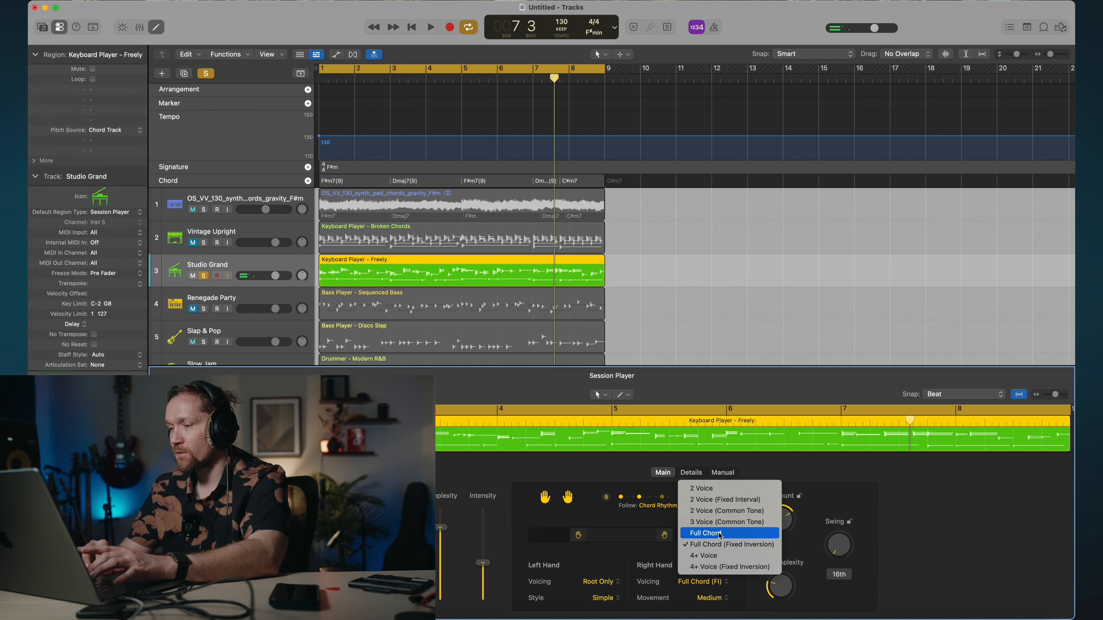
{"action": "left_click", "coordinate": [724, 521]}
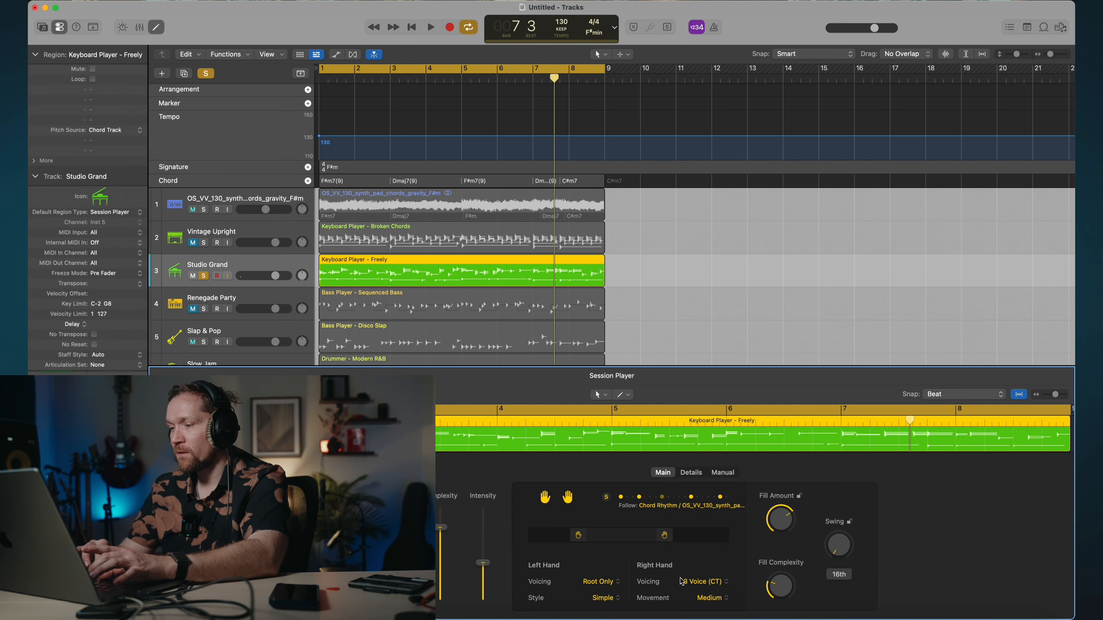
{"action": "key", "text": "space"}
Open the range options for the Studio Grand's right-hand movement.
{"action": "left_click", "coordinate": [711, 599]}
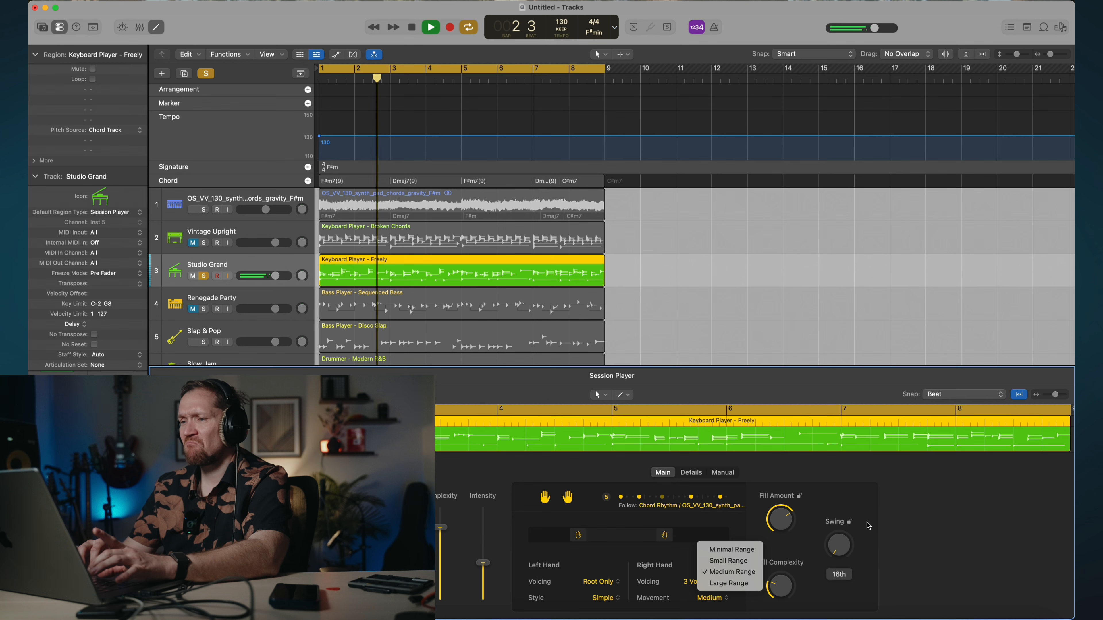
Keep the right hand's movement at Medium Range and stop playback.
{"action": "left_click", "coordinate": [894, 522]}
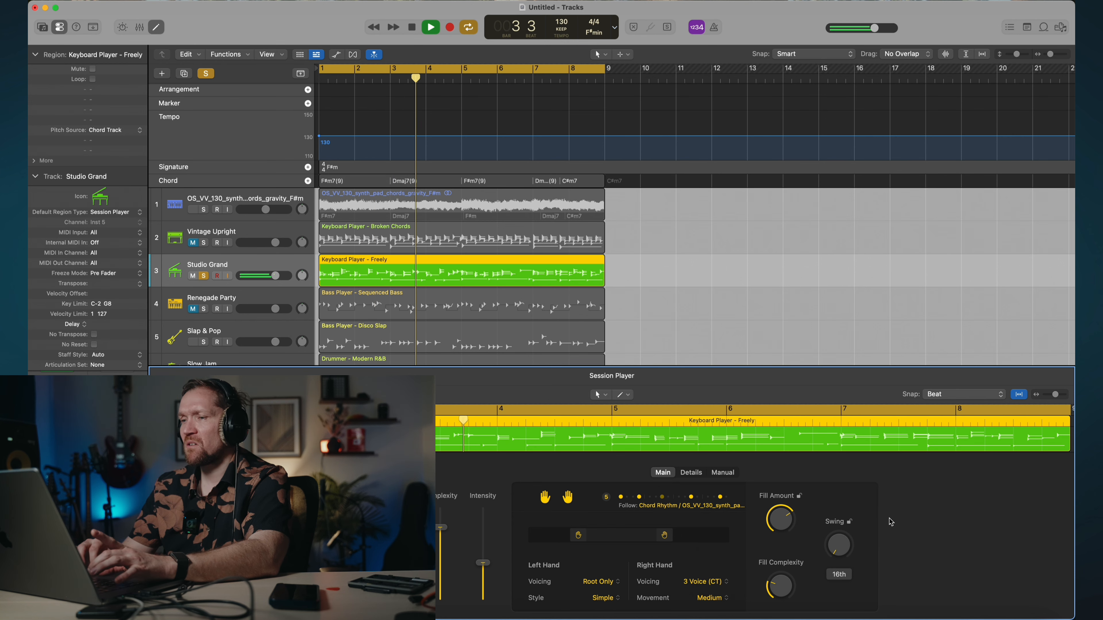
{"action": "scroll", "coordinate": [247, 340], "scroll_direction": "down", "scroll_amount": 3}
{"action": "key", "text": "space"}
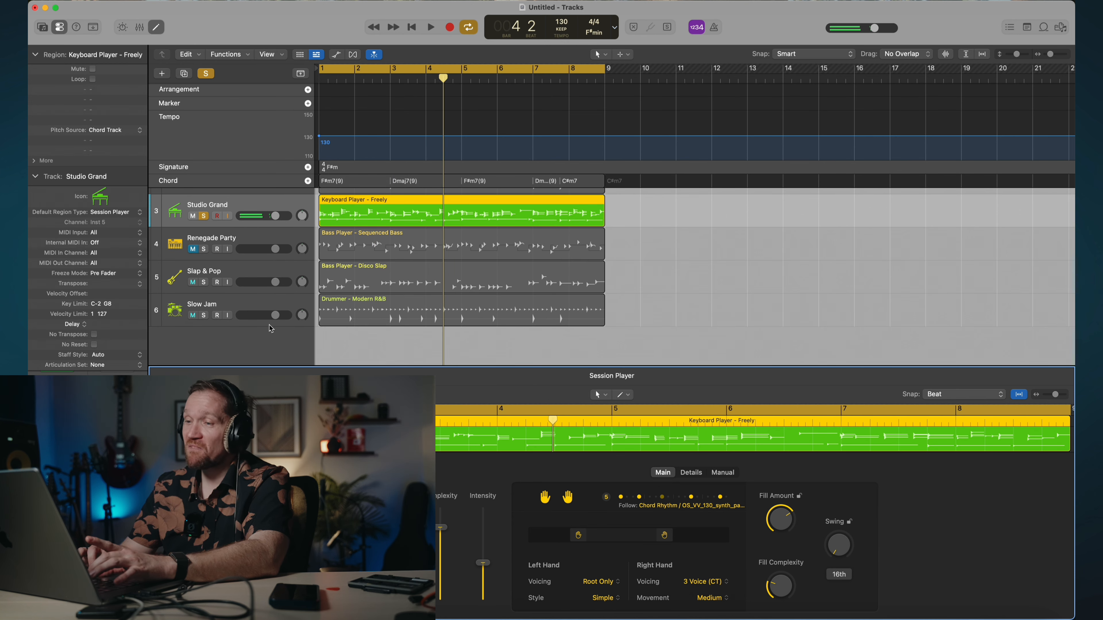
{"action": "scroll", "coordinate": [262, 279], "scroll_direction": "up", "scroll_amount": 3}
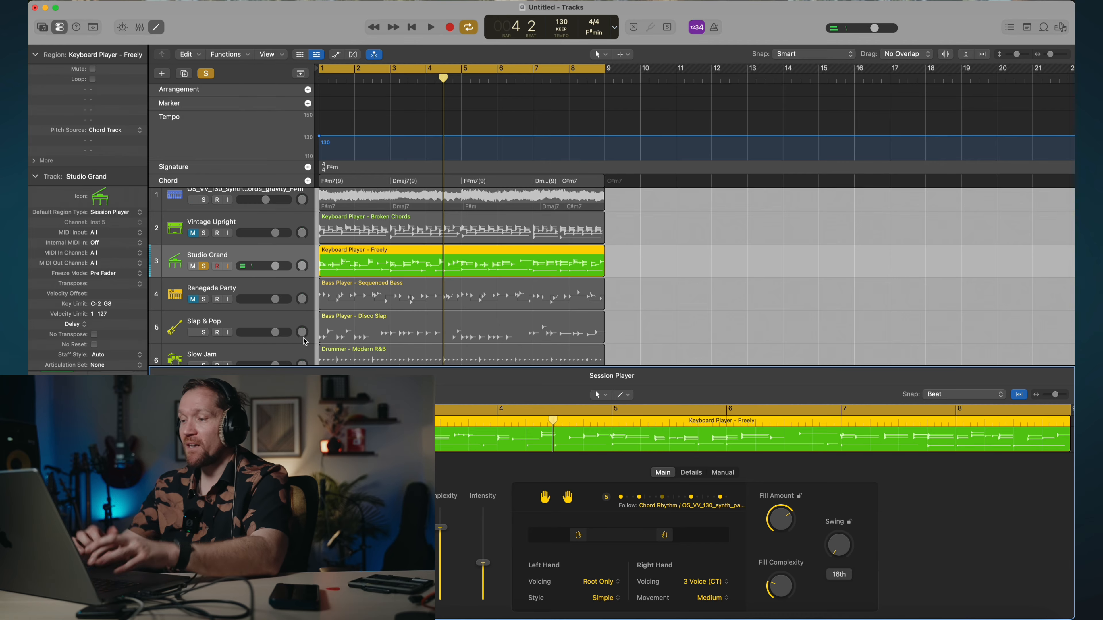
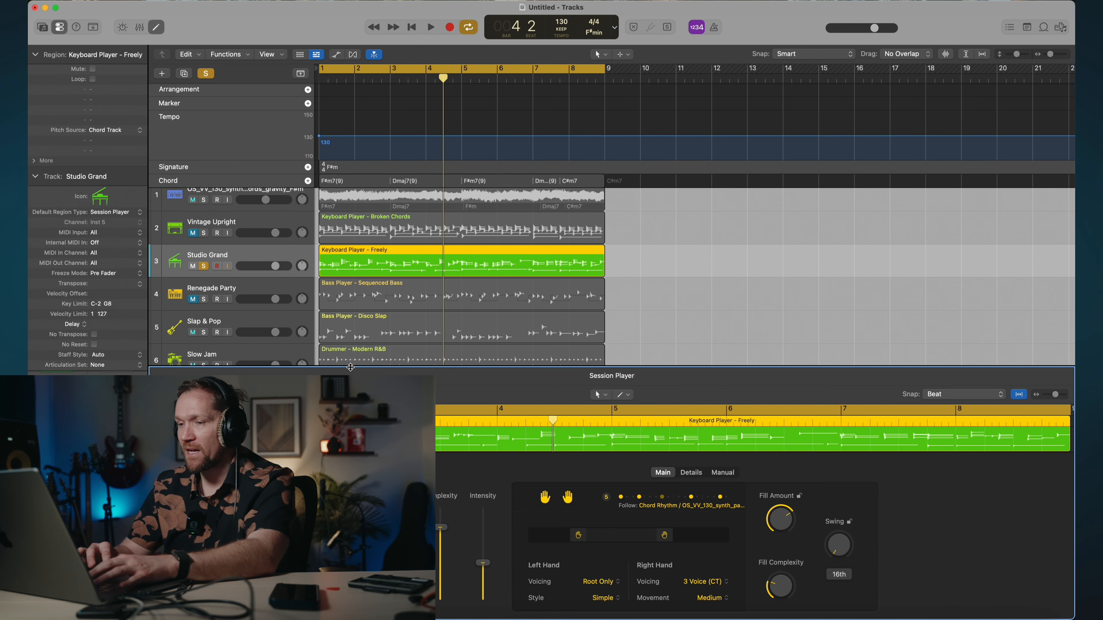
Apply the Lullaby preset to the Studio Grand region and move its left-hand position higher during playback.
{"action": "left_click", "coordinate": [278, 486]}
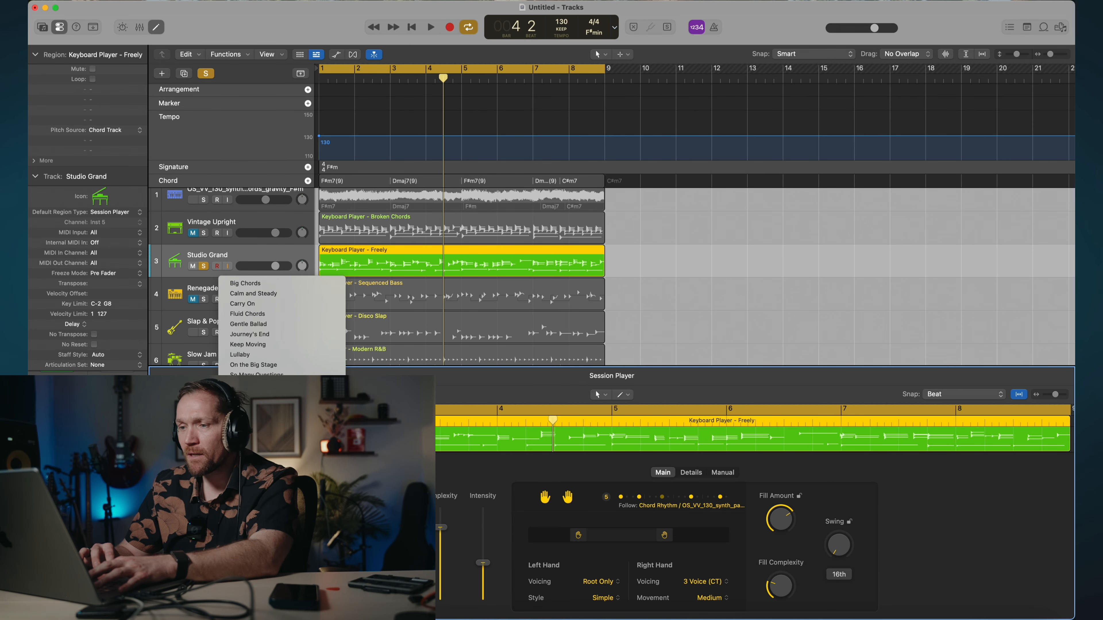
{"action": "left_click", "coordinate": [277, 354]}
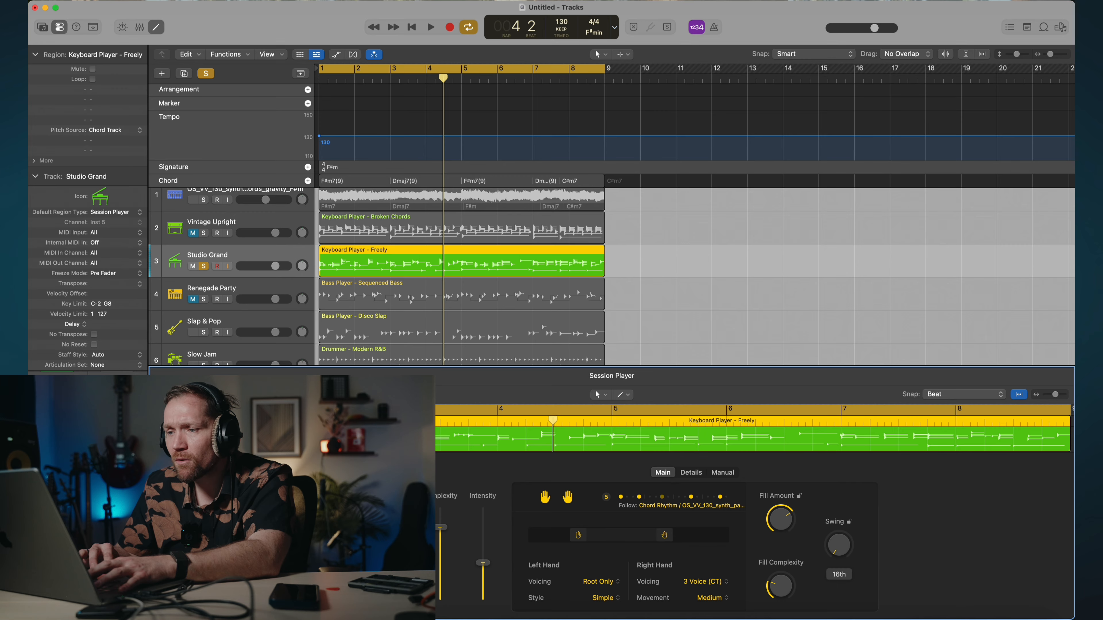
{"action": "left_click", "coordinate": [278, 487]}
{"action": "left_click", "coordinate": [278, 391]}
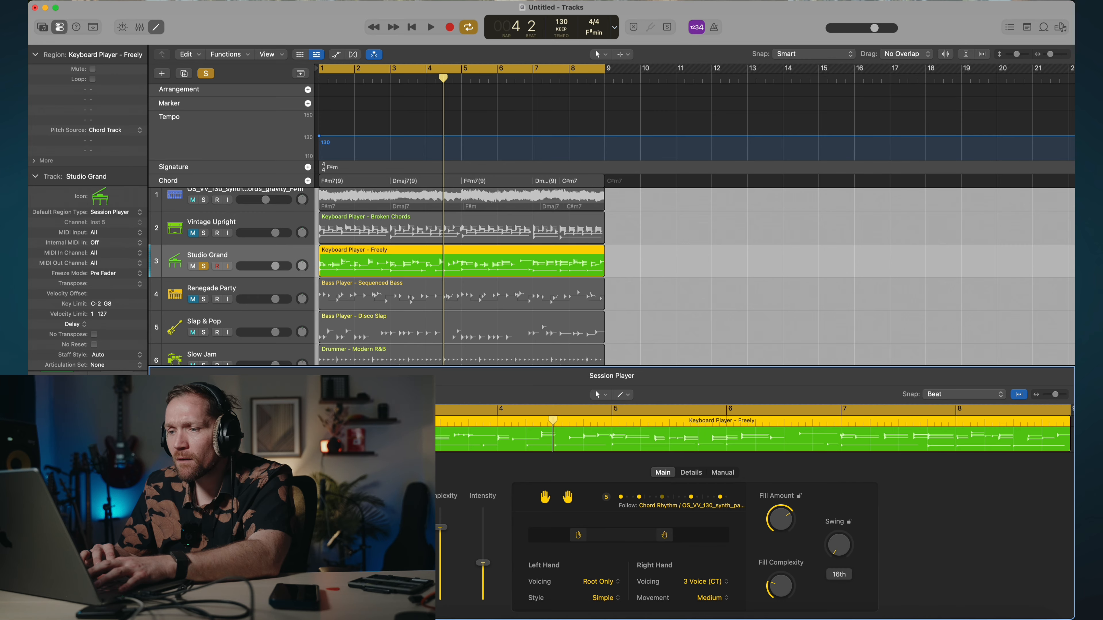
{"action": "left_click", "coordinate": [278, 487]}
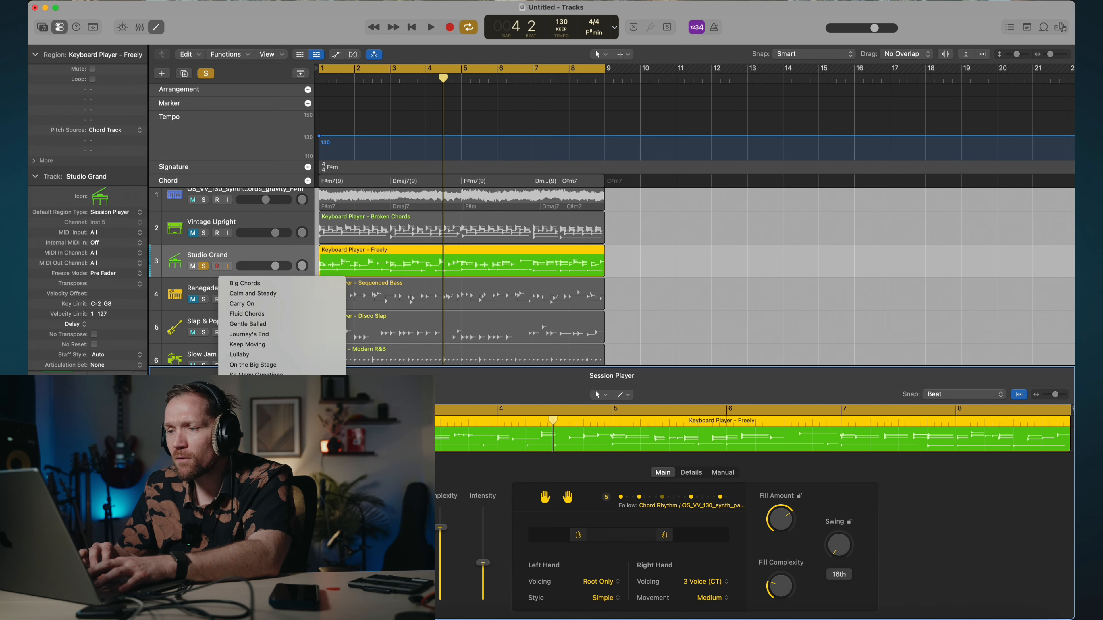
{"action": "left_click", "coordinate": [280, 354]}
{"action": "key", "text": "space"}
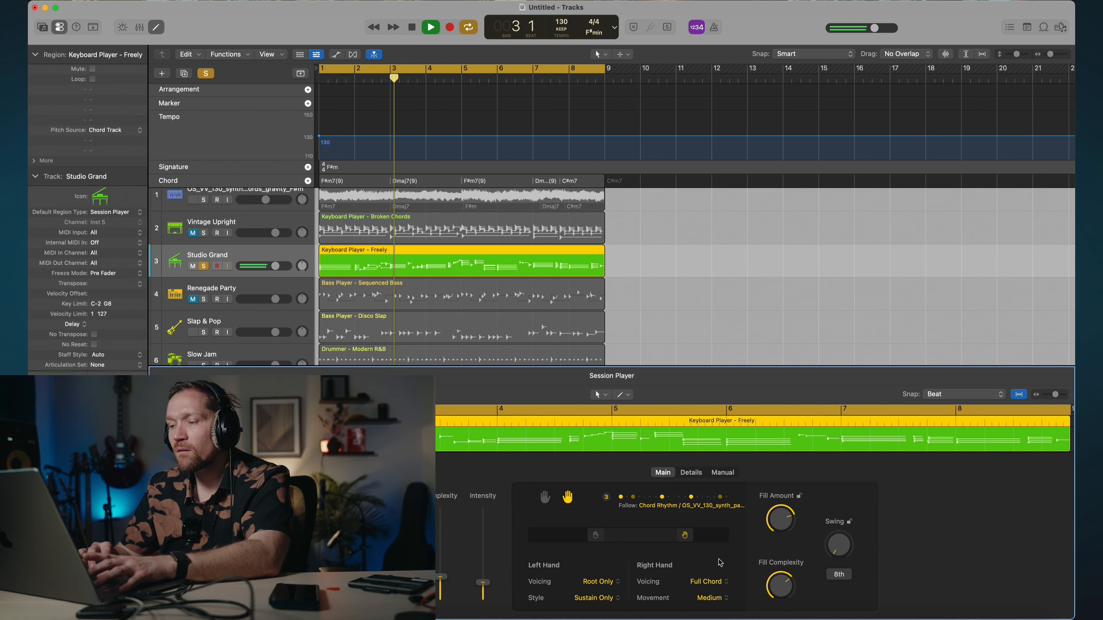
{"action": "left_click_drag", "start_coordinate": [598, 538], "coordinate": [612, 538]}
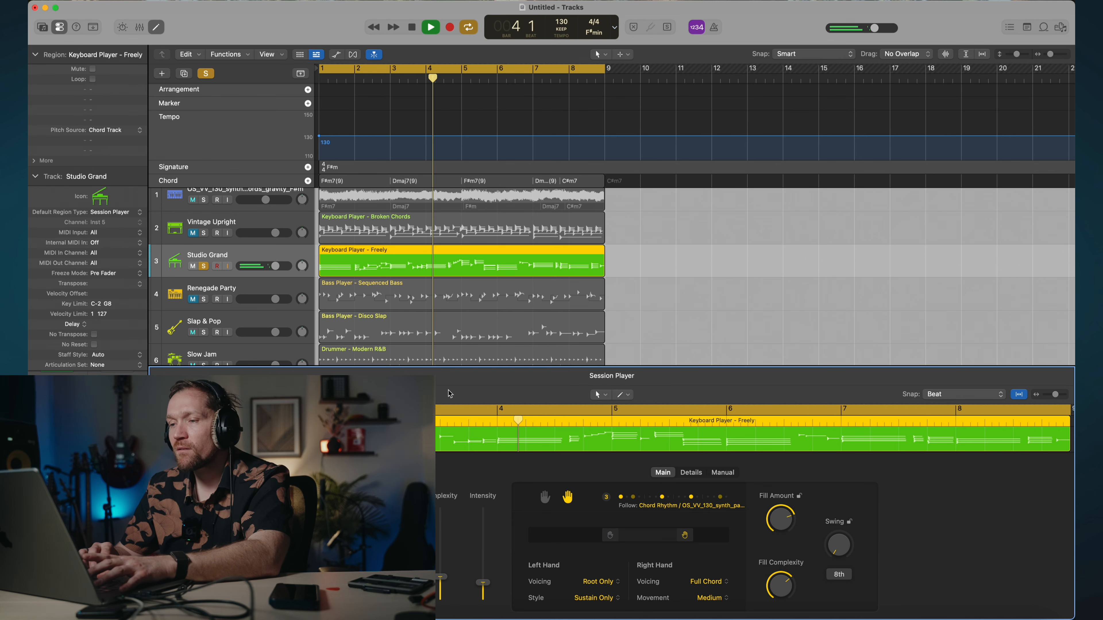
Solo the Vintage Upright, Slap & Pop and Slow Jam tracks alongside the Studio Grand while the loop plays.
{"action": "left_click", "coordinate": [203, 332]}
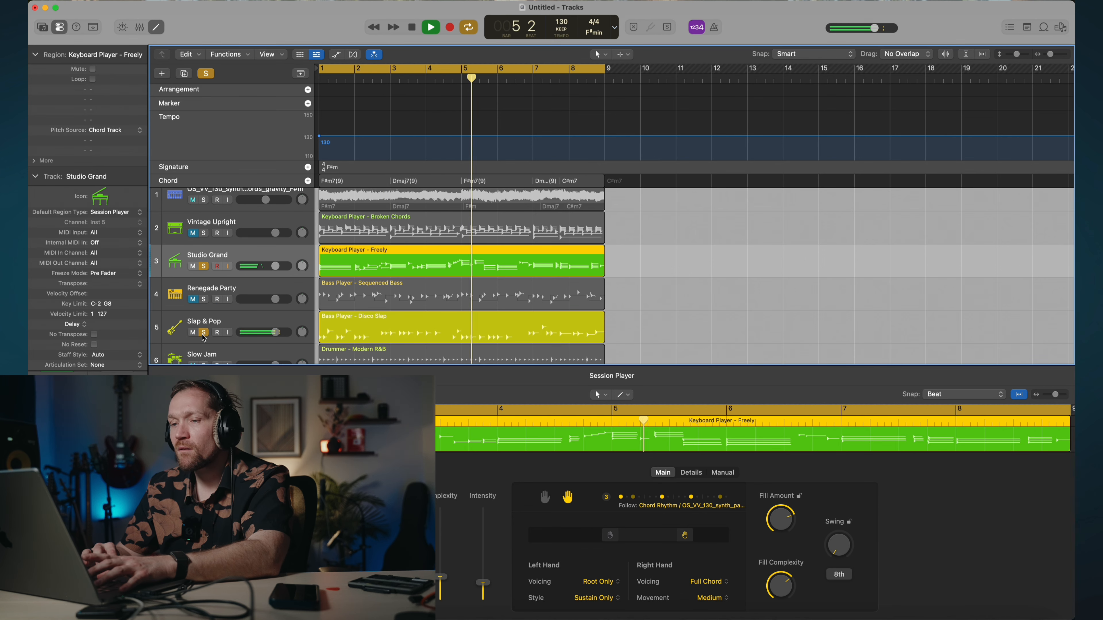
{"action": "left_click", "coordinate": [204, 333]}
{"action": "left_click", "coordinate": [203, 350]}
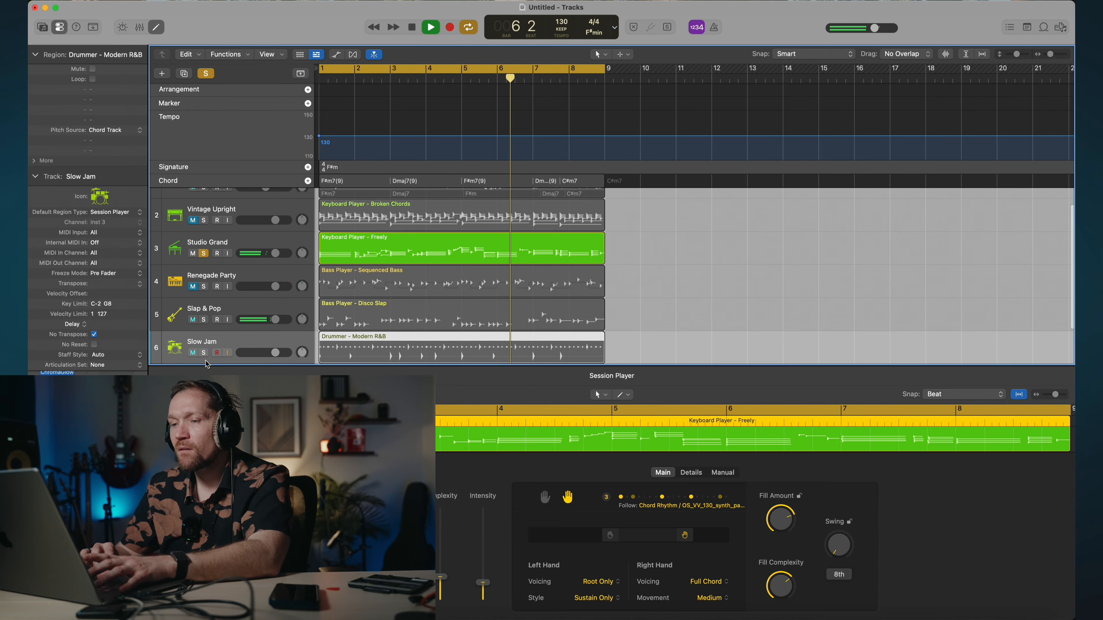
{"action": "left_click", "coordinate": [203, 220]}
{"action": "scroll", "coordinate": [204, 234], "scroll_direction": "up", "scroll_amount": 2}
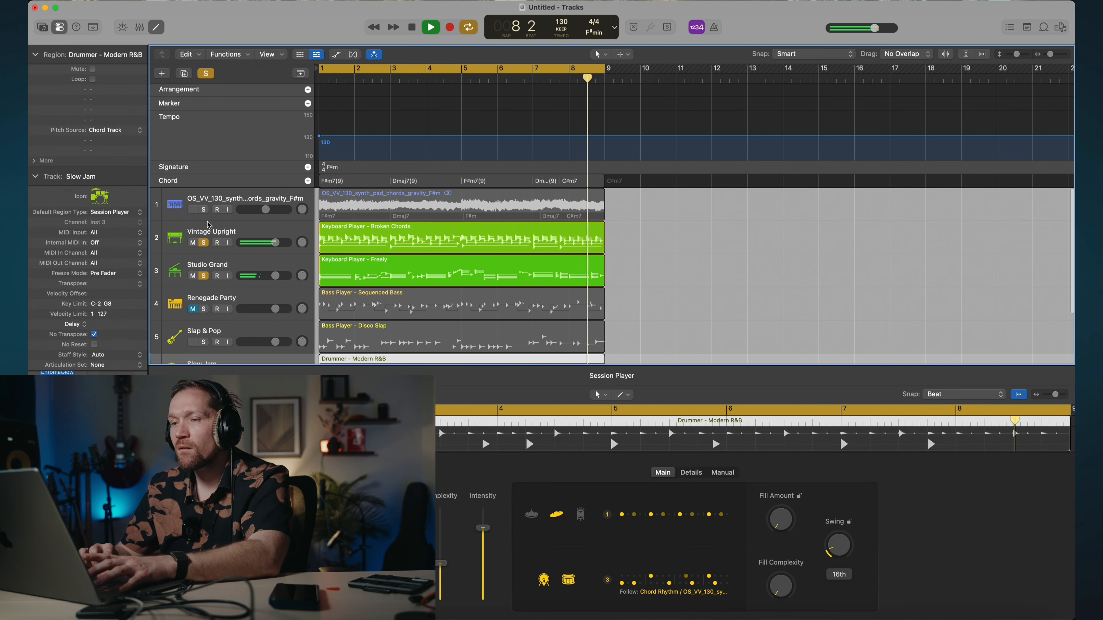
{"action": "scroll", "coordinate": [208, 287], "scroll_direction": "down", "scroll_amount": 2}
{"action": "left_click_drag", "start_coordinate": [203, 291], "coordinate": [204, 324]}
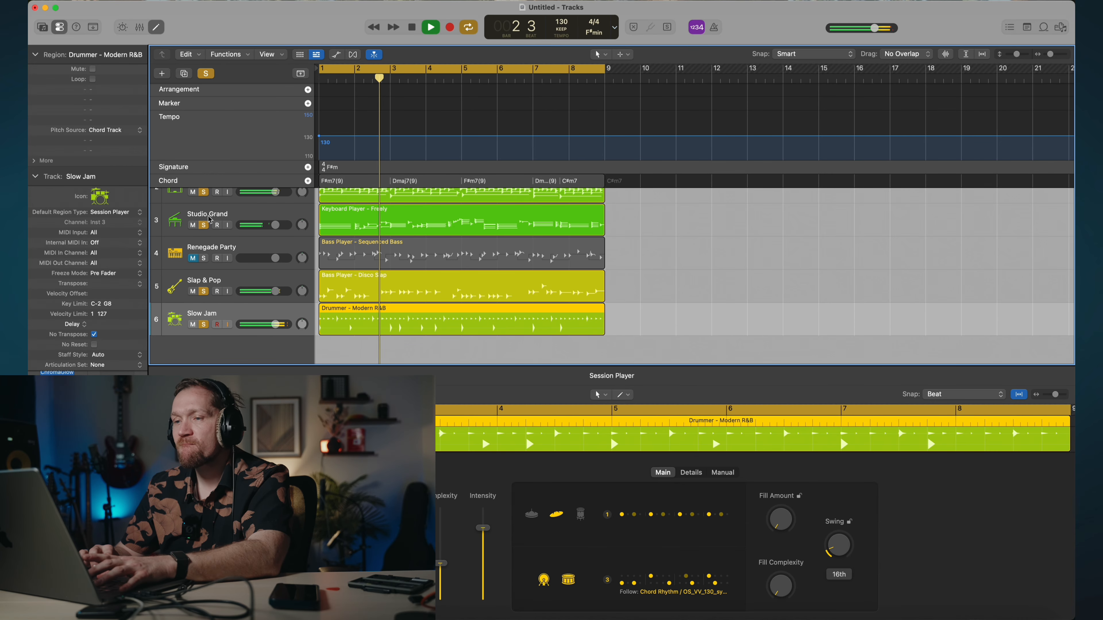
Clear all track solos to hear the full mix, then close the Session Player editor and stop playback.
{"action": "left_click", "coordinate": [206, 74]}
{"action": "scroll", "coordinate": [304, 282], "scroll_direction": "up", "scroll_amount": 2}
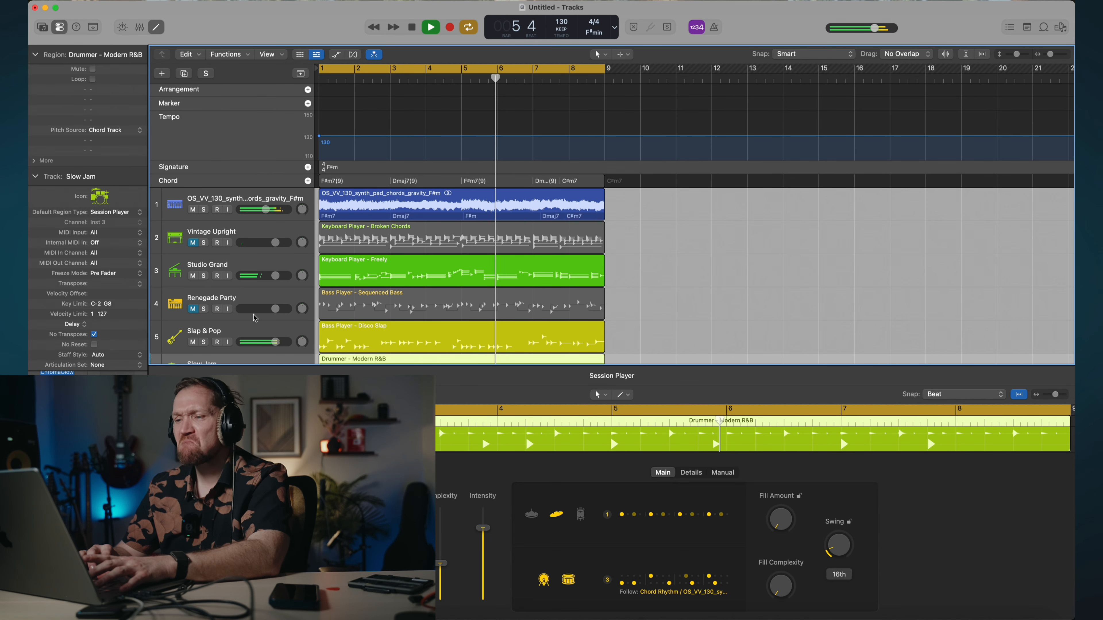
{"action": "key", "text": "e"}
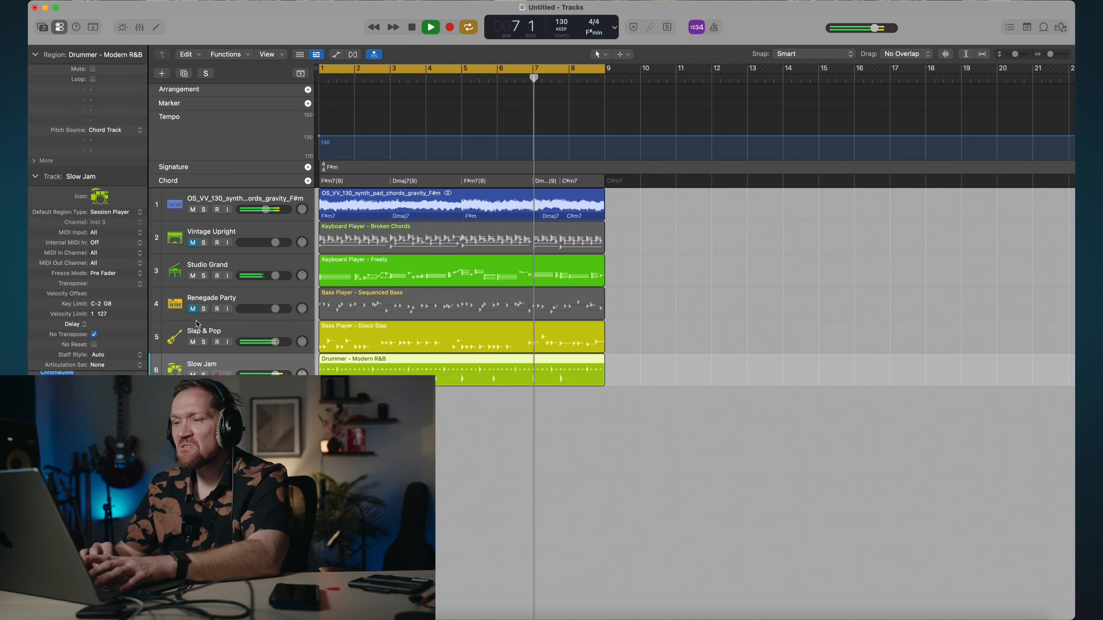
{"action": "key", "text": "space"}
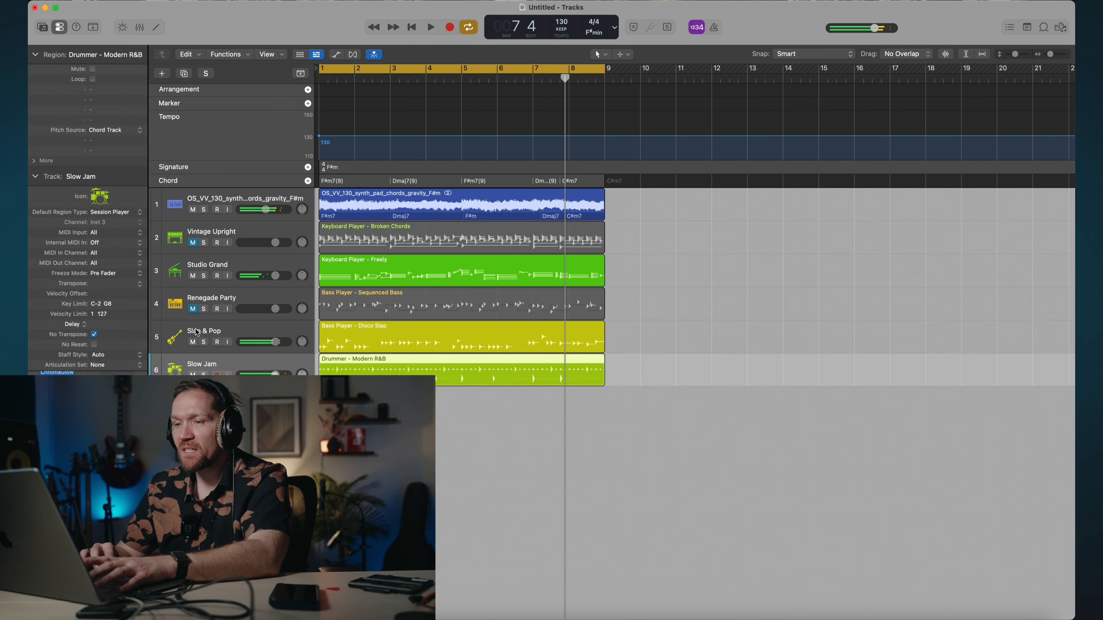
Mute the Slap & Pop track, unmute the Renegade Party track and play the arrangement.
{"action": "left_click", "coordinate": [194, 342]}
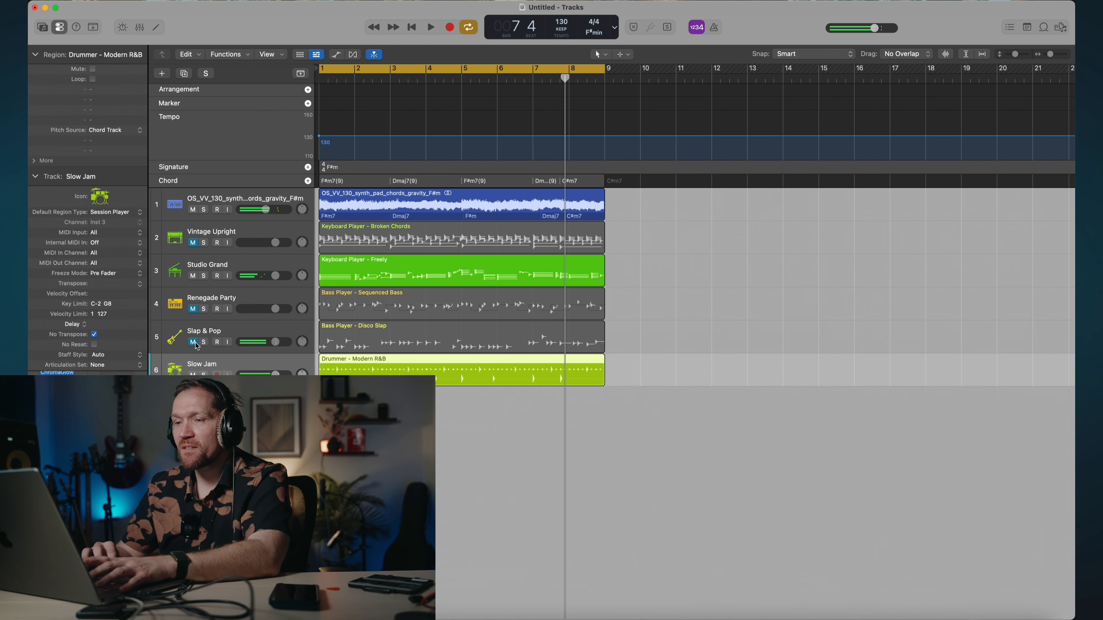
{"action": "left_click", "coordinate": [214, 301]}
{"action": "left_click", "coordinate": [193, 310]}
{"action": "key", "text": "space"}
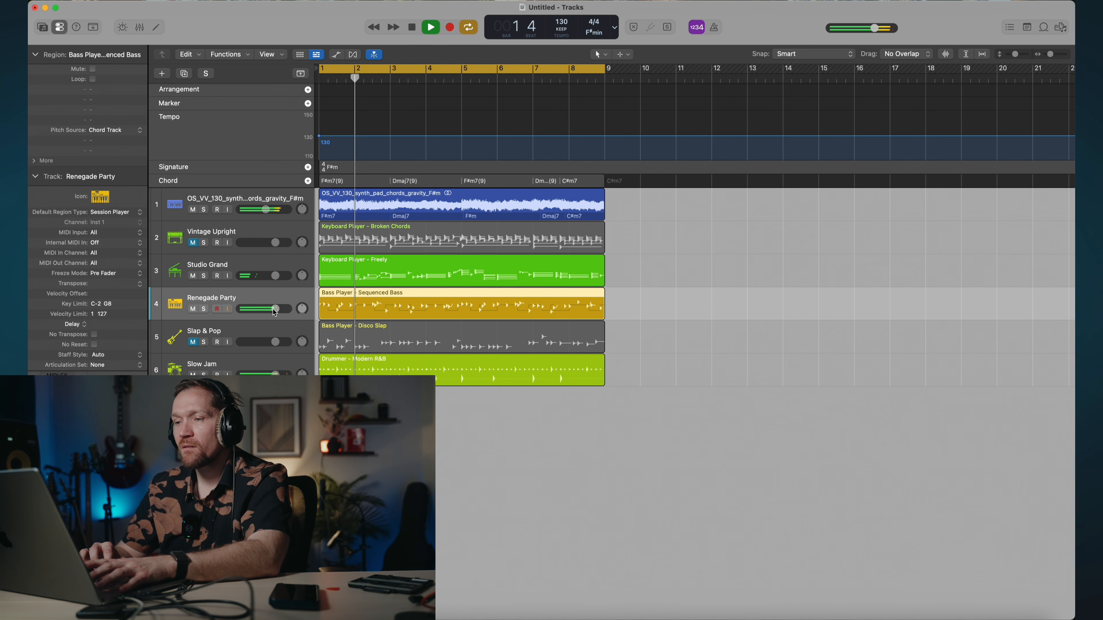
Check the Sequenced Bass region in the Session Player editor, then stop playback and mute the Renegade Party track.
{"action": "double_click", "coordinate": [365, 307]}
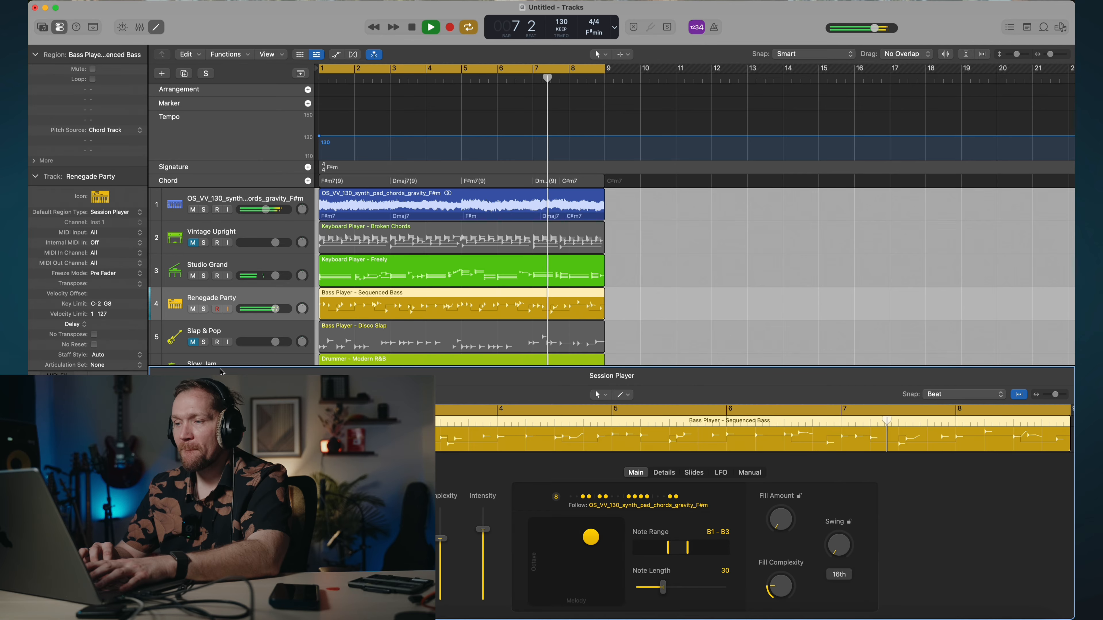
{"action": "key", "text": "e"}
{"action": "key", "text": "space"}
{"action": "key", "text": "m"}
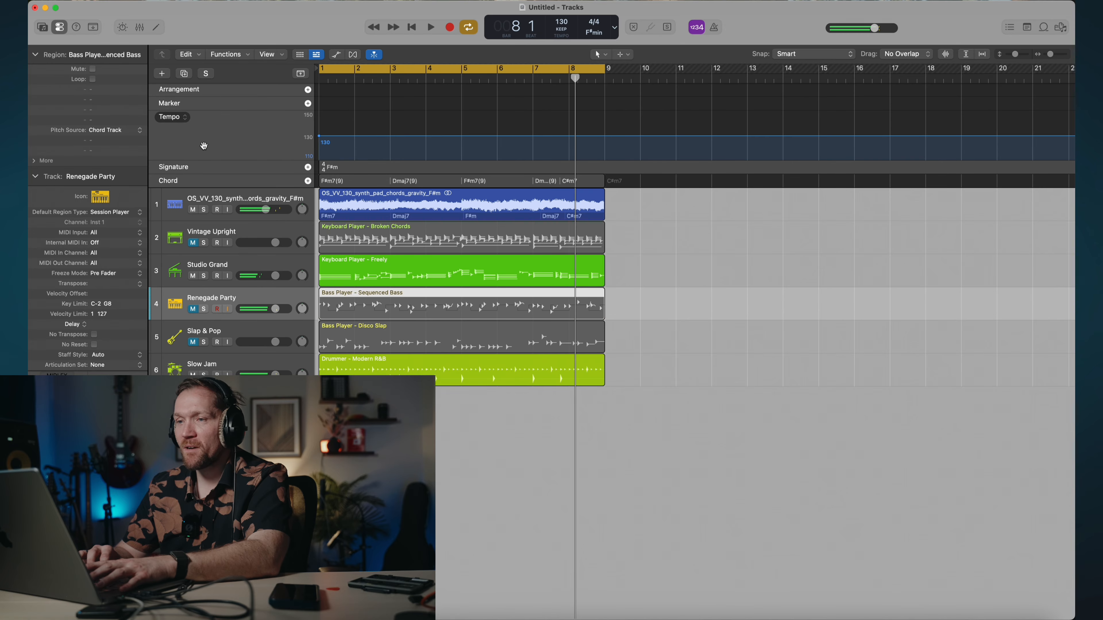
Create a new Bass Player session track with the Modern R&B style.
{"action": "left_click", "coordinate": [161, 74]}
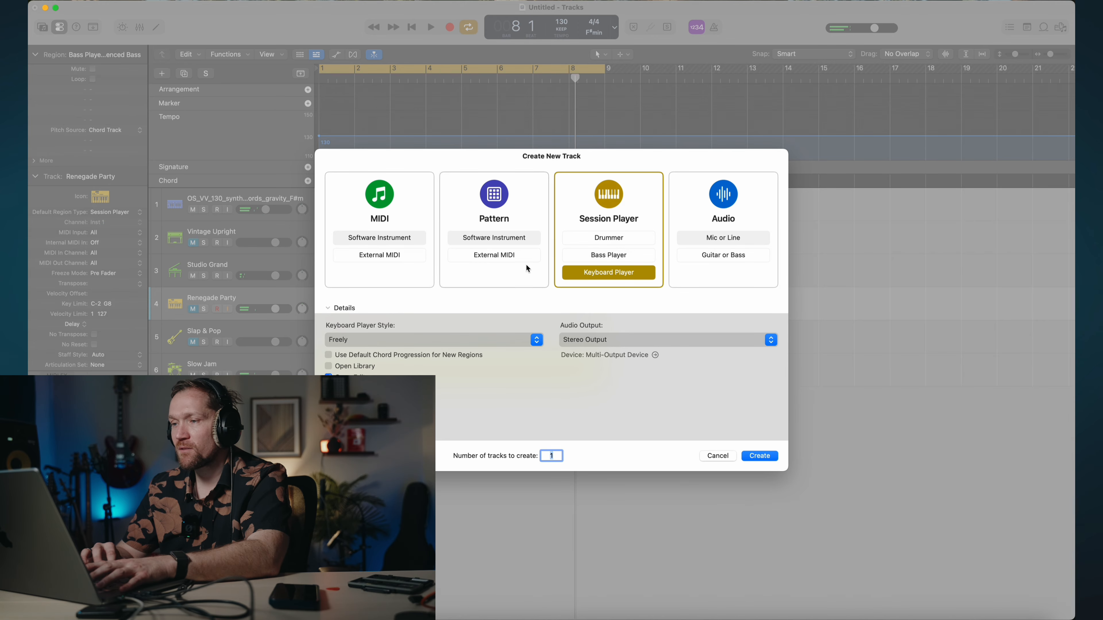
{"action": "left_click", "coordinate": [601, 258]}
{"action": "left_click", "coordinate": [380, 340]}
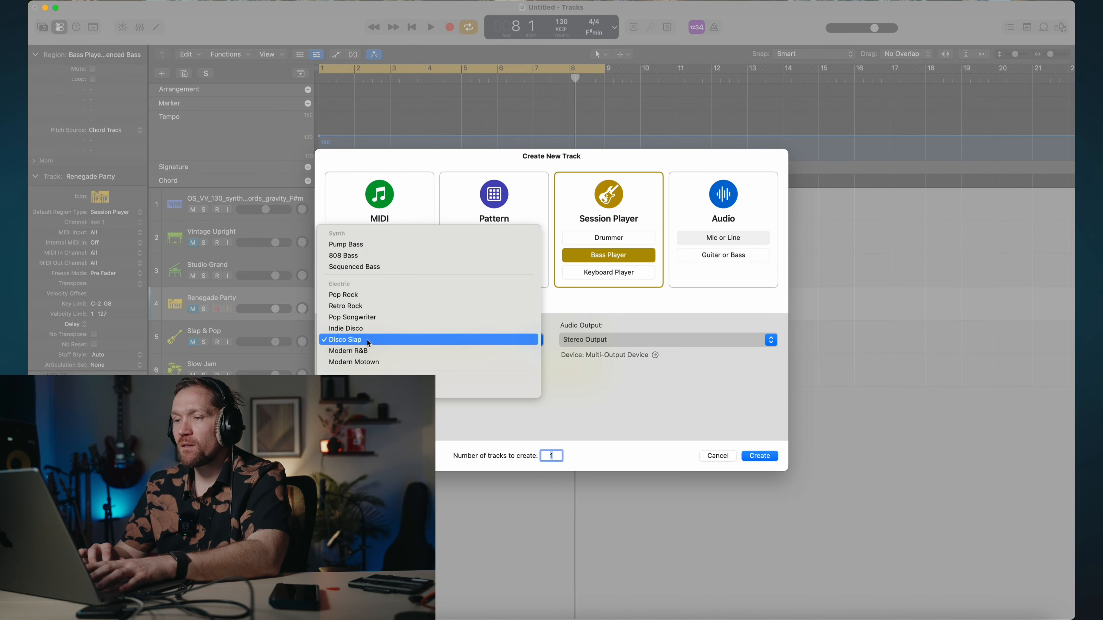
{"action": "left_click", "coordinate": [367, 351]}
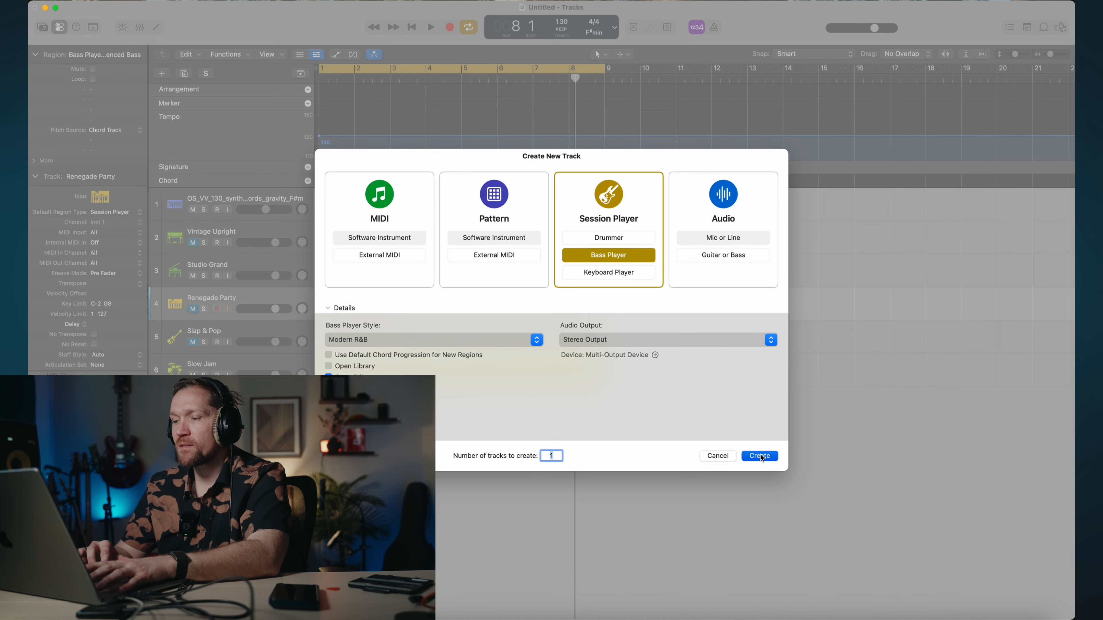
{"action": "key", "text": "Return"}
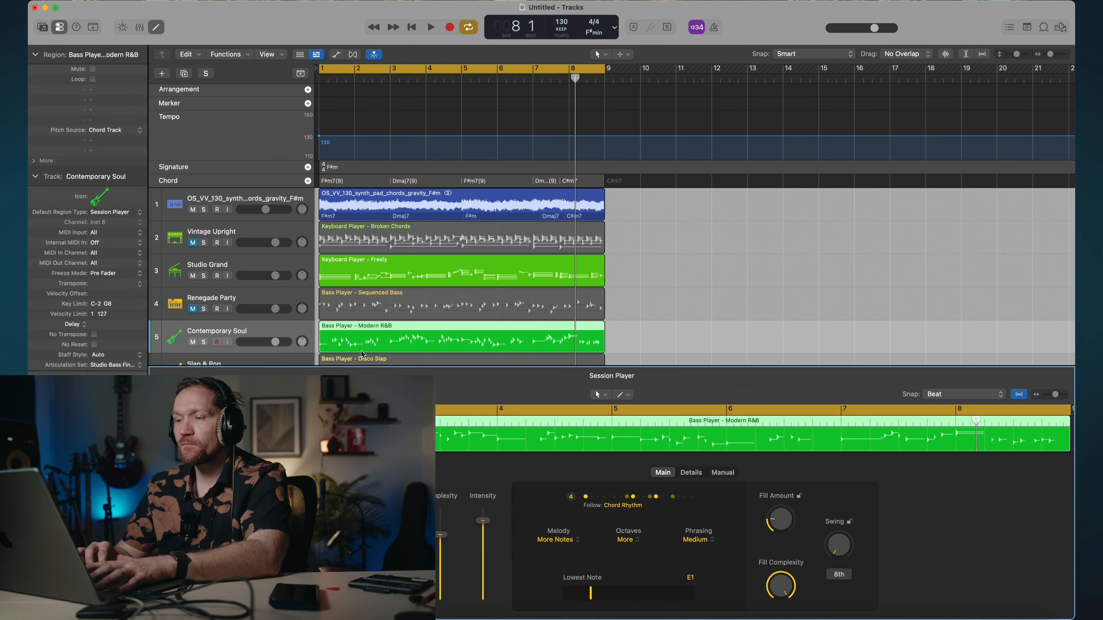
Make the Modern R&B bass region follow the rhythm of the OS_VV_130_synth_pad_chords_gravity_F#m track and play the result.
{"action": "left_click", "coordinate": [368, 265]}
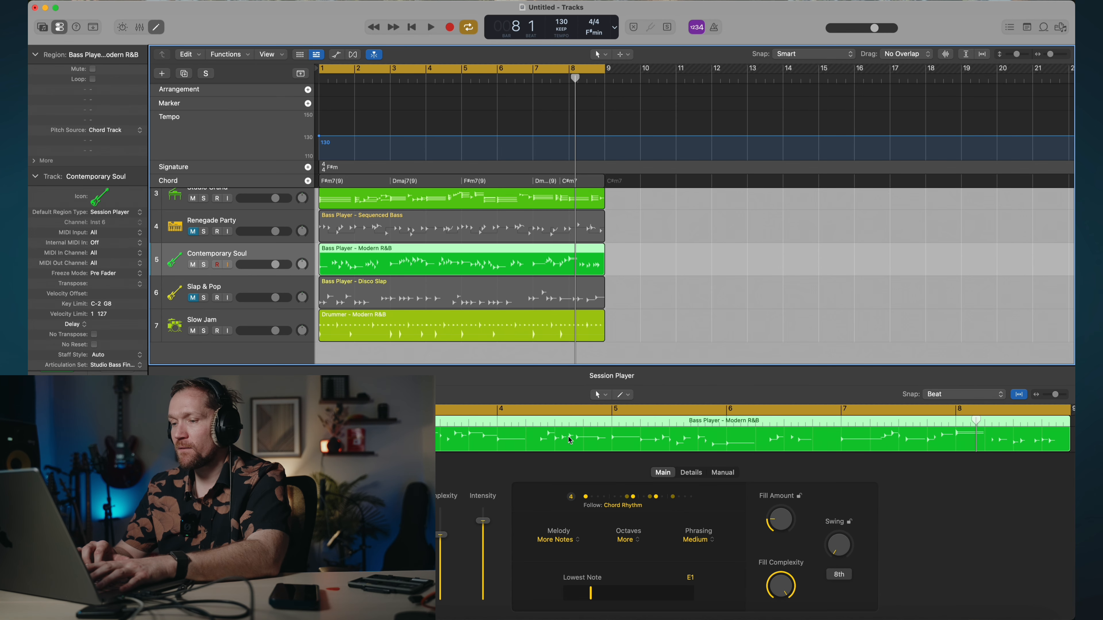
{"action": "left_click", "coordinate": [652, 506]}
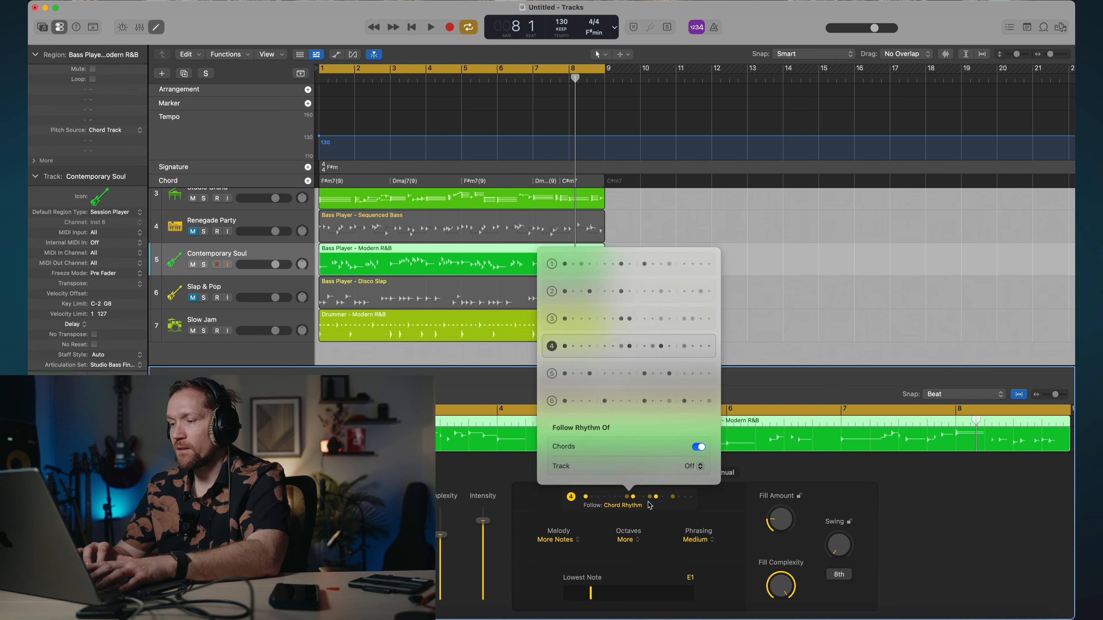
{"action": "left_click", "coordinate": [698, 467]}
{"action": "left_click", "coordinate": [714, 478]}
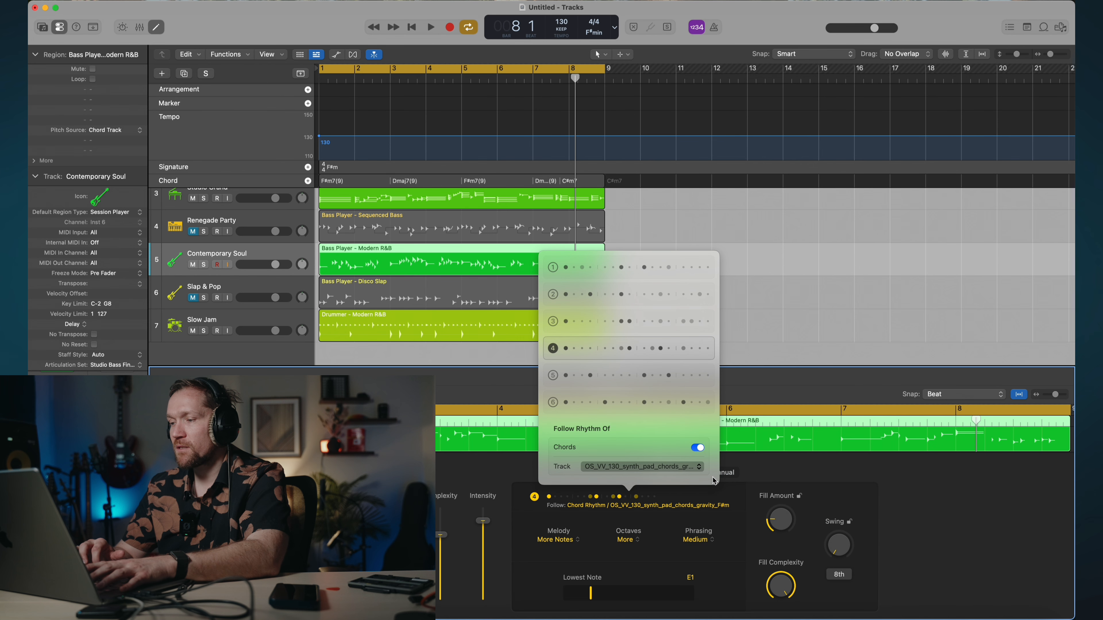
{"action": "key", "text": "Escape"}
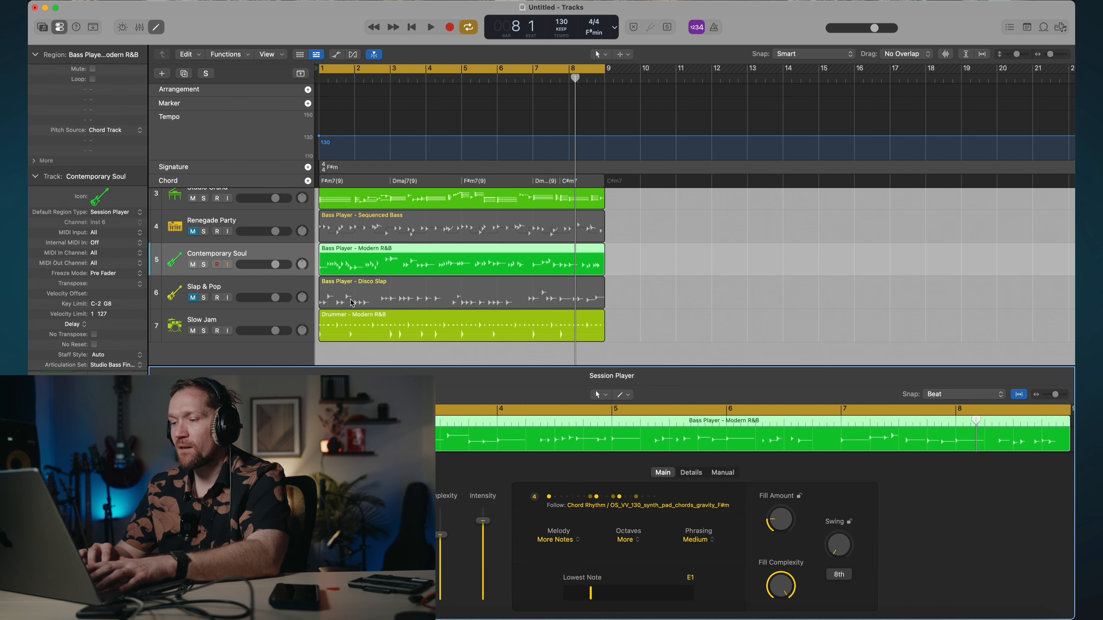
{"action": "key", "text": "space"}
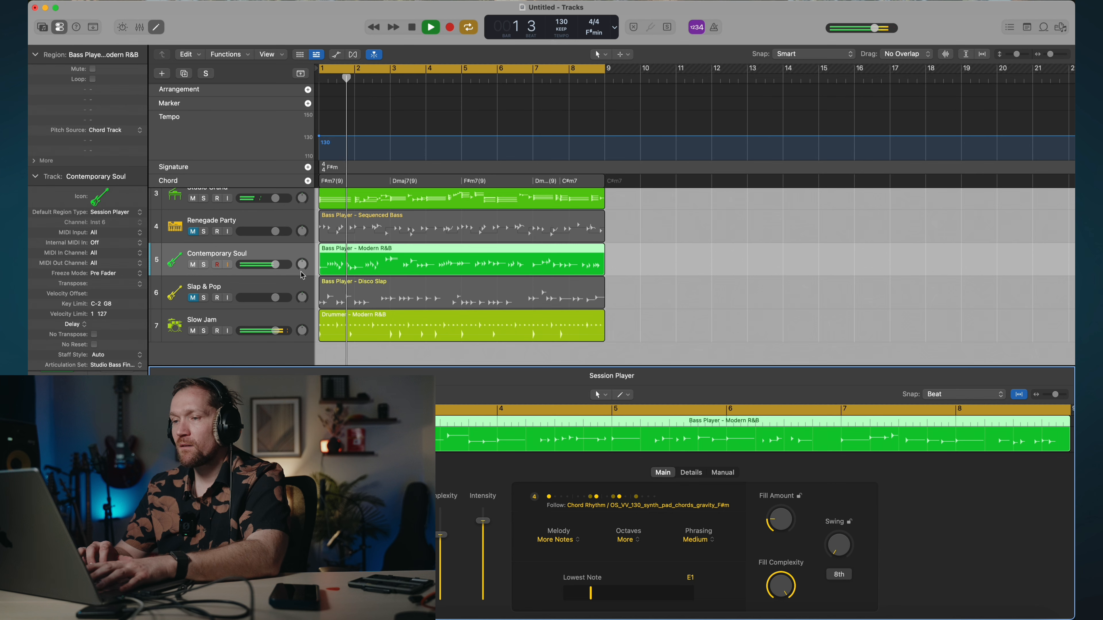
Set the Modern R&B bass region's tempo feel to Half Time and play the arrangement from the start.
{"action": "left_click", "coordinate": [696, 473]}
{"action": "left_click", "coordinate": [780, 590]}
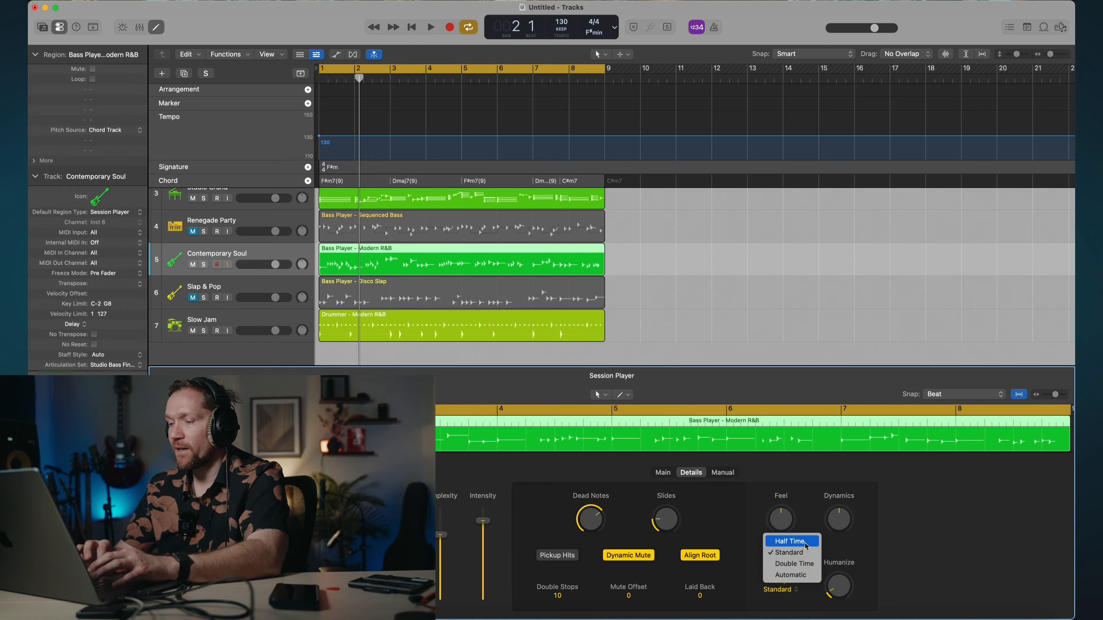
{"action": "left_click", "coordinate": [805, 542]}
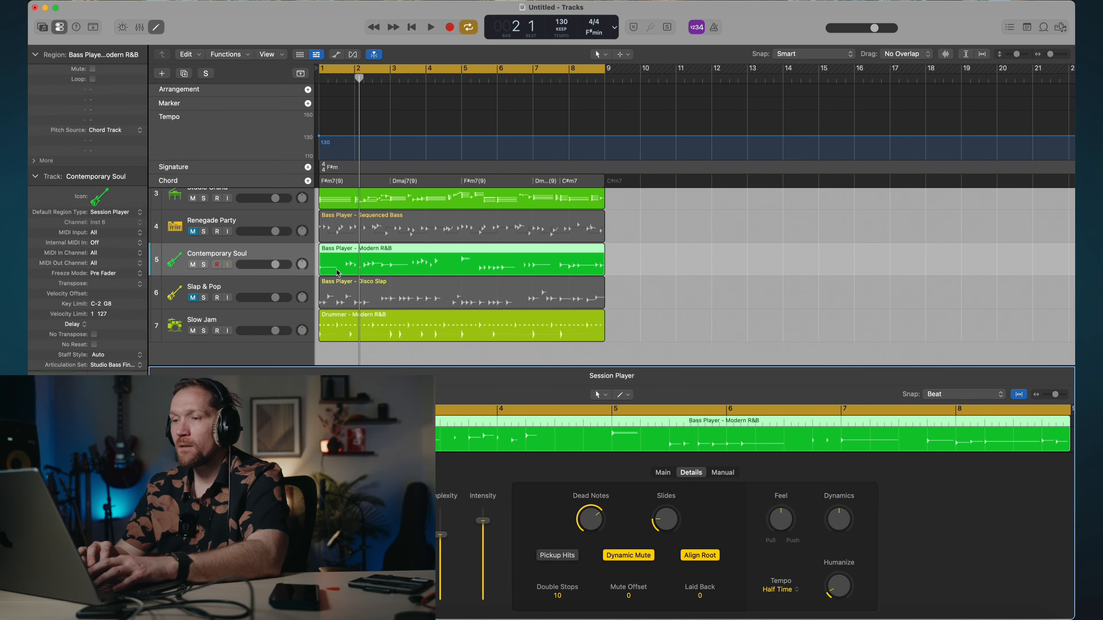
{"action": "key", "text": "Return"}
{"action": "key", "text": "space"}
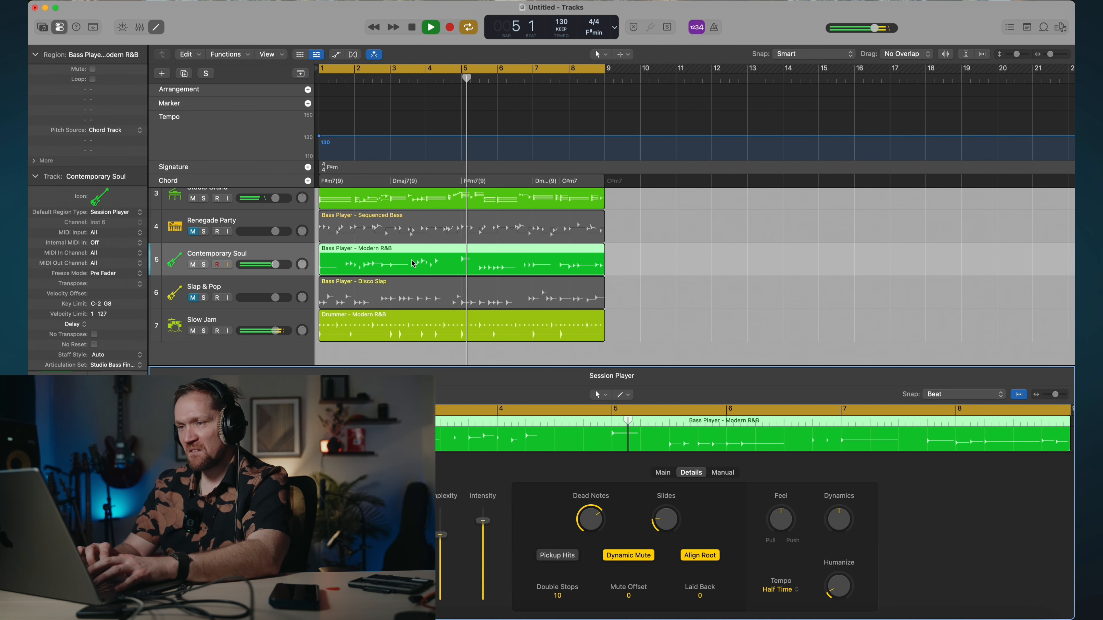
Open the Main settings of the Studio Grand's Freely region and lower its complexity.
{"action": "scroll", "coordinate": [412, 260], "scroll_direction": "up", "scroll_amount": 2}
{"action": "left_click", "coordinate": [395, 243]}
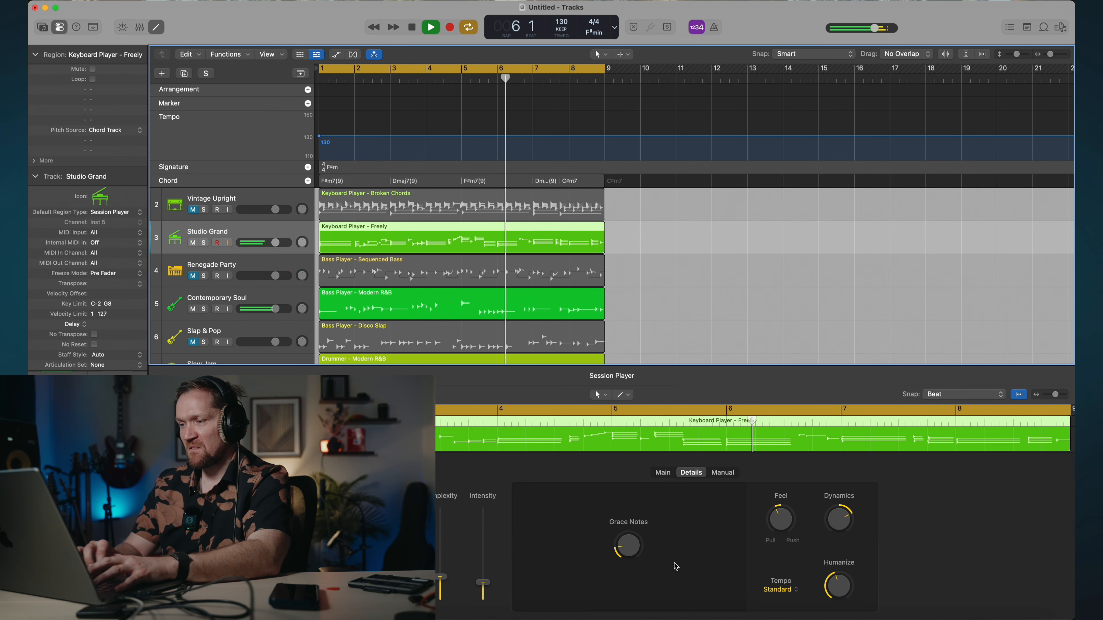
{"action": "left_click", "coordinate": [664, 473]}
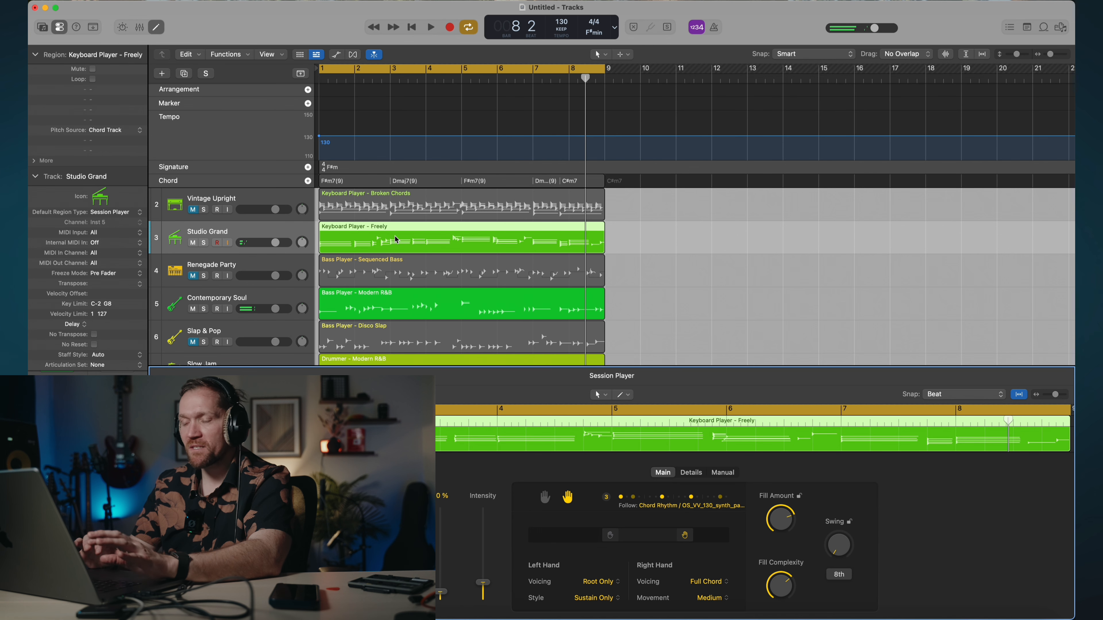
Play the arrangement from the start and close the Session Player editor.
{"action": "key", "text": "Return"}
{"action": "key", "text": "space"}
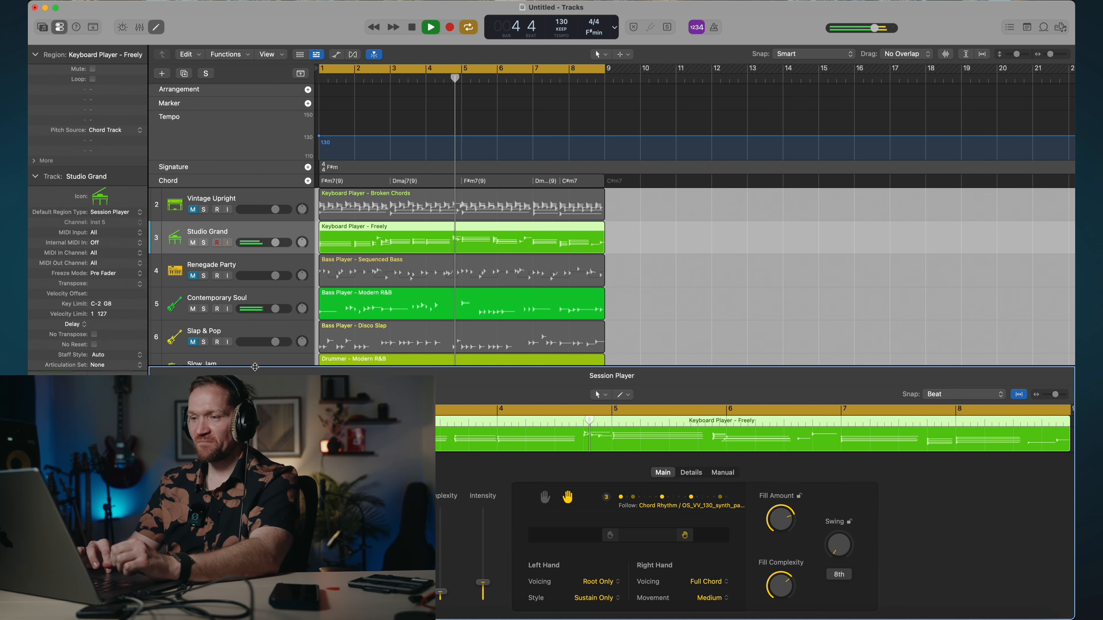
{"action": "key", "text": "e"}
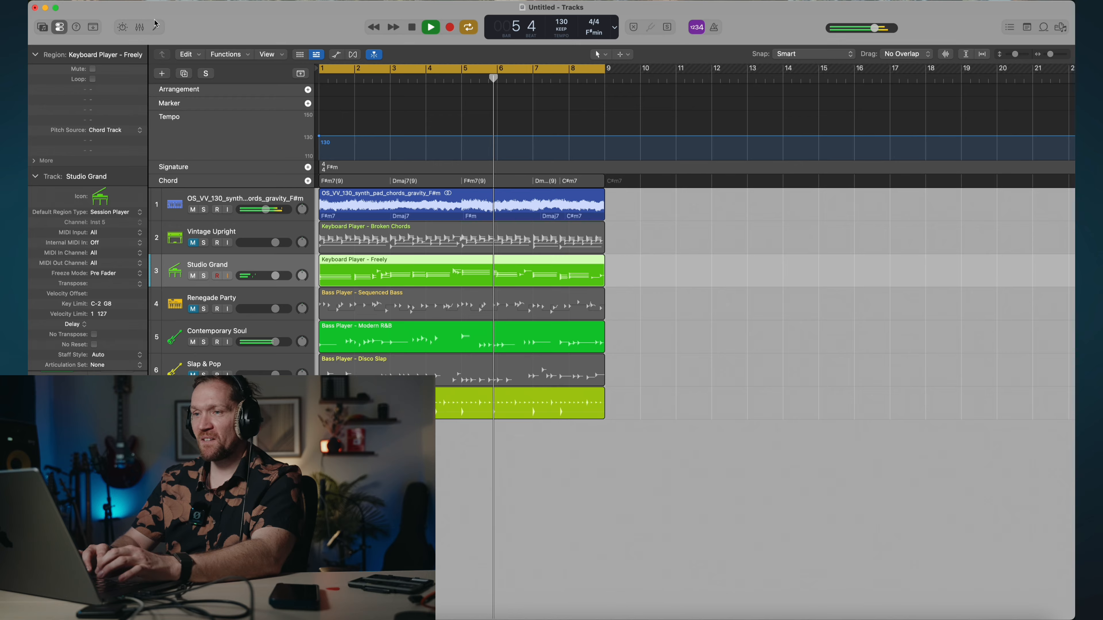
Create a new empty track with the Studio Grand sound and set up Musical Typing for it at octave C5.
{"action": "key", "text": "super+d"}
{"action": "key", "text": "super+k"}
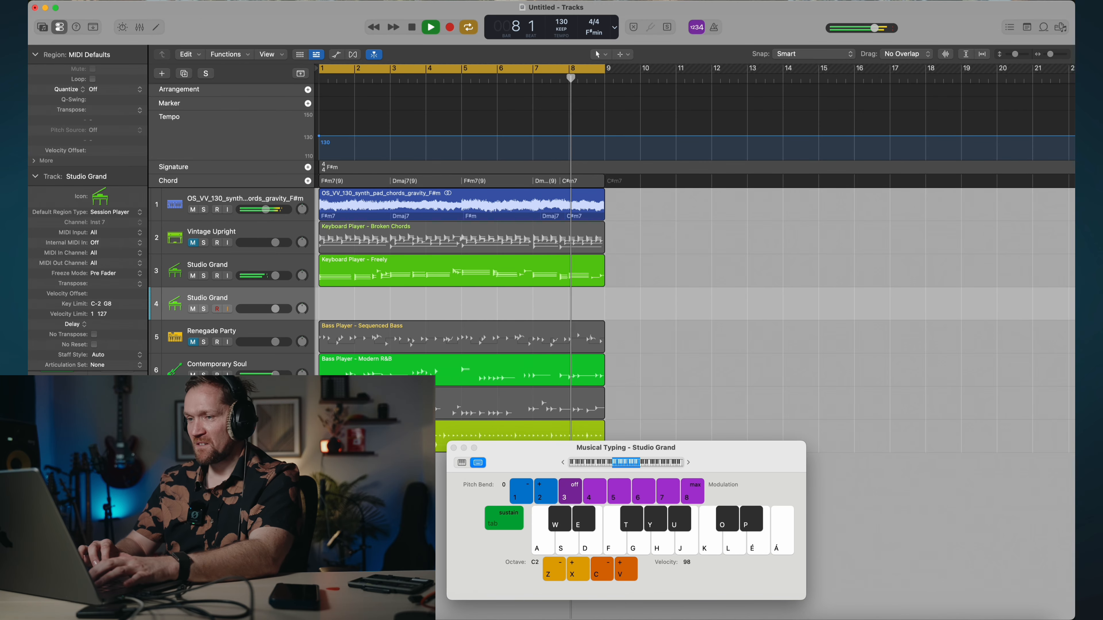
{"action": "key", "text": "space"}
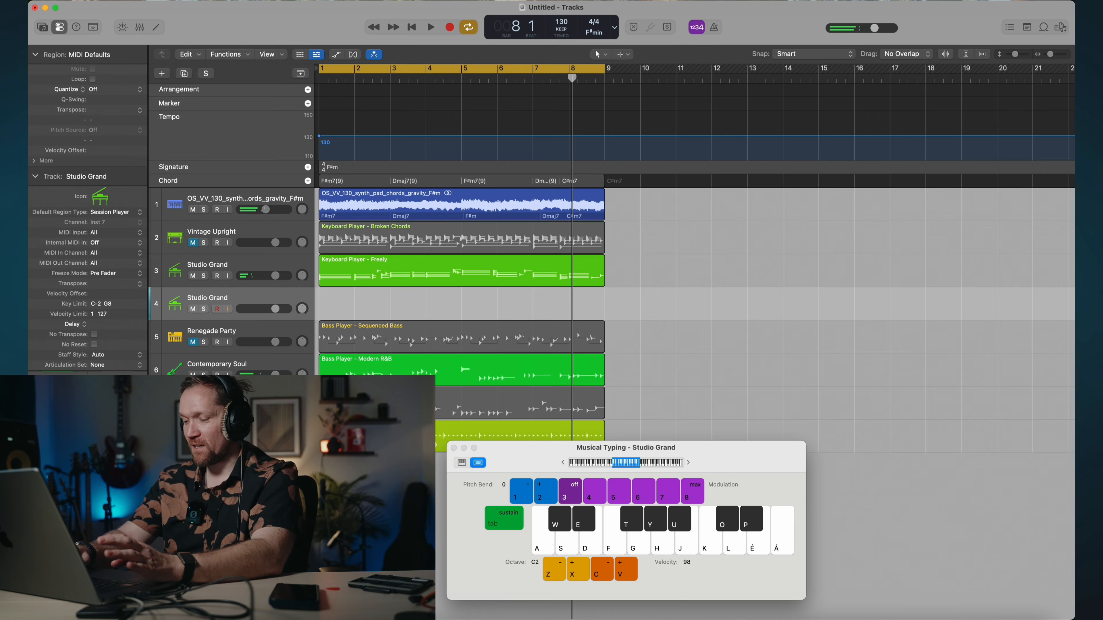
{"action": "key", "text": "super+k"}
{"action": "key", "text": "super+k"}
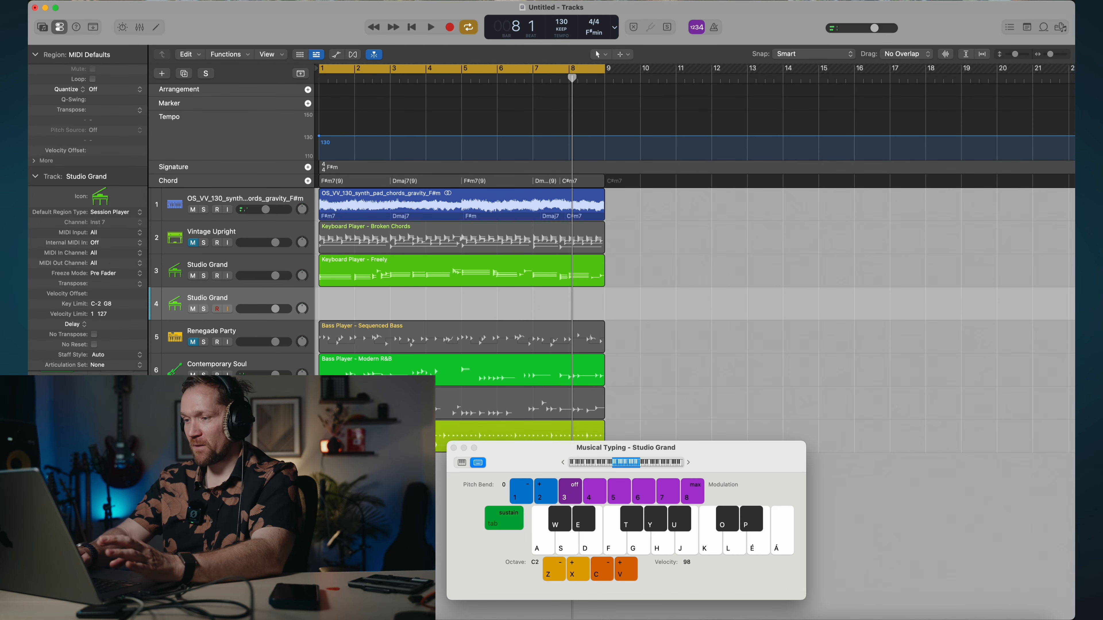
{"action": "key", "text": "j"}
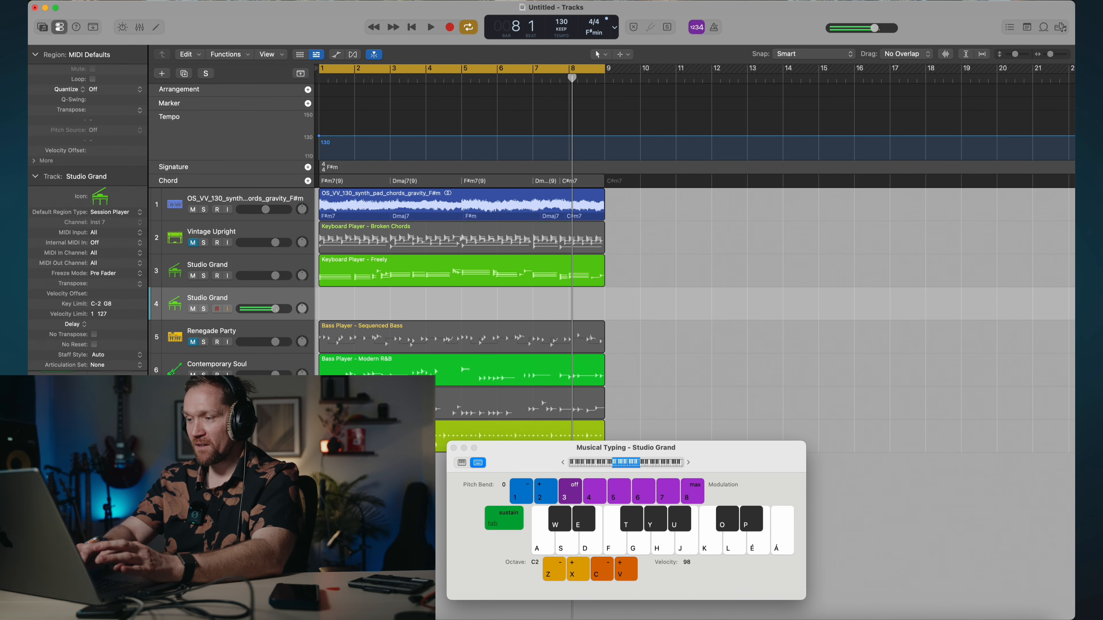
{"action": "key", "text": "x"}
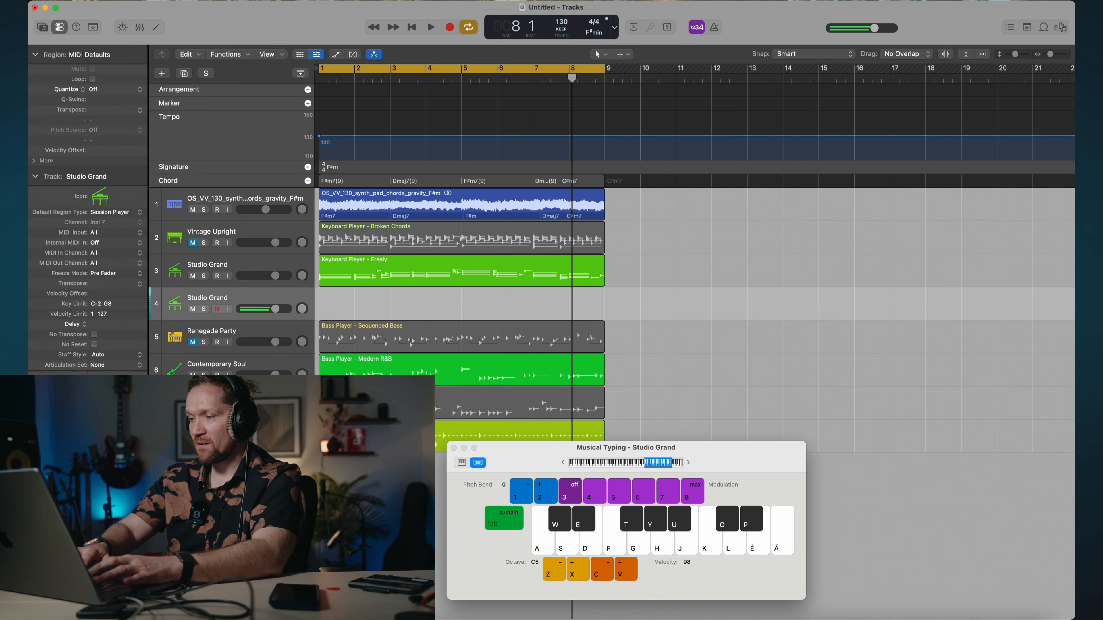
Improvise a piano melody with Musical Typing on the empty Studio Grand track while the arrangement plays, without recording.
{"action": "key", "text": "space"}
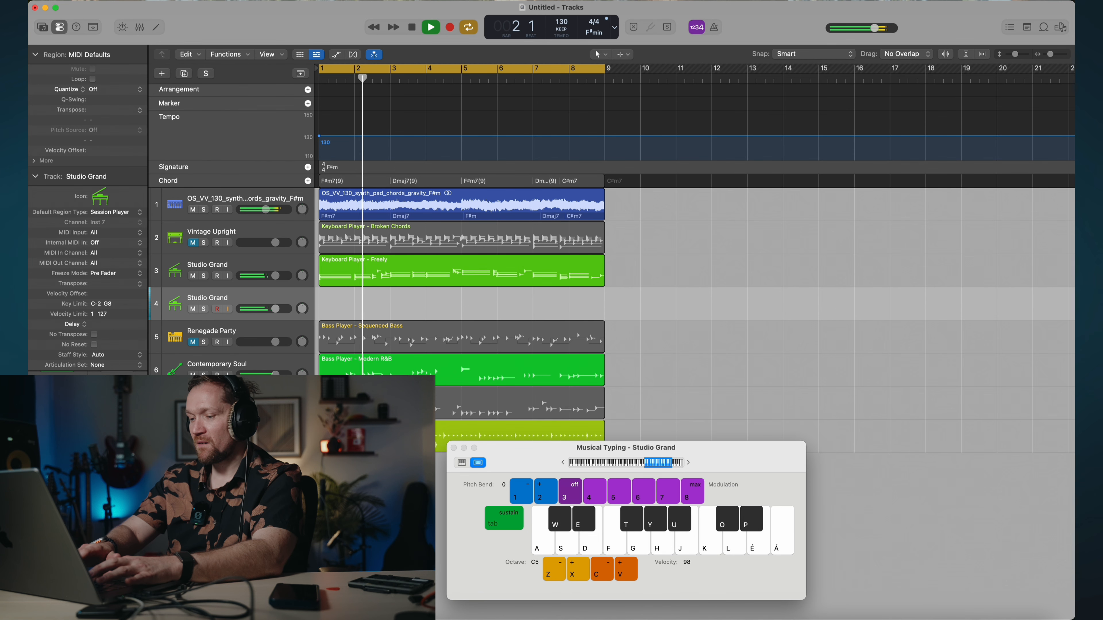
{"action": "key", "text": "y"}
{"action": "key", "text": "y"}
{"action": "key", "text": "j"}
{"action": "key", "text": "y"}
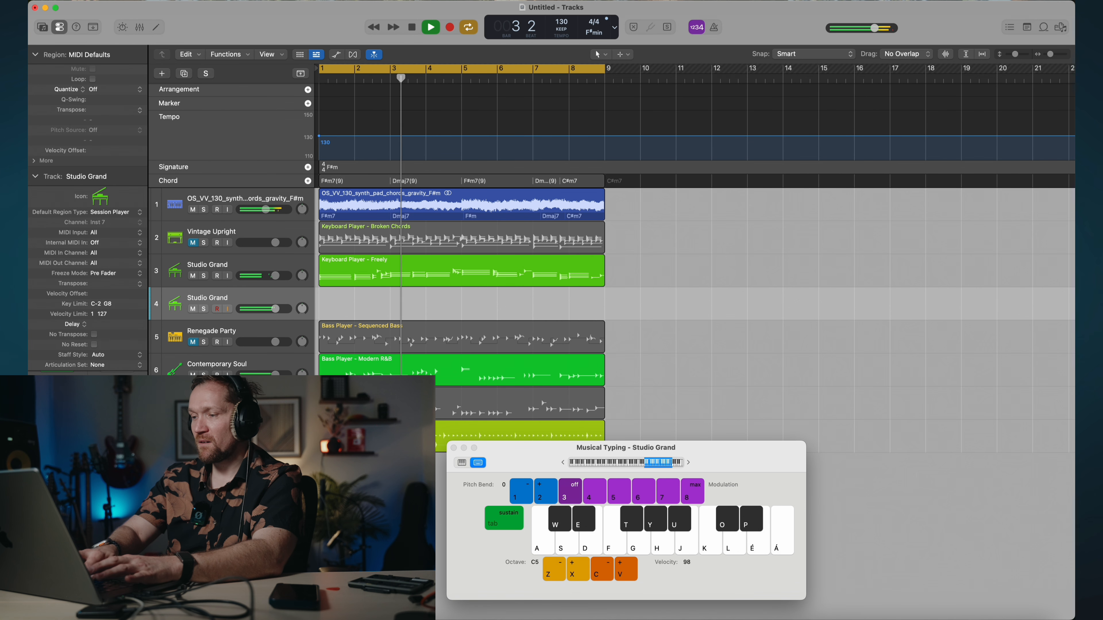
{"action": "key", "text": "d"}
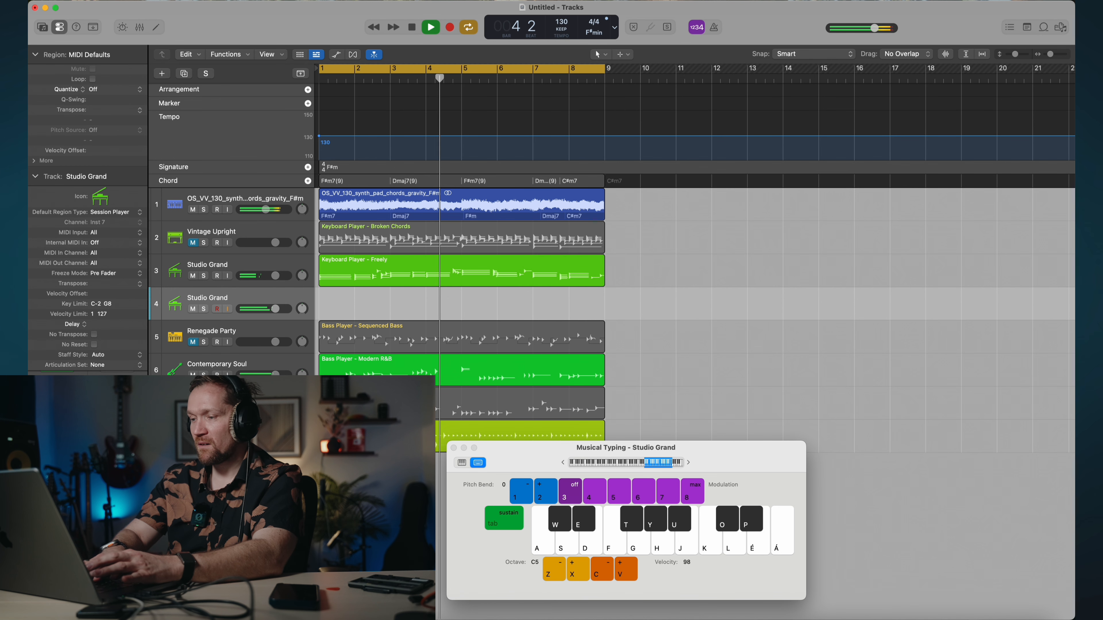
{"action": "key", "text": "t"}
{"action": "key", "text": "y"}
{"action": "key", "text": "j"}
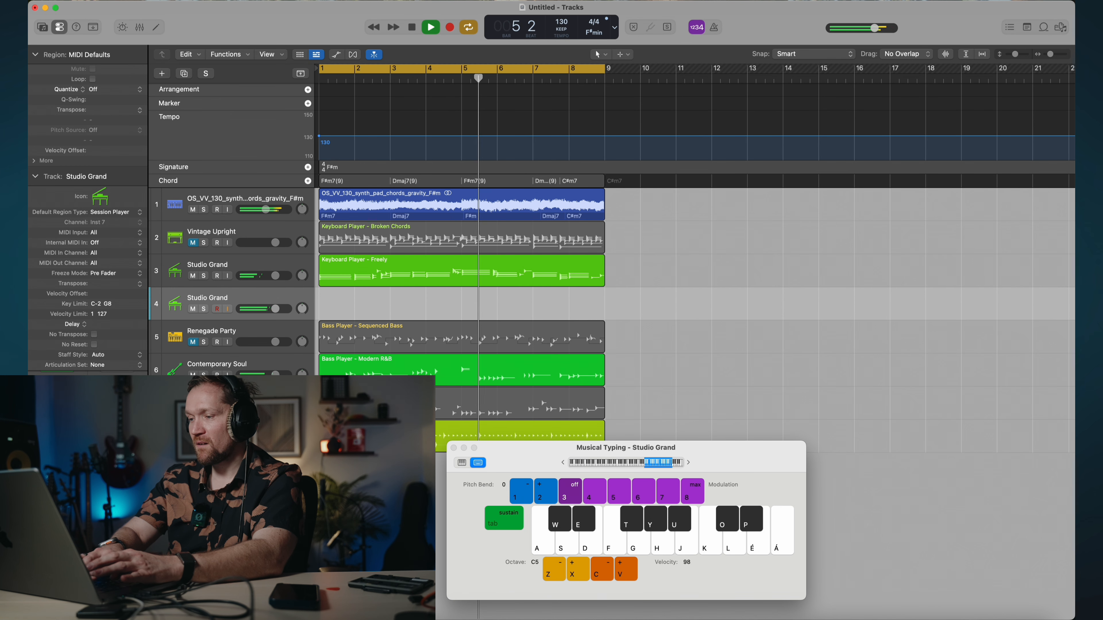
{"action": "key", "text": "j"}
{"action": "key", "text": "j"}
{"action": "key", "text": "j"}
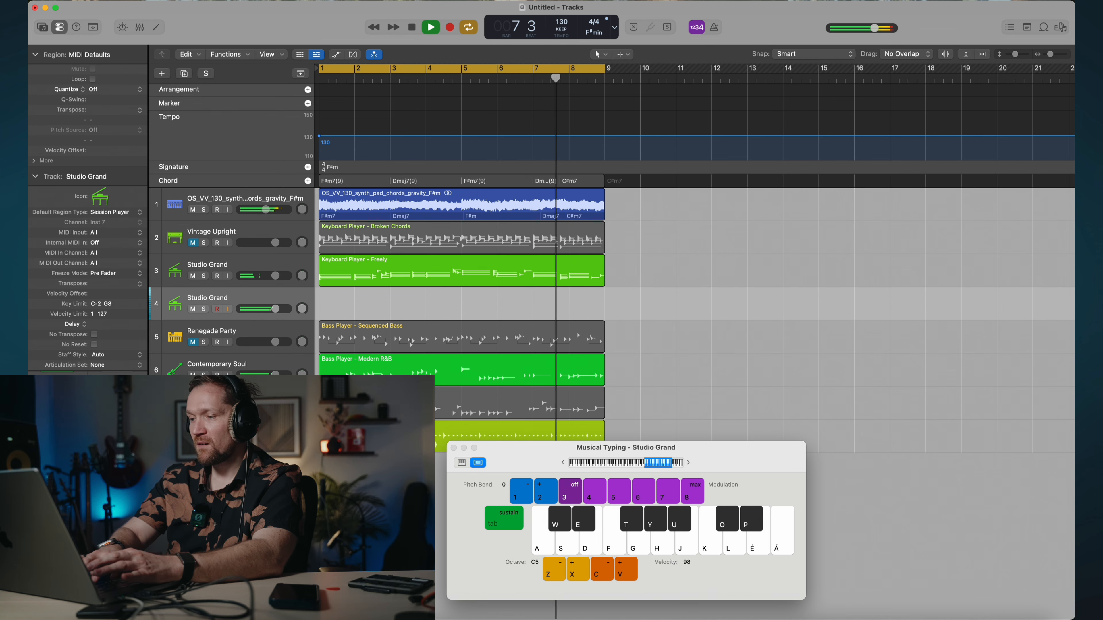
{"action": "key", "text": "d"}
{"action": "key", "text": "d"}
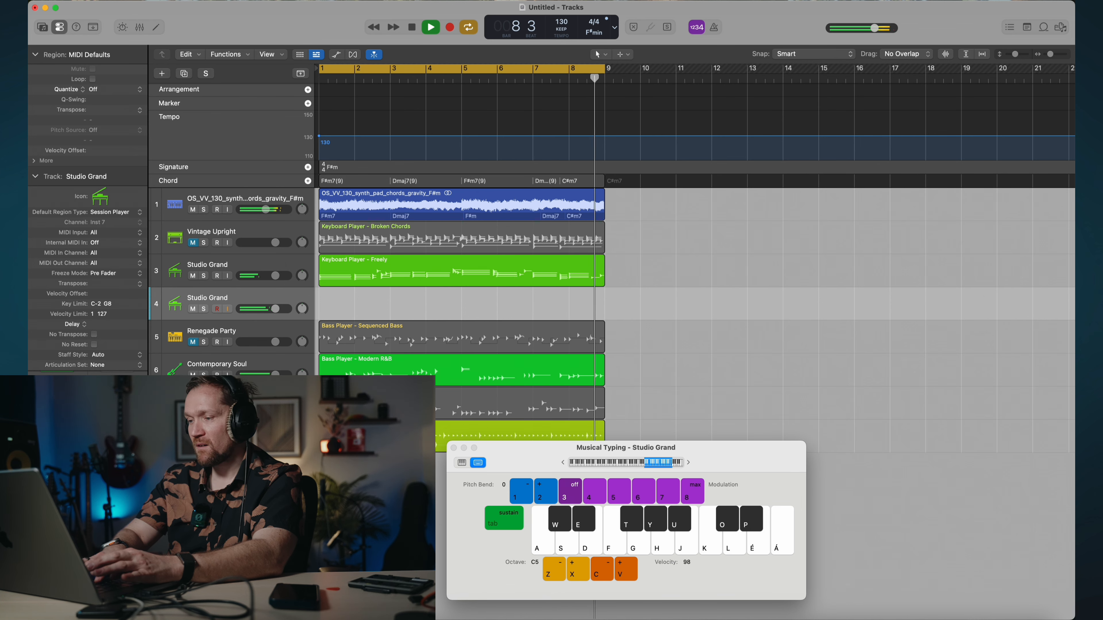
{"action": "key", "text": "d"}
{"action": "key", "text": "t"}
{"action": "key", "text": "y"}
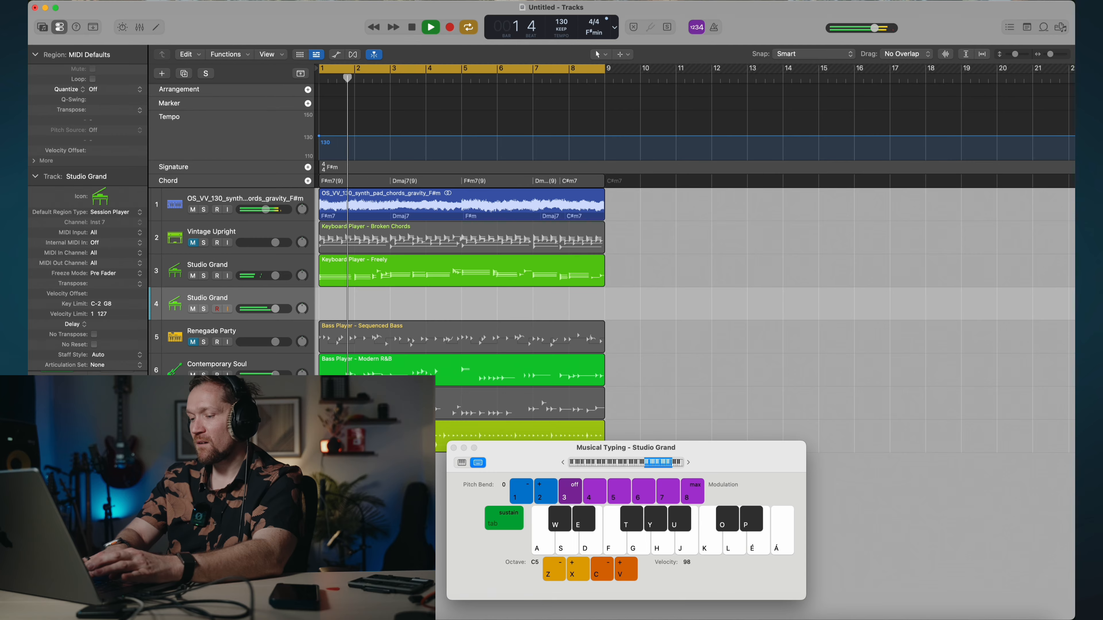
{"action": "key", "text": "y"}
{"action": "key", "text": "t"}
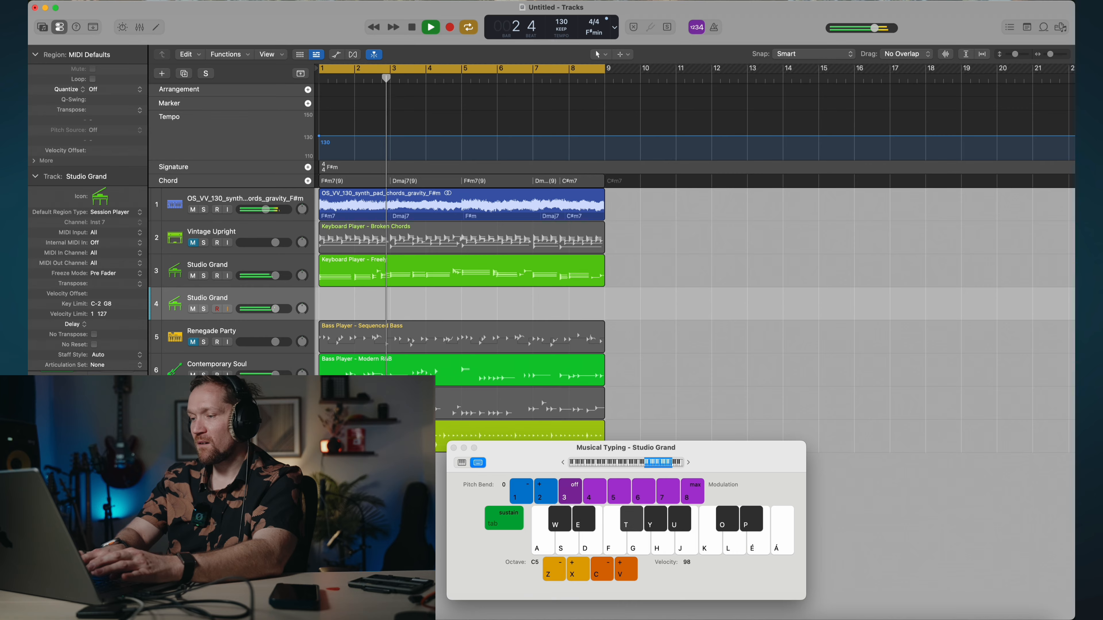
{"action": "key", "text": "t"}
{"action": "key", "text": "e"}
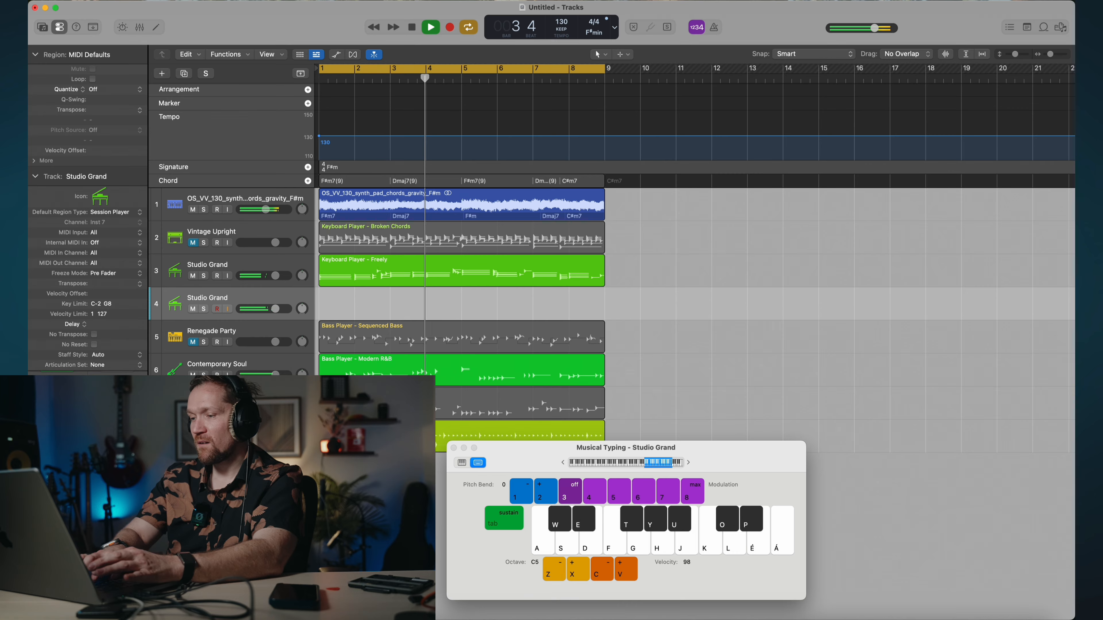
{"action": "key", "text": "e"}
{"action": "key", "text": "e"}
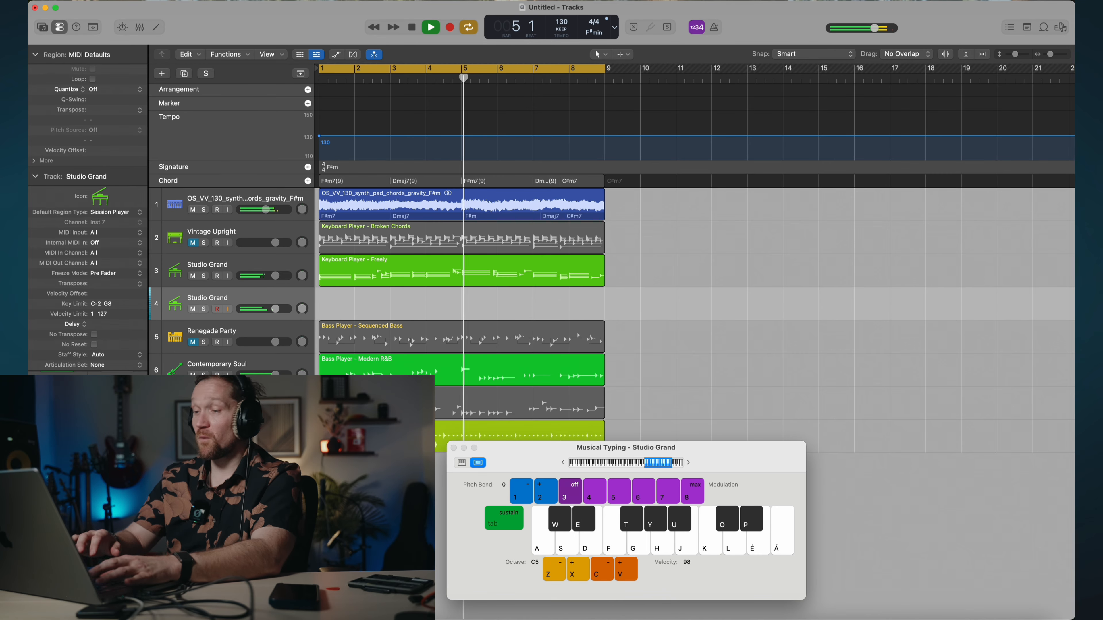
{"action": "key", "text": "space"}
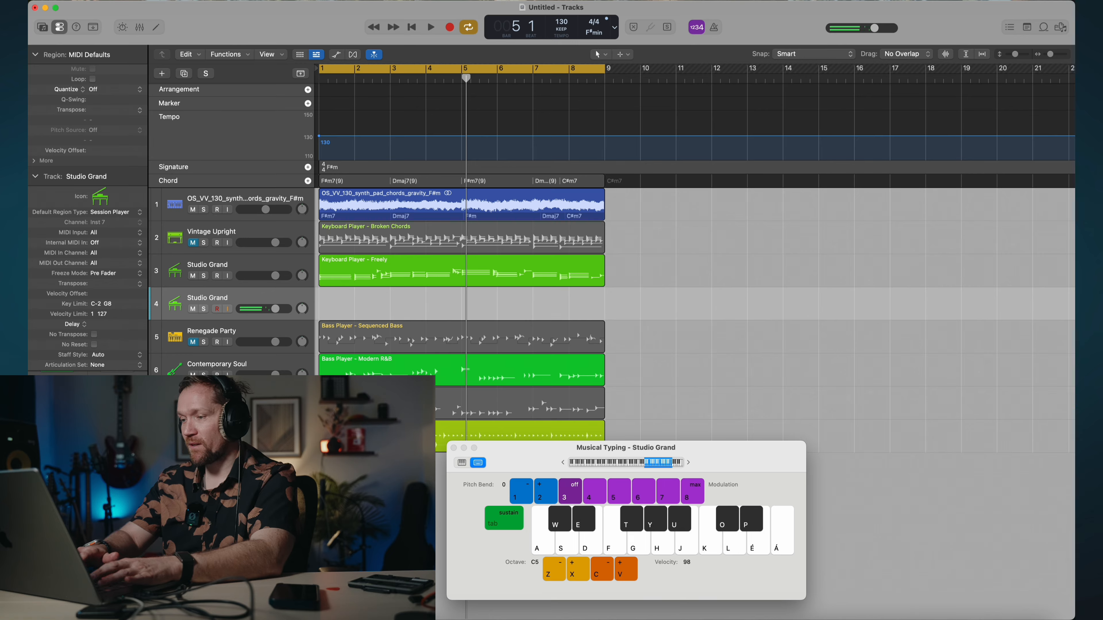
Restart the arrangement from the beginning and try out a second piano melody on the empty Studio Grand track, then stop playback.
{"action": "key", "text": "Return"}
{"action": "key", "text": "space"}
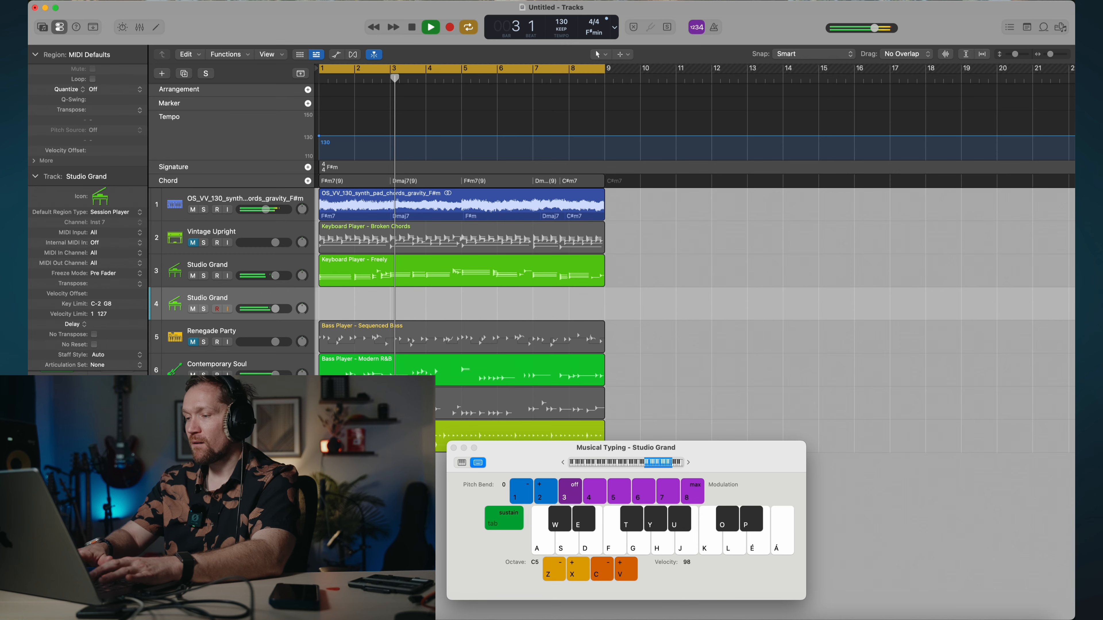
{"action": "key", "text": "o"}
{"action": "key", "text": "o"}
{"action": "key", "text": "o"}
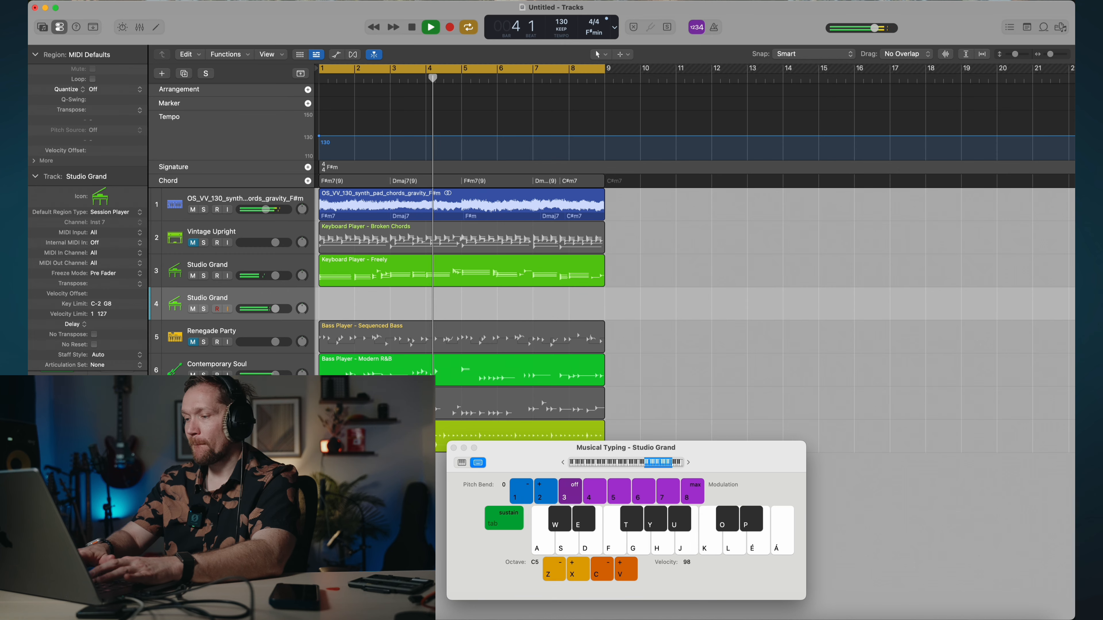
{"action": "key", "text": "o"}
{"action": "key", "text": "o"}
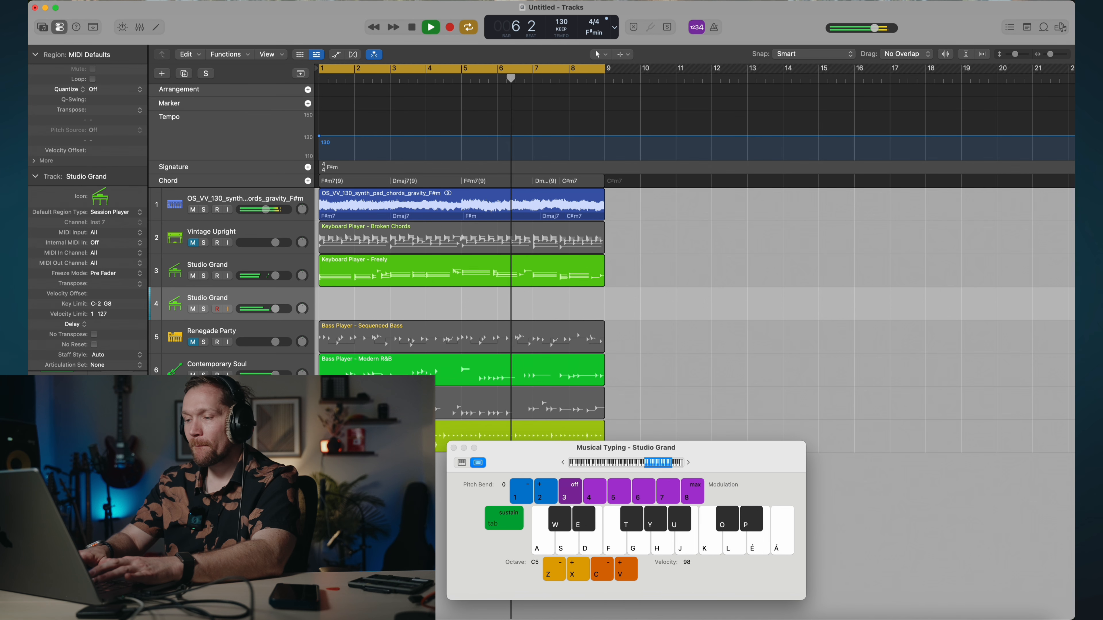
{"action": "key", "text": "o"}
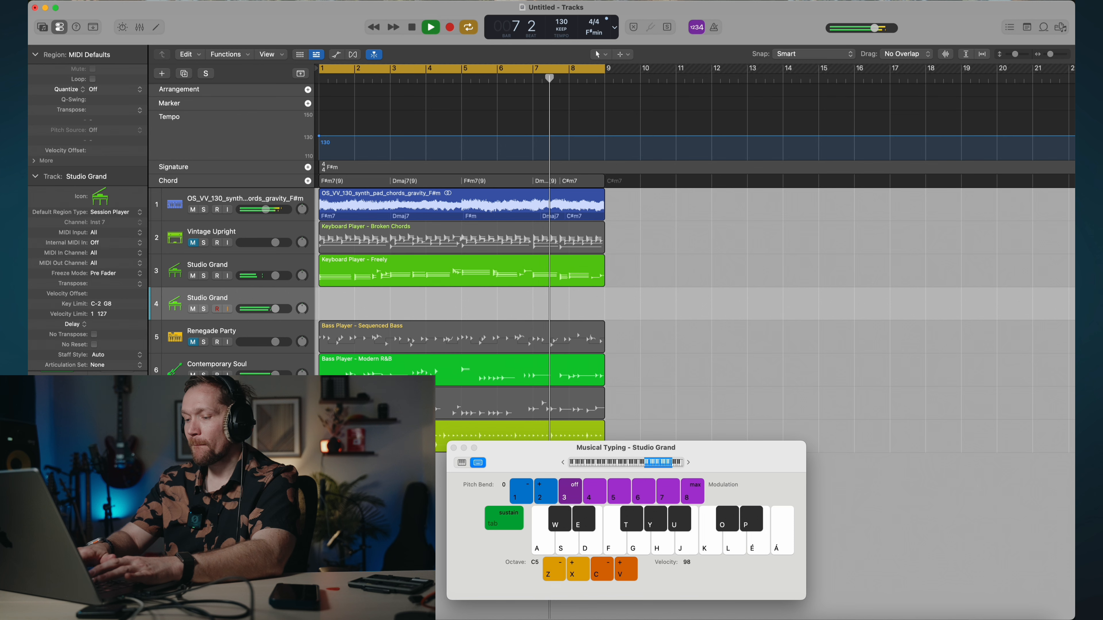
{"action": "key", "text": "y"}
{"action": "key", "text": "d"}
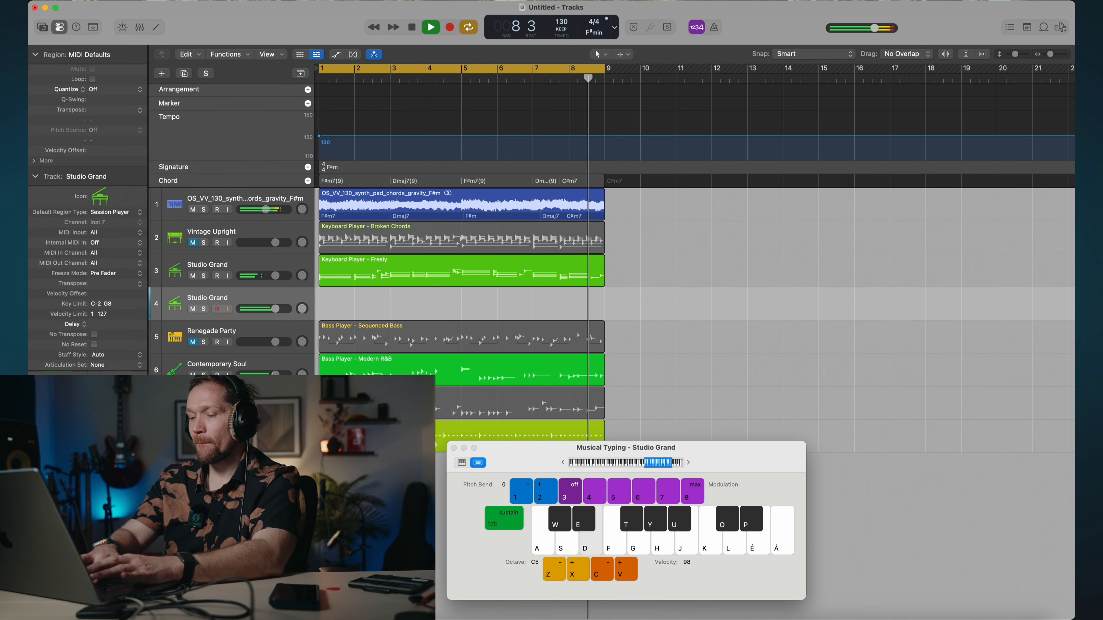
{"action": "key", "text": "t"}
{"action": "key", "text": "space"}
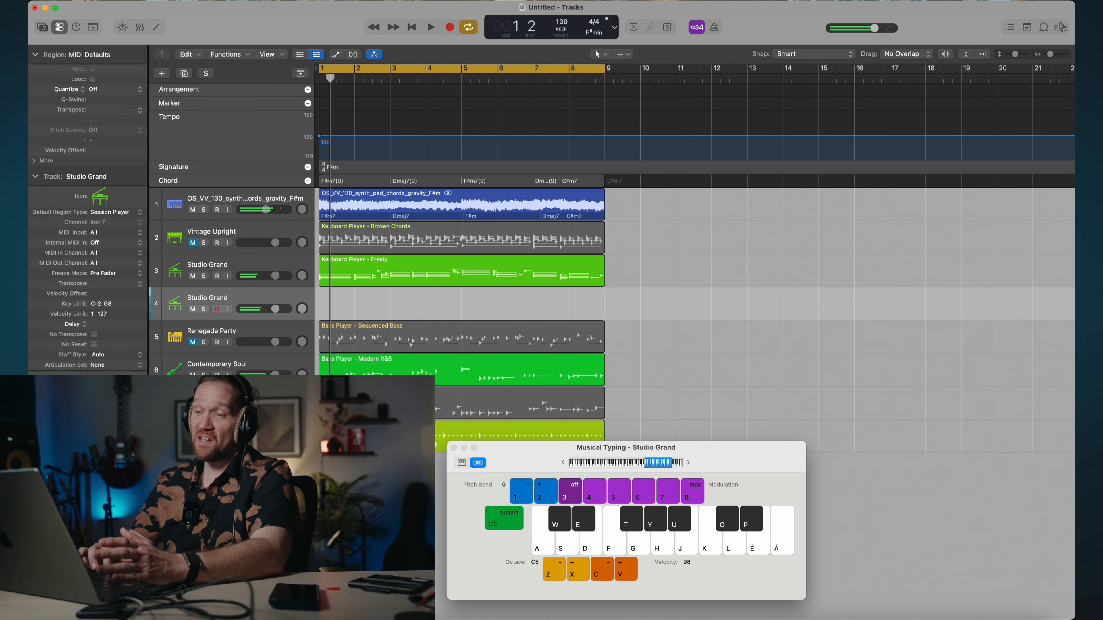
Close Musical Typing and delete the empty Studio Grand track.
{"action": "left_click", "coordinate": [453, 447]}
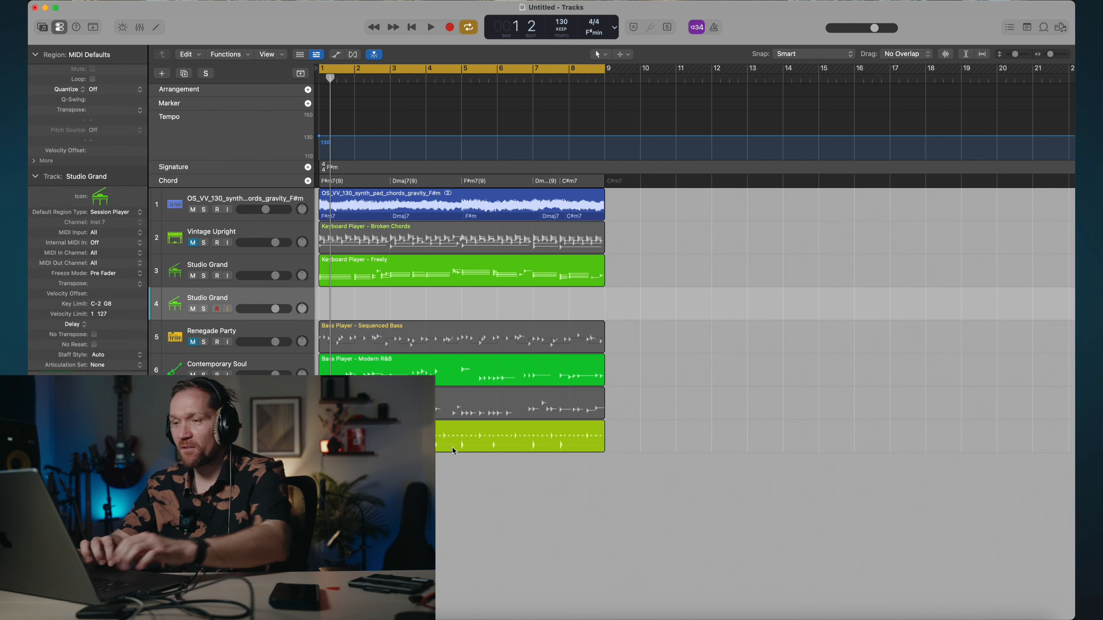
{"action": "key", "text": "super+BackSpace"}
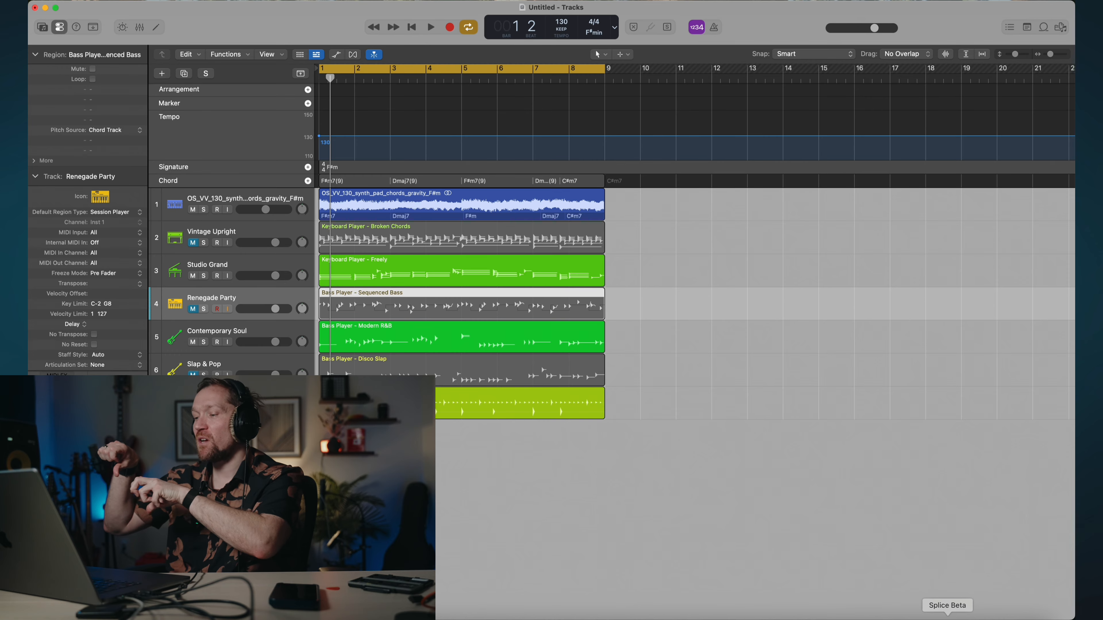
Switch to Splice Beta and filter the "pad" sample search to the key of G♭ minor.
{"action": "left_click", "coordinate": [947, 619]}
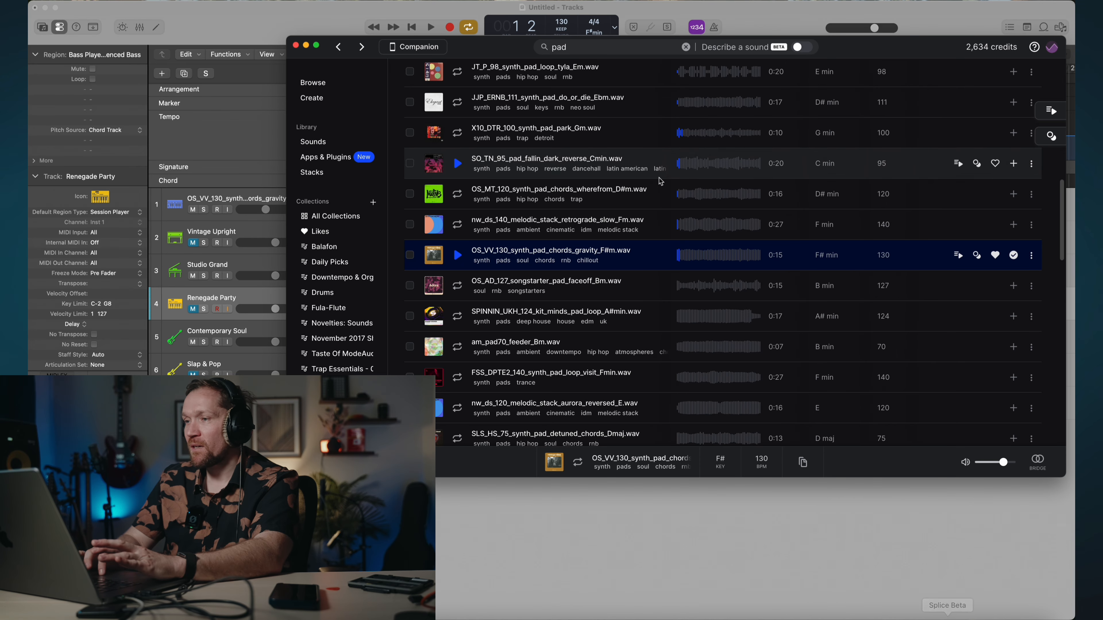
{"action": "left_click", "coordinate": [577, 47]}
{"action": "key", "text": "Return"}
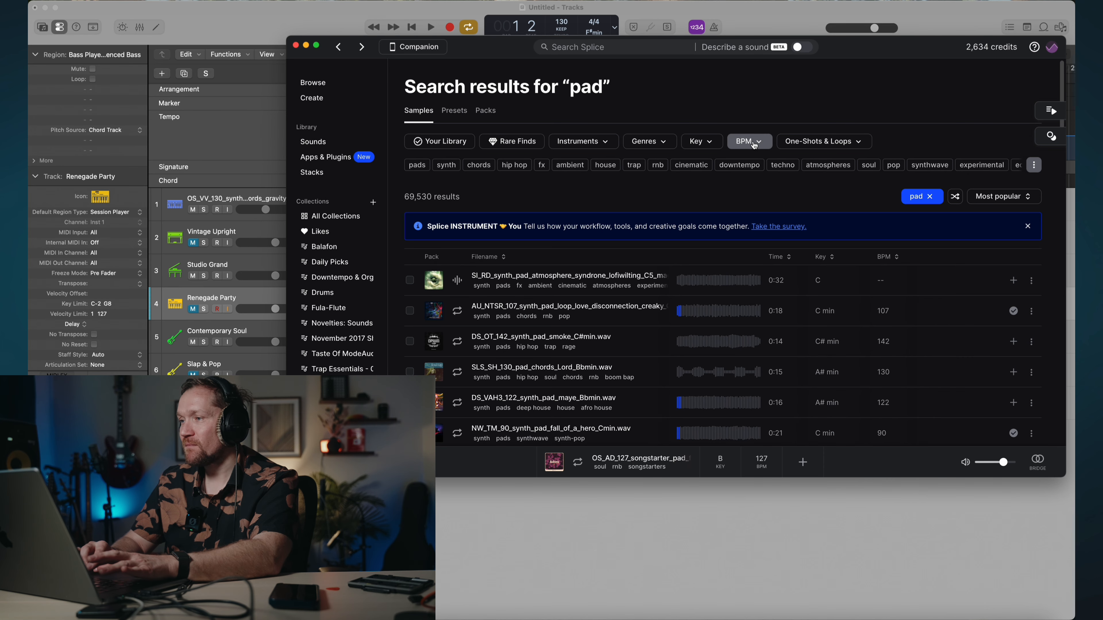
{"action": "left_click", "coordinate": [701, 142]}
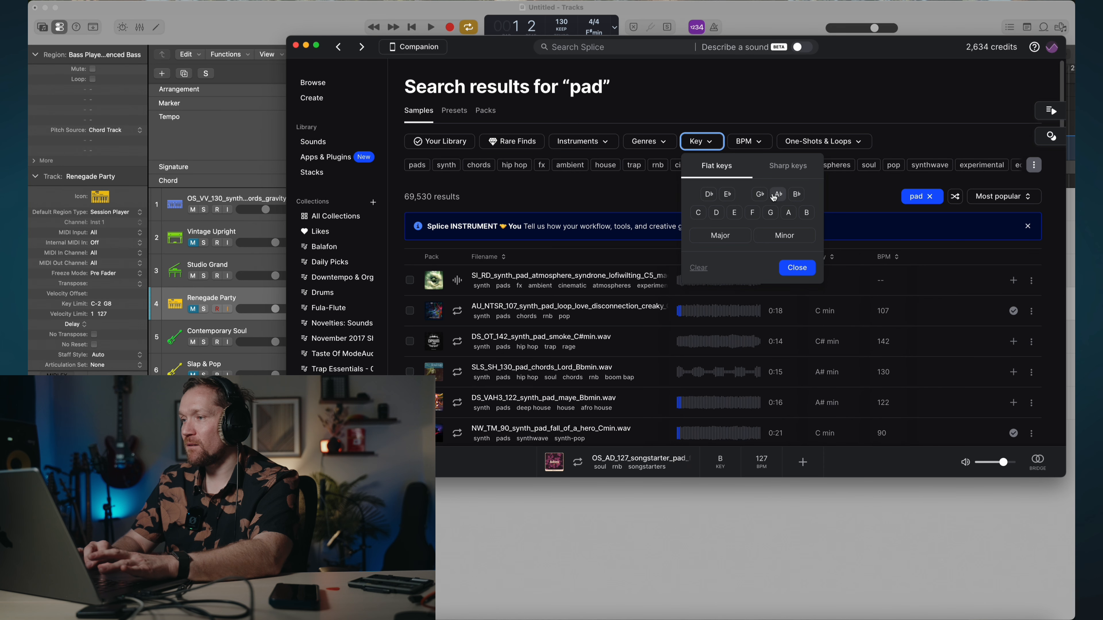
{"action": "left_click", "coordinate": [760, 195]}
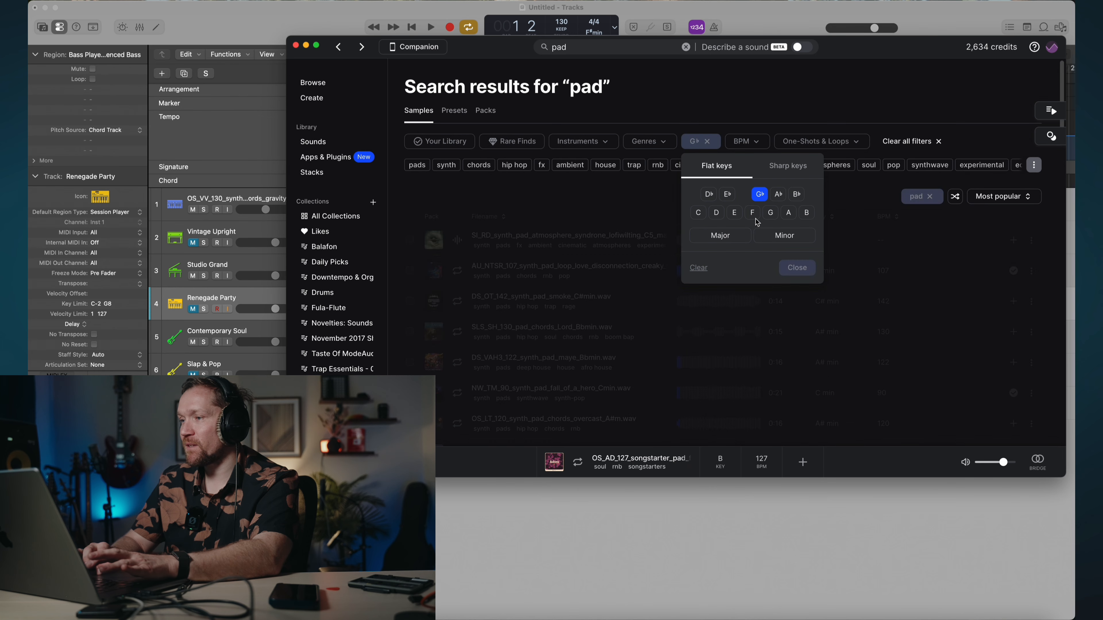
{"action": "left_click", "coordinate": [784, 236]}
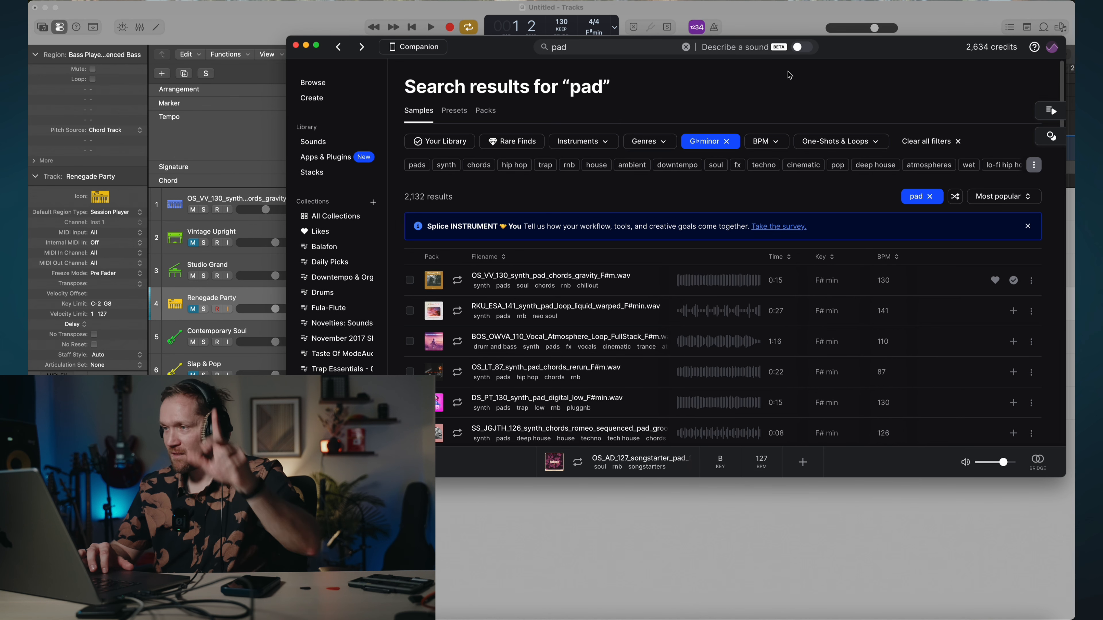
Limit the pad results to exactly 65 BPM and preview the ABLoFi Light_through_Cobwebs synth loop.
{"action": "left_click", "coordinate": [766, 141]}
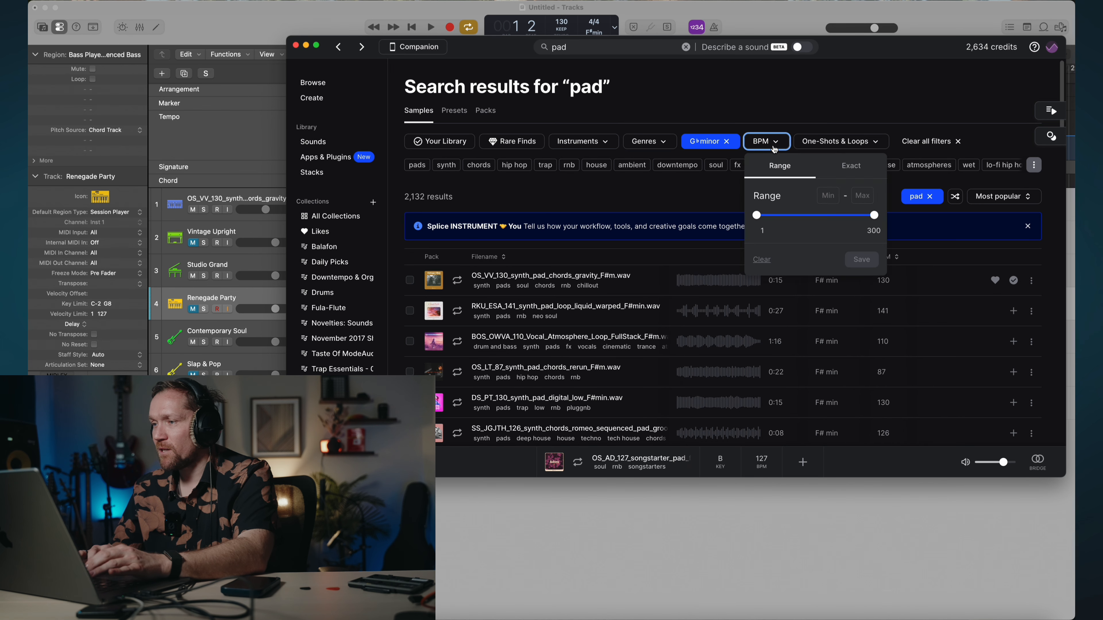
{"action": "left_click", "coordinate": [852, 171]}
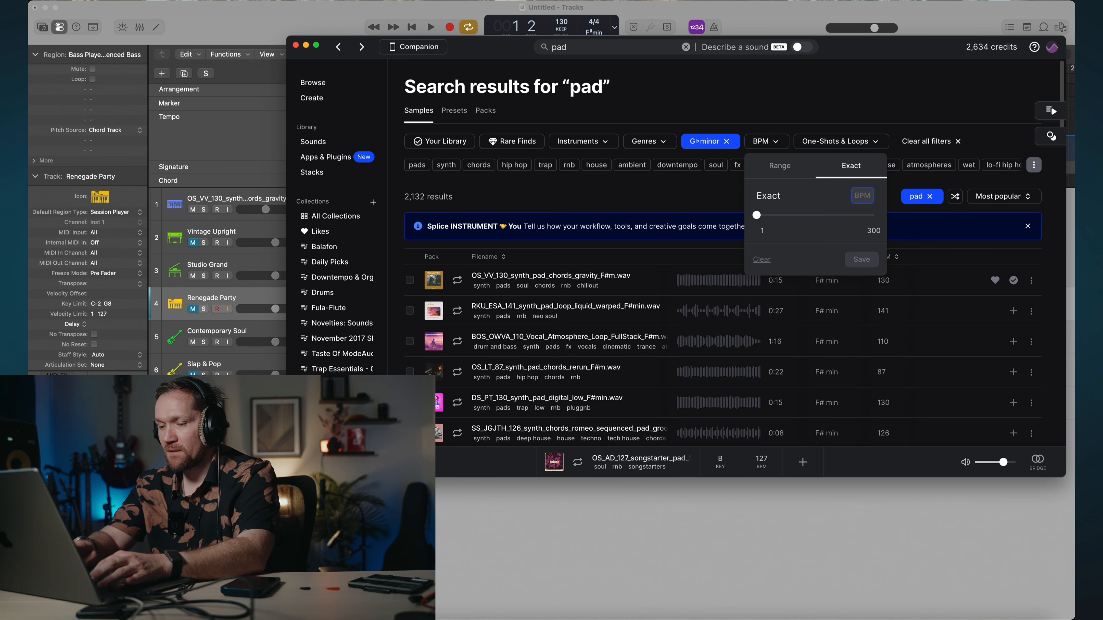
{"action": "type", "text": "65"}
{"action": "key", "text": "Return"}
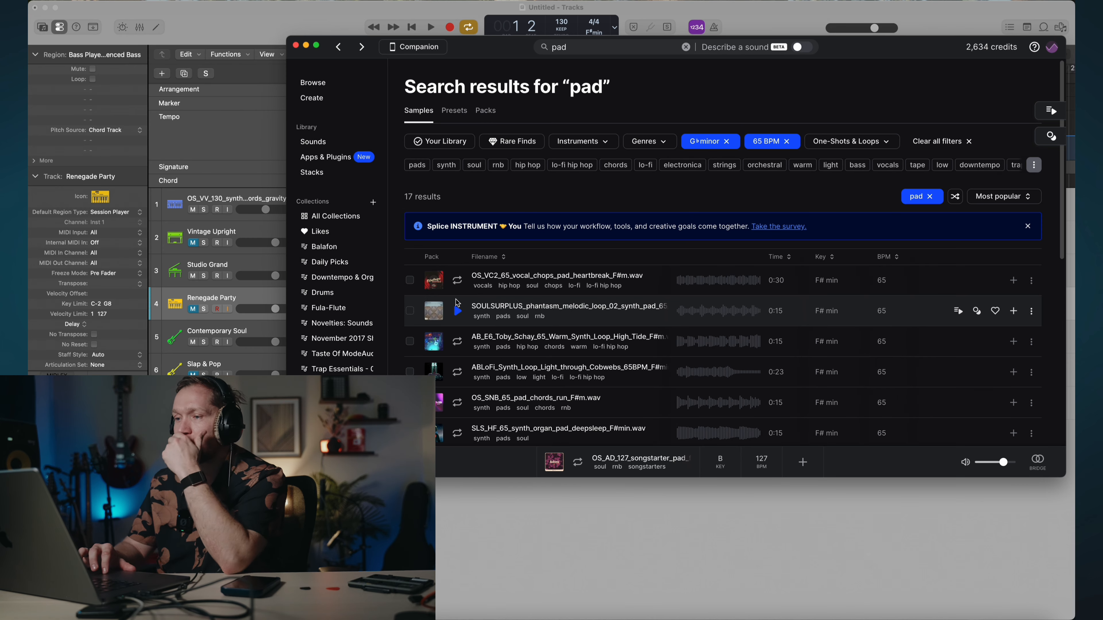
{"action": "left_click", "coordinate": [457, 372]}
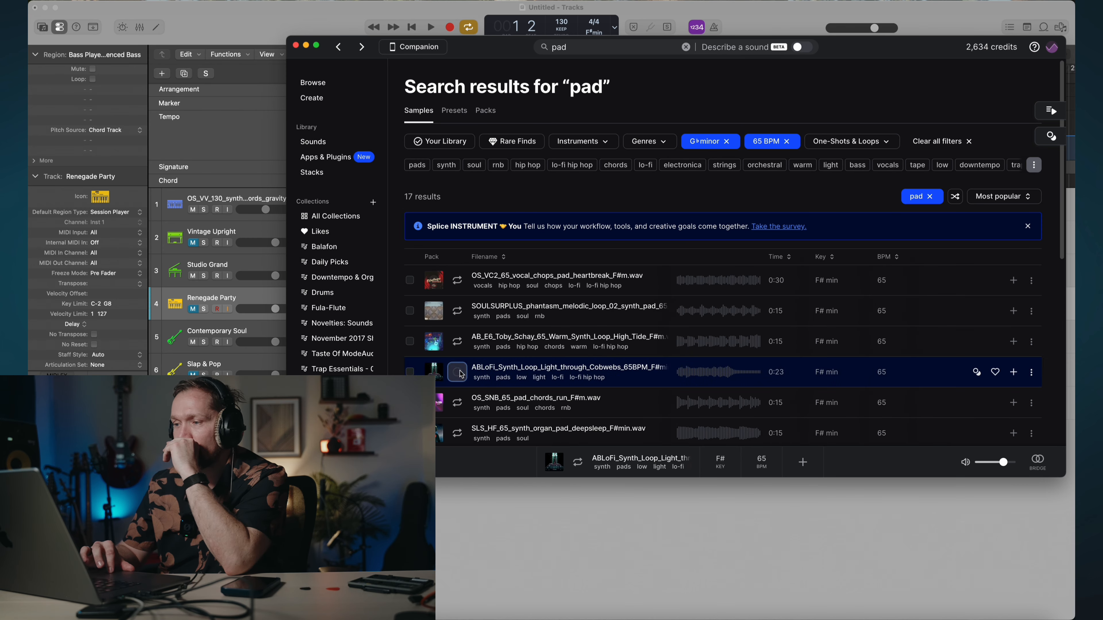
Preview further 65 BPM G♭ minor pad loops down the list, from OS_SNB_65_pad_chords_run to SLS_MS_65_piano_electric_chords.
{"action": "left_click", "coordinate": [459, 404]}
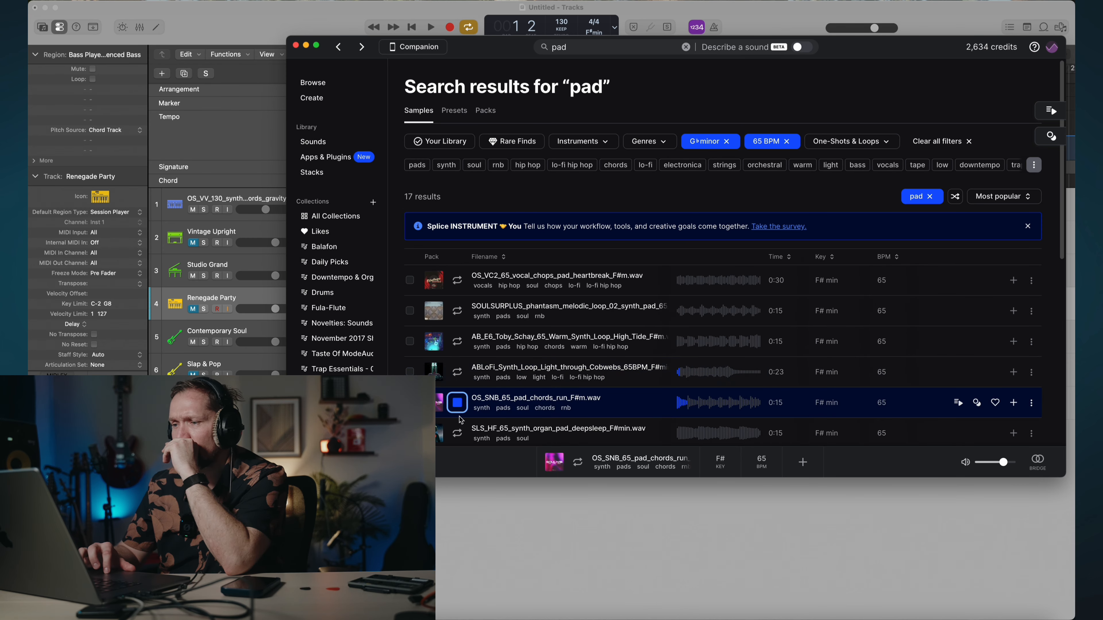
{"action": "left_click", "coordinate": [460, 432]}
{"action": "scroll", "coordinate": [460, 432], "scroll_direction": "down", "scroll_amount": 8}
{"action": "left_click", "coordinate": [459, 355]}
{"action": "left_click", "coordinate": [461, 388]}
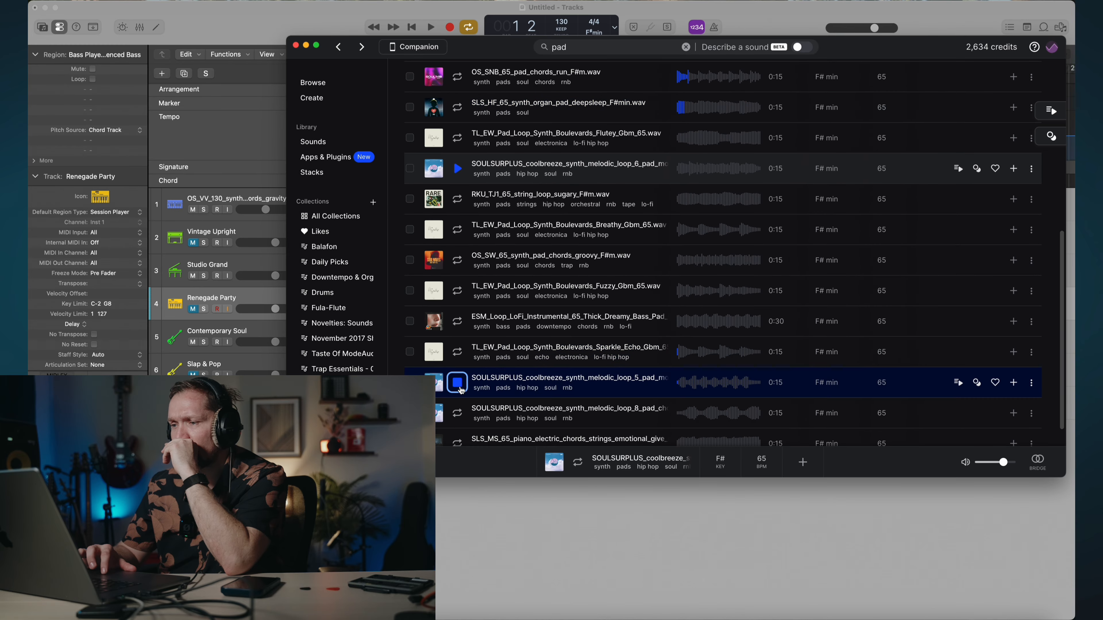
{"action": "left_click", "coordinate": [459, 414]}
{"action": "scroll", "coordinate": [459, 413], "scroll_direction": "down", "scroll_amount": 1}
{"action": "left_click", "coordinate": [458, 416]}
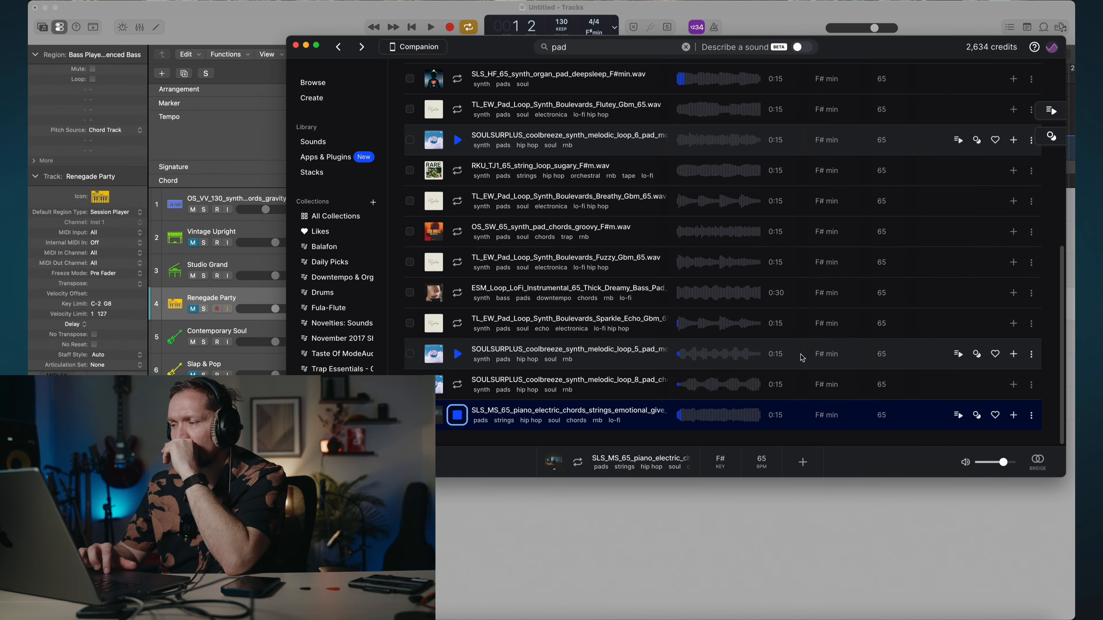
Narrow the pad results to vocals and preview the OS_VC2_65_vocal_chops_pad_heartbreak loop.
{"action": "scroll", "coordinate": [738, 324], "scroll_direction": "up", "scroll_amount": 10}
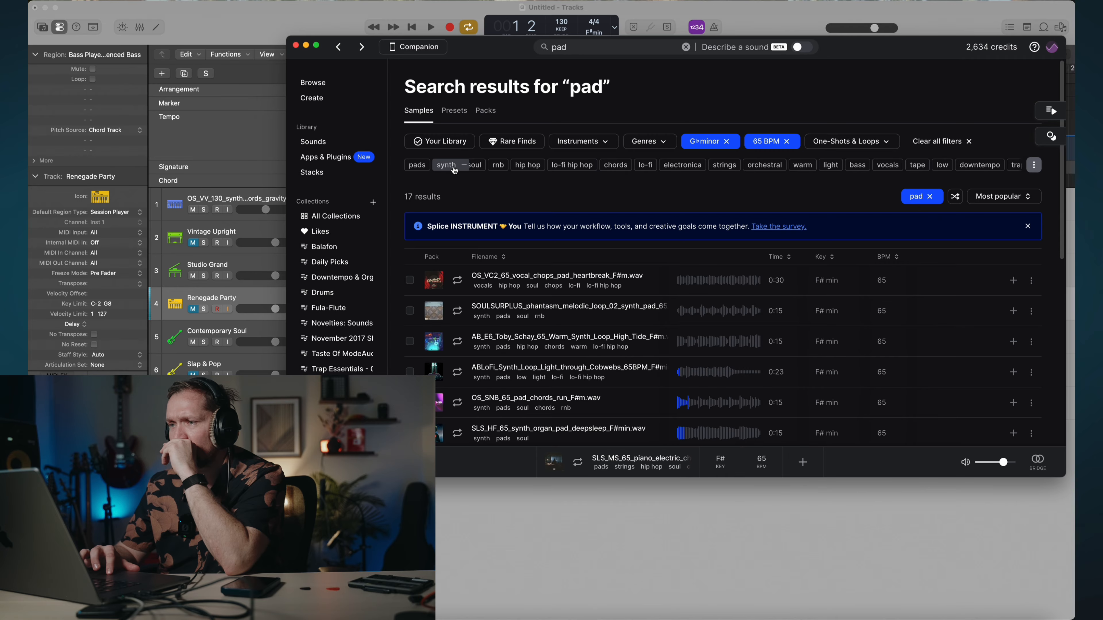
{"action": "left_click", "coordinate": [896, 164]}
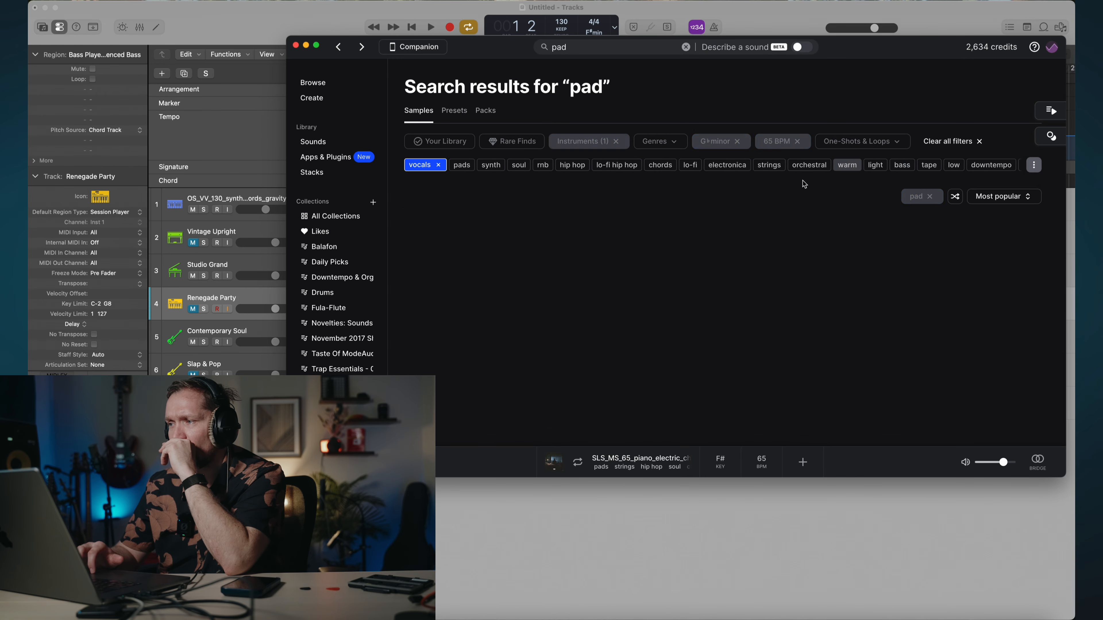
{"action": "left_click", "coordinate": [460, 281]}
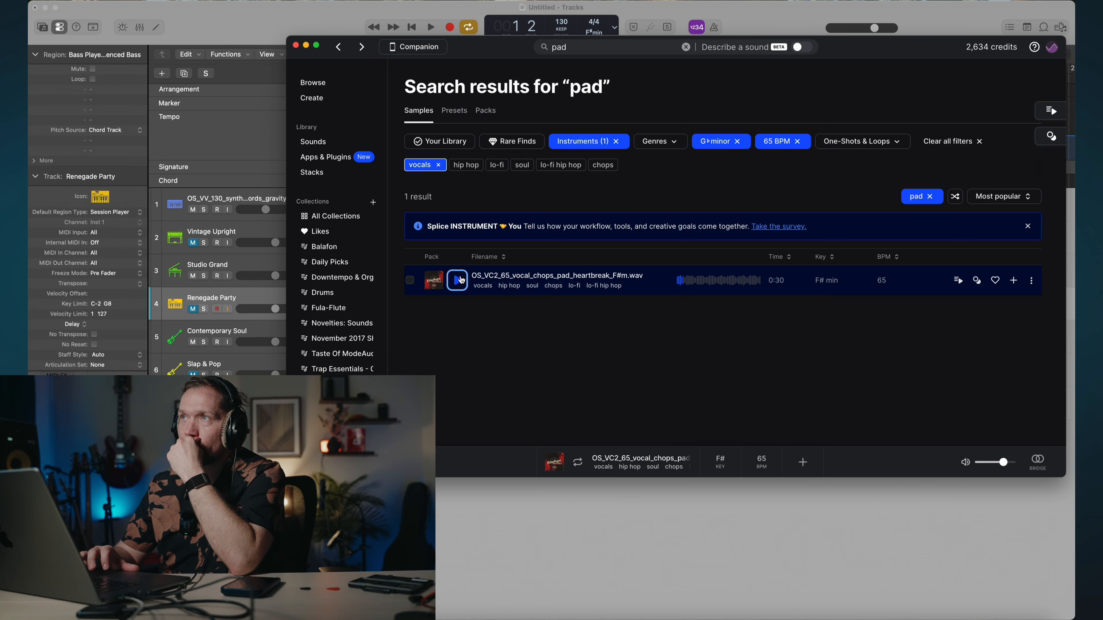
Change the key filter to A major, remove the vocals filter and preview the SLS_SOTLP_65_synth_pad_hold_sorrow loop.
{"action": "left_click", "coordinate": [730, 143]}
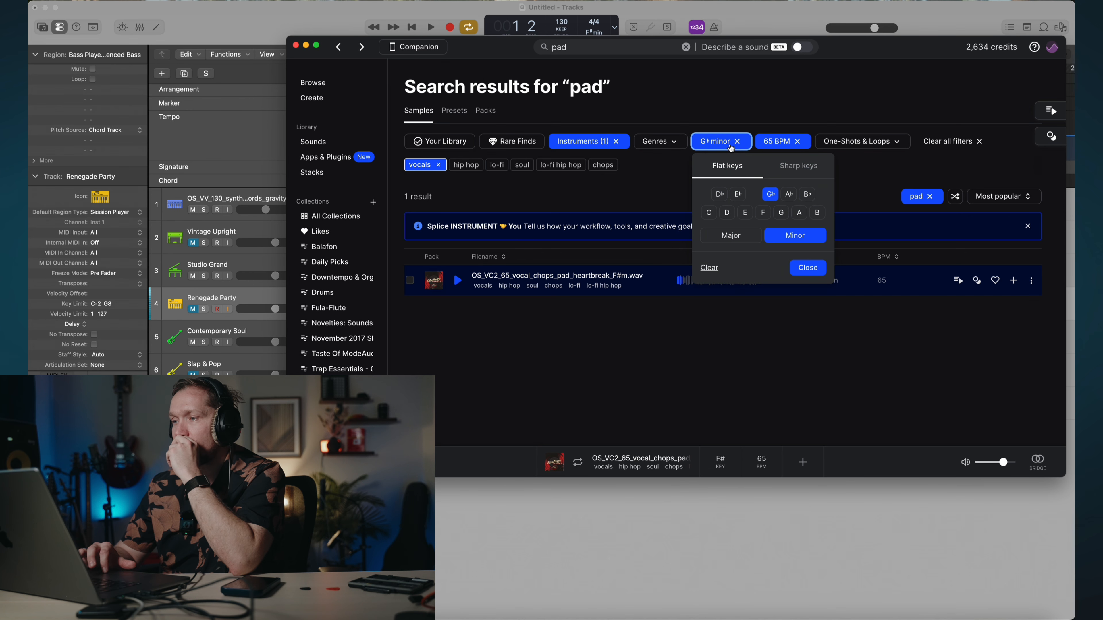
{"action": "left_click", "coordinate": [799, 214]}
{"action": "left_click", "coordinate": [730, 239]}
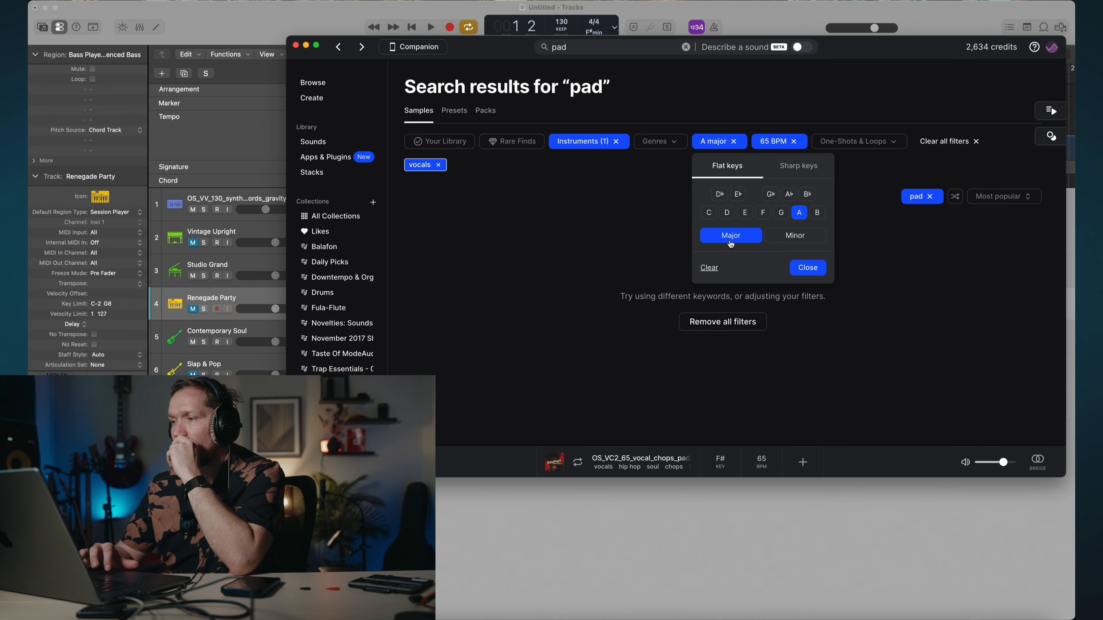
{"action": "left_click", "coordinate": [807, 268]}
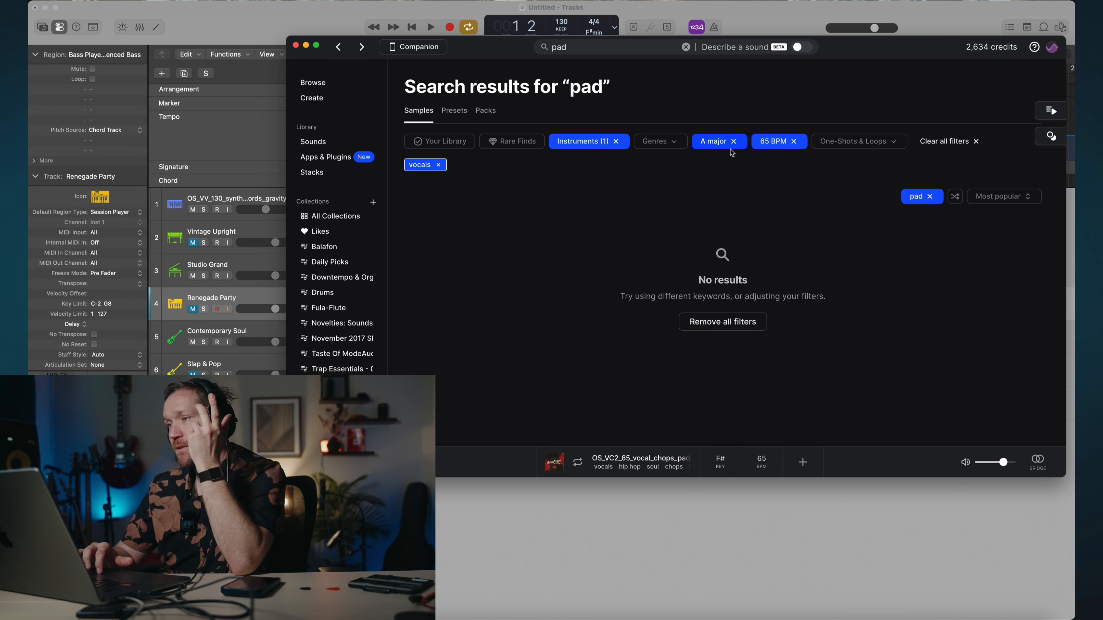
{"action": "left_click", "coordinate": [438, 165]}
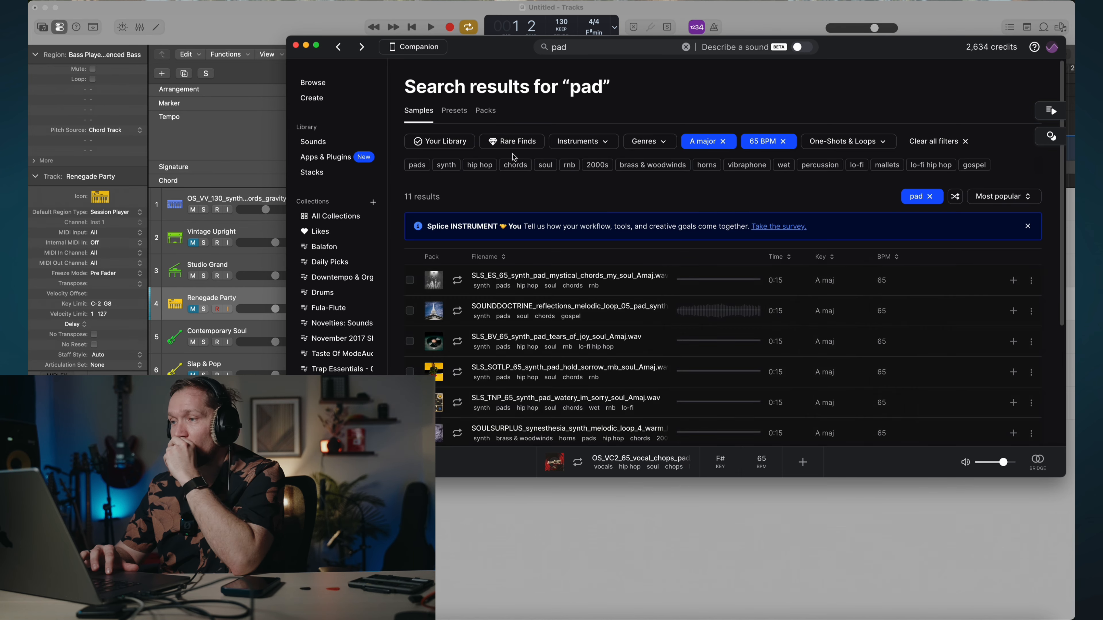
{"action": "left_click", "coordinate": [458, 373]}
Search the samples for "lead" and preview the 91V_LRB_98 gliding synth melody and the TRKTRN_KATO_87 violin lead.
{"action": "left_click", "coordinate": [612, 45]}
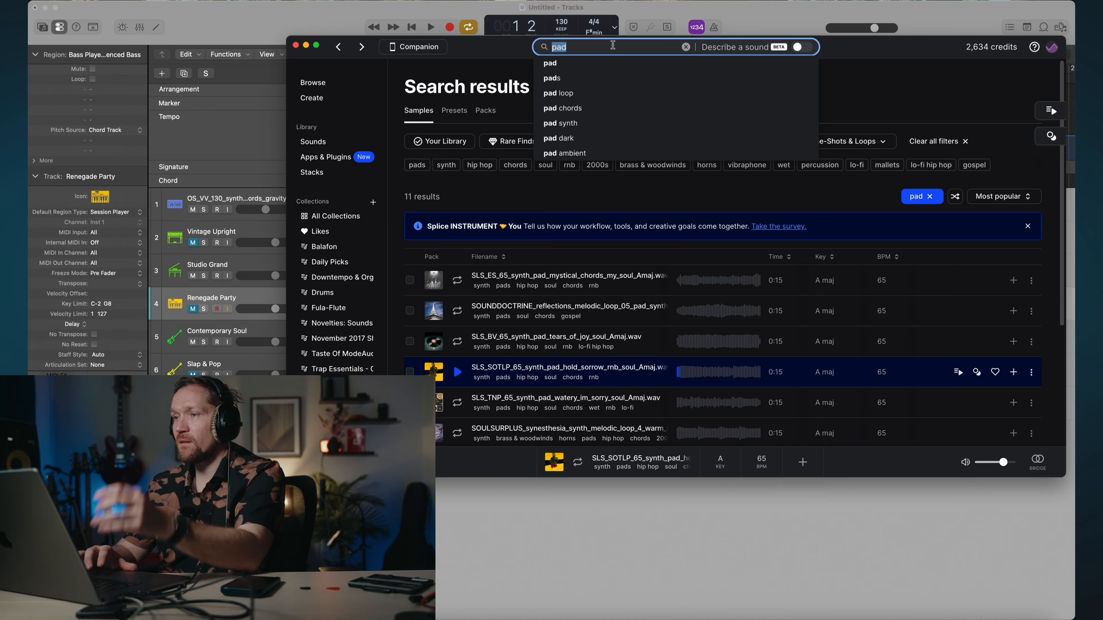
{"action": "type", "text": "lead"}
{"action": "key", "text": "Return"}
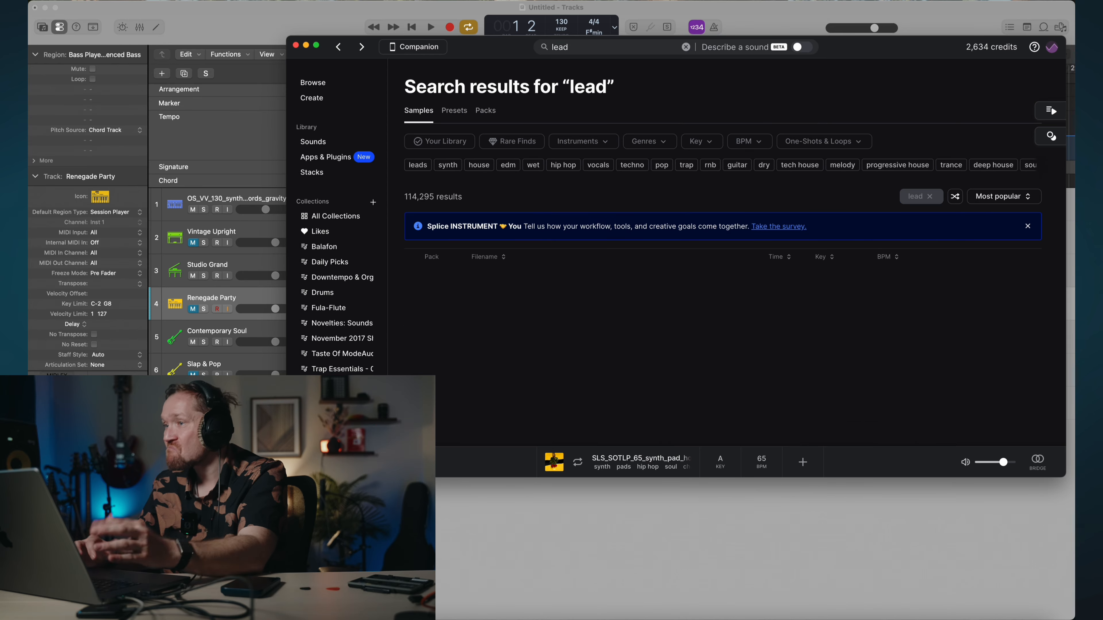
{"action": "left_click", "coordinate": [458, 315]}
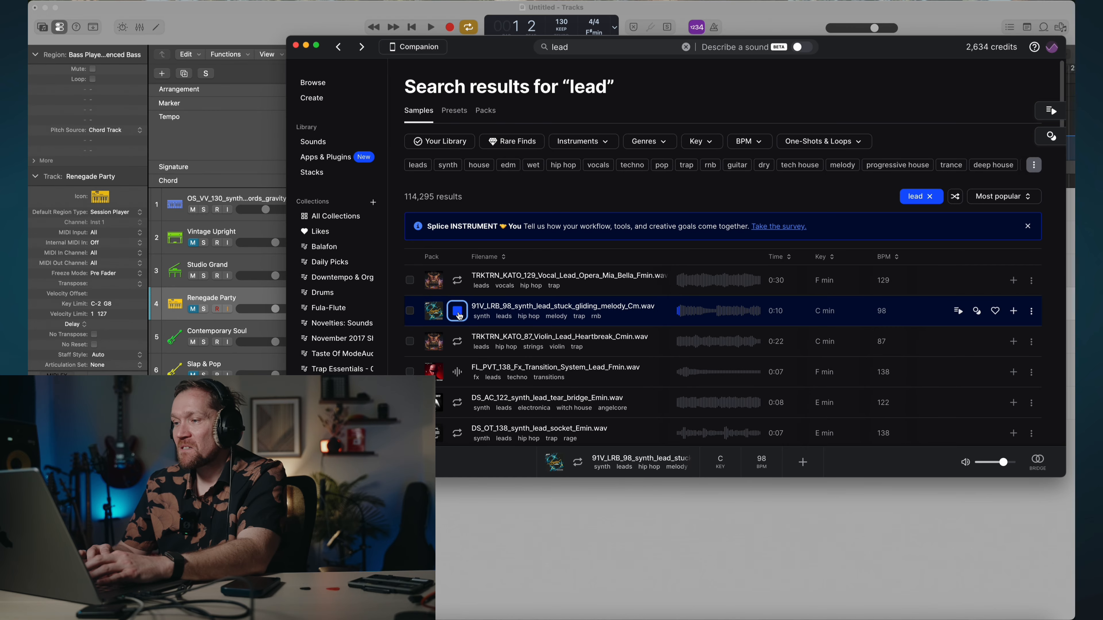
{"action": "left_click", "coordinate": [458, 350]}
{"action": "left_click", "coordinate": [458, 342]}
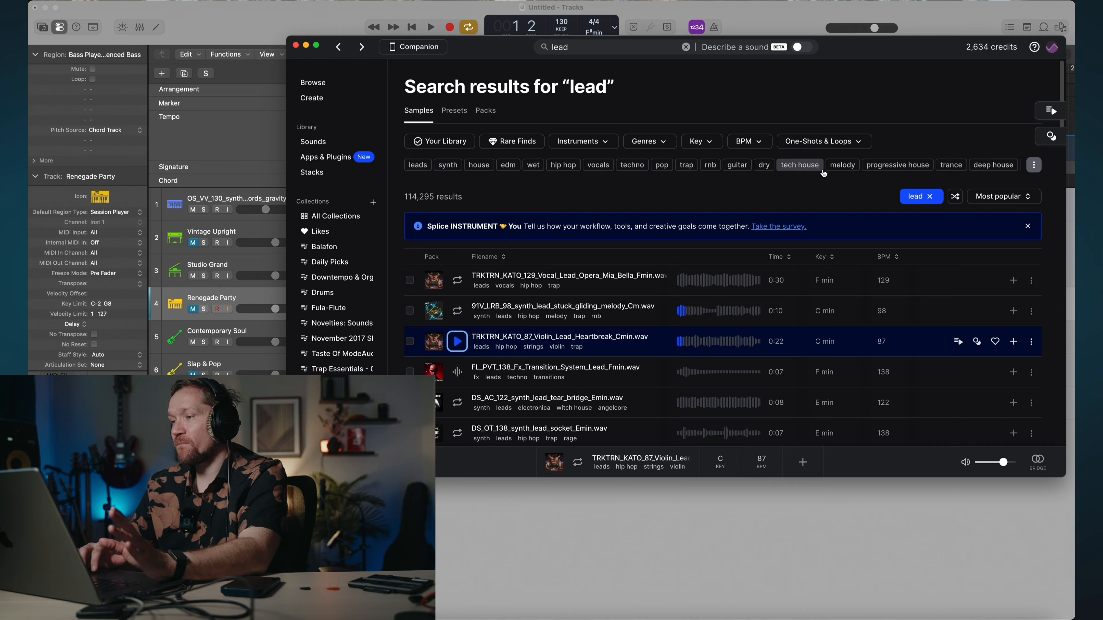
Filter the lead samples to the key of A major and exactly 65 BPM.
{"action": "left_click", "coordinate": [750, 142]}
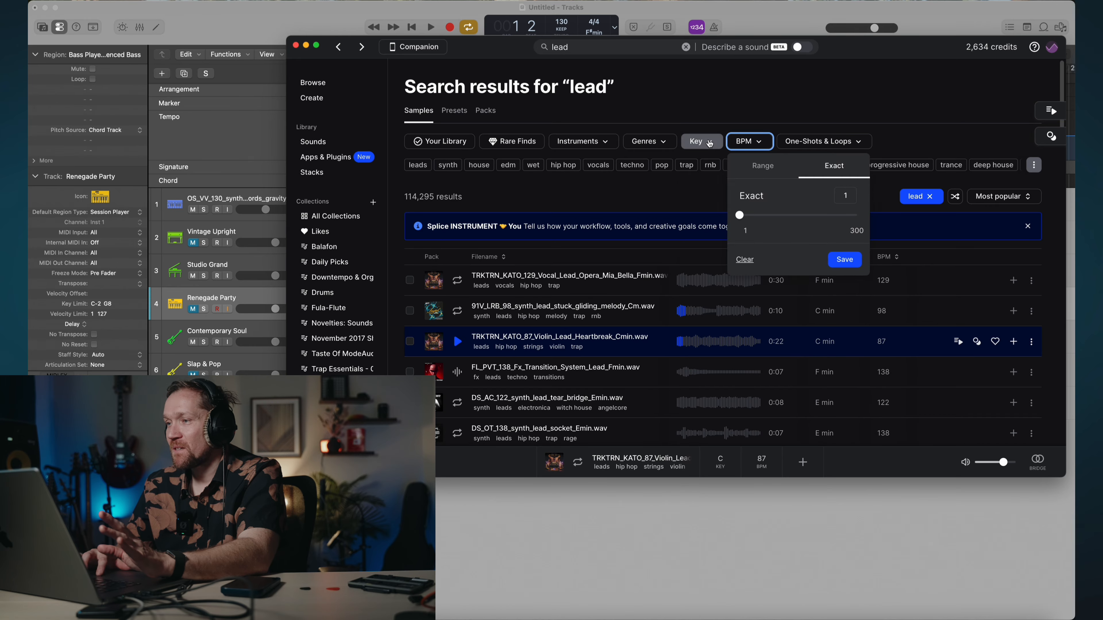
{"action": "left_click", "coordinate": [700, 141]}
{"action": "left_click", "coordinate": [788, 212]}
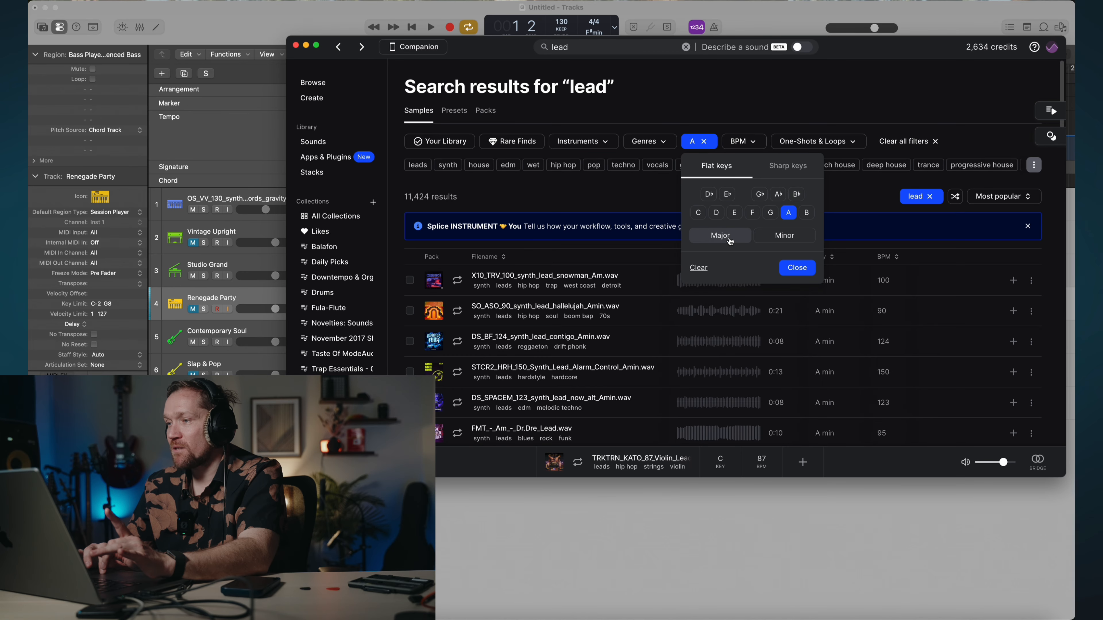
{"action": "left_click", "coordinate": [720, 237]}
{"action": "left_click", "coordinate": [765, 142]}
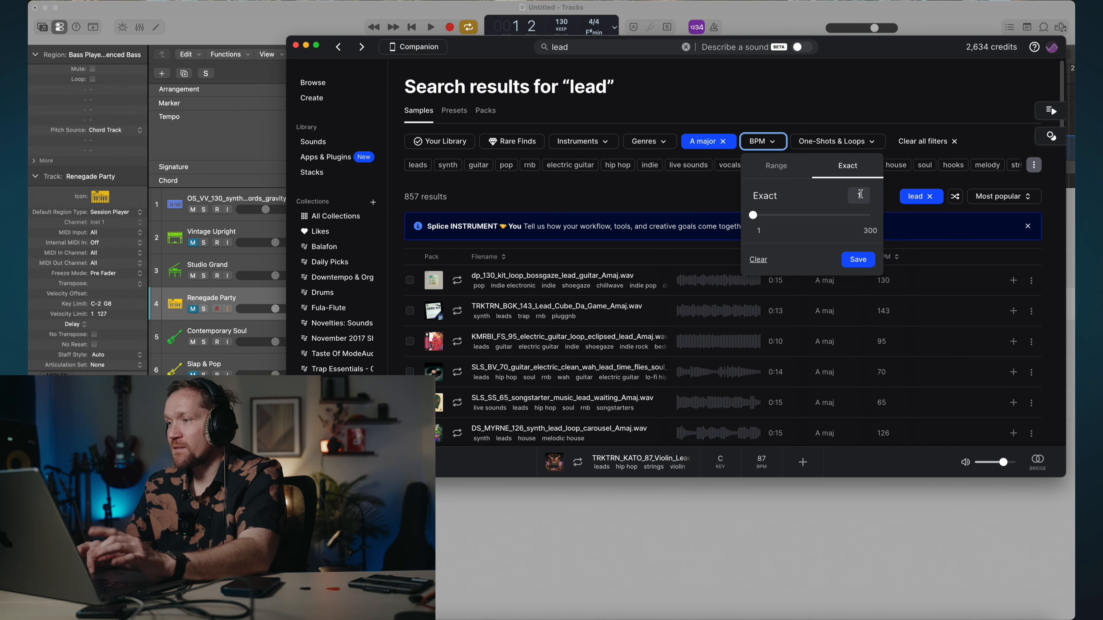
{"action": "type", "text": "6"}
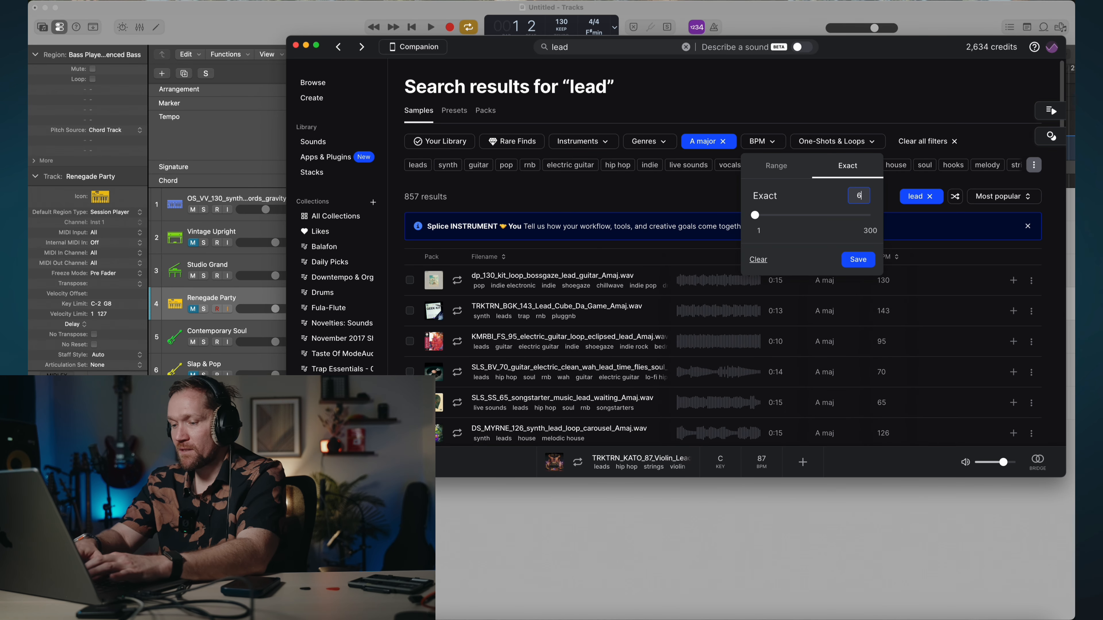
{"action": "type", "text": "5"}
{"action": "key", "text": "Return"}
Play the arrangement in Logic Pro while previewing the SLS_SS_65 roomy blues and SLS_ES_65 saturated chorus guitar leads in Splice Beta.
{"action": "left_click", "coordinate": [457, 311]}
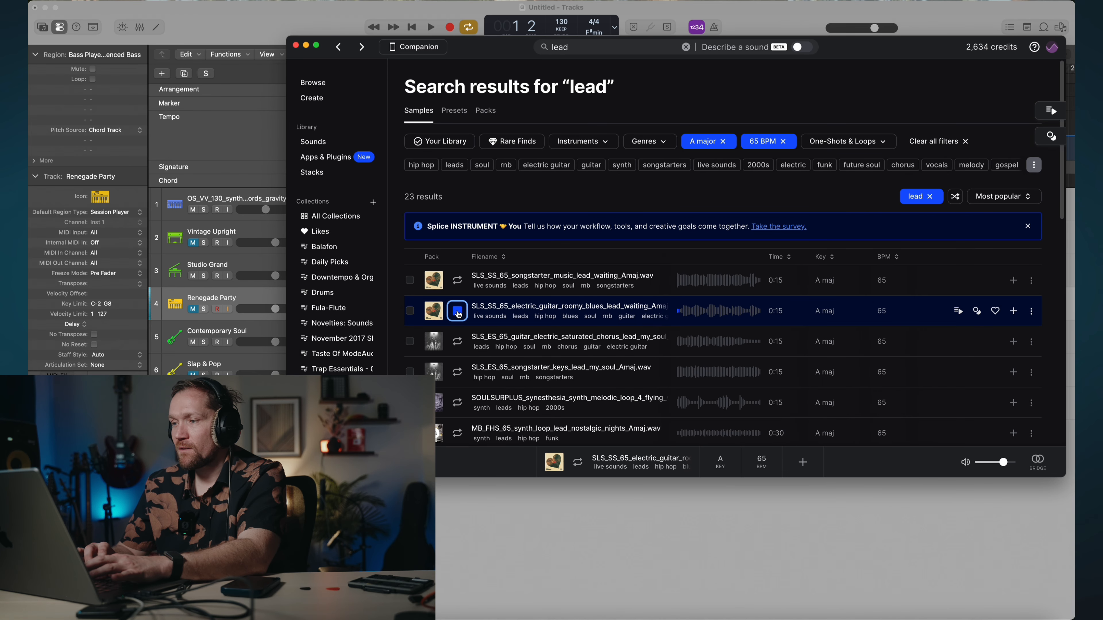
{"action": "left_click", "coordinate": [481, 524]}
{"action": "key", "text": "space"}
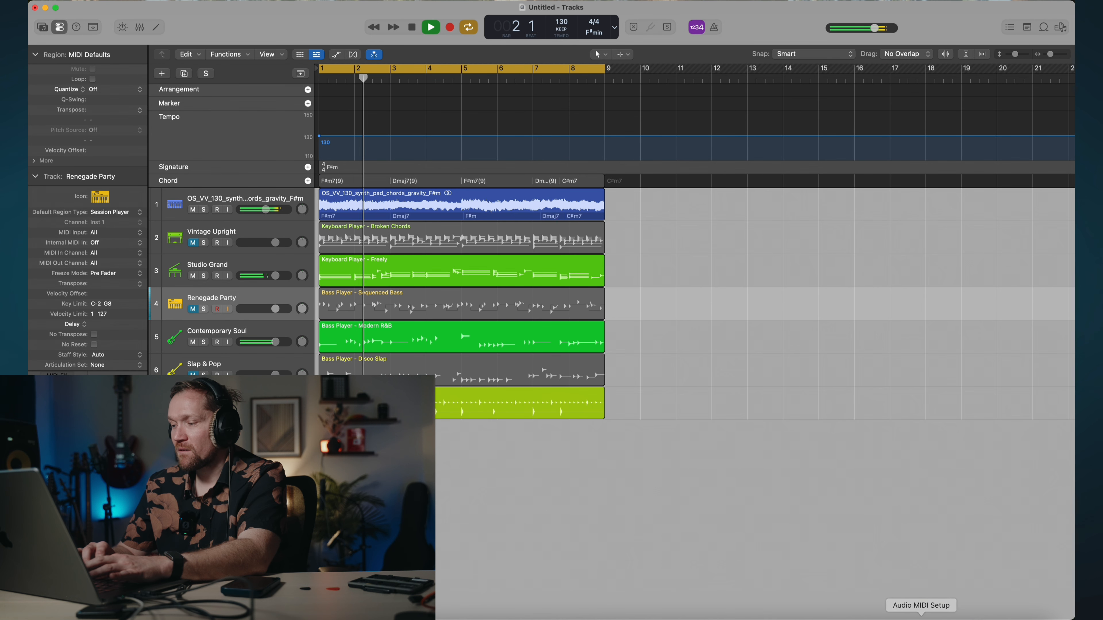
{"action": "left_click", "coordinate": [946, 617]}
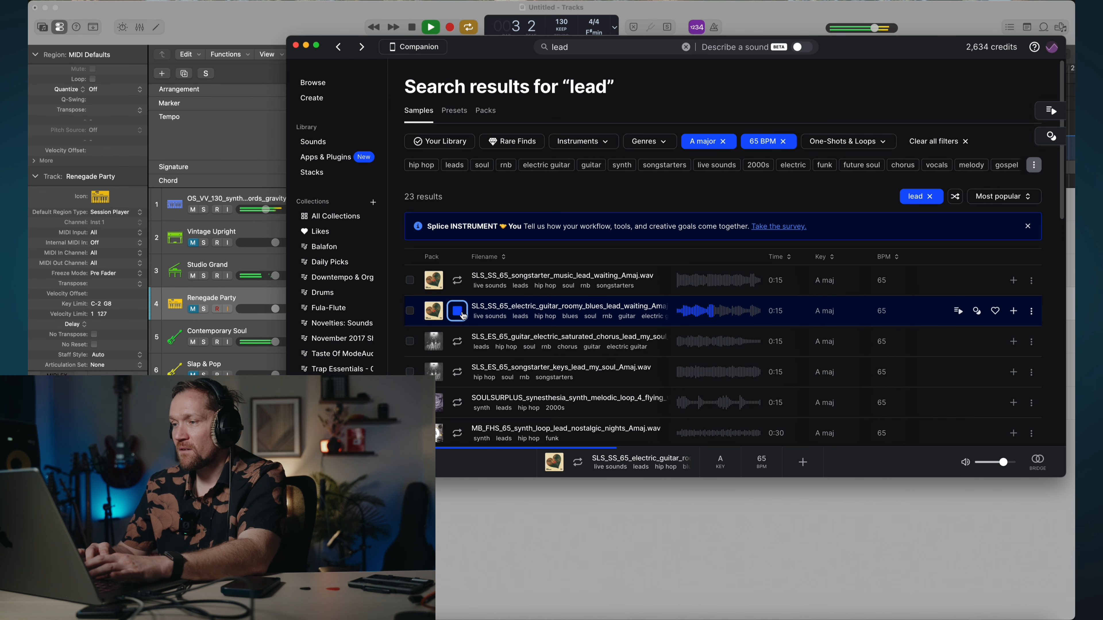
{"action": "mouse_move", "coordinate": [461, 347]}
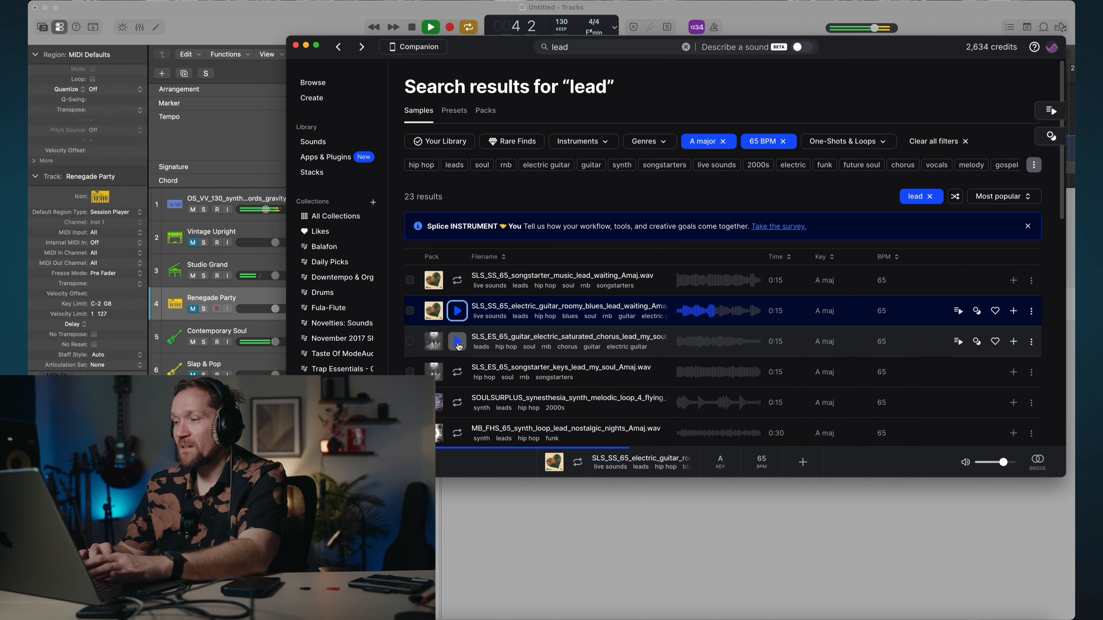
{"action": "left_click", "coordinate": [459, 347]}
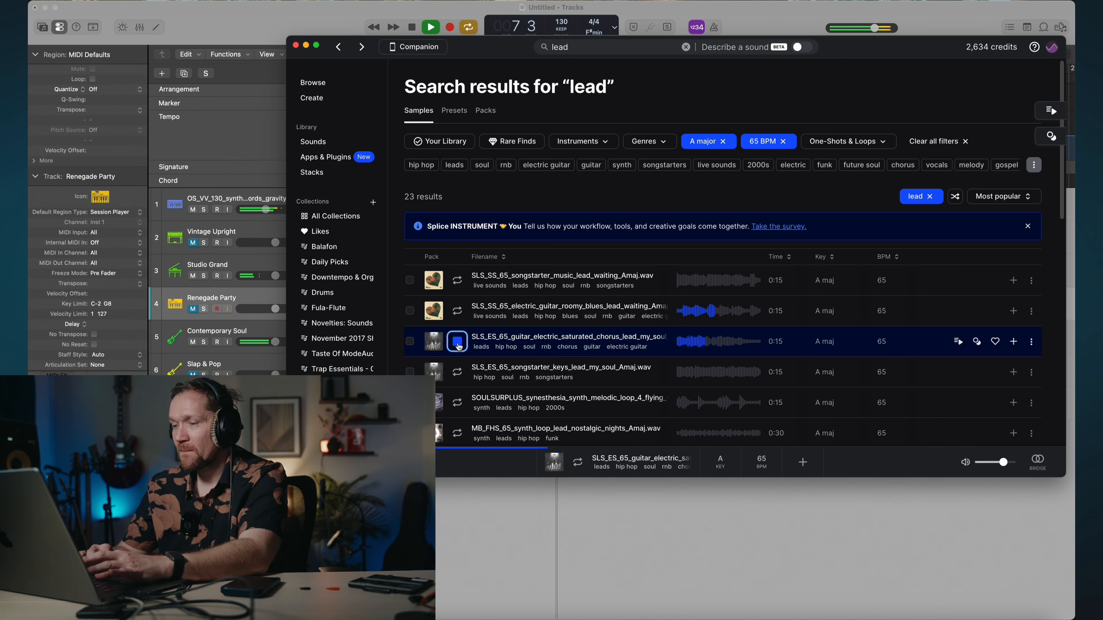
Get the SLS_ES_65 saturated chorus guitar lead from Splice and place it at bar 1 on a new audio track in Logic Pro.
{"action": "left_click", "coordinate": [1012, 343]}
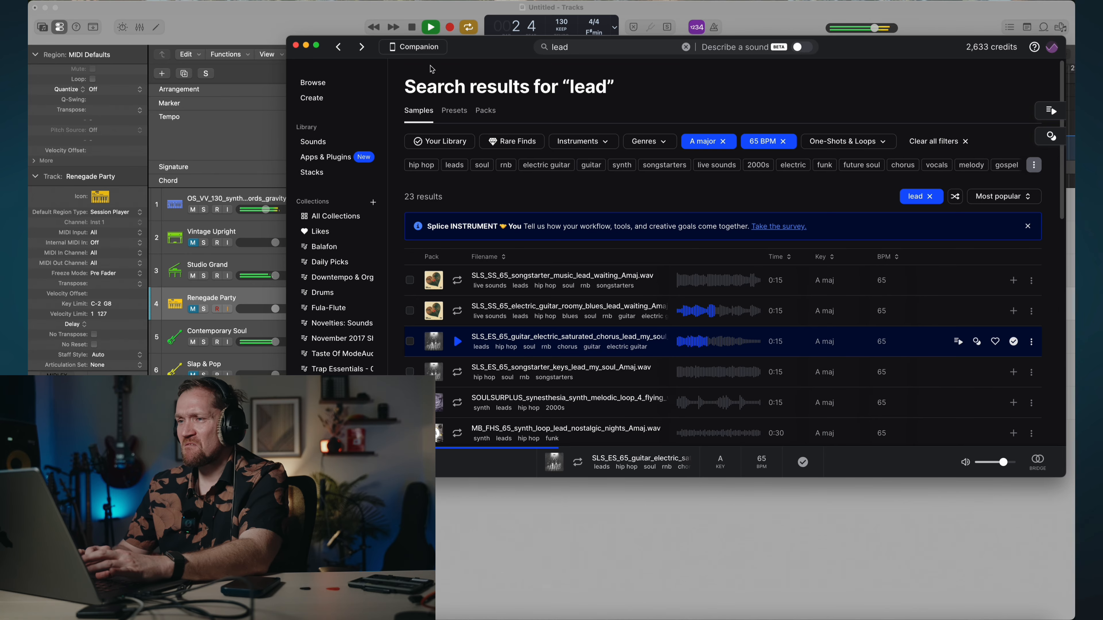
{"action": "left_click_drag", "start_coordinate": [483, 48], "coordinate": [633, 42]}
{"action": "key", "text": "space"}
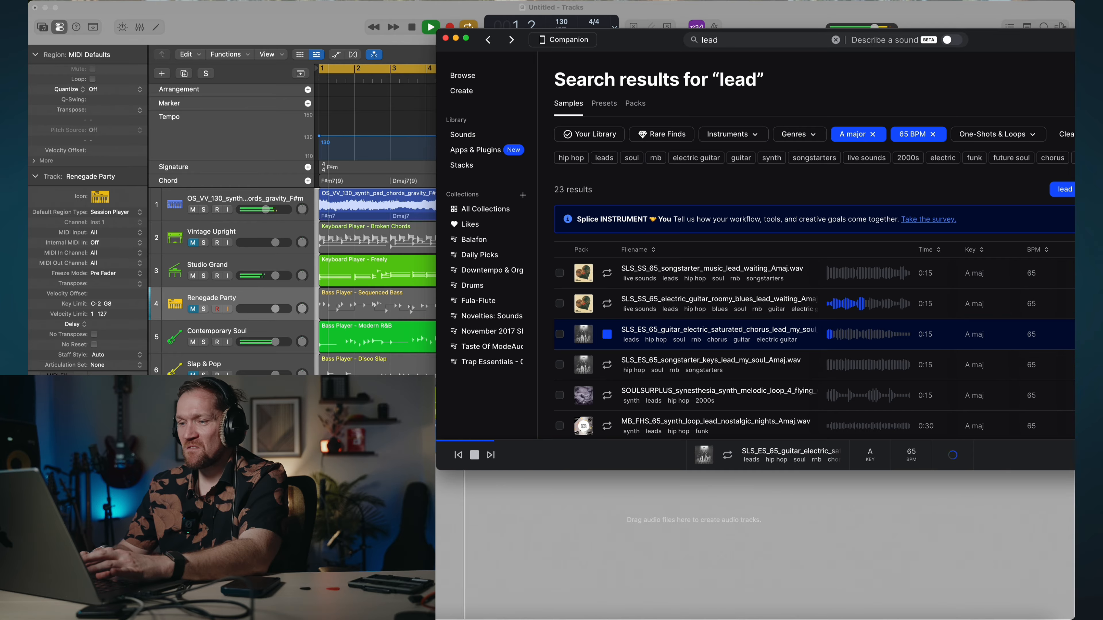
{"action": "key", "text": "super+Tab"}
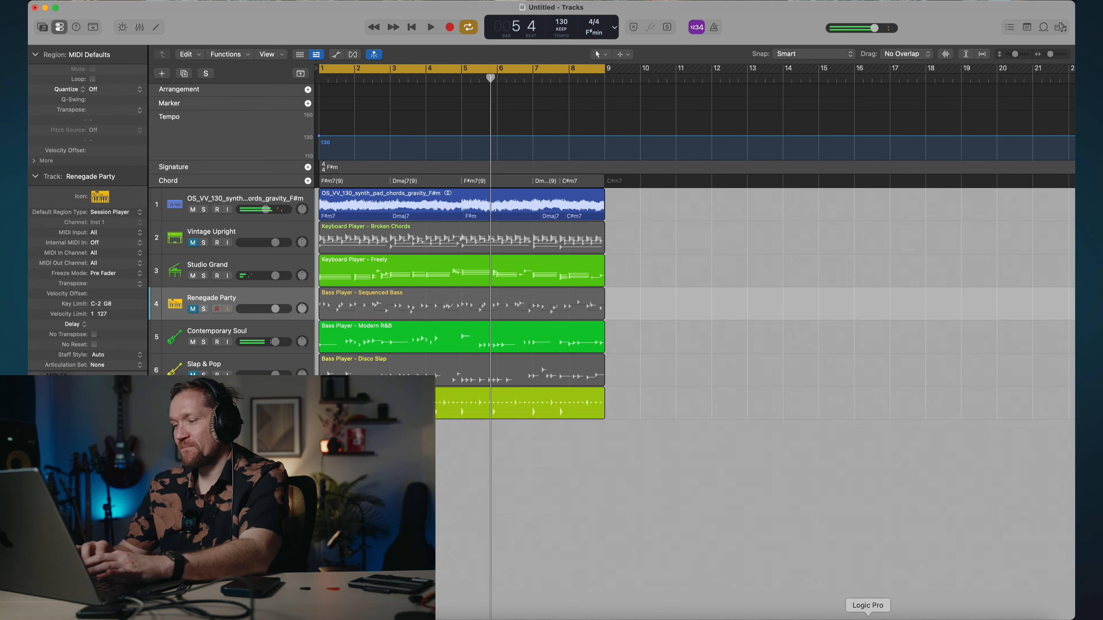
{"action": "left_click", "coordinate": [947, 618]}
{"action": "key", "text": "space"}
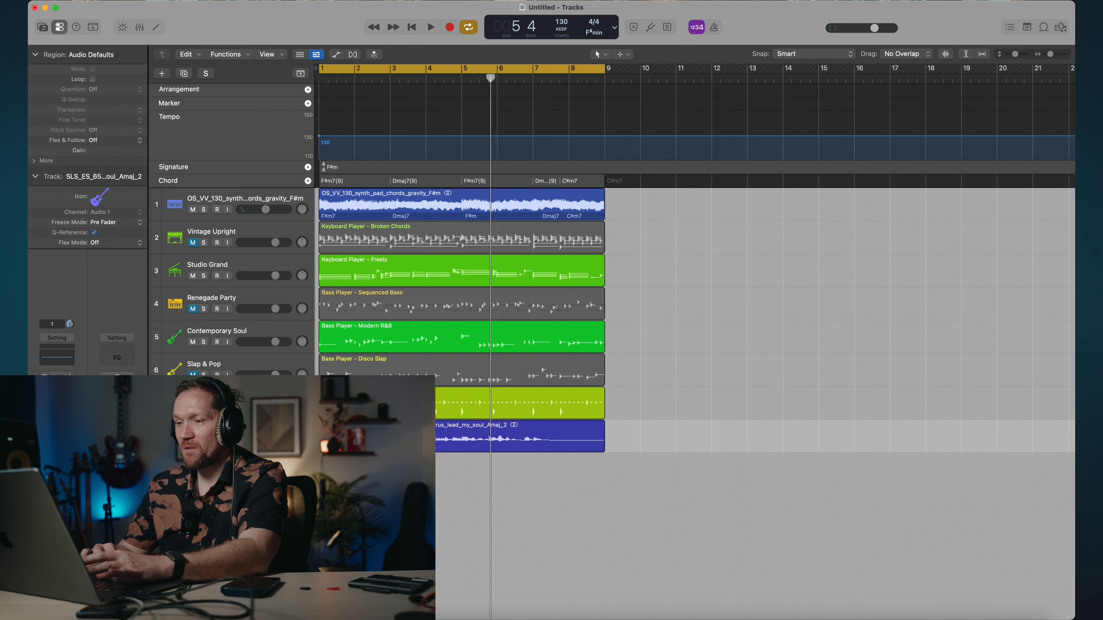
Mute the added guitar lead, play the arrangement from the start and preview Splice's SOULSURPLUS_synesthesia_synth_melodic_loop_4 against it.
{"action": "key", "text": "ctrl+Up"}
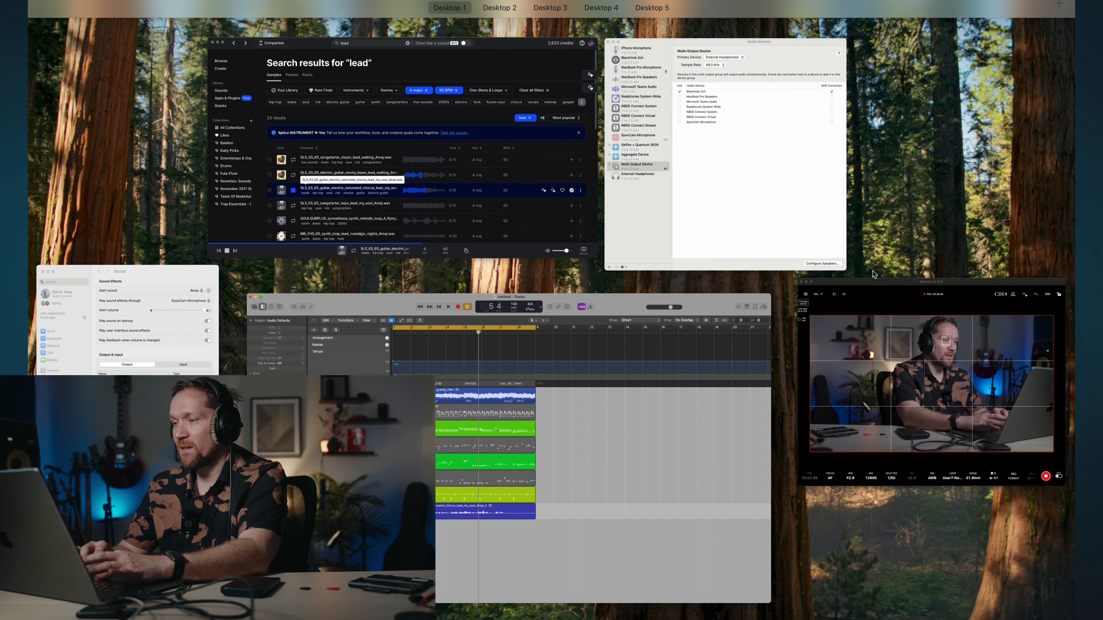
{"action": "left_click", "coordinate": [475, 214]}
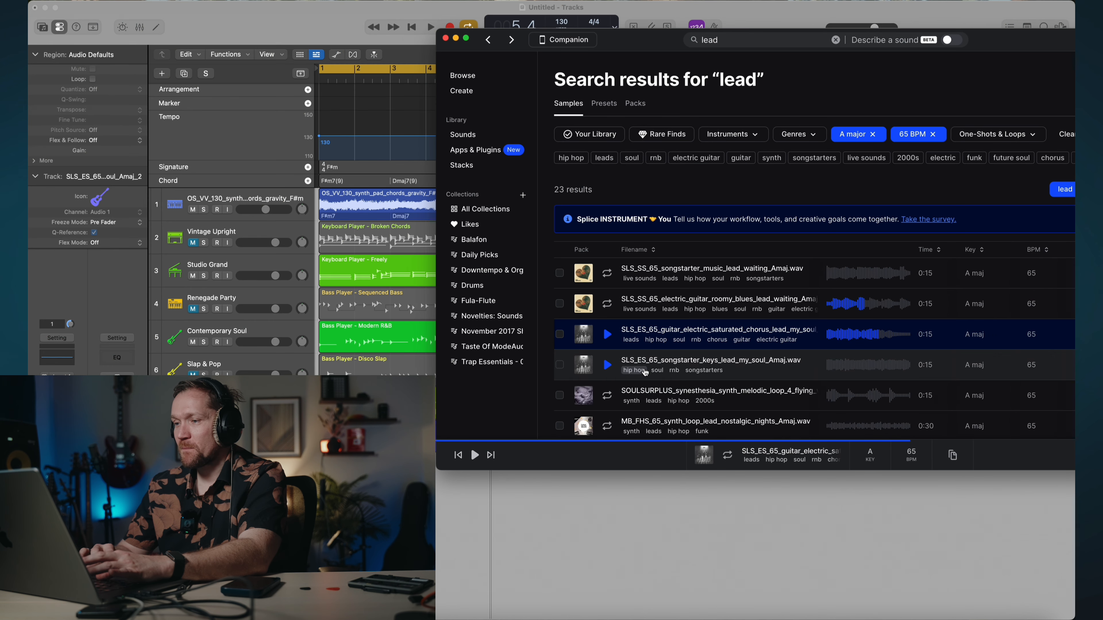
{"action": "left_click", "coordinate": [607, 395]}
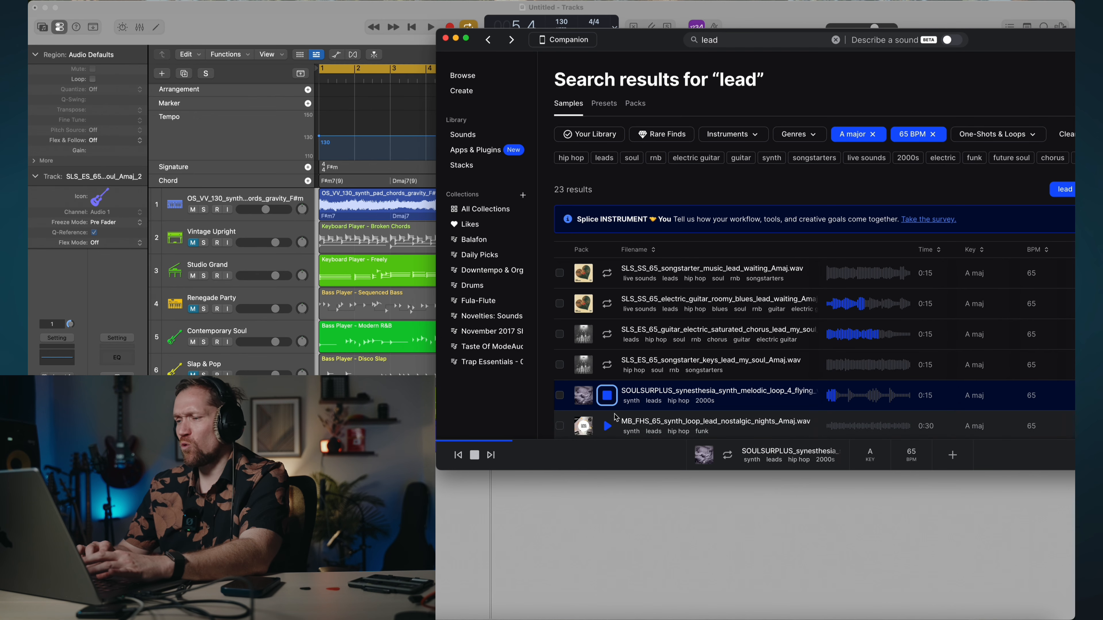
{"action": "left_click", "coordinate": [530, 564]}
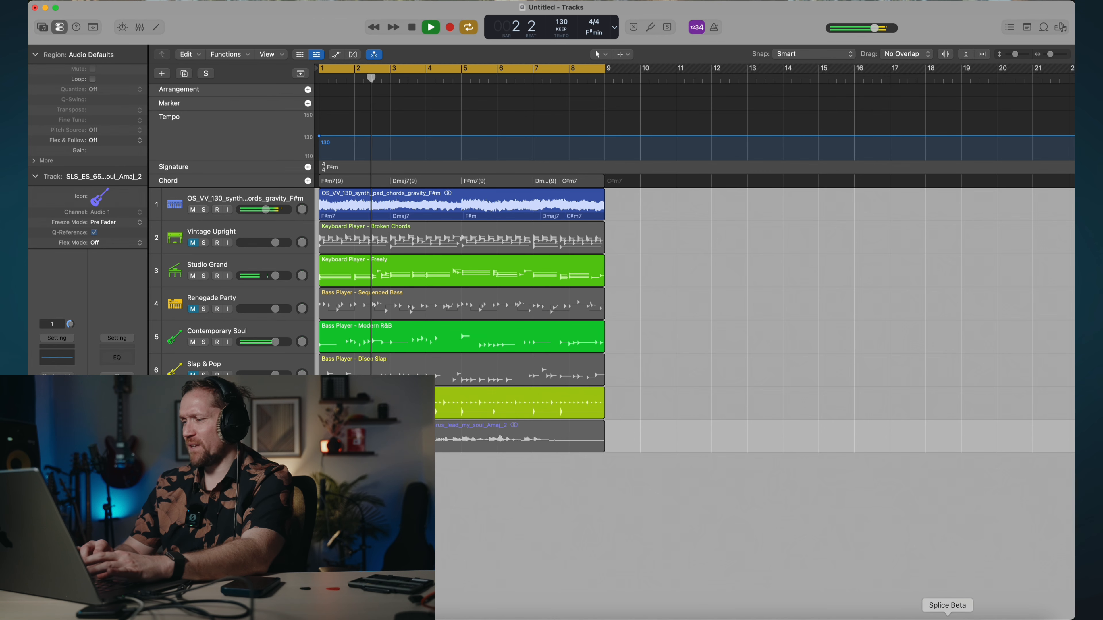
{"action": "left_click", "coordinate": [945, 619]}
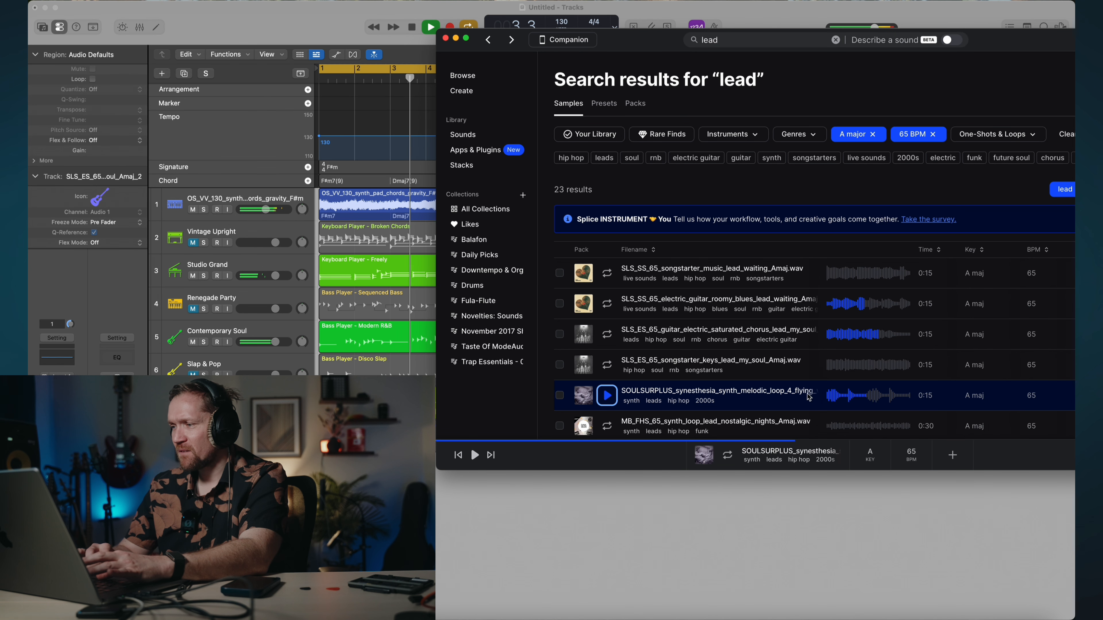
{"action": "left_click_drag", "start_coordinate": [988, 43], "coordinate": [931, 42]}
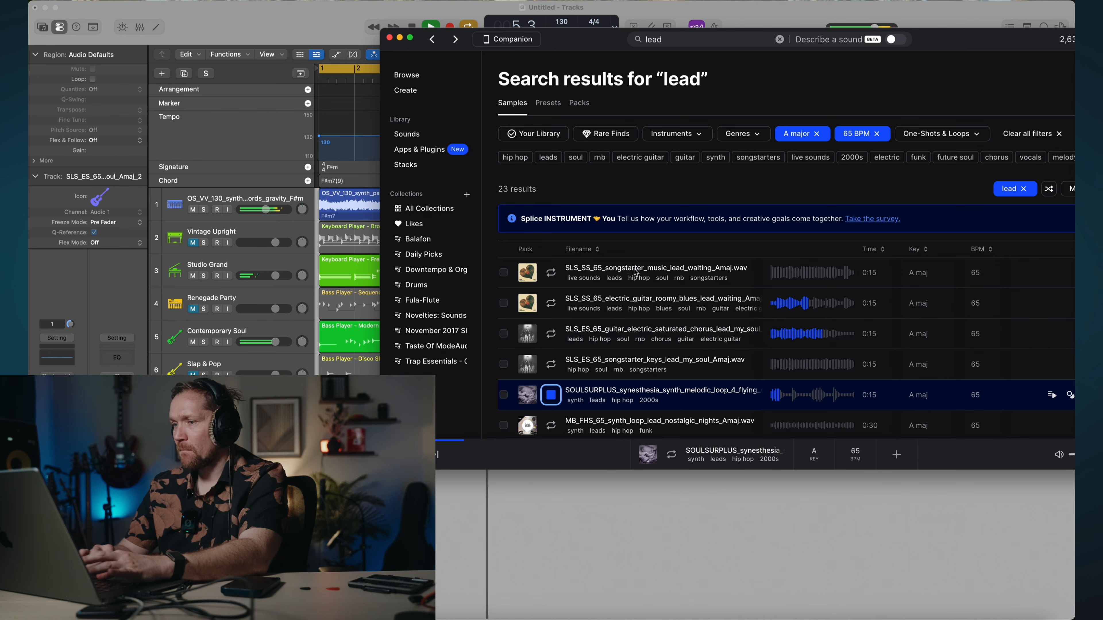
Preview the MB_FHS_65 nostalgic nights synth, SOULSURPLUS slowdance melodic loop 07 and SOUNDDOCTRINE vocal leads in Splice.
{"action": "scroll", "coordinate": [551, 375], "scroll_direction": "down", "scroll_amount": 2}
{"action": "left_click", "coordinate": [551, 370]}
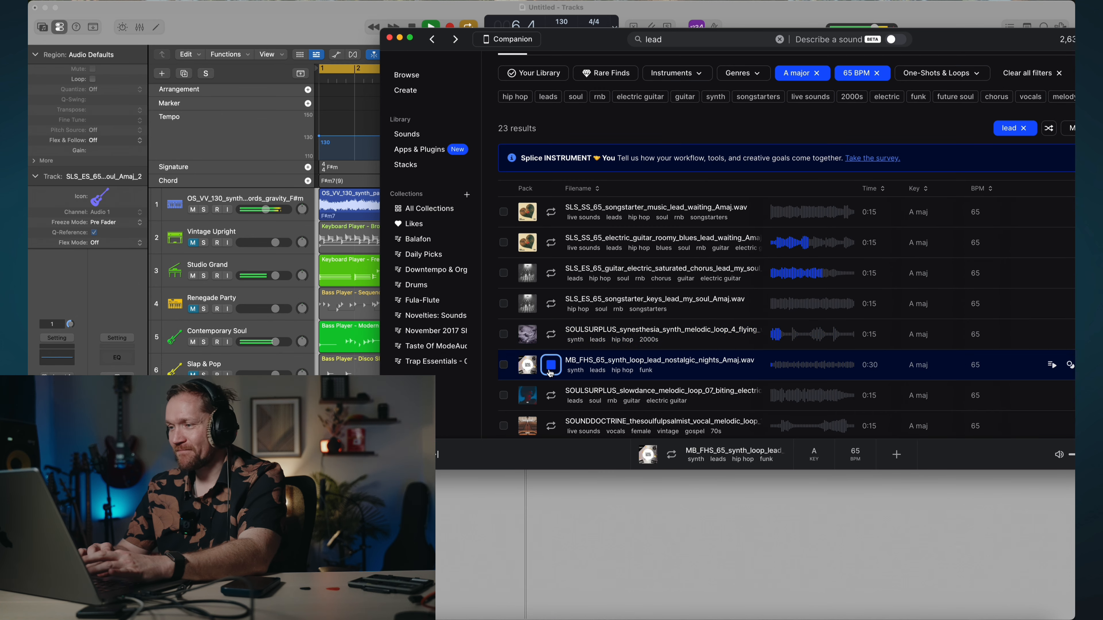
{"action": "left_click", "coordinate": [551, 395]}
{"action": "left_click", "coordinate": [551, 425]}
{"action": "scroll", "coordinate": [553, 422], "scroll_direction": "down", "scroll_amount": 10}
{"action": "scroll", "coordinate": [554, 420], "scroll_direction": "down", "scroll_amount": 2}
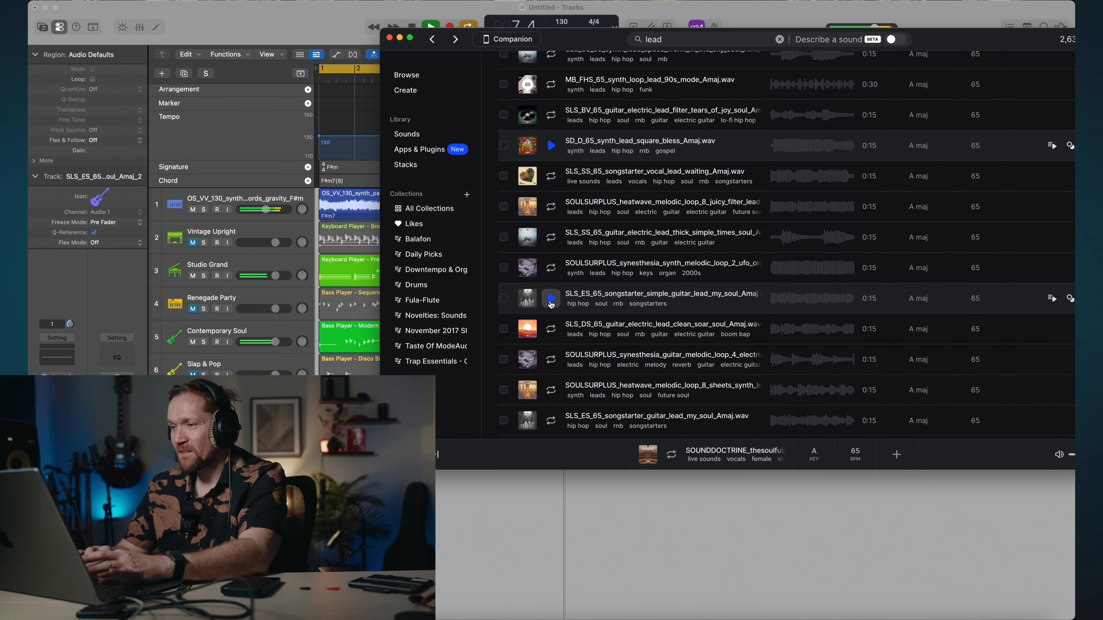
Preview the remaining A major leads at the end of the results, from the SLS_ES_65 simple guitar to the SLS_ES_65 saturated chorus high lead.
{"action": "left_click", "coordinate": [551, 296]}
{"action": "left_click", "coordinate": [550, 327]}
{"action": "left_click", "coordinate": [550, 358]}
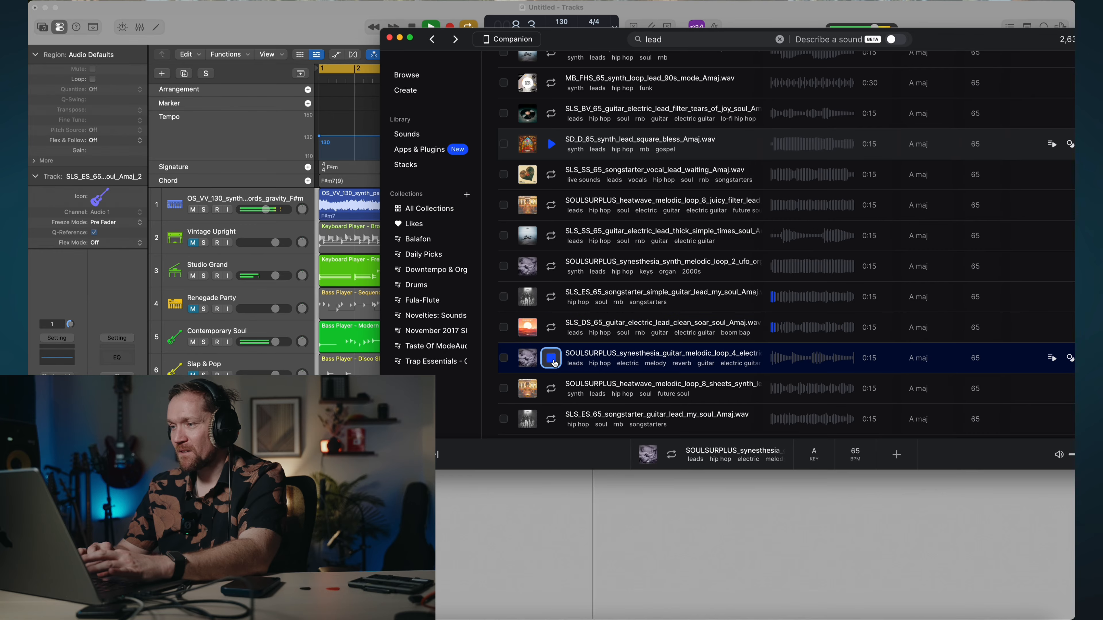
{"action": "left_click", "coordinate": [550, 388]}
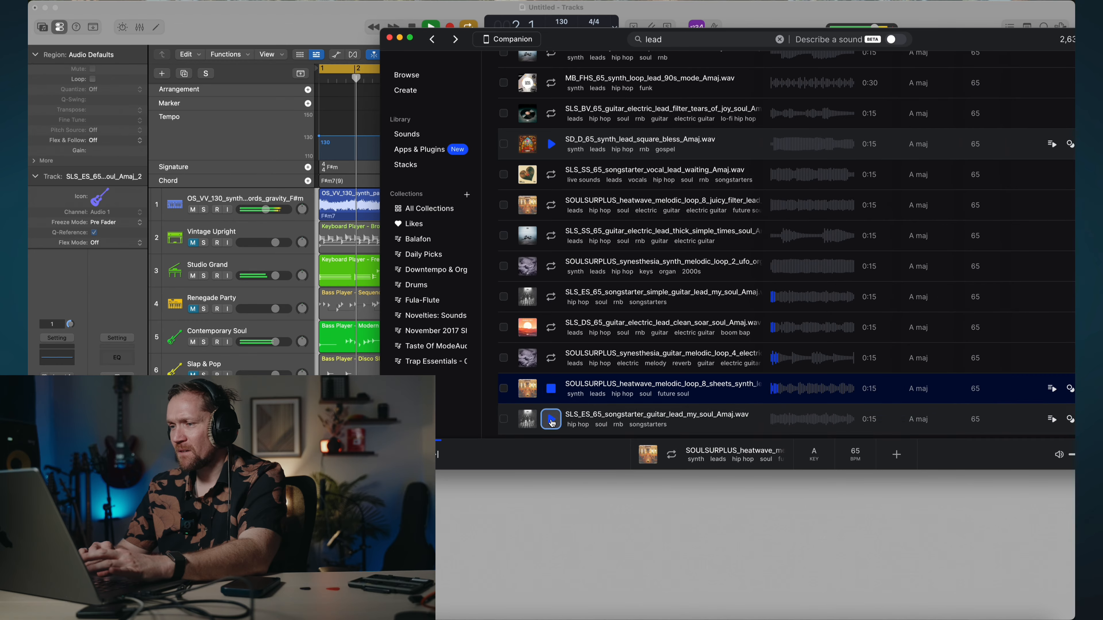
{"action": "scroll", "coordinate": [551, 408], "scroll_direction": "down", "scroll_amount": 2}
{"action": "left_click", "coordinate": [551, 409]}
{"action": "scroll", "coordinate": [550, 409], "scroll_direction": "down", "scroll_amount": 1}
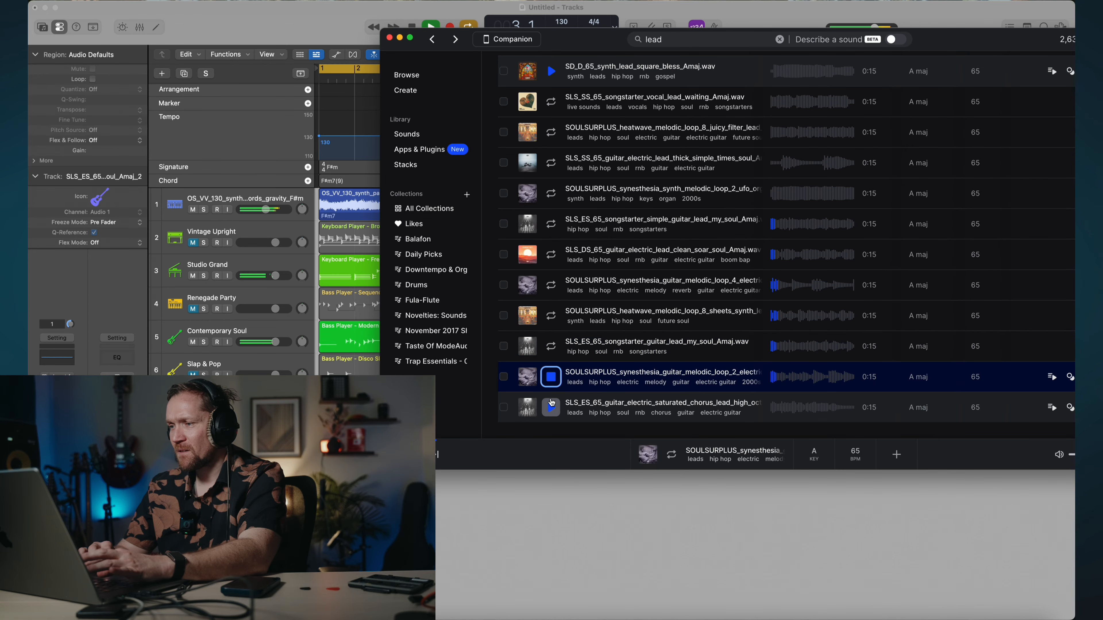
{"action": "left_click", "coordinate": [551, 406]}
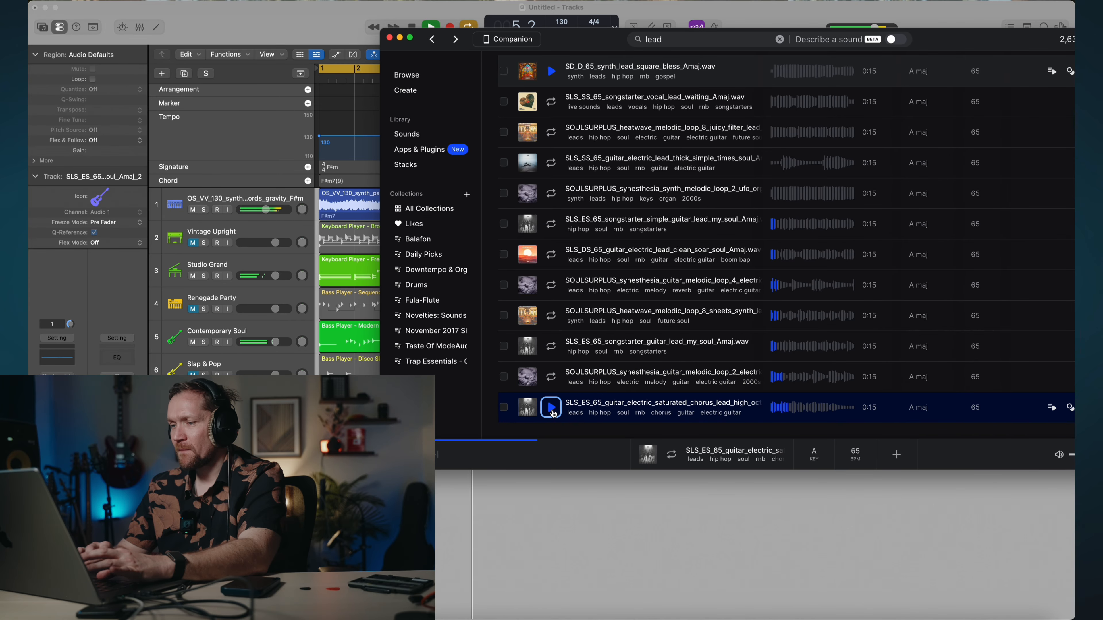
Switch to Logic Pro and play the arrangement from the start with the guitar lead unmuted.
{"action": "key", "text": "super+Tab"}
{"action": "key", "text": "space"}
{"action": "key", "text": "Return"}
{"action": "key", "text": "space"}
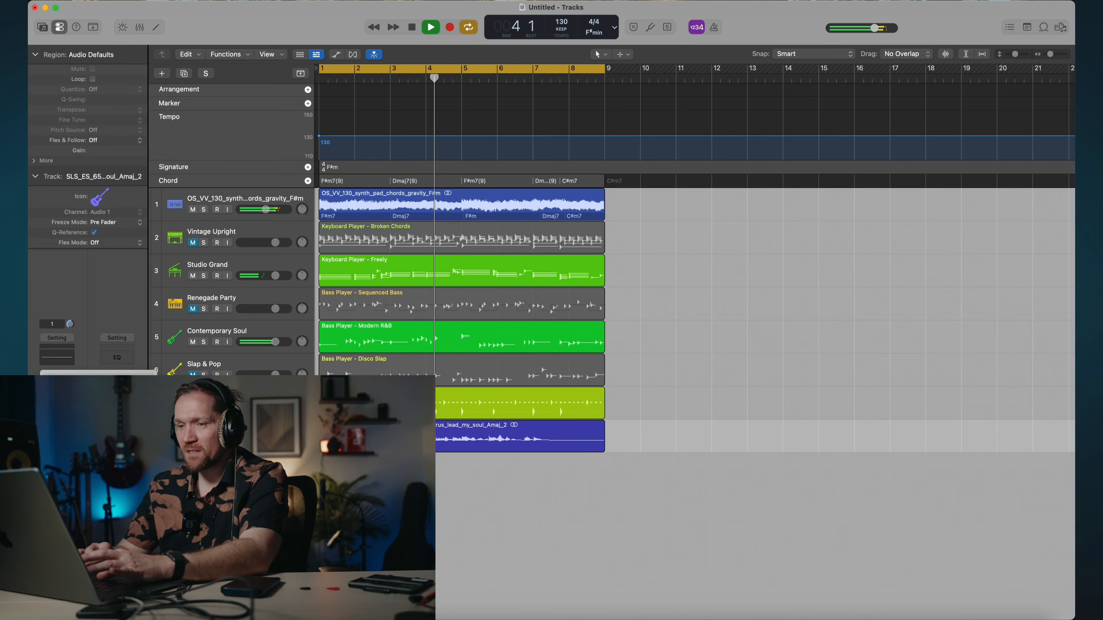
Add the ValhallaVintageVerb reverb to the guitar lead track and set its mix to 26.8%.
{"action": "key", "text": "Return"}
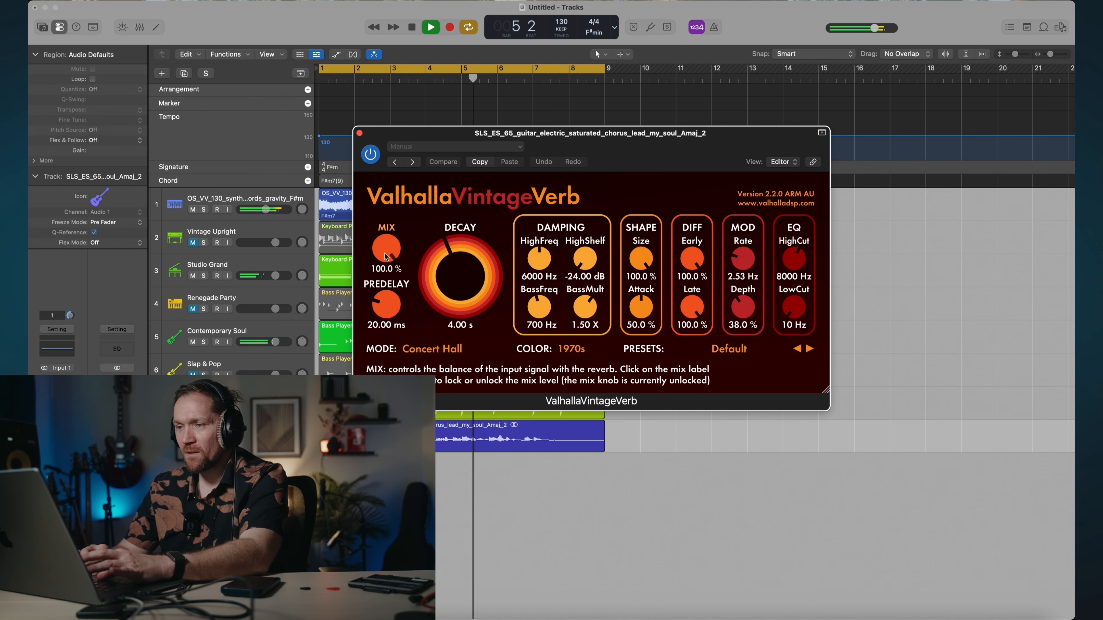
{"action": "left_click_drag", "start_coordinate": [386, 250], "coordinate": [387, 358]}
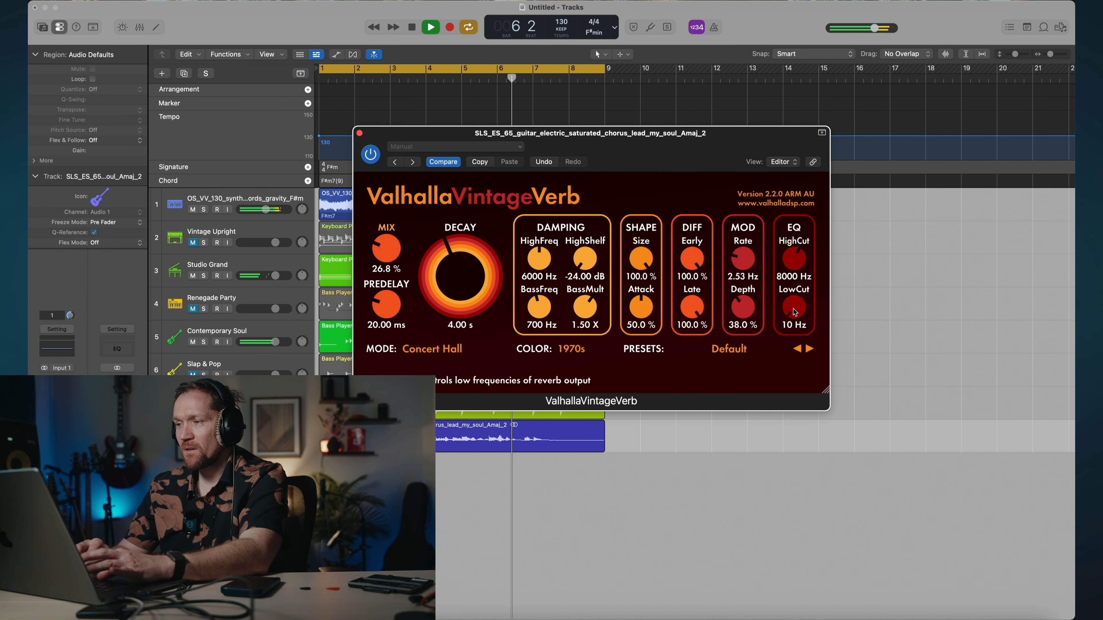
{"action": "left_click", "coordinate": [359, 133]}
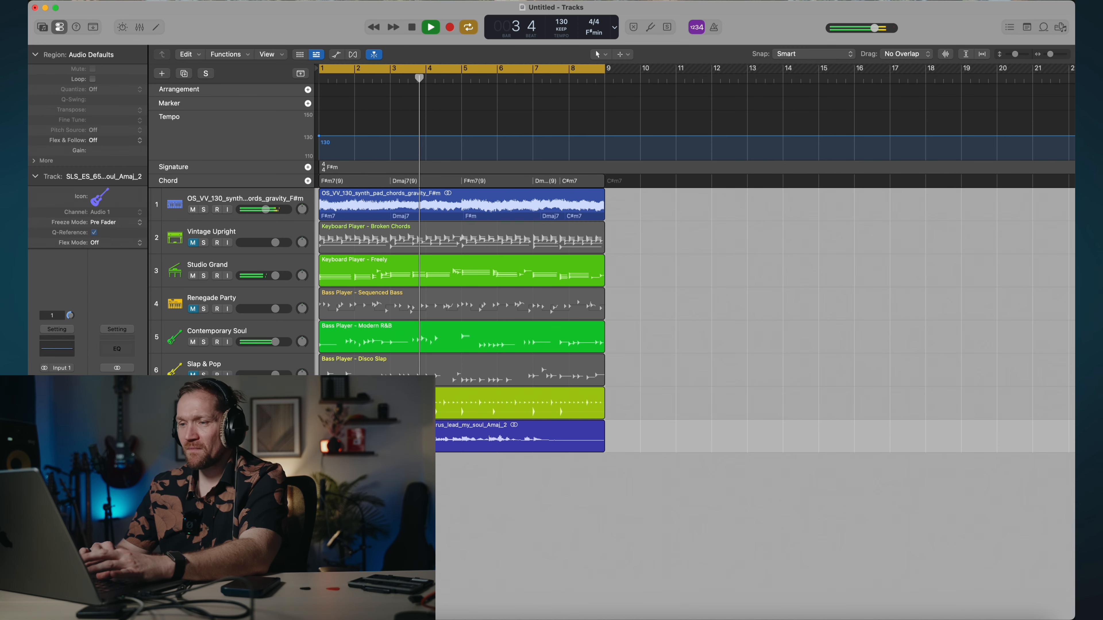
Lower the volume of all tracks together slightly, select only the synth pad track and stop playback.
{"action": "key", "text": "super+a"}
{"action": "left_click_drag", "start_coordinate": [263, 212], "coordinate": [257, 212]}
{"action": "left_click", "coordinate": [242, 201]}
{"action": "key", "text": "space"}
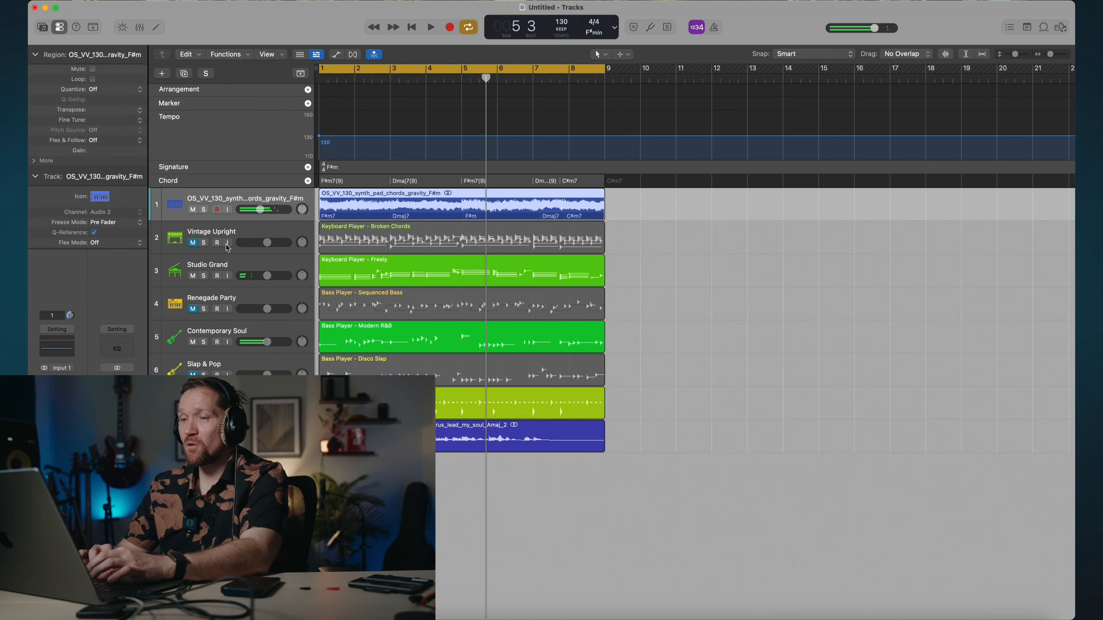
Unmute the Vintage Upright track, mute Studio Grand and listen to the arrangement from the start.
{"action": "left_click", "coordinate": [235, 248]}
{"action": "key", "text": "space"}
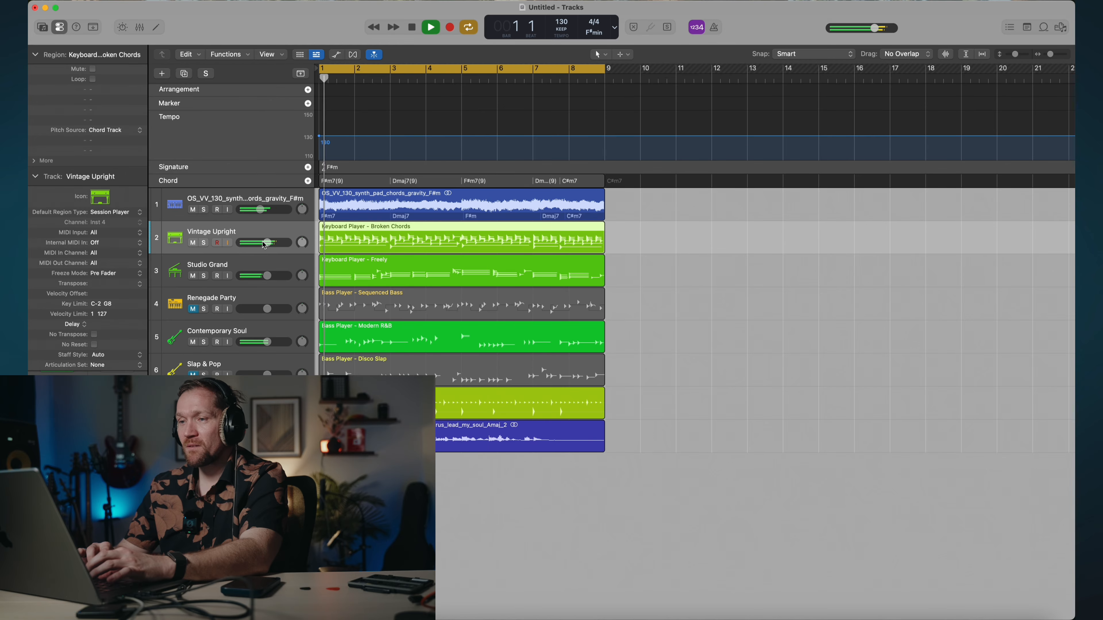
{"action": "left_click", "coordinate": [193, 276]}
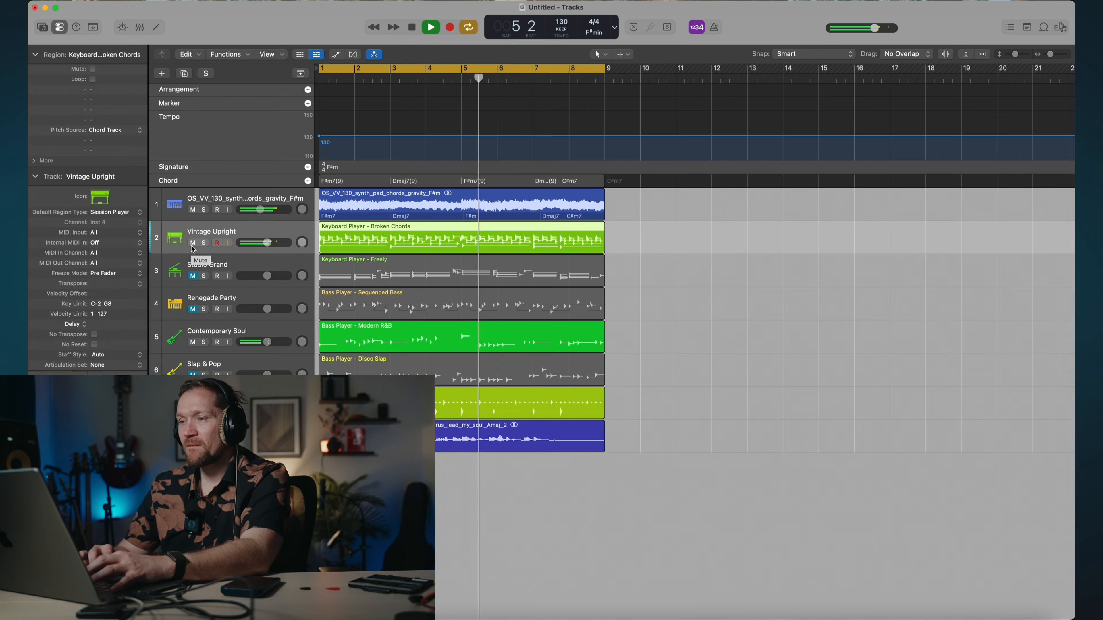
{"action": "key", "text": "space"}
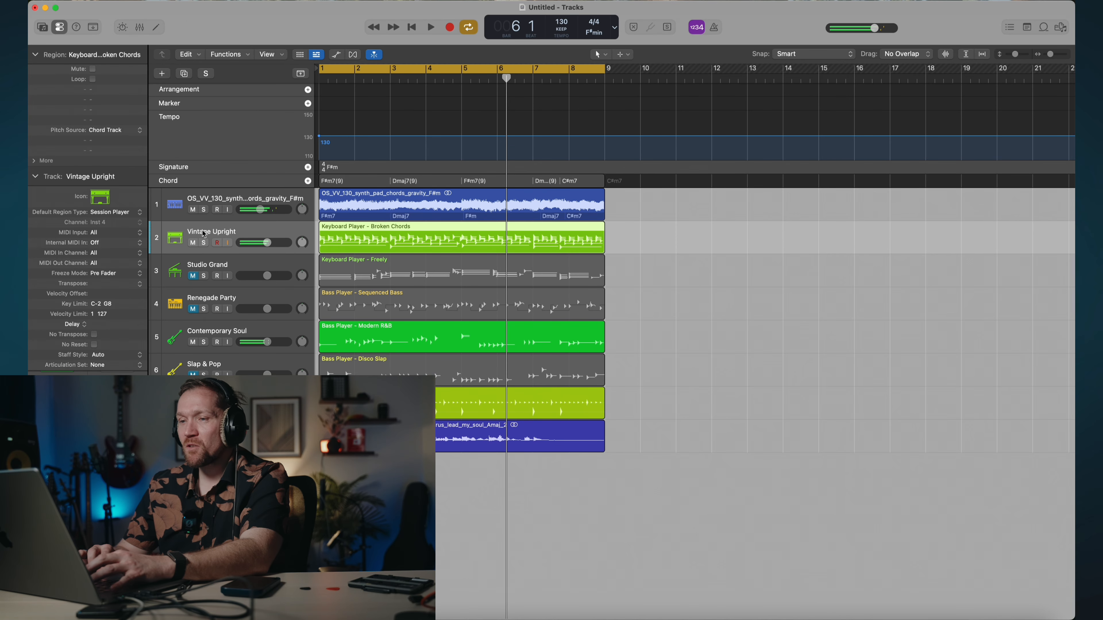
Solo the Vintage Upright track and create one new MIDI software instrument track below it.
{"action": "left_click", "coordinate": [204, 243]}
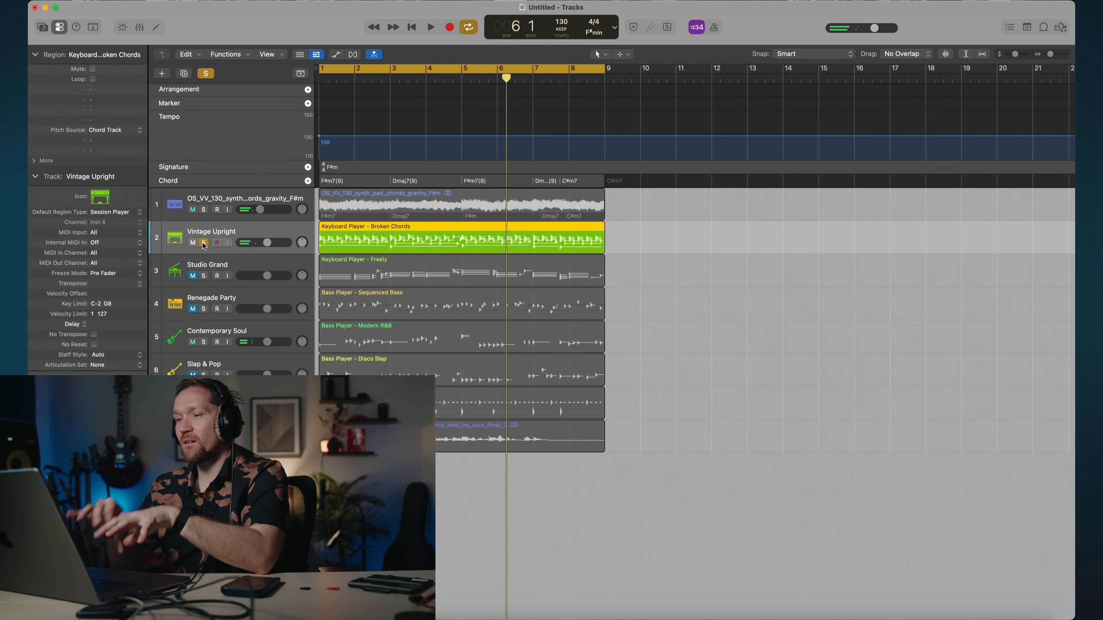
{"action": "left_click", "coordinate": [163, 74]}
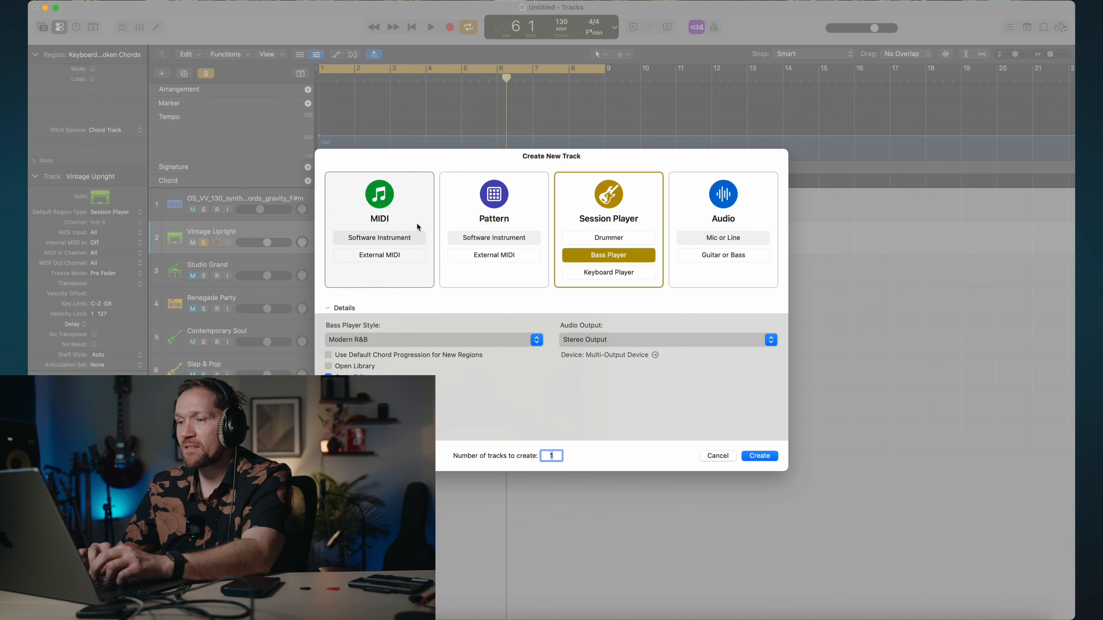
{"action": "left_click", "coordinate": [418, 227]}
{"action": "key", "text": "Return"}
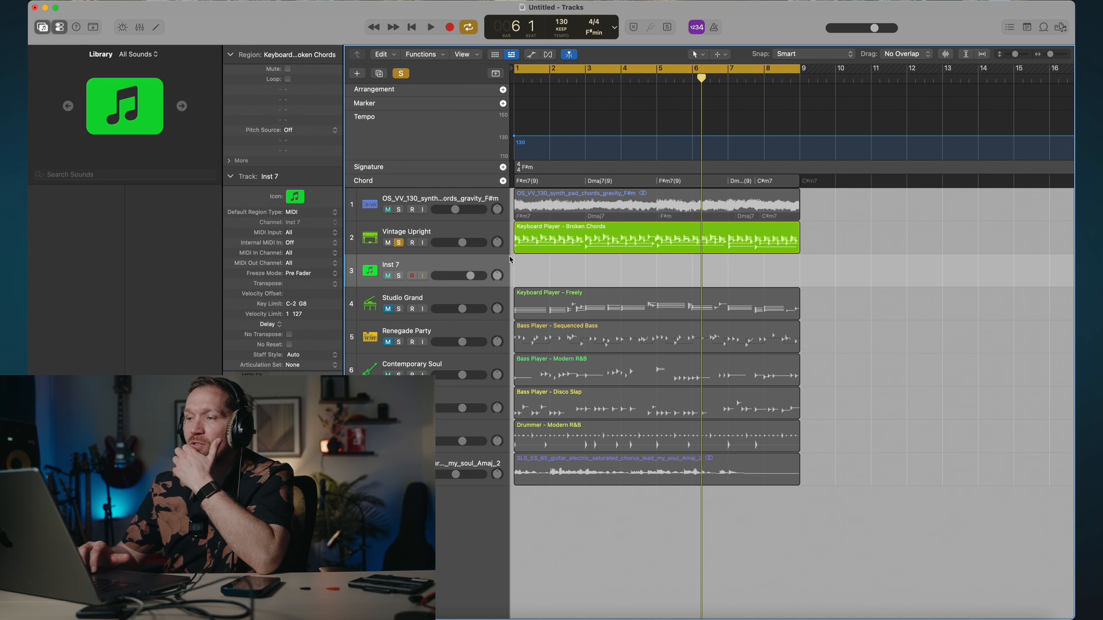
Search Serum's presets on the new instrument track for "pad" and load DS_VPDH3_synth_pad_sunshine.
{"action": "left_click", "coordinate": [565, 240]}
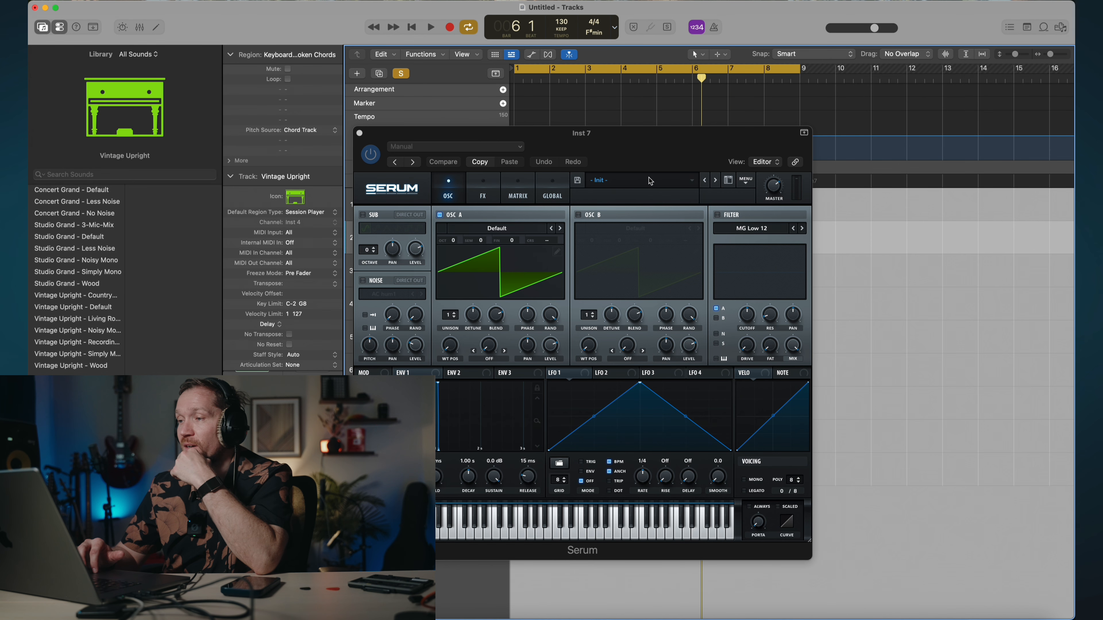
{"action": "left_click", "coordinate": [650, 181]}
{"action": "left_click", "coordinate": [746, 181]}
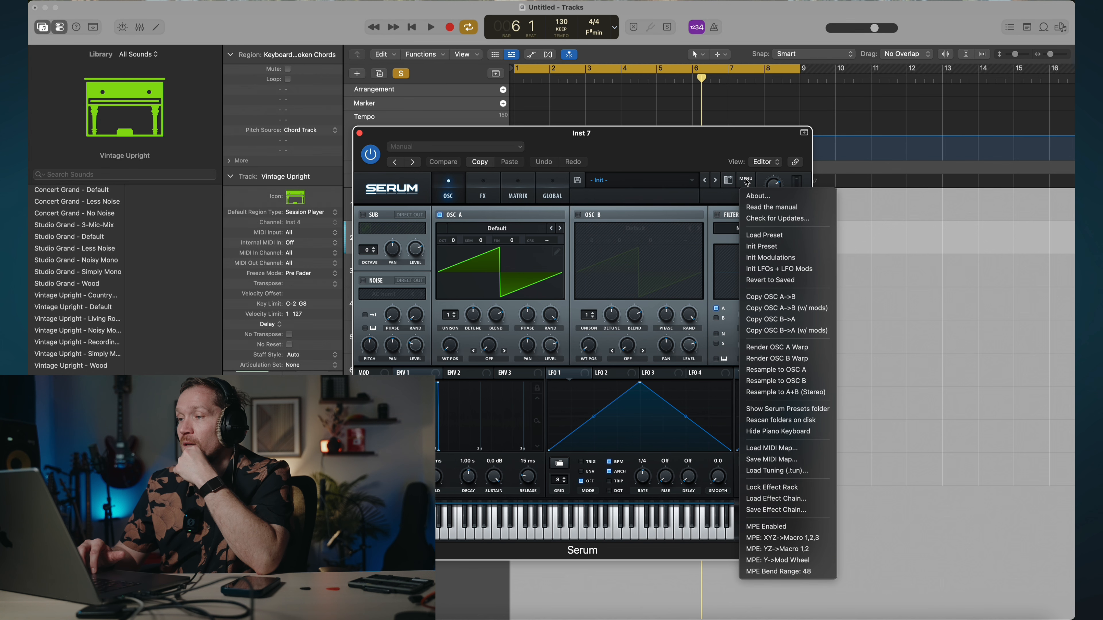
{"action": "left_click", "coordinate": [730, 181]}
{"action": "left_click", "coordinate": [729, 180]}
{"action": "left_click", "coordinate": [740, 230]}
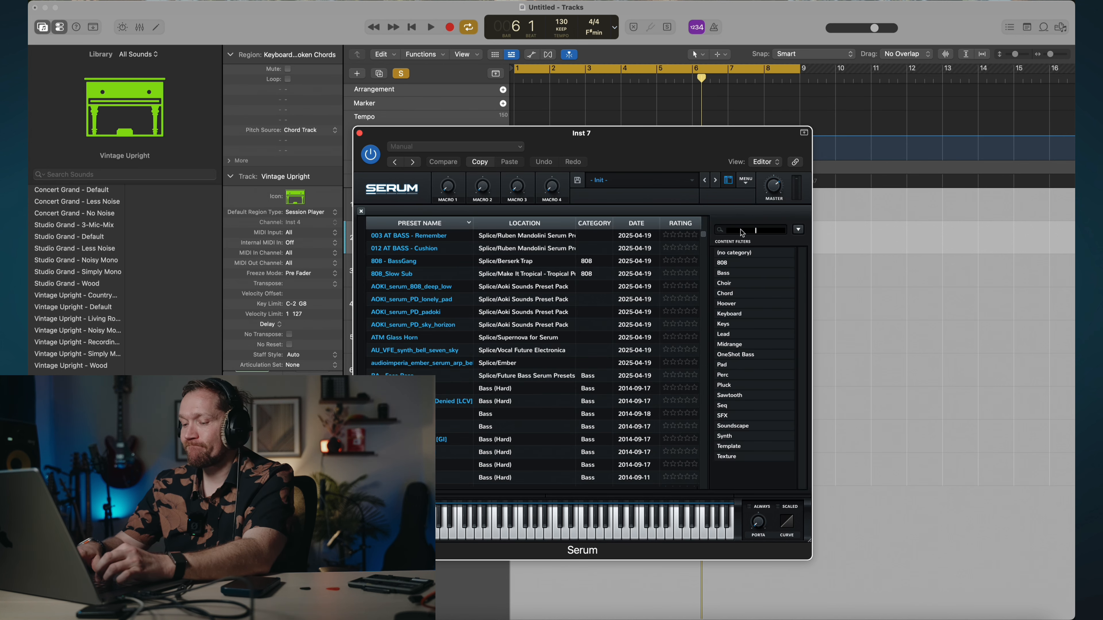
{"action": "type", "text": "pad"}
{"action": "left_click", "coordinate": [436, 338]}
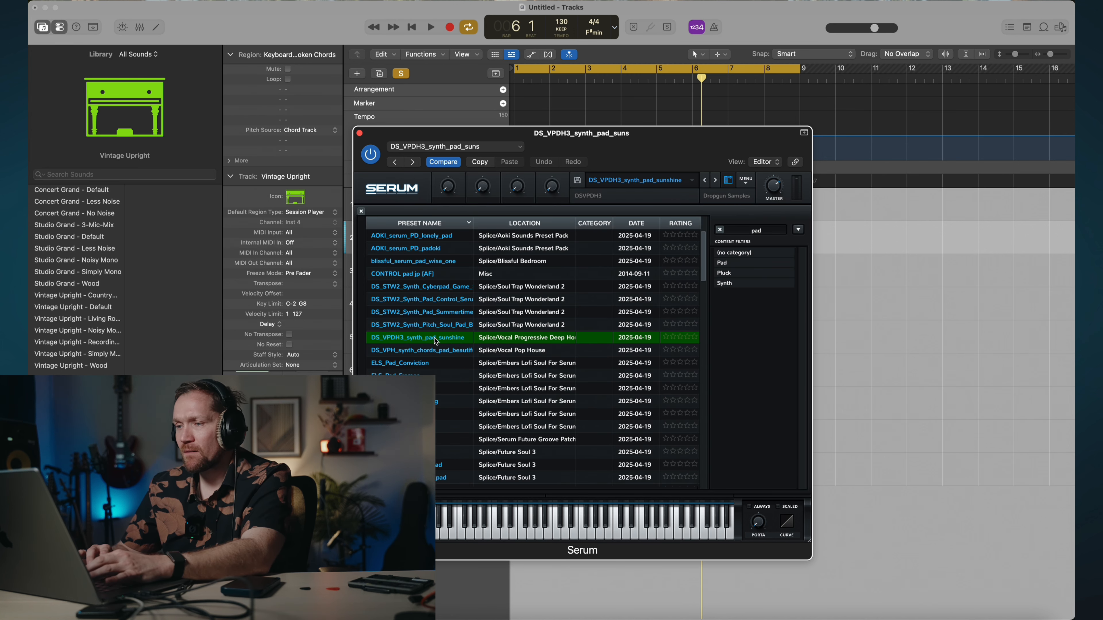
Copy the Vintage Upright's Broken Chords region to bar 1 of the Serum pad track, solo that track and play it.
{"action": "left_click_drag", "start_coordinate": [557, 138], "coordinate": [578, 326]}
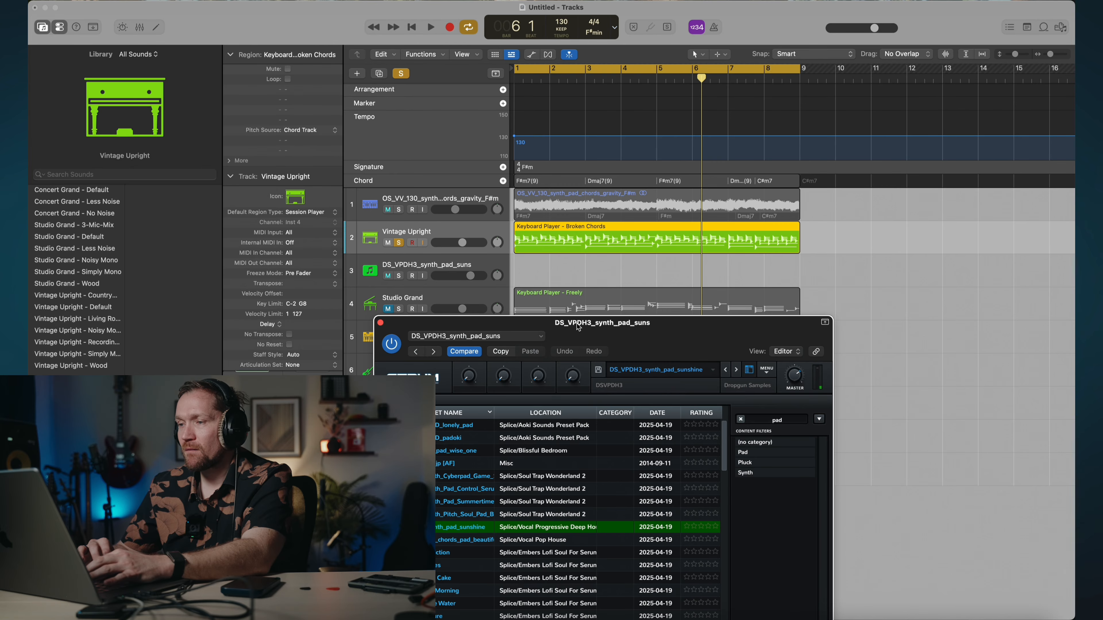
{"action": "left_click", "coordinate": [406, 268]}
{"action": "left_click_drag", "start_coordinate": [590, 235], "coordinate": [586, 281]}
{"action": "left_click", "coordinate": [426, 266]}
{"action": "key", "text": "space"}
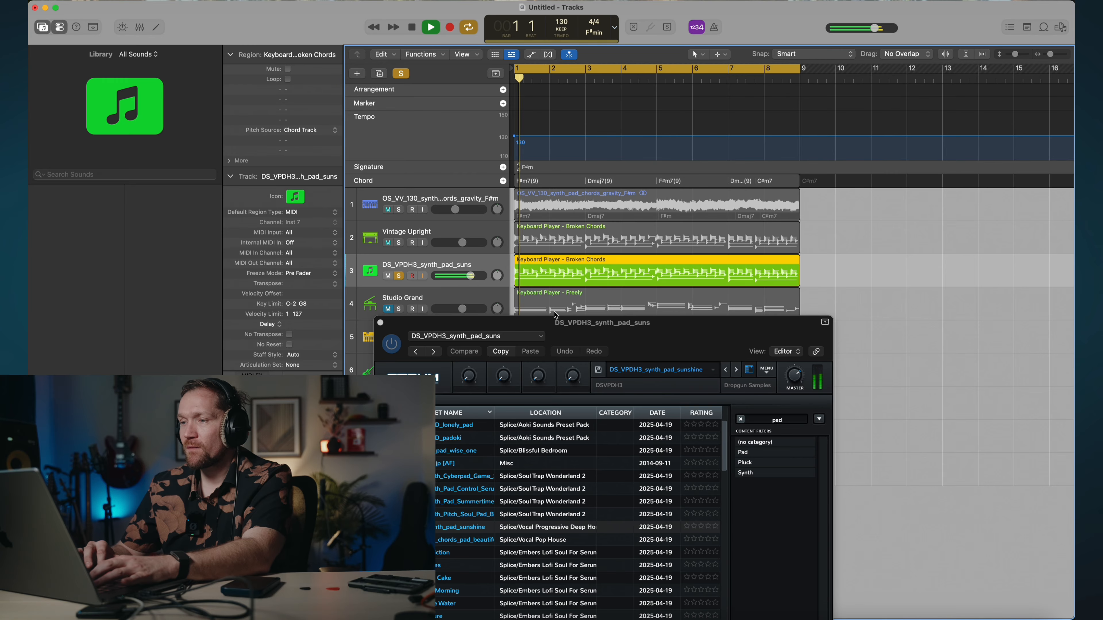
Audition Serum pad presets during playback, including DS_STW2_Synth_Pad_Summertime, ELS_Pad_Frames, ELS_Pad_Pure Morning and ELS_Pad_Tennure.
{"action": "left_click_drag", "start_coordinate": [585, 330], "coordinate": [585, 254]}
{"action": "left_click", "coordinate": [438, 426]}
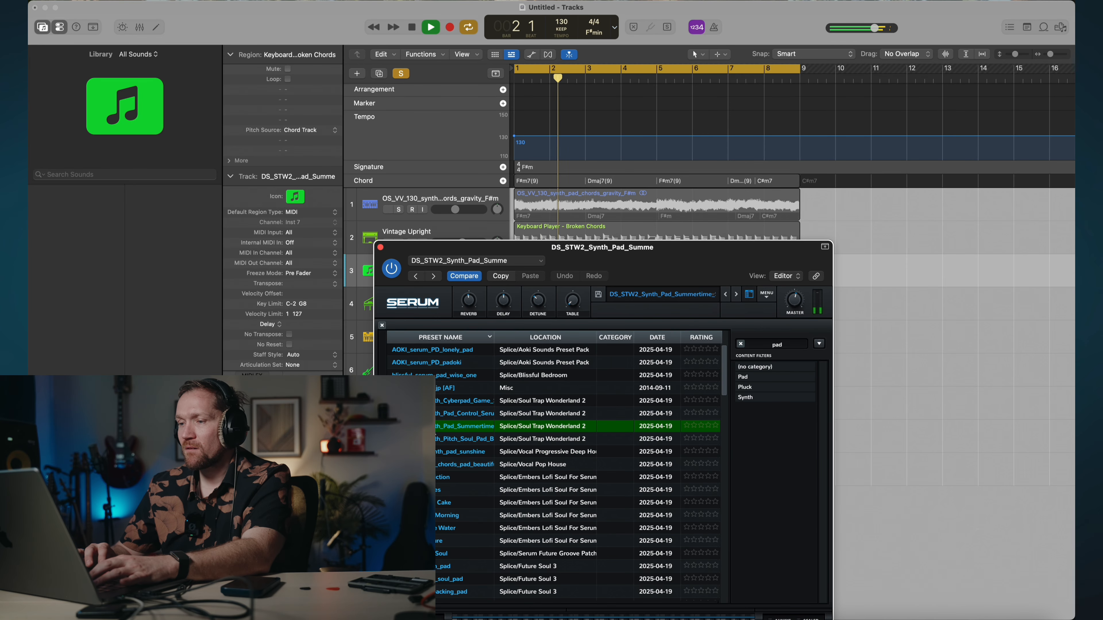
{"action": "left_click", "coordinate": [437, 411]}
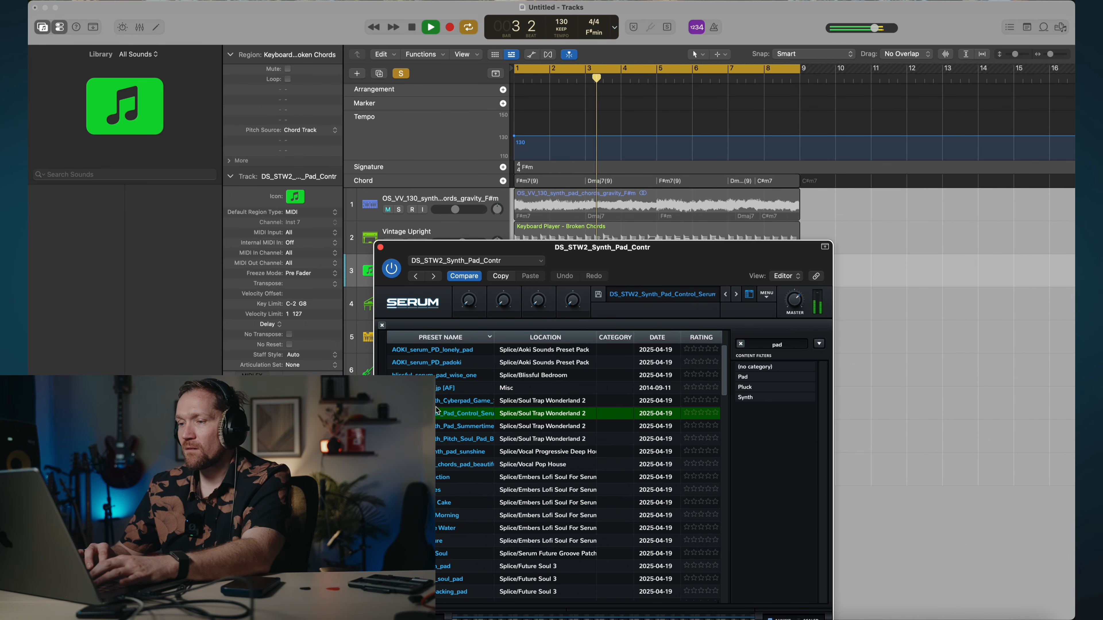
{"action": "left_click", "coordinate": [444, 491]}
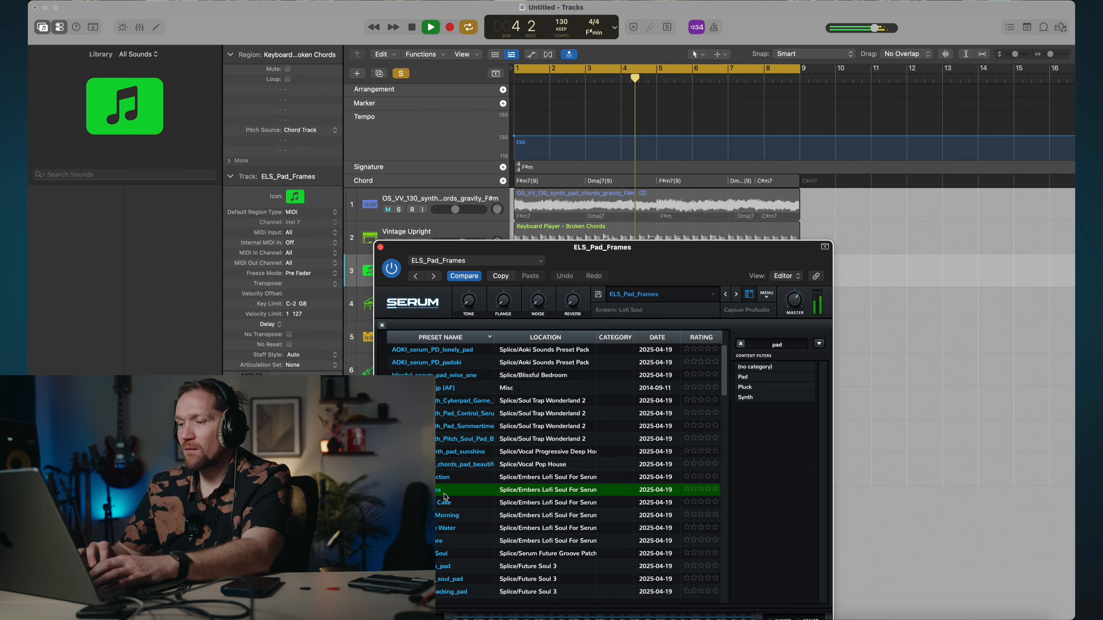
{"action": "left_click", "coordinate": [443, 502]}
{"action": "left_click", "coordinate": [442, 515]}
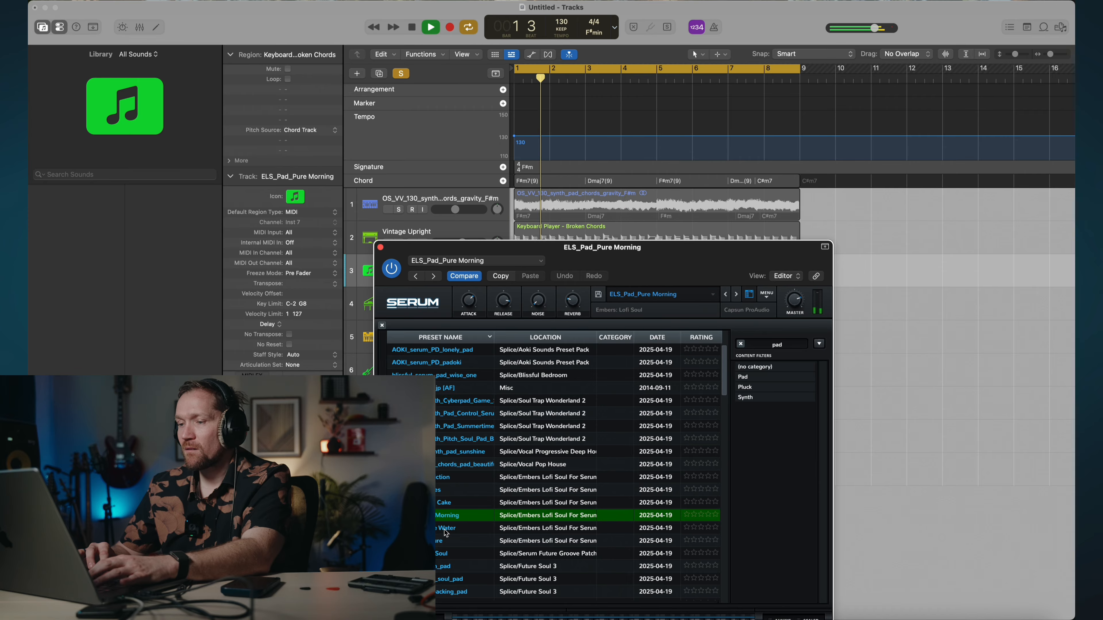
{"action": "left_click", "coordinate": [440, 541]}
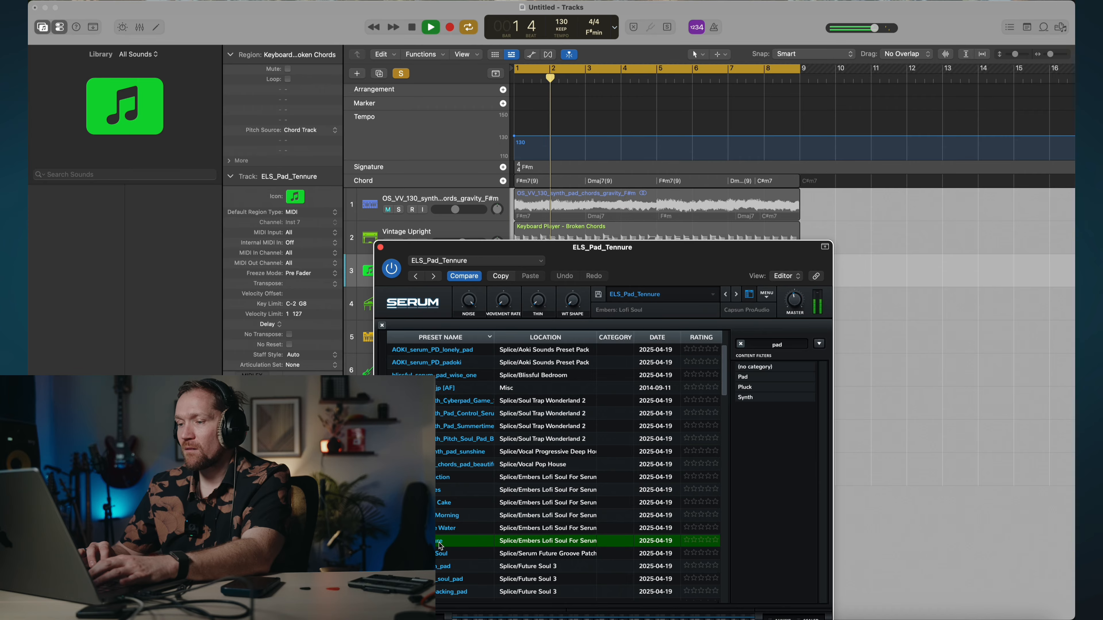
Audition further pads such as PAD - 8000 and PAD - ColdPress, load lofi-hiphp_v2_serum_pad_distort and close Serum.
{"action": "left_click", "coordinate": [437, 566]}
{"action": "scroll", "coordinate": [437, 564], "scroll_direction": "down", "scroll_amount": 6}
{"action": "left_click", "coordinate": [437, 520]}
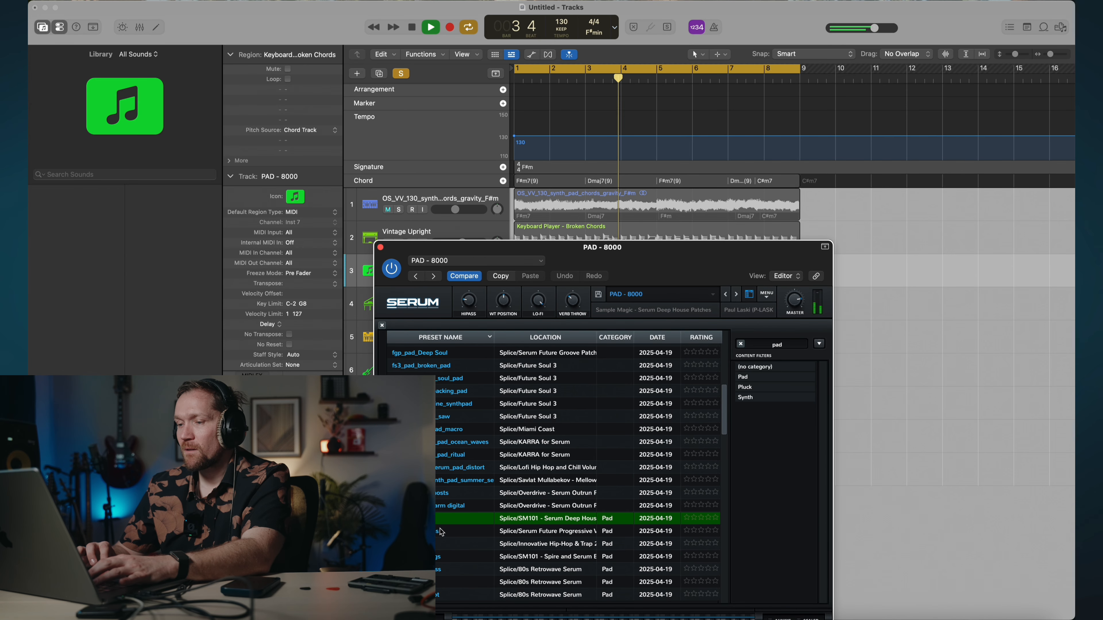
{"action": "left_click", "coordinate": [437, 547]}
{"action": "left_click", "coordinate": [438, 531]}
{"action": "left_click", "coordinate": [441, 480]}
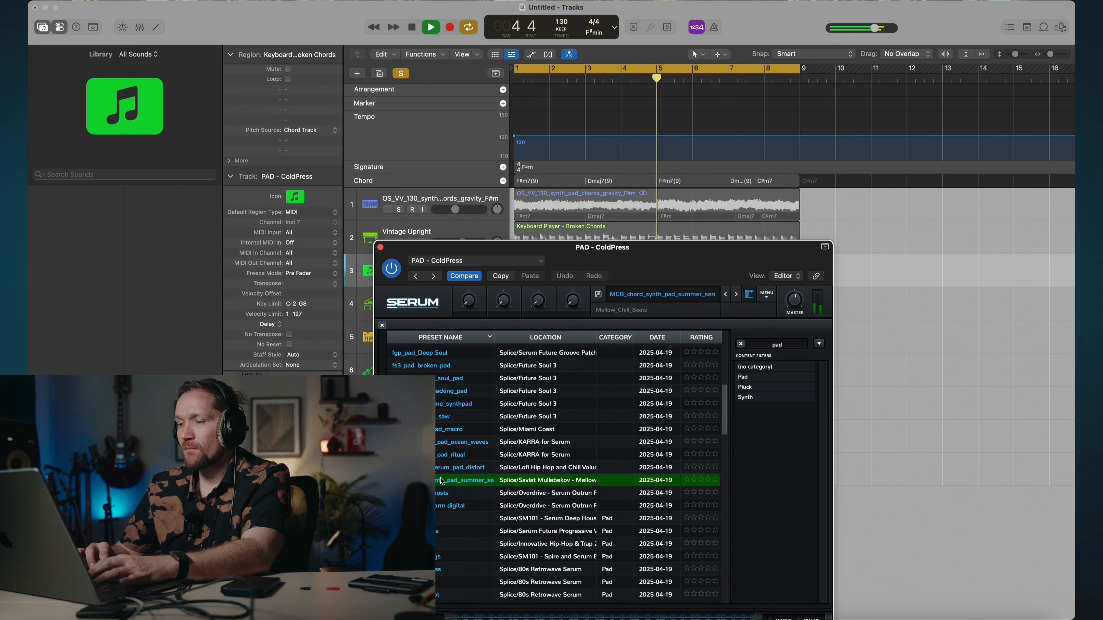
{"action": "left_click", "coordinate": [440, 466]}
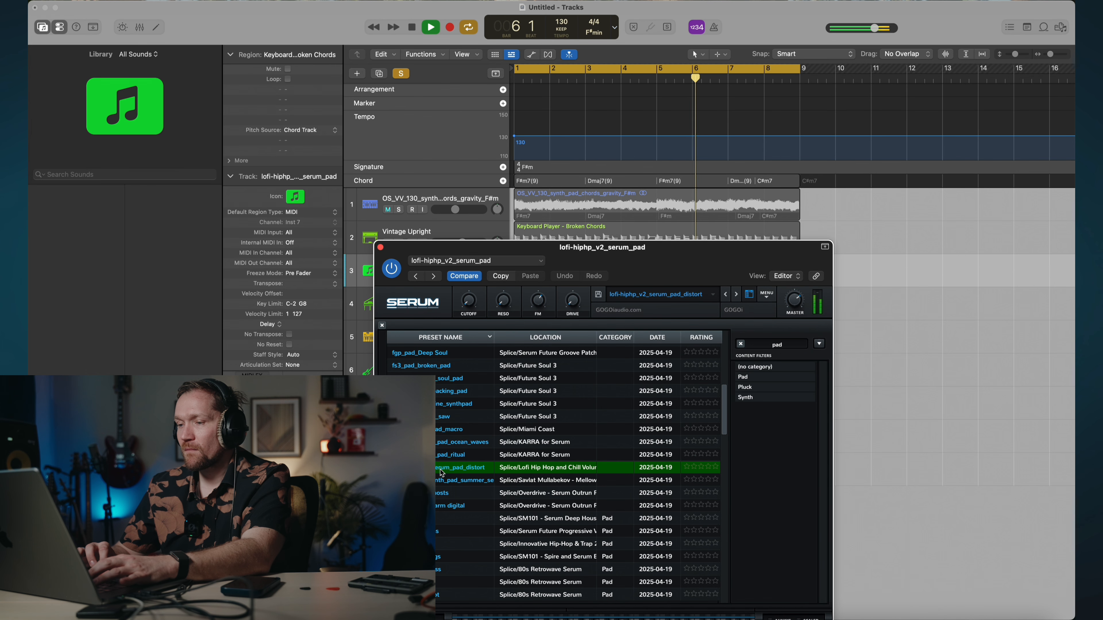
{"action": "scroll", "coordinate": [440, 466], "scroll_direction": "down", "scroll_amount": 5}
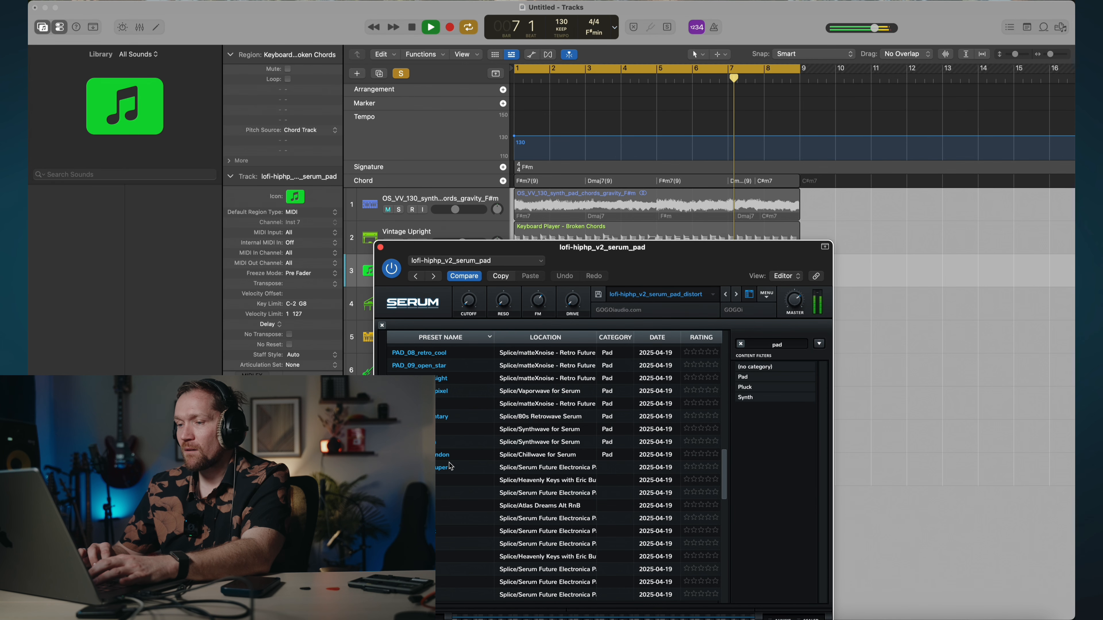
{"action": "left_click", "coordinate": [380, 248]}
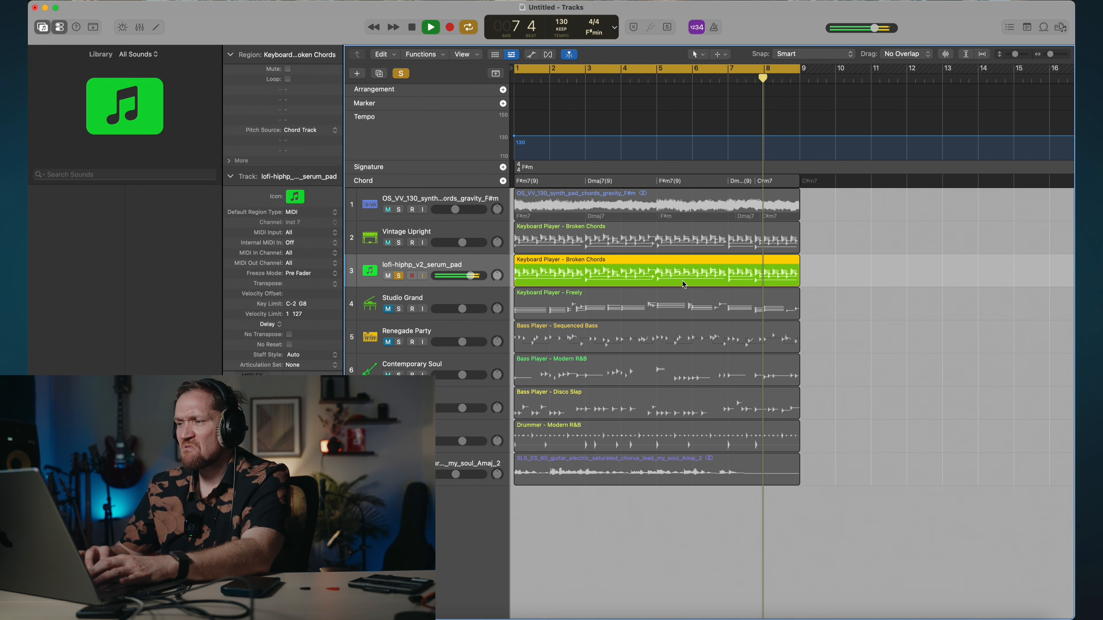
Play the soloed Serum pad track and check its Broken Chords region's Pitch Source options, keeping Chord Track.
{"action": "left_click", "coordinate": [882, 286]}
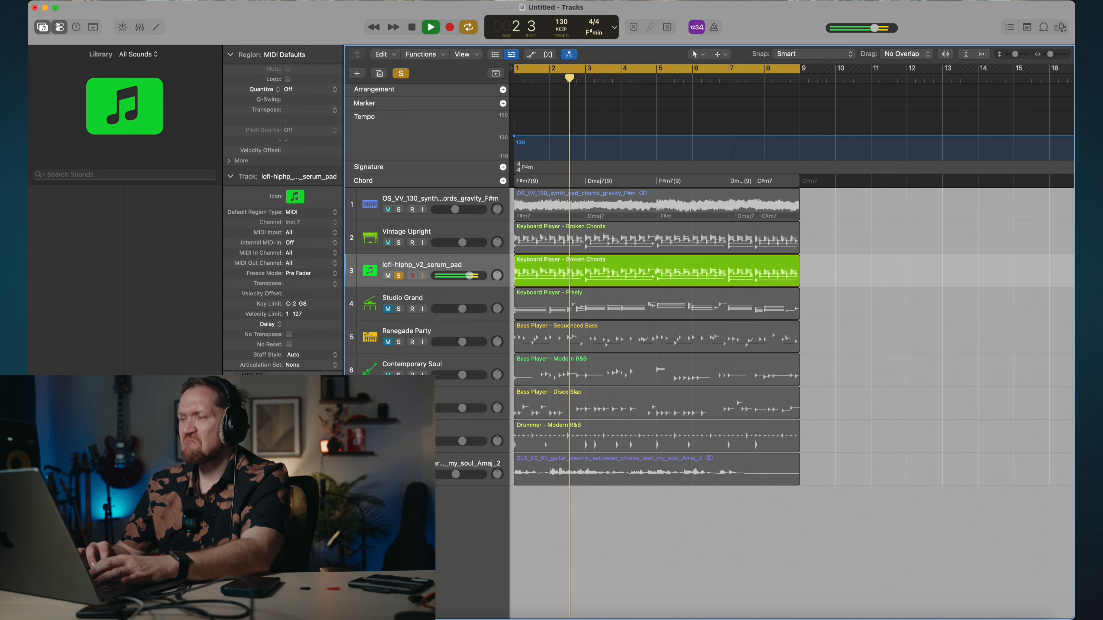
{"action": "left_click", "coordinate": [519, 270]}
{"action": "left_click", "coordinate": [250, 126]}
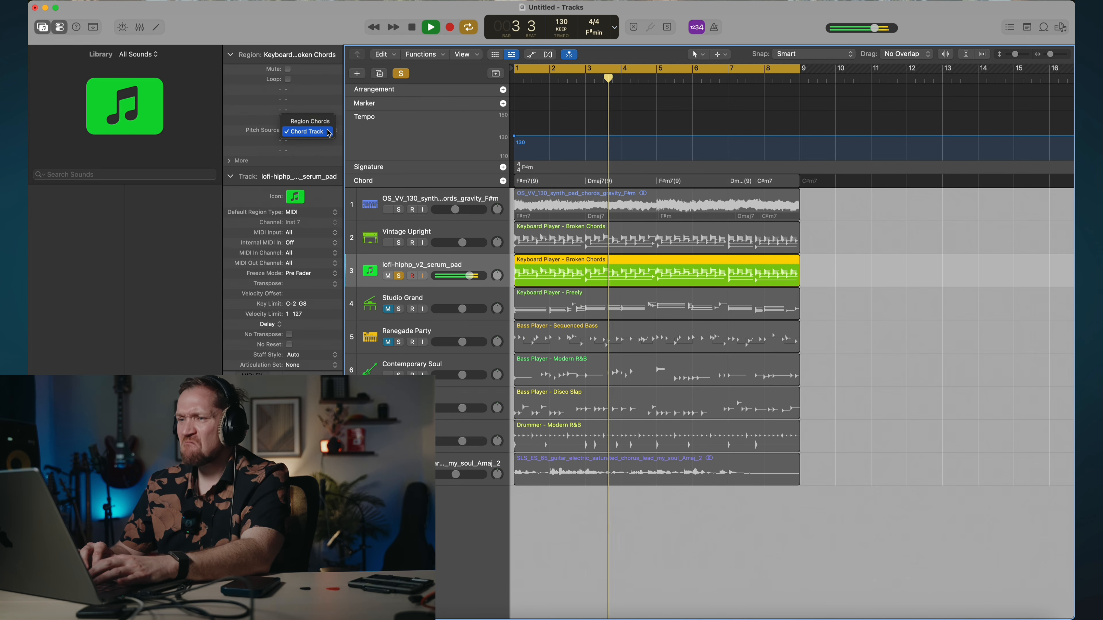
{"action": "left_click", "coordinate": [248, 122]}
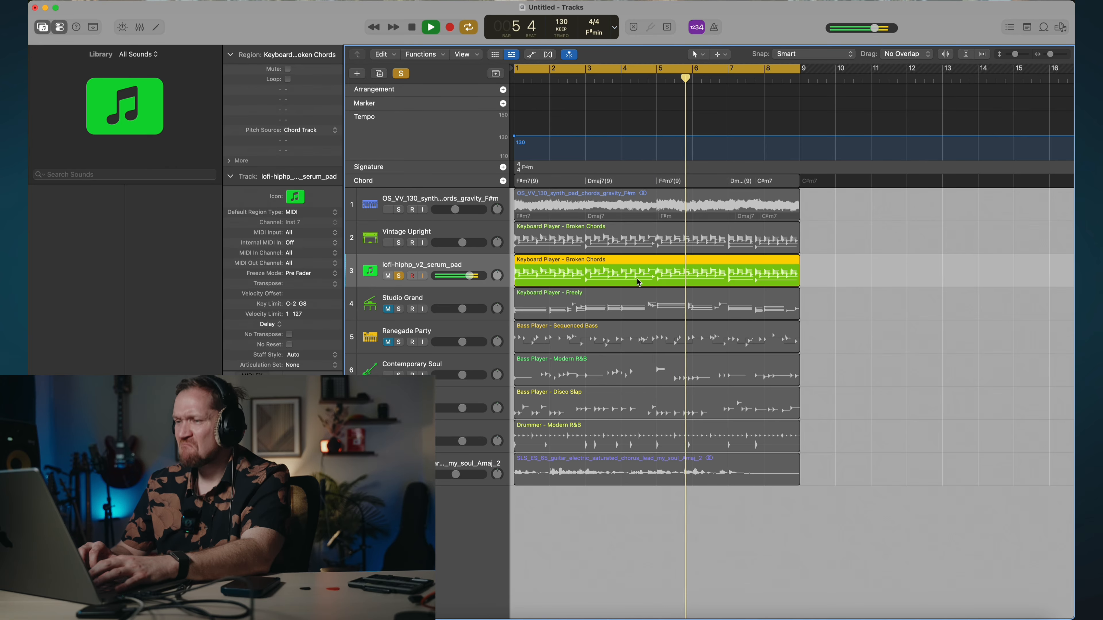
{"action": "key", "text": "space"}
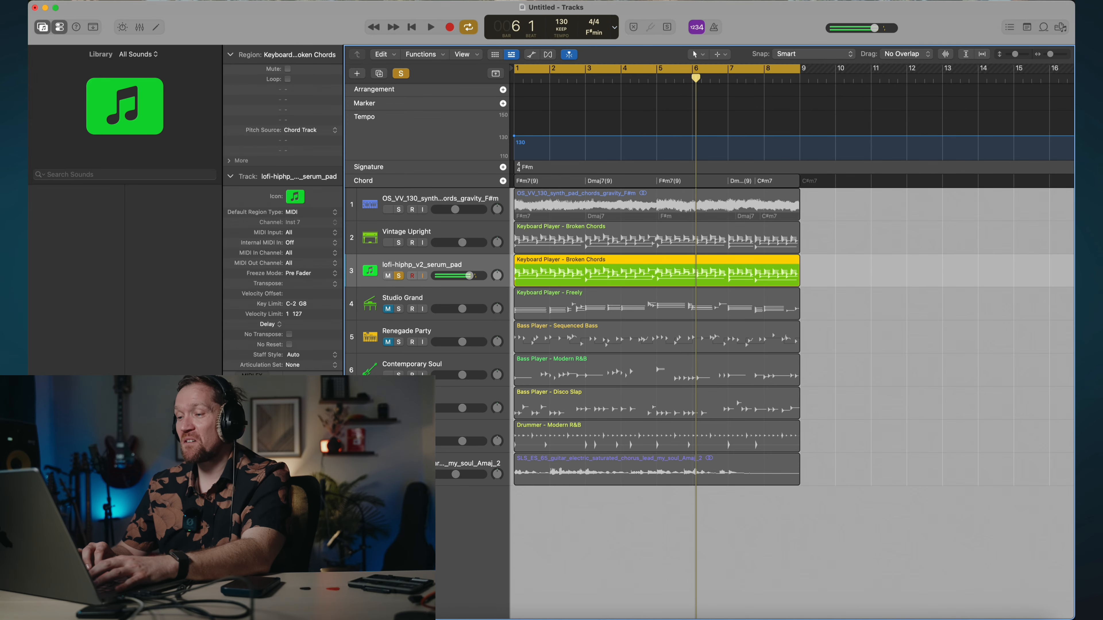
Search Serum's presets for "key" on the pad track, load ELS_Keys_Rekkerd and play the region.
{"action": "key", "text": "v"}
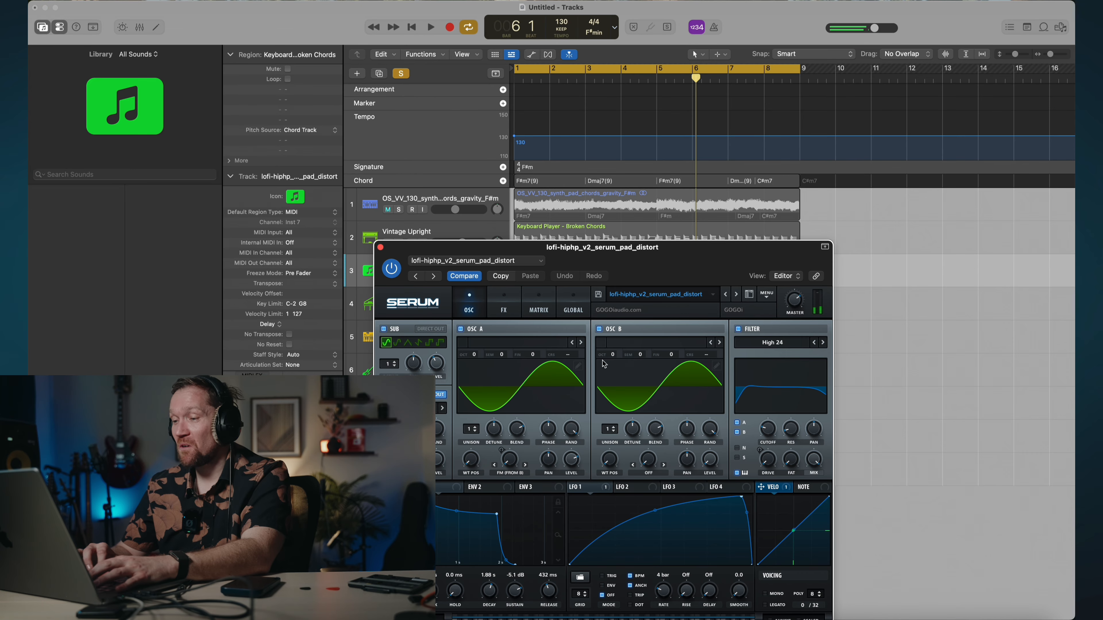
{"action": "left_click", "coordinate": [704, 298]}
{"action": "left_click", "coordinate": [702, 262]}
{"action": "left_click", "coordinate": [769, 297]}
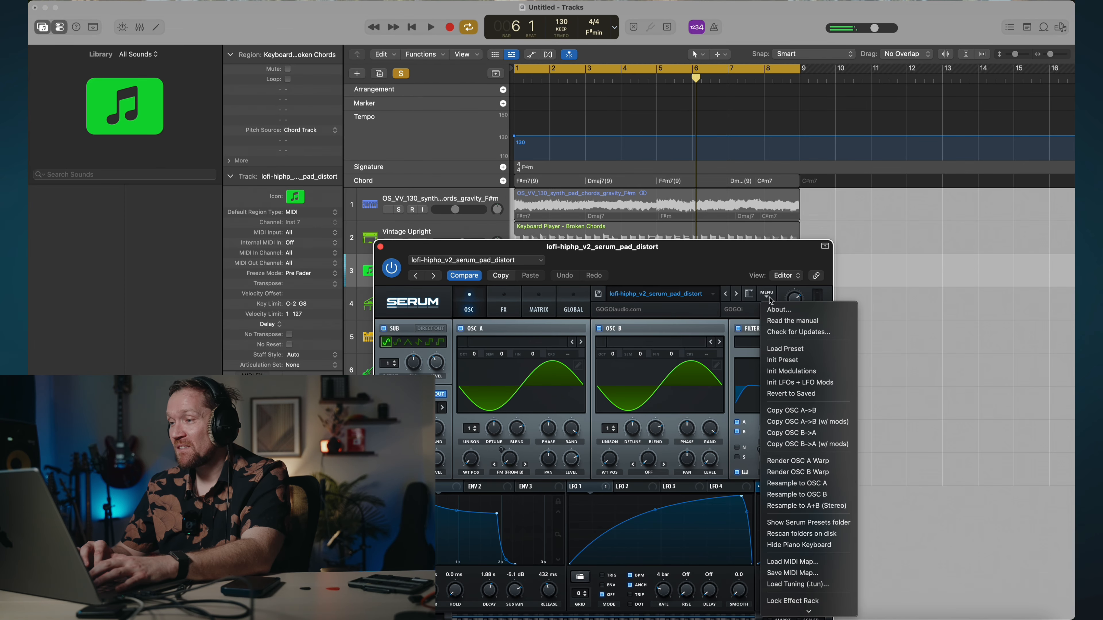
{"action": "left_click", "coordinate": [755, 296]}
{"action": "left_click", "coordinate": [749, 295]}
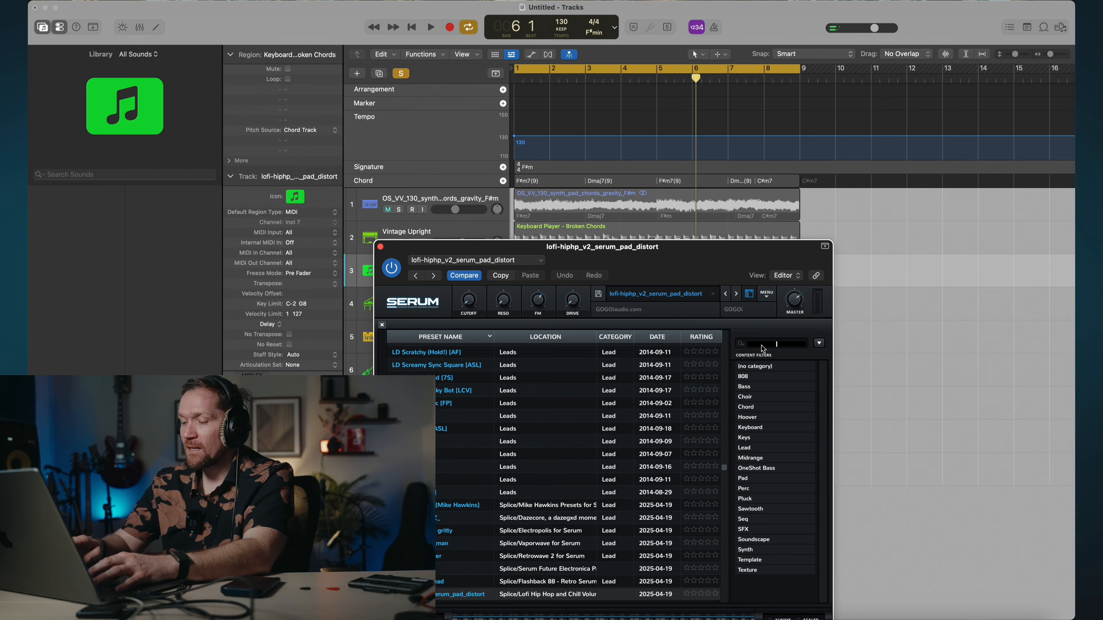
{"action": "key", "text": "Return"}
{"action": "left_click", "coordinate": [452, 437]}
{"action": "key", "text": "space"}
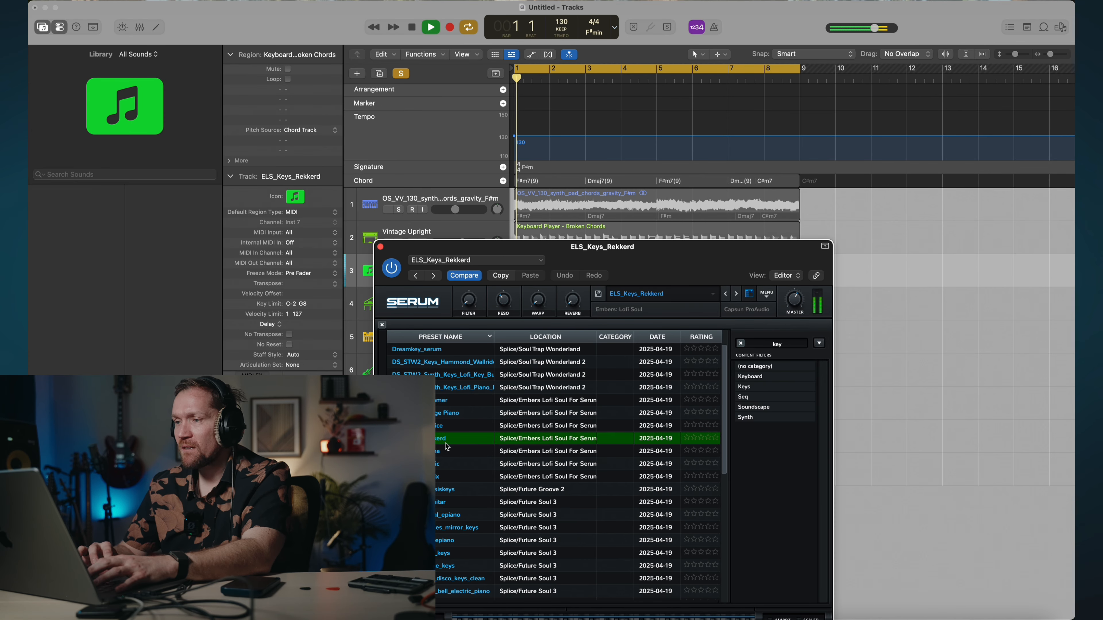
Audition further keys presets such as ELS_Keys_Votrix, load fs3_keys_retro_disco_keys_clean, close Serum and stop playback.
{"action": "left_click", "coordinate": [438, 491]}
{"action": "key", "text": "Up"}
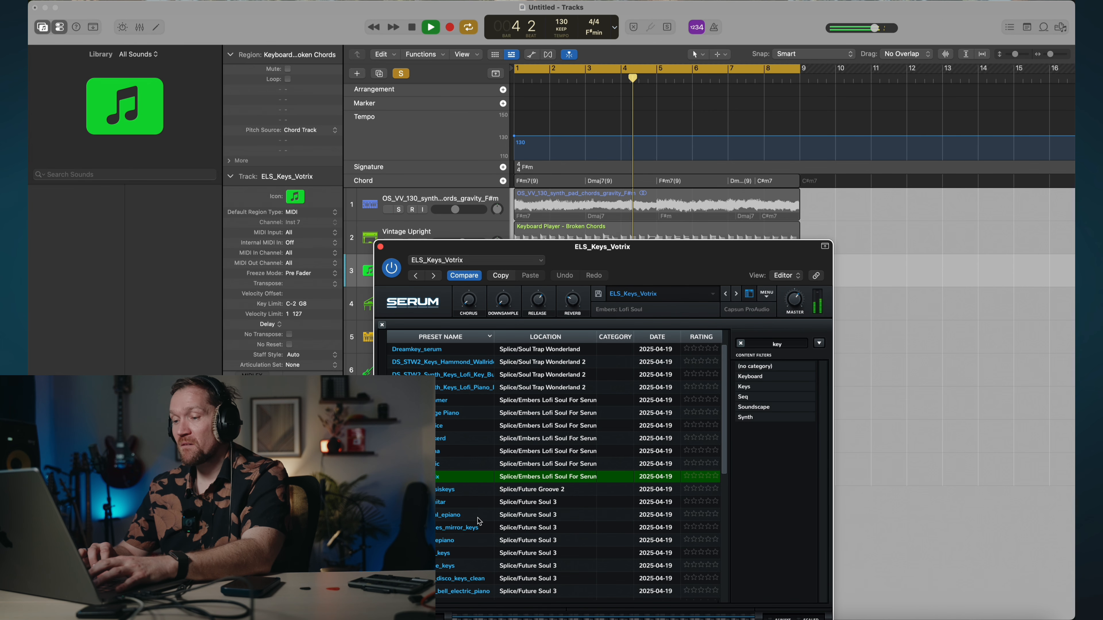
{"action": "left_click", "coordinate": [456, 580]}
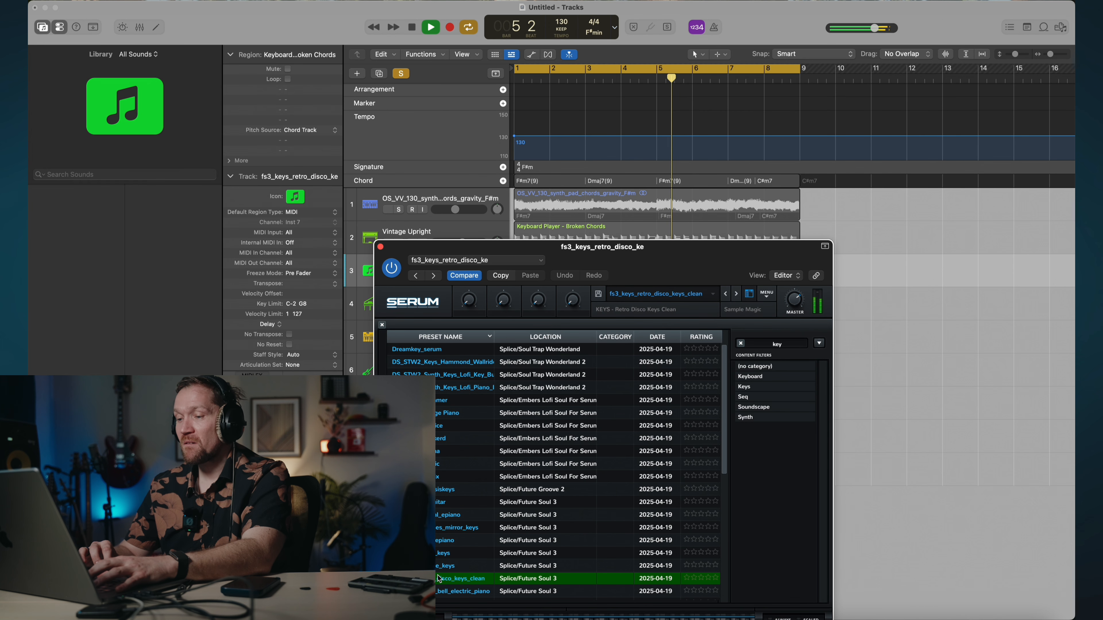
{"action": "left_click", "coordinate": [380, 246]}
{"action": "key", "text": "space"}
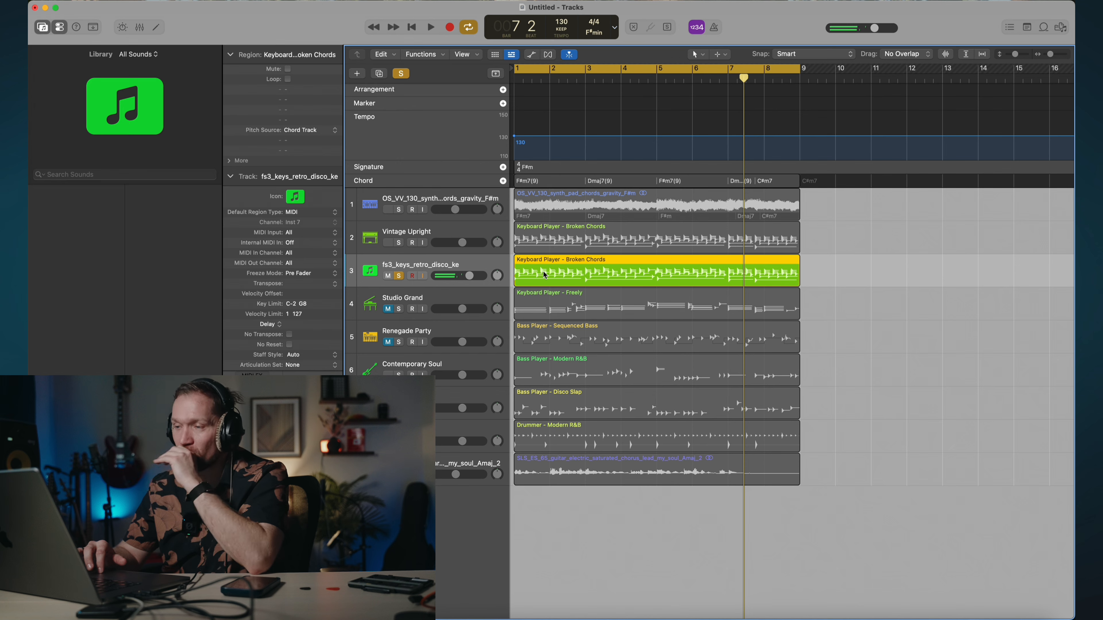
Open the Serum keys track's Broken Chords region in the Session Player editor, shift both hands to a lower register and play it.
{"action": "double_click", "coordinate": [544, 273]}
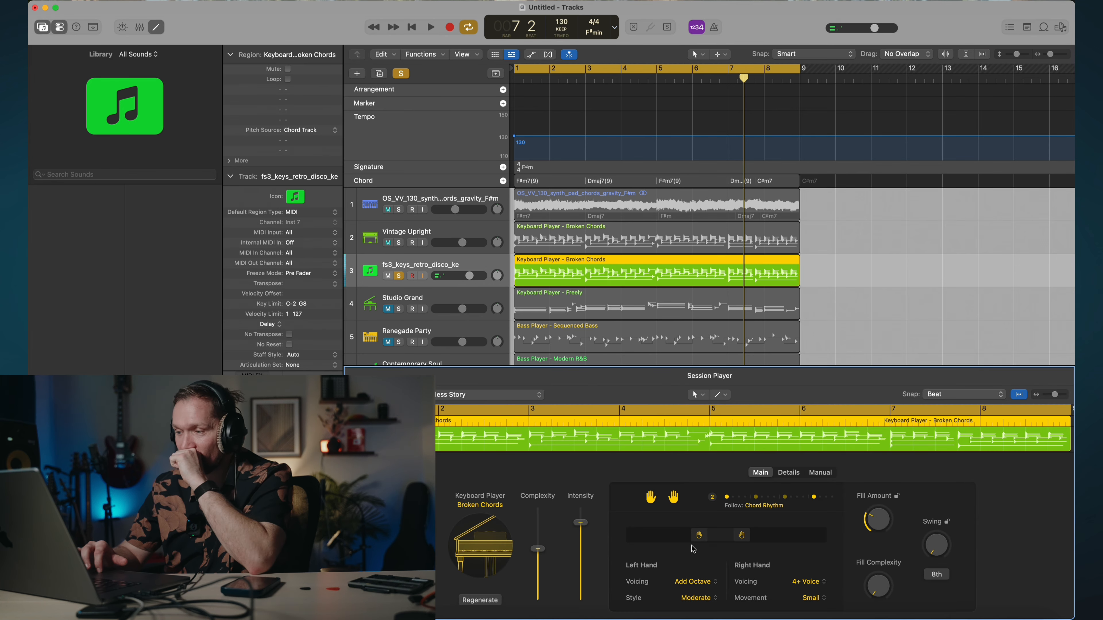
{"action": "mouse_move", "coordinate": [691, 540]}
{"action": "left_mouse_down"}
{"action": "mouse_move", "coordinate": [682, 539]}
{"action": "mouse_move", "coordinate": [722, 538]}
{"action": "mouse_move", "coordinate": [677, 539]}
{"action": "left_mouse_up"}
{"action": "key", "text": "space"}
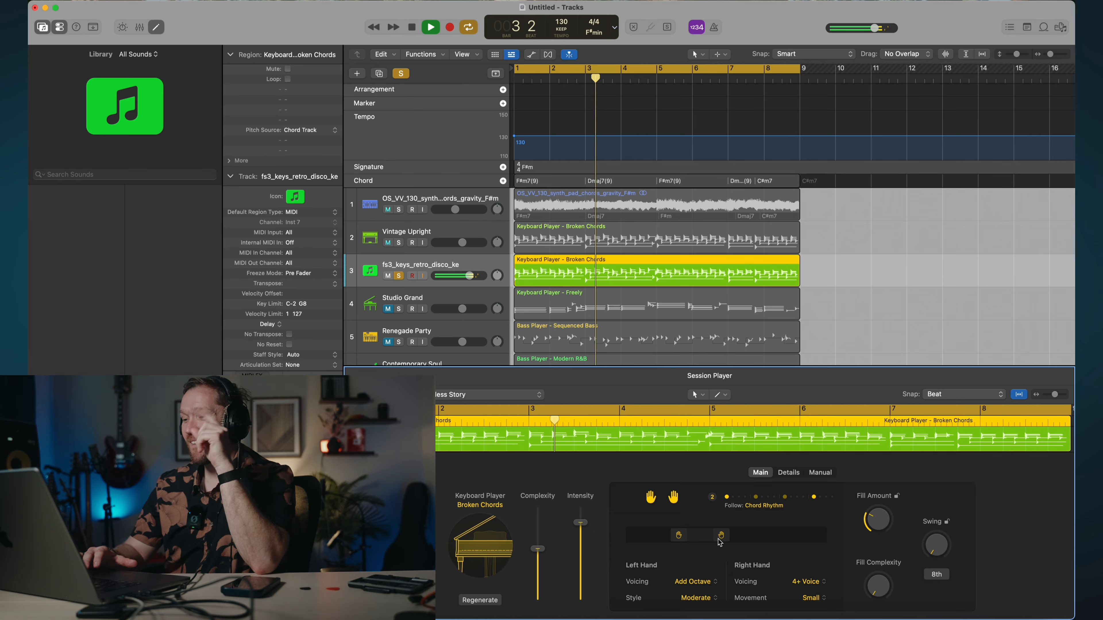
{"action": "key", "text": "space"}
{"action": "key", "text": "space"}
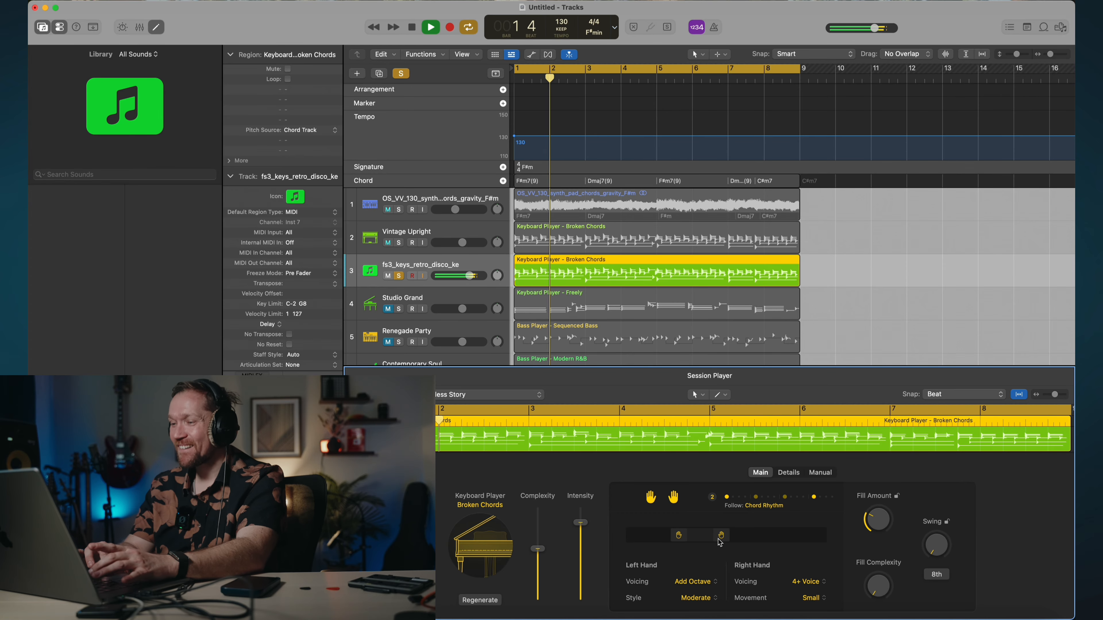
Move the right hand of the Broken Chords region slightly higher, play the result and close the editor.
{"action": "left_click_drag", "start_coordinate": [719, 540], "coordinate": [729, 540]}
{"action": "key", "text": "space"}
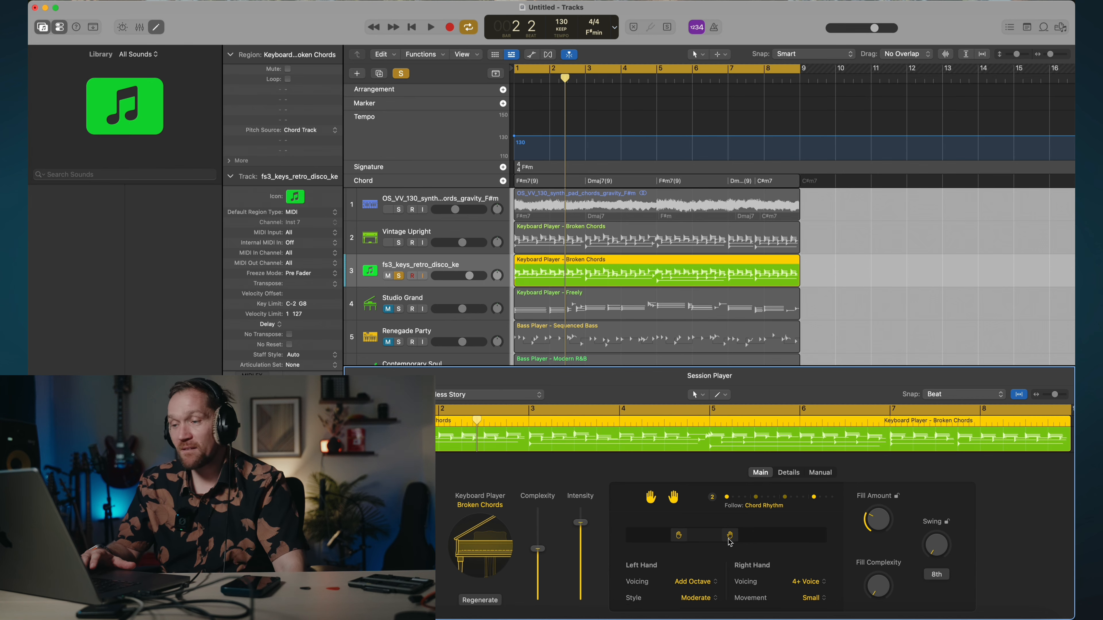
{"action": "key", "text": "space"}
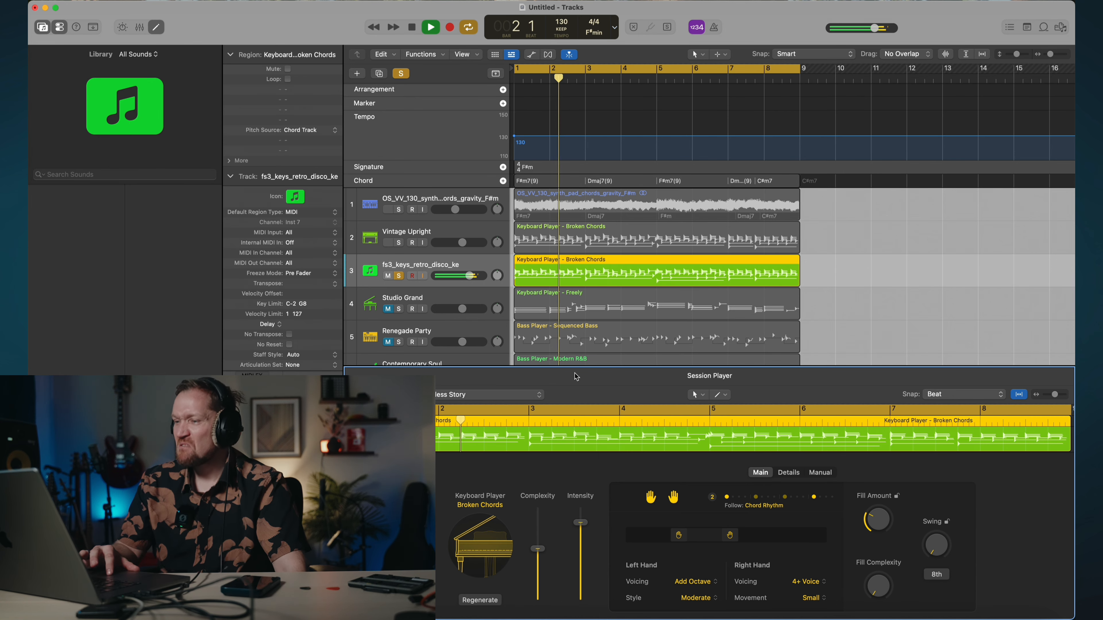
{"action": "key", "text": "e"}
{"action": "key", "text": "alt+super+n"}
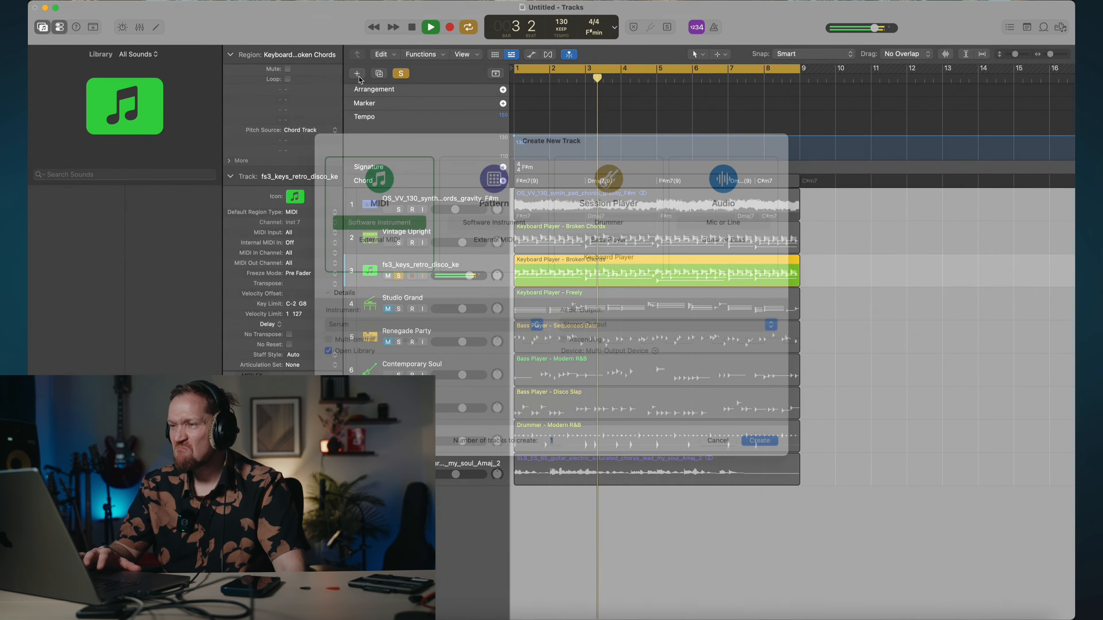
{"action": "left_click", "coordinate": [474, 339]}
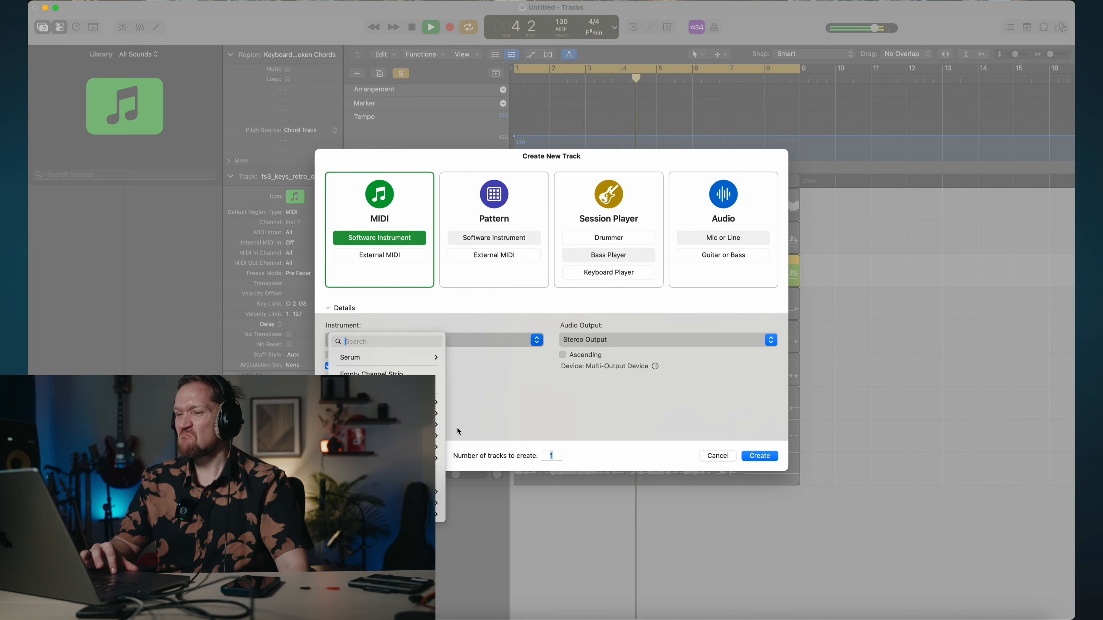
{"action": "left_click", "coordinate": [622, 441]}
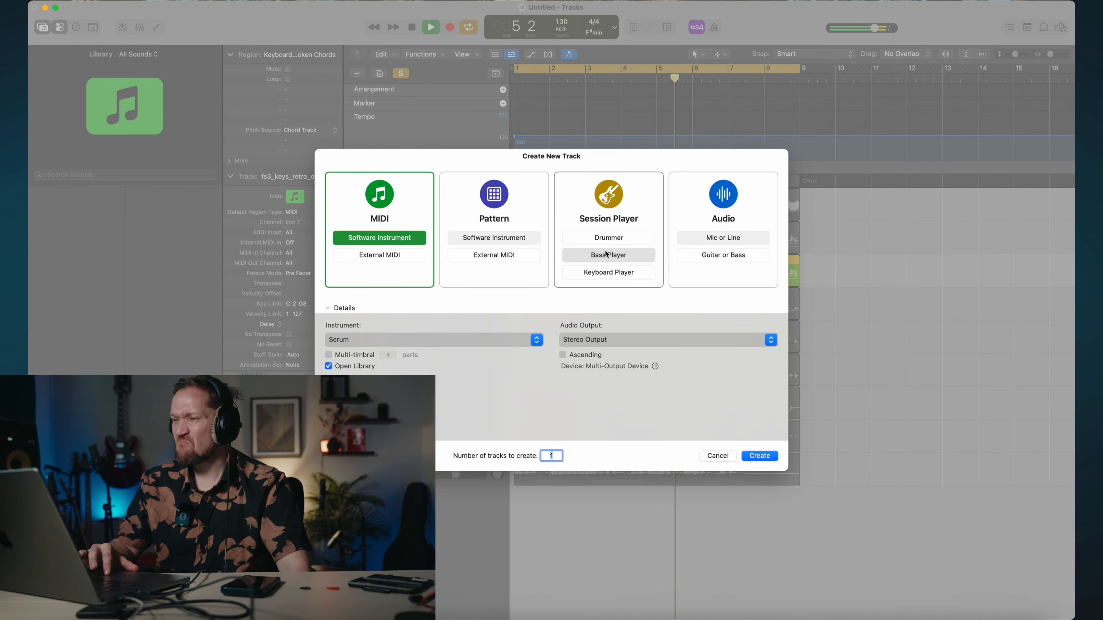
{"action": "left_click", "coordinate": [601, 243]}
{"action": "left_click", "coordinate": [382, 338]}
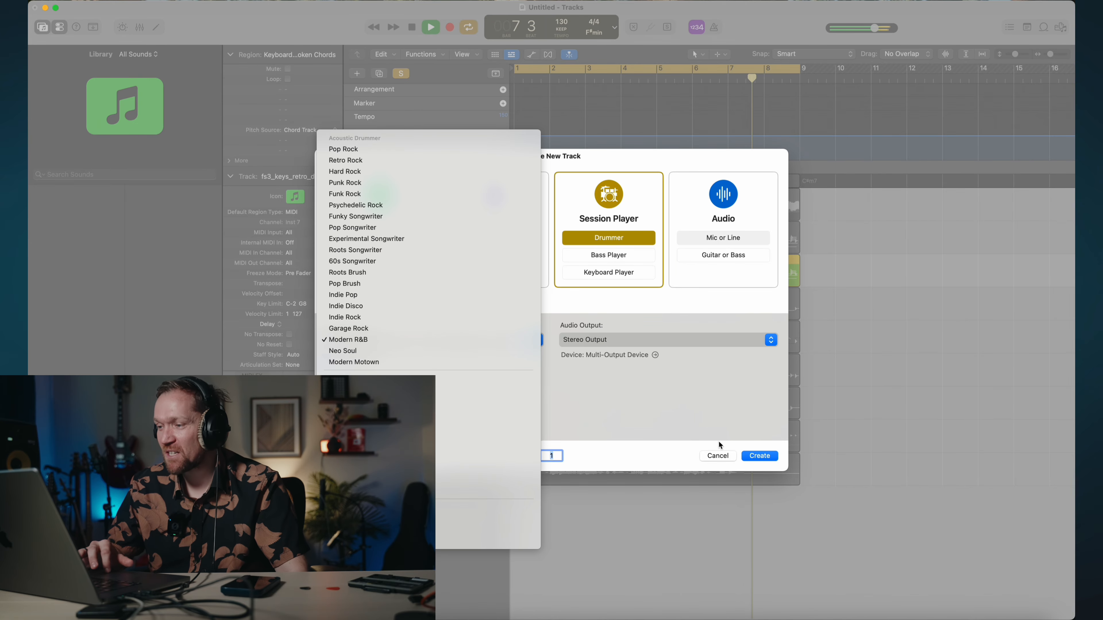
{"action": "left_click", "coordinate": [718, 454]}
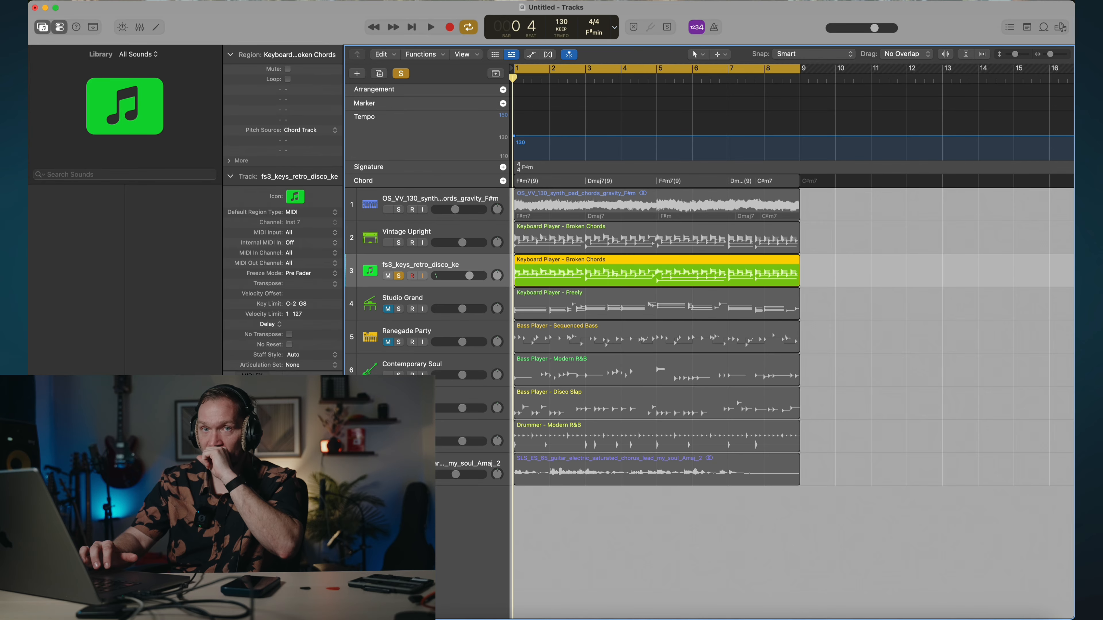
Switch to Splice and search its samples for "hat".
{"action": "left_click", "coordinate": [842, 619]}
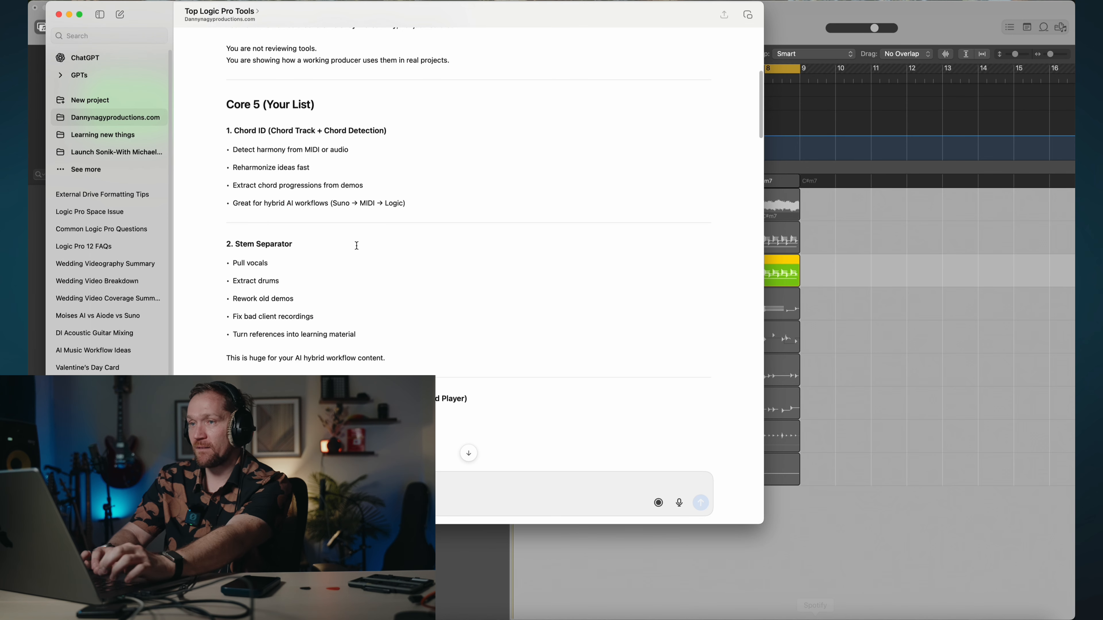
{"action": "left_click", "coordinate": [59, 15]}
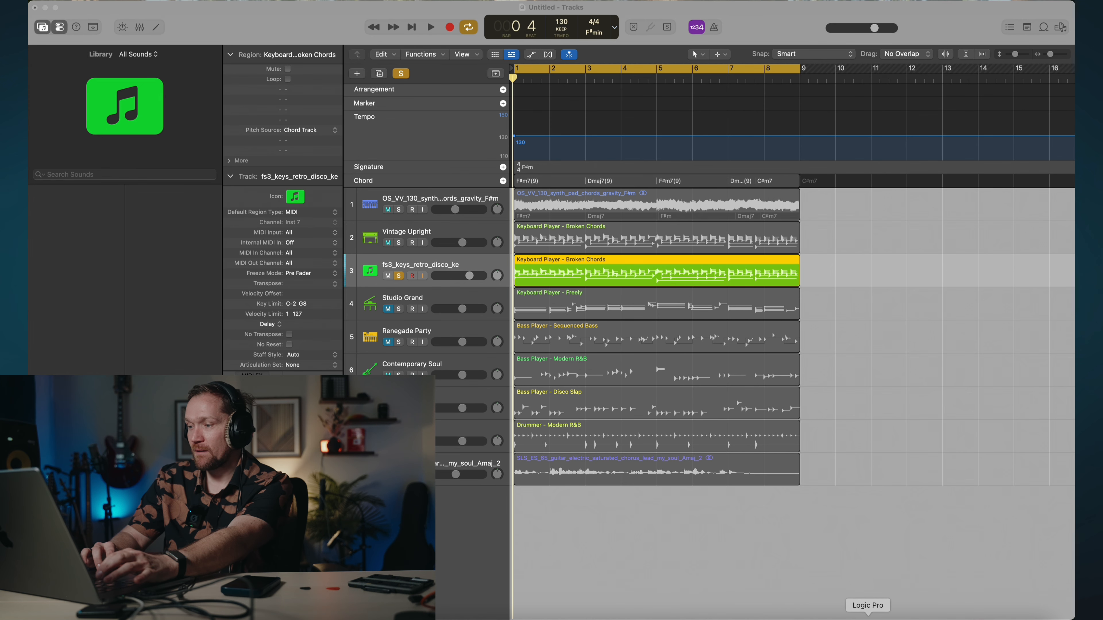
{"action": "left_click", "coordinate": [933, 619]}
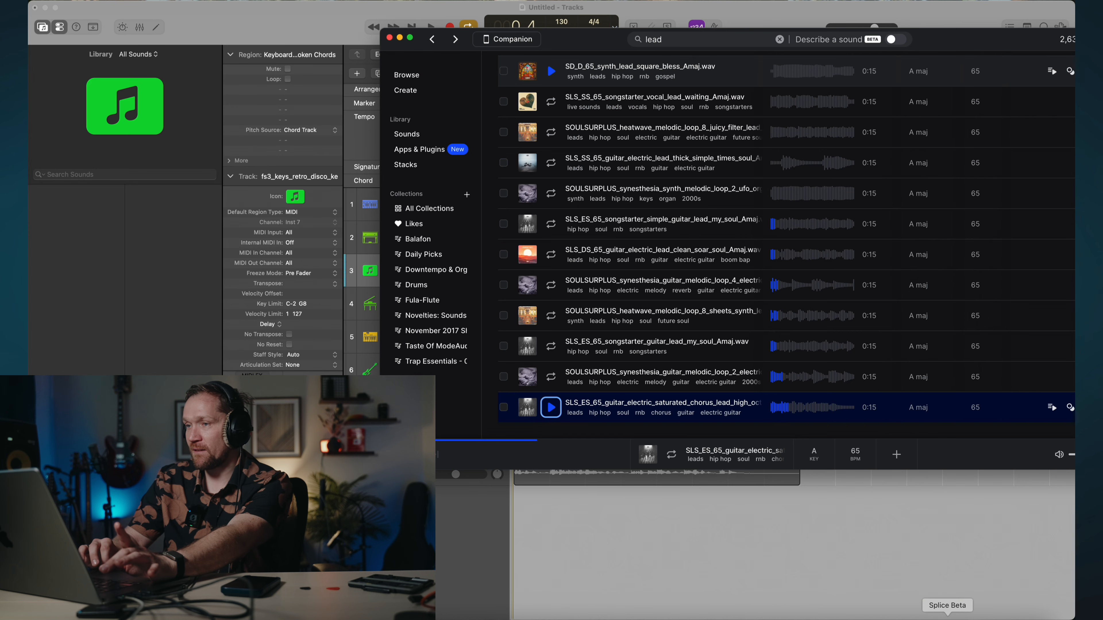
{"action": "left_click", "coordinate": [718, 45]}
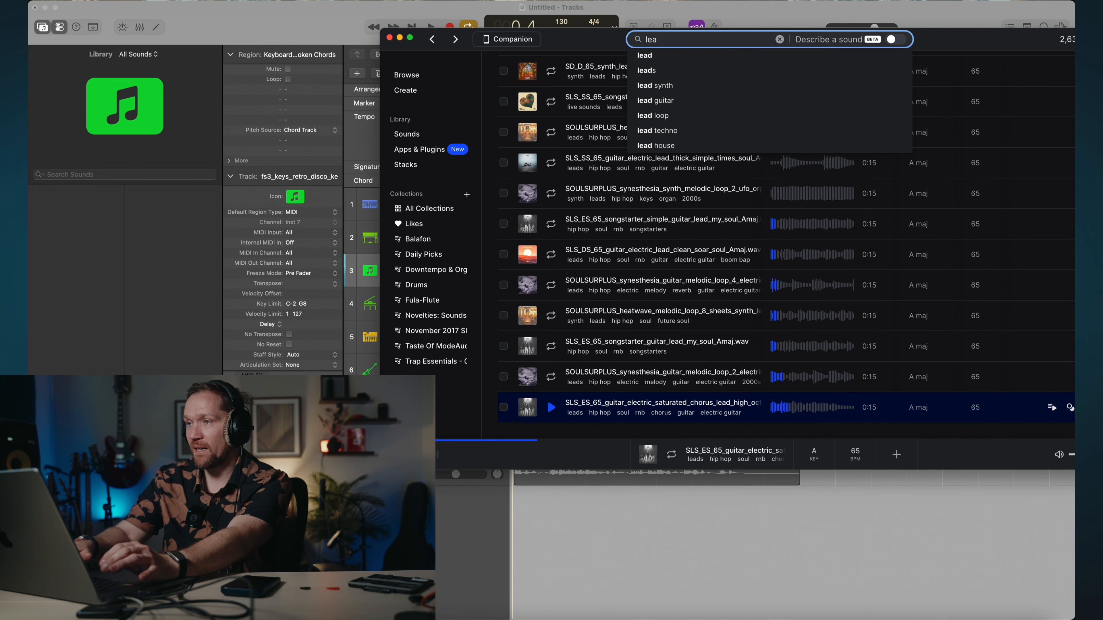
{"action": "key", "text": "BackSpace"}
{"action": "key", "text": "BackSpace"}
{"action": "key", "text": "BackSpace"}
{"action": "type", "text": "hat"}
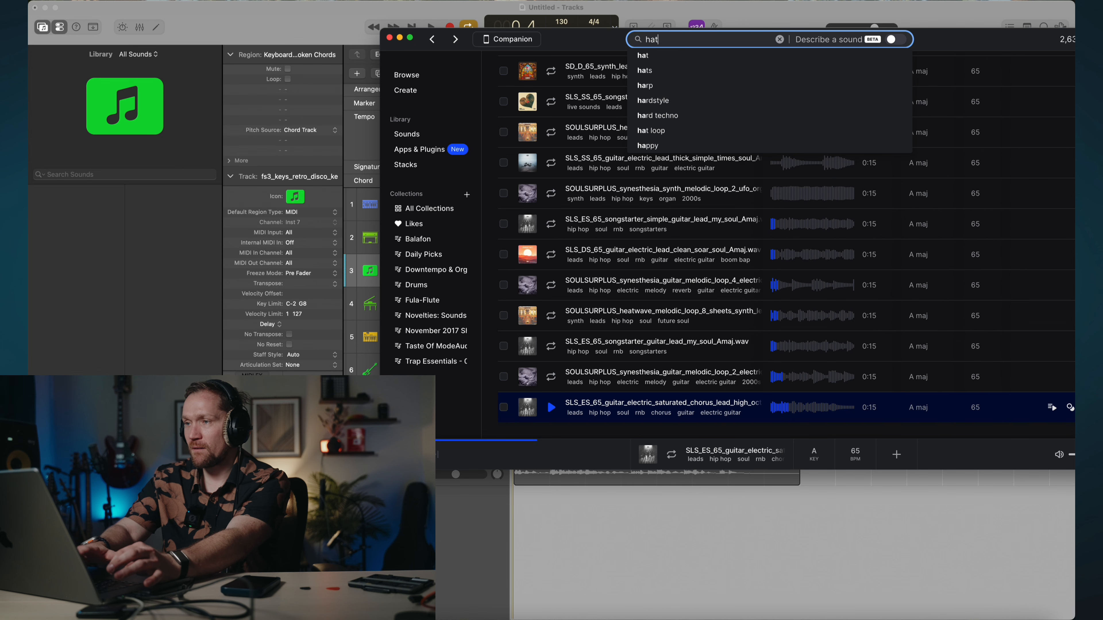
{"action": "key", "text": "Return"}
{"action": "left_click_drag", "start_coordinate": [934, 36], "coordinate": [755, 38]}
{"action": "scroll", "coordinate": [565, 250], "scroll_direction": "up", "scroll_amount": 5}
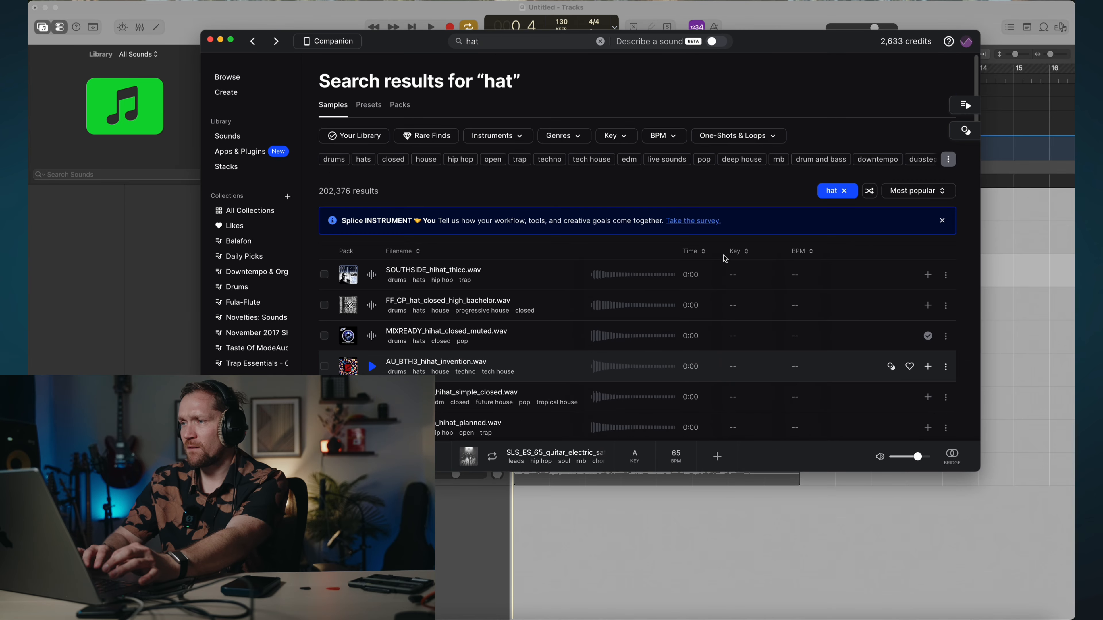
Audition several hi-hat samples and add MDSN_ATGRF_hihat_simple_closed.wav to the Splice library.
{"action": "left_click", "coordinate": [369, 314]}
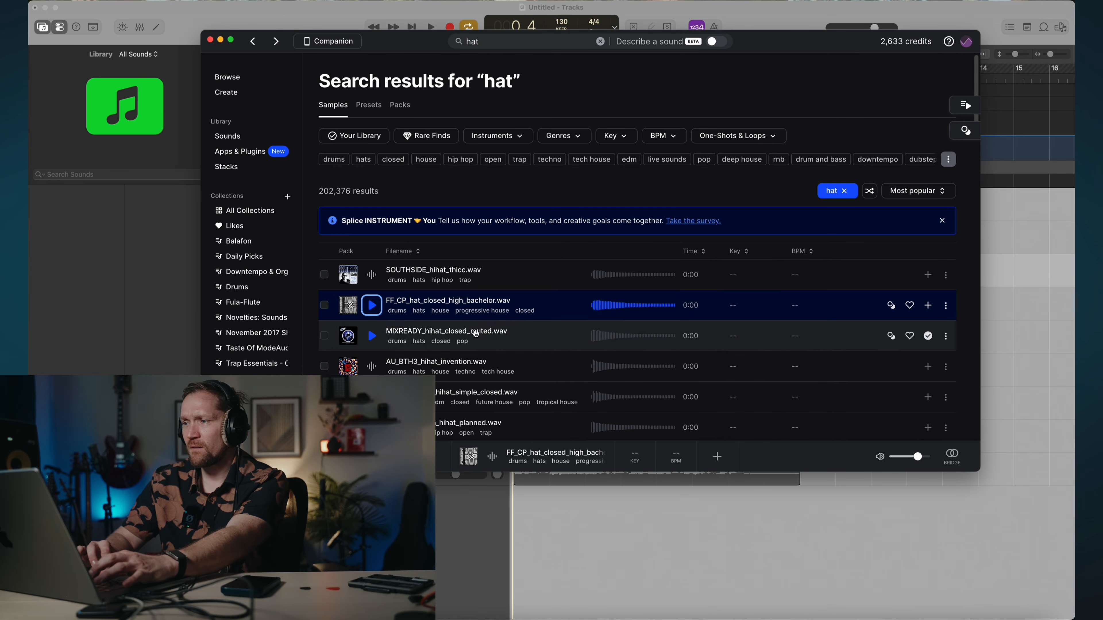
{"action": "left_click", "coordinate": [372, 347]}
{"action": "key", "text": "Down"}
{"action": "key", "text": "Down"}
{"action": "scroll", "coordinate": [373, 346], "scroll_direction": "down", "scroll_amount": 6}
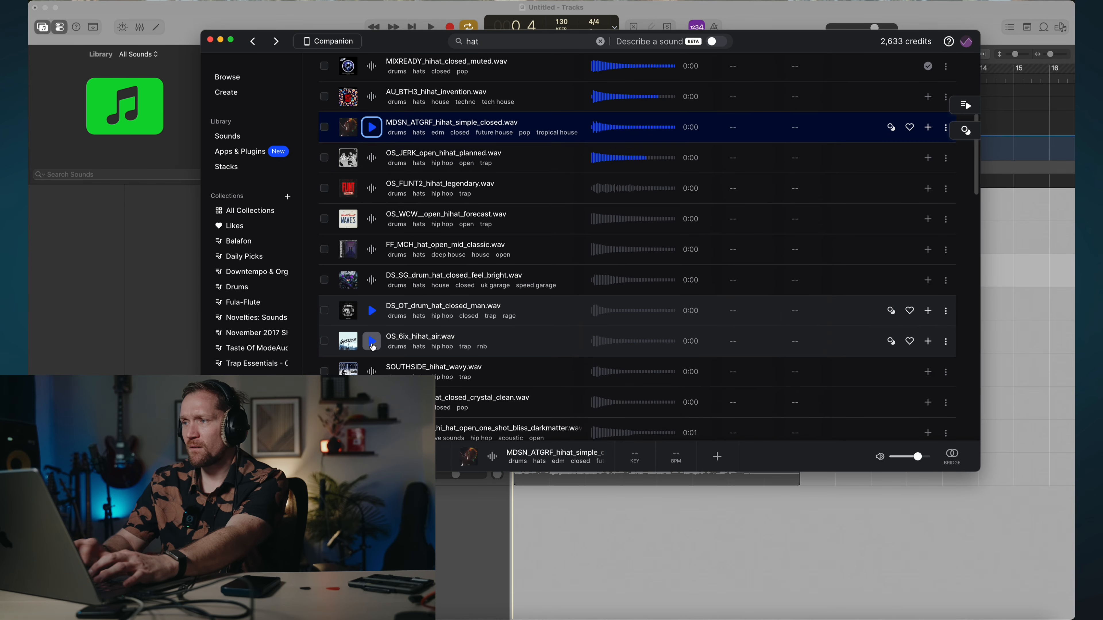
{"action": "left_click", "coordinate": [935, 129]}
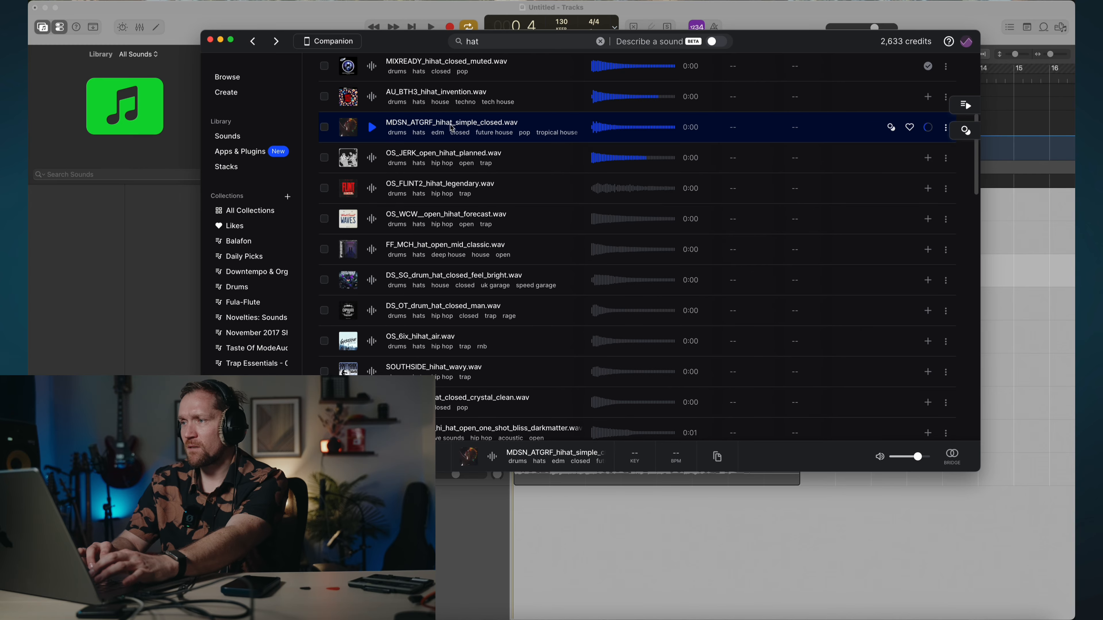
Bring MDSN_ATGRF_hihat_simple_closed.wav from Splice into the Logic Pro project as a new Drum Machine Designer track.
{"action": "left_click_drag", "start_coordinate": [399, 46], "coordinate": [606, 49]}
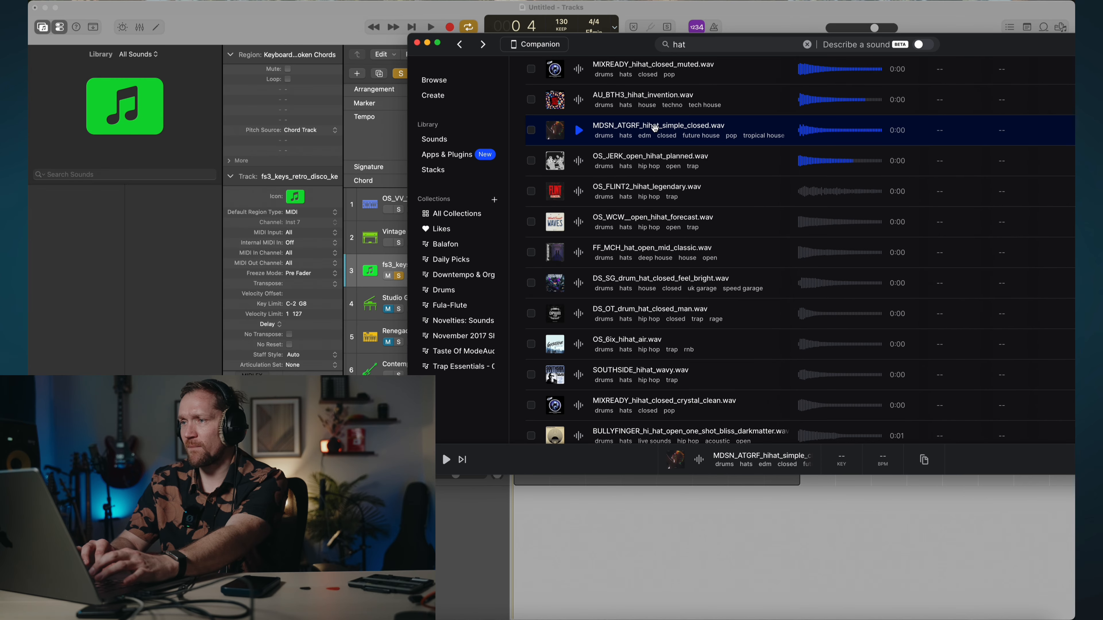
{"action": "left_click_drag", "start_coordinate": [655, 128], "coordinate": [473, 539]}
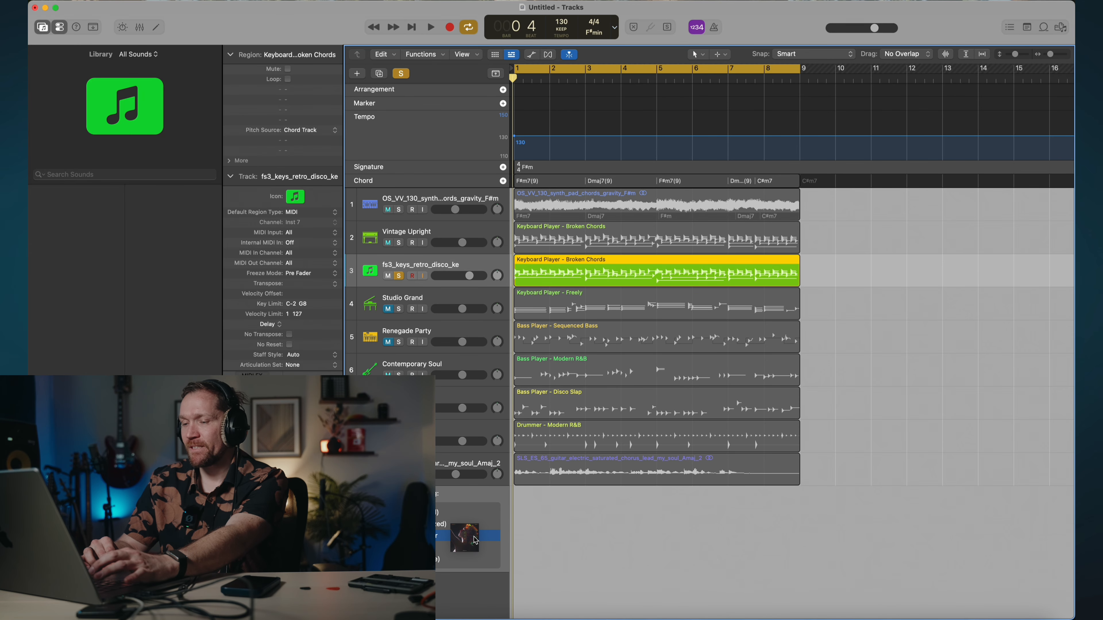
{"action": "left_click_drag", "start_coordinate": [474, 537], "coordinate": [474, 537]}
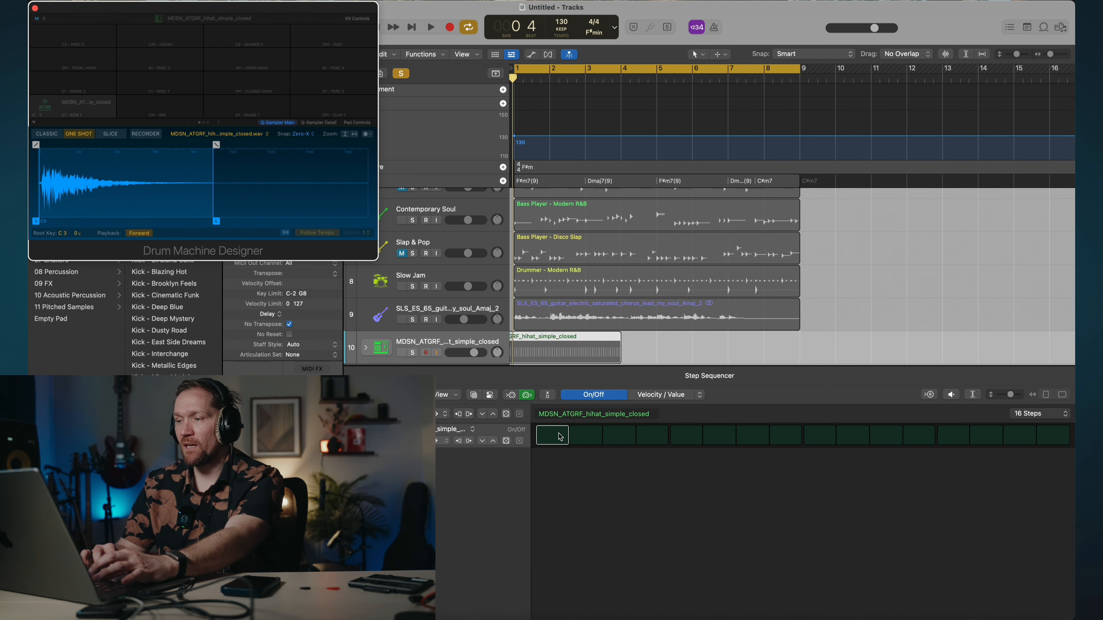
Turn on all 16 steps of the hi-hat pattern and close the Drum Machine Designer window.
{"action": "mouse_move", "coordinate": [560, 437]}
{"action": "left_mouse_down"}
{"action": "mouse_move", "coordinate": [997, 437]}
{"action": "mouse_move", "coordinate": [1048, 448]}
{"action": "left_mouse_up"}
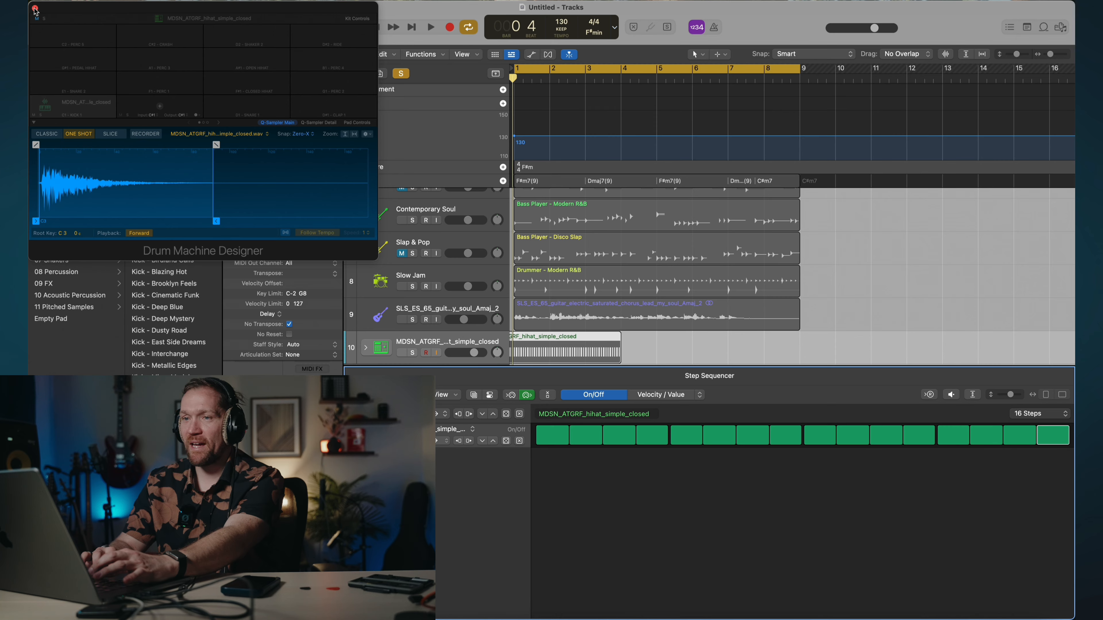
{"action": "left_click", "coordinate": [35, 8]}
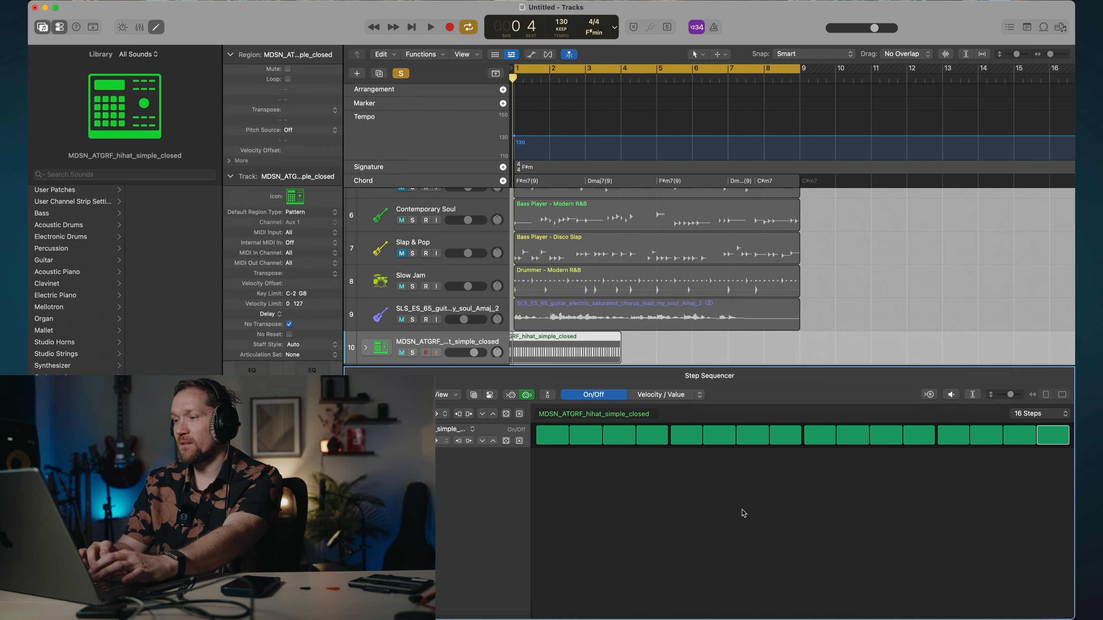
Solo the MDSN_ATGRF_hihat_simple_closed track and play back its pattern briefly.
{"action": "left_click", "coordinate": [412, 353]}
{"action": "key", "text": "space"}
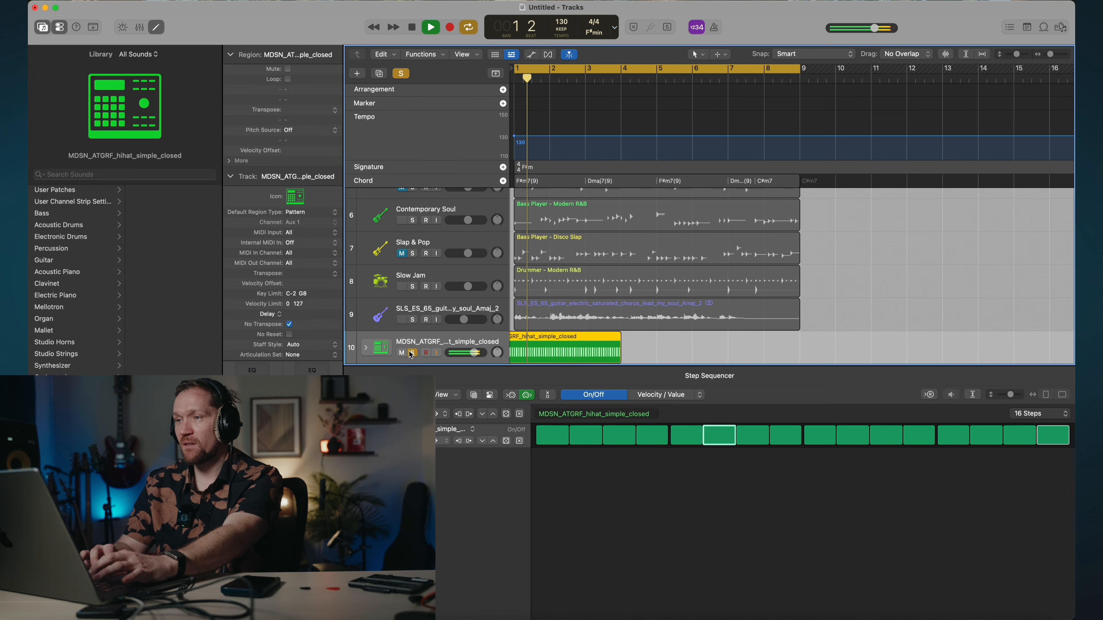
{"action": "key", "text": "space"}
Turn off every second step of the hi-hat pattern, leaving only the eight odd-numbered steps on.
{"action": "left_click", "coordinate": [595, 440]}
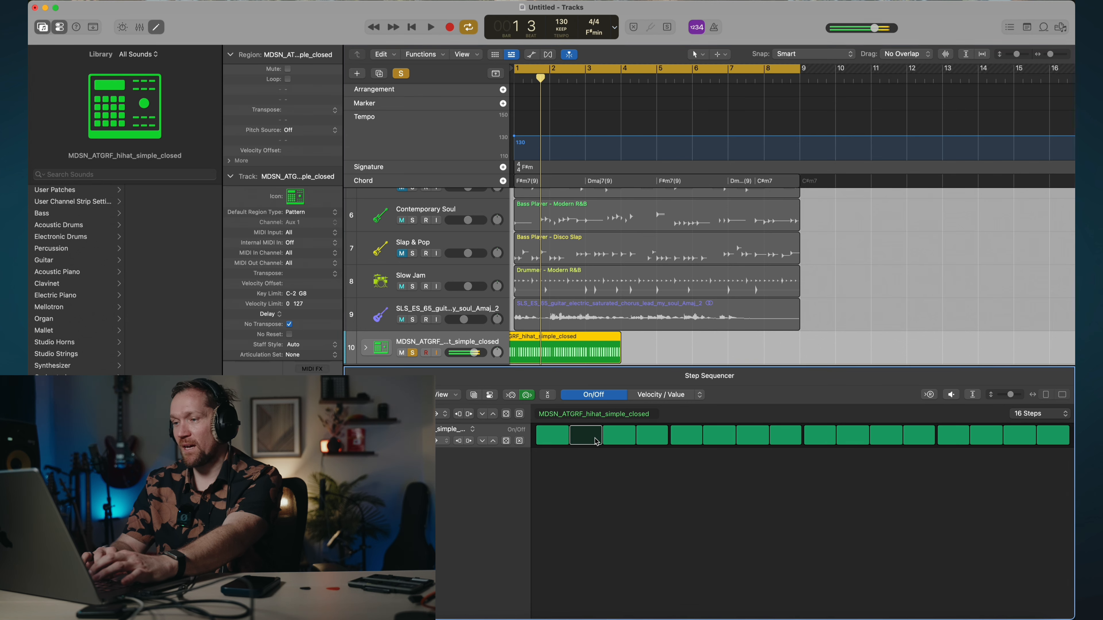
{"action": "left_click", "coordinate": [651, 439]}
{"action": "left_click", "coordinate": [716, 441]}
{"action": "left_click", "coordinate": [786, 439]}
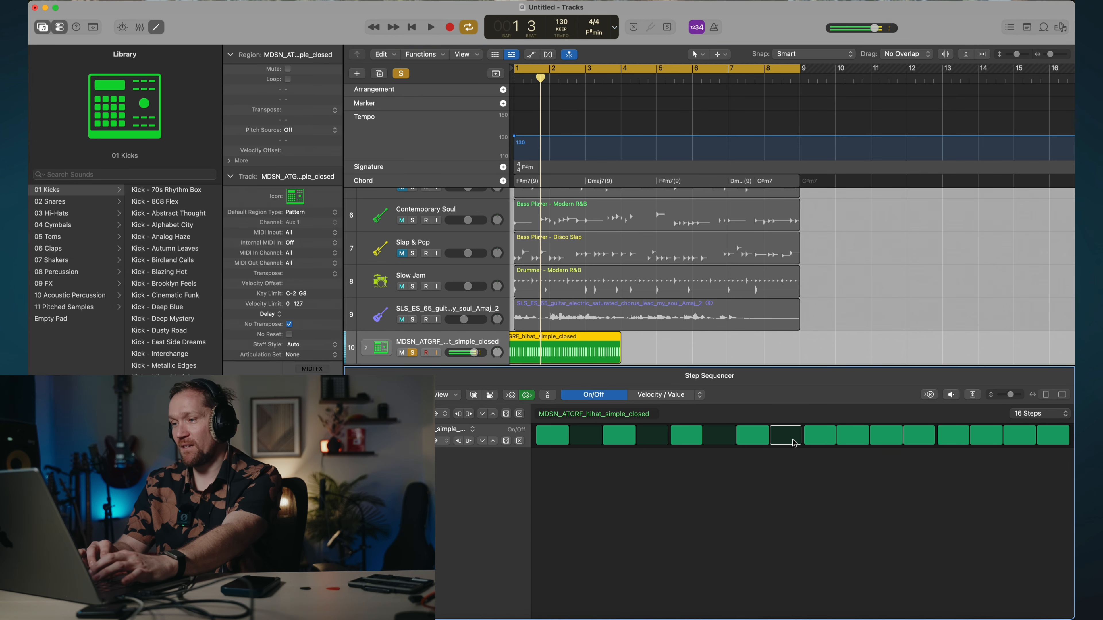
{"action": "left_click", "coordinate": [853, 440]}
{"action": "left_click", "coordinate": [920, 438]}
{"action": "left_click", "coordinate": [986, 438]}
{"action": "left_click", "coordinate": [1055, 439]}
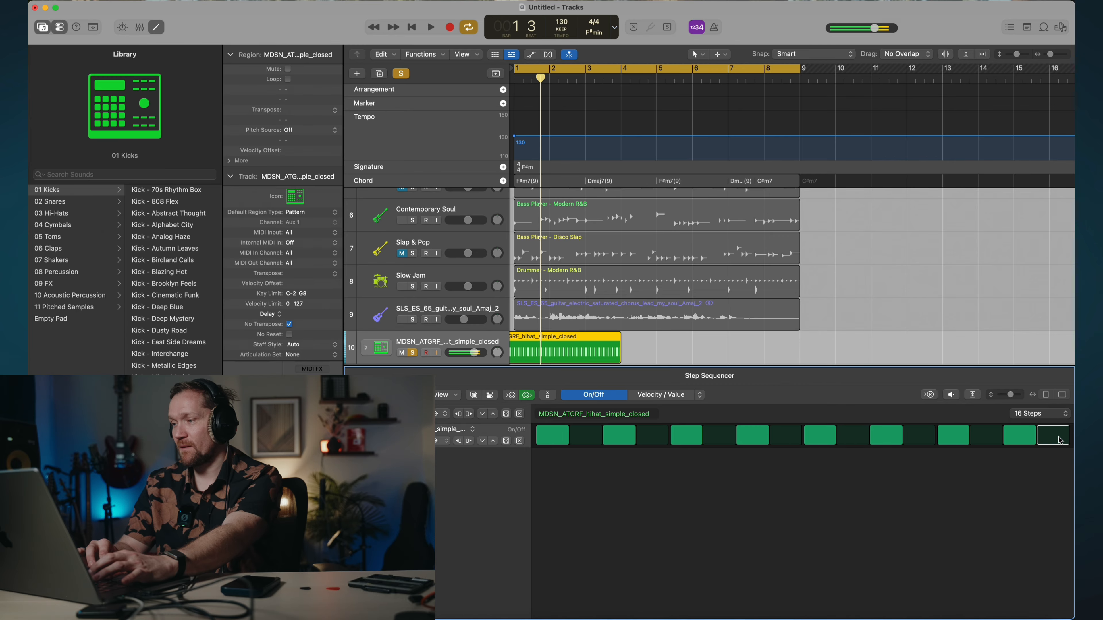
Trim the hi-hat pattern region so it spans bar 1 to bar 3, and play it back.
{"action": "key", "text": "space"}
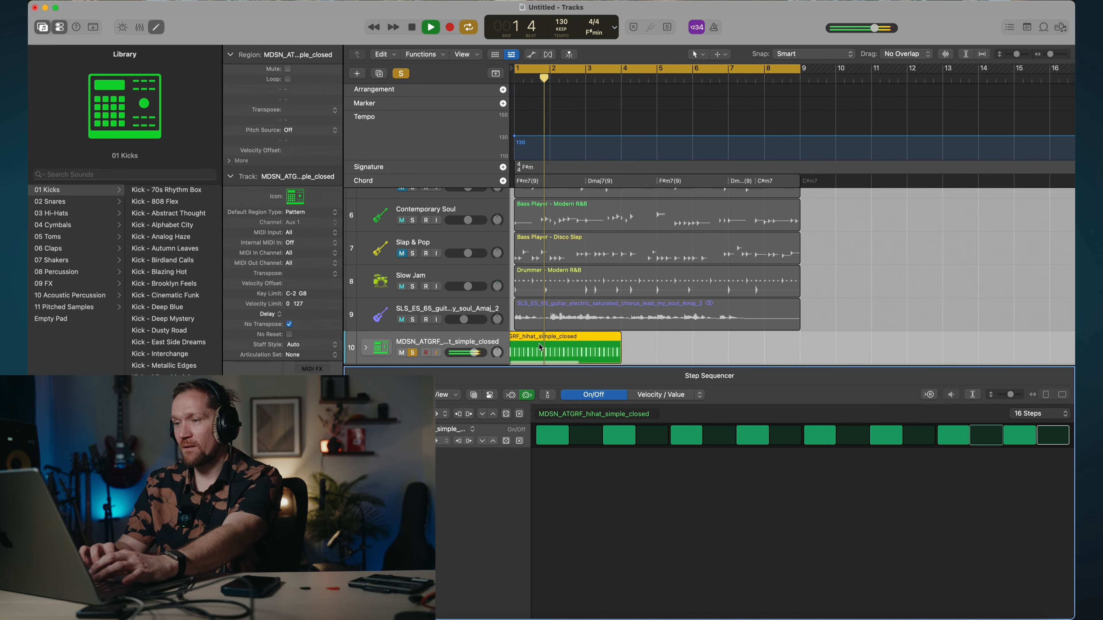
{"action": "key", "text": "space"}
{"action": "left_click_drag", "start_coordinate": [524, 344], "coordinate": [586, 333]}
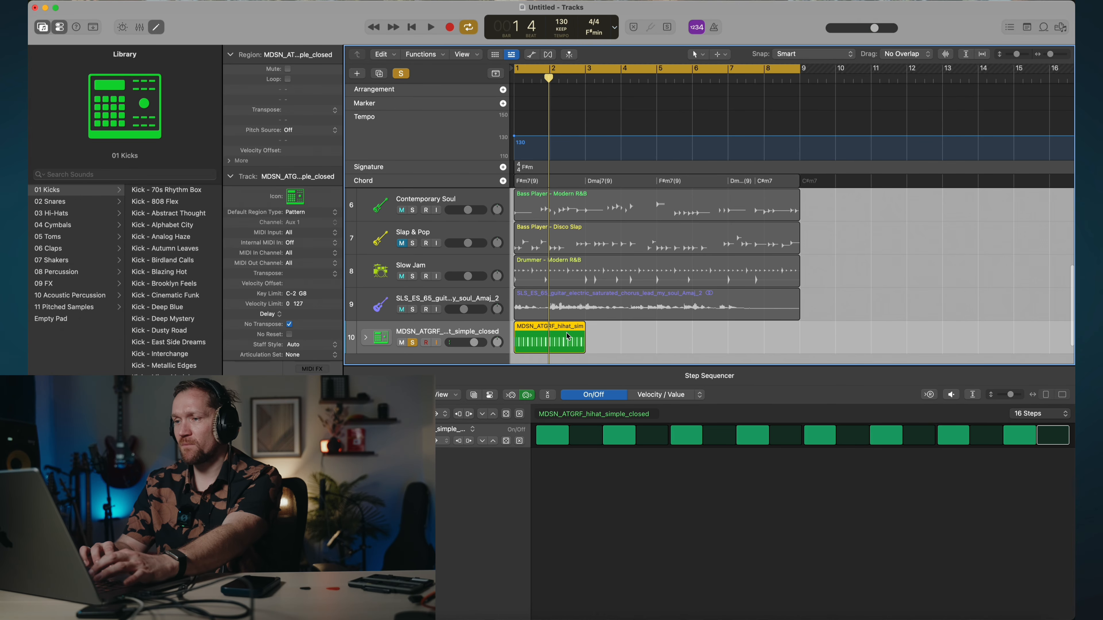
{"action": "key", "text": "space"}
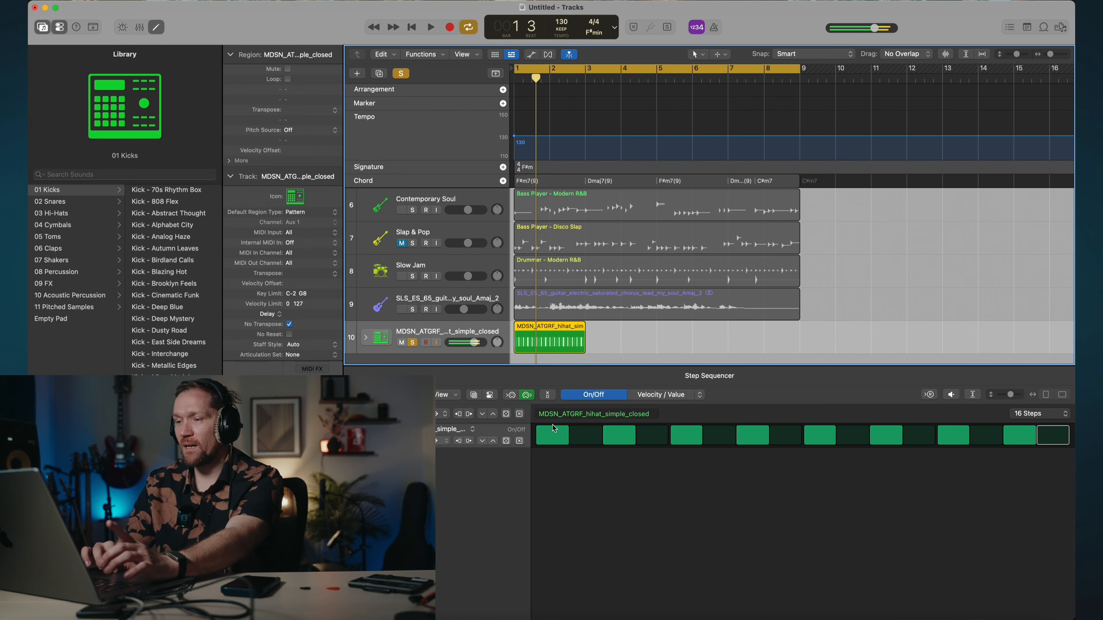
Switch the Step Sequencer edit mode to Repeat, set the first hi-hat step to 3 repeats and play the pattern.
{"action": "left_click", "coordinate": [660, 398]}
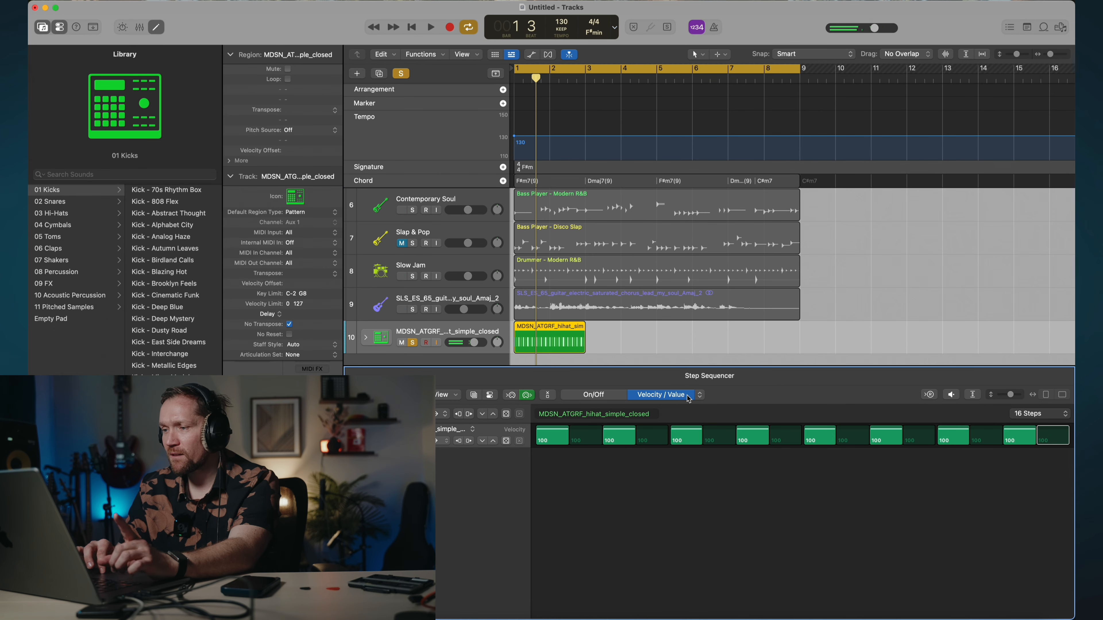
{"action": "left_click", "coordinate": [699, 399]}
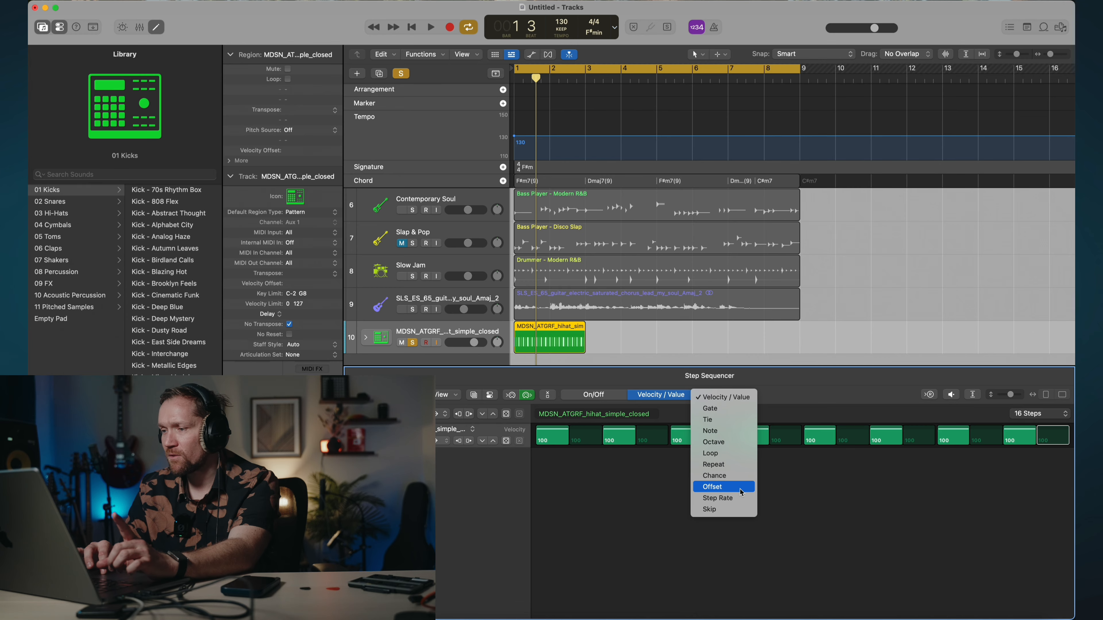
{"action": "left_click", "coordinate": [737, 471]}
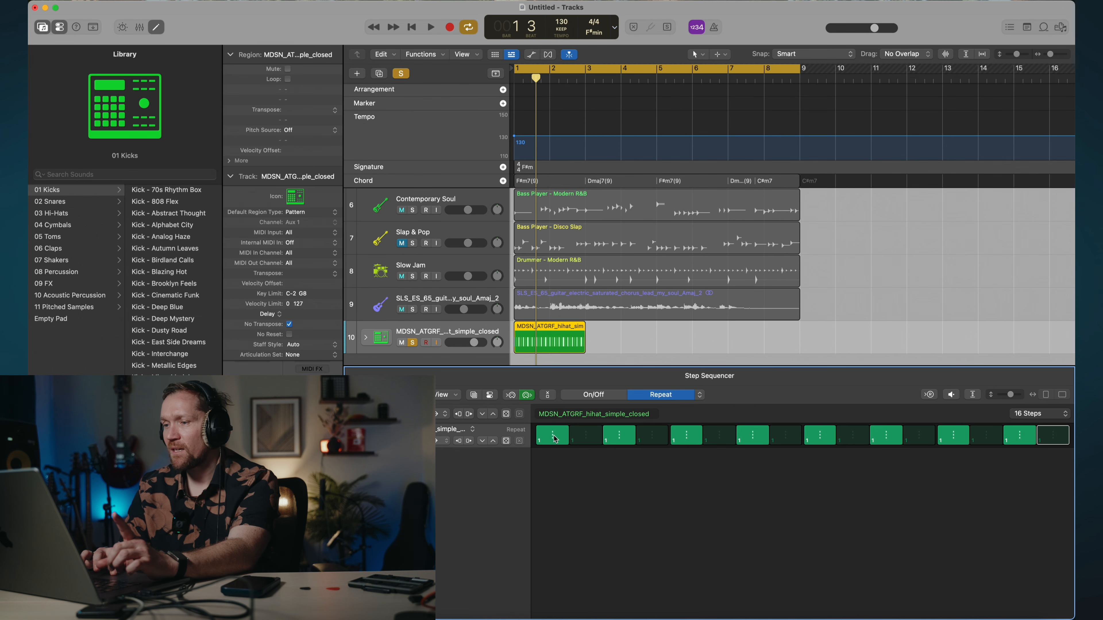
{"action": "left_click_drag", "start_coordinate": [555, 439], "coordinate": [555, 398]}
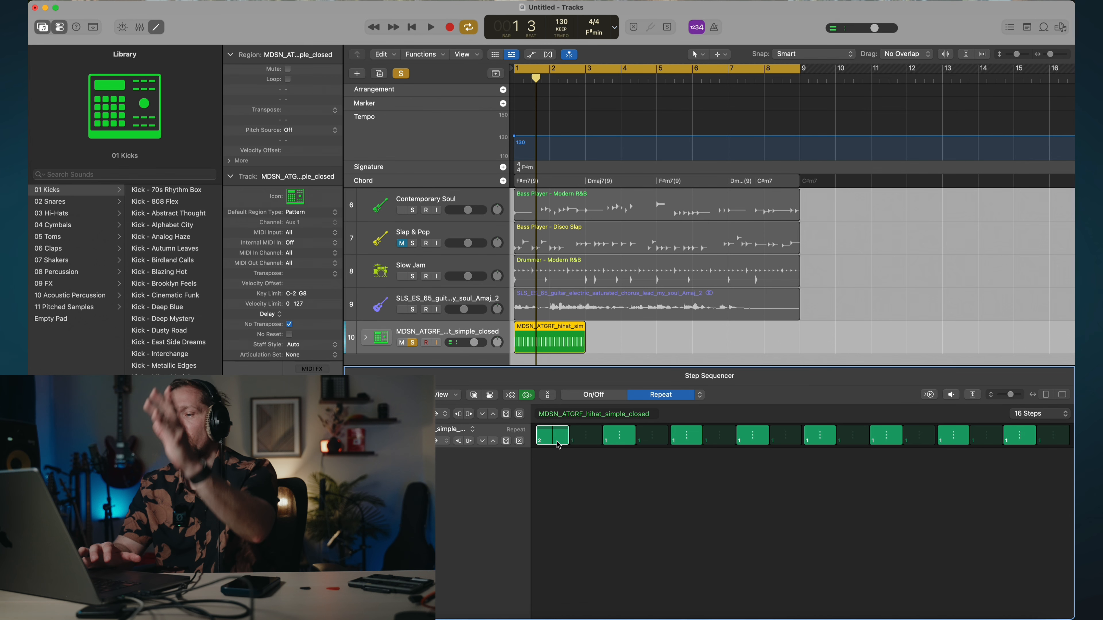
{"action": "left_click_drag", "start_coordinate": [556, 442], "coordinate": [555, 439]}
{"action": "key", "text": "space"}
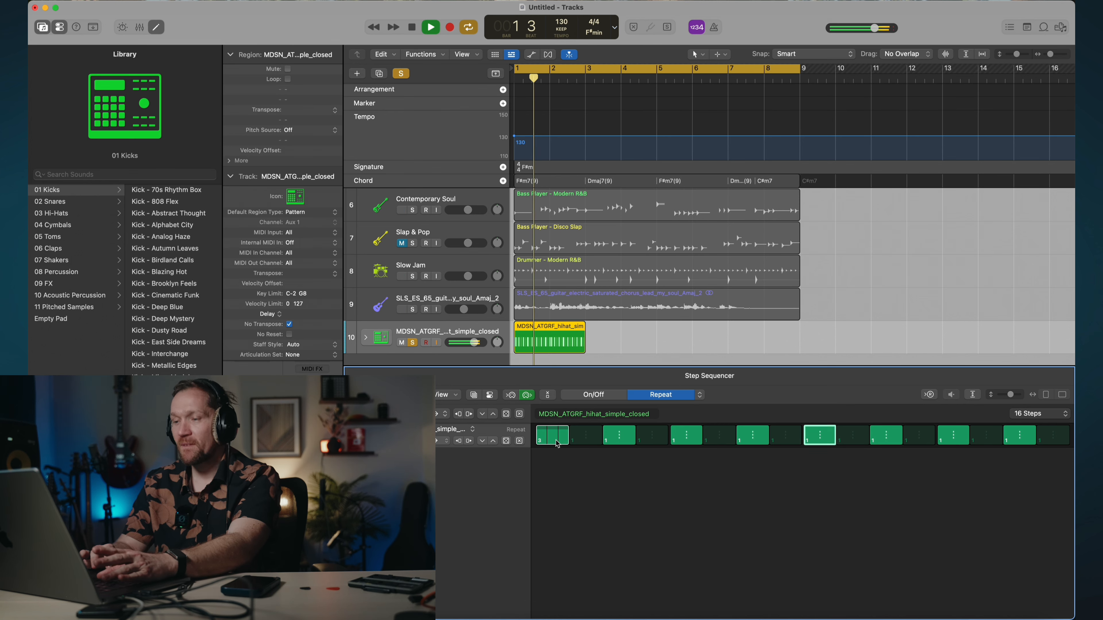
Set hi-hat step 5 to 4 repeats, step 9 to 2 and step 13 to 4, and play back the pattern.
{"action": "key", "text": "space"}
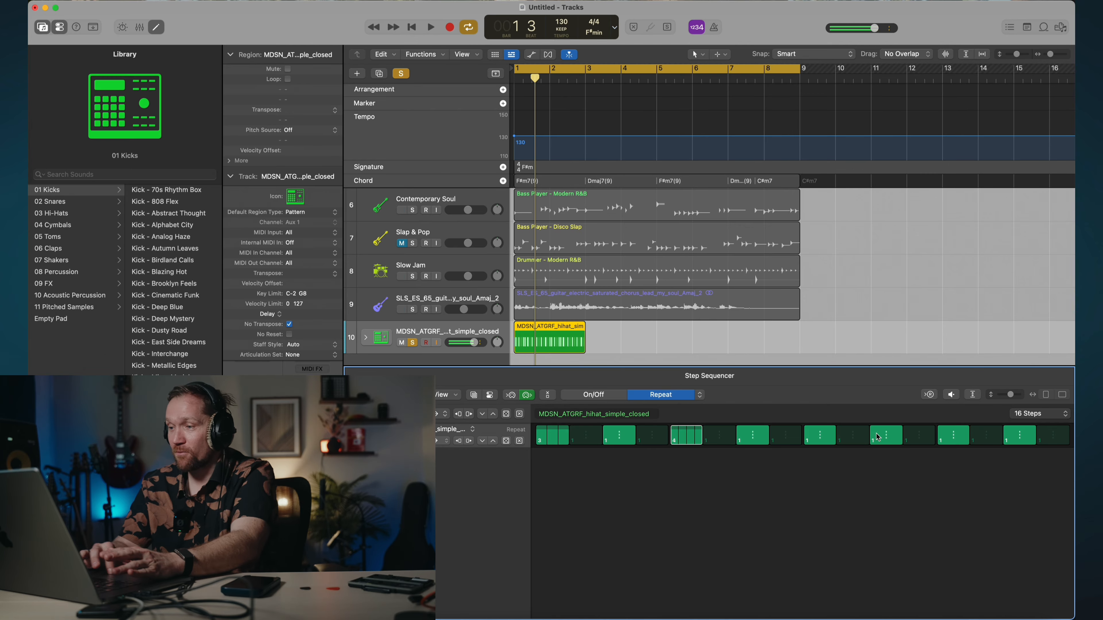
{"action": "left_click_drag", "start_coordinate": [825, 446], "coordinate": [827, 442]}
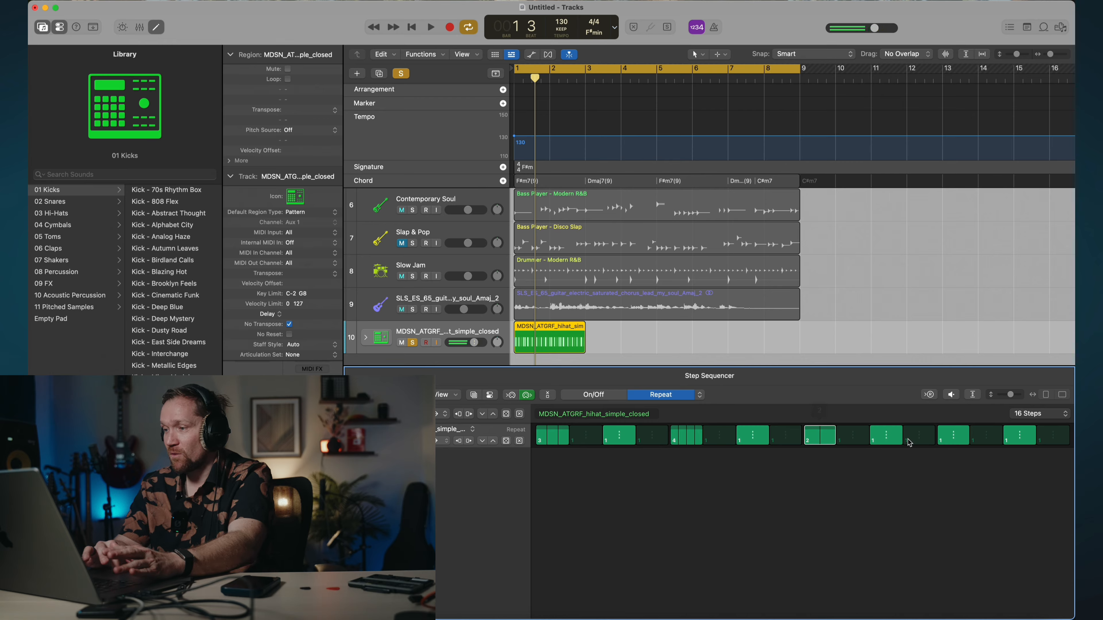
{"action": "left_click_drag", "start_coordinate": [955, 442], "coordinate": [960, 437]}
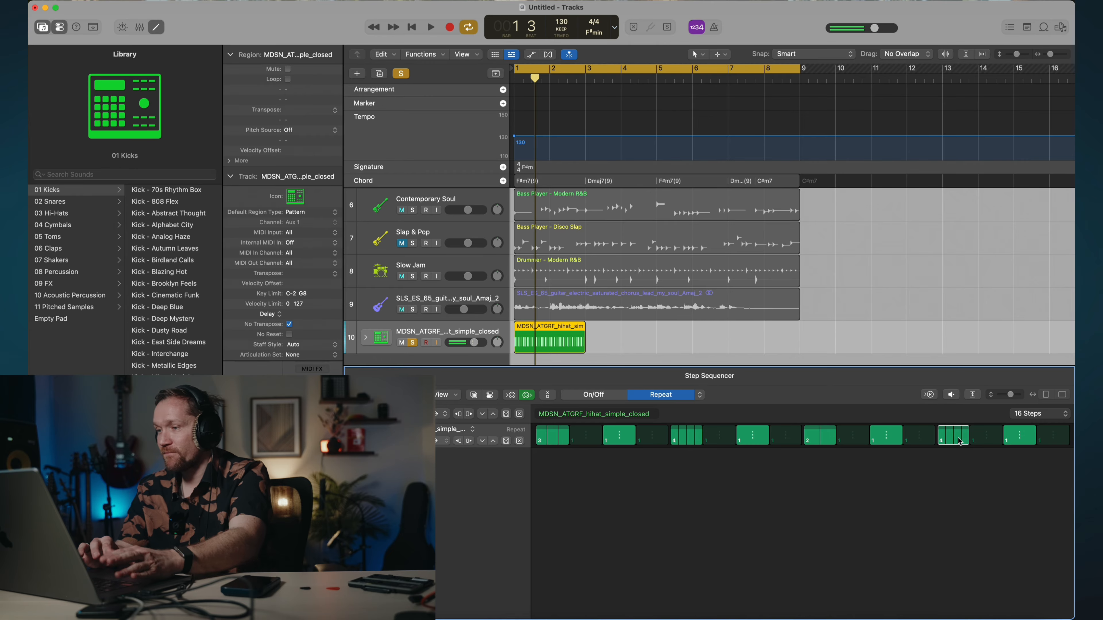
{"action": "key", "text": "space"}
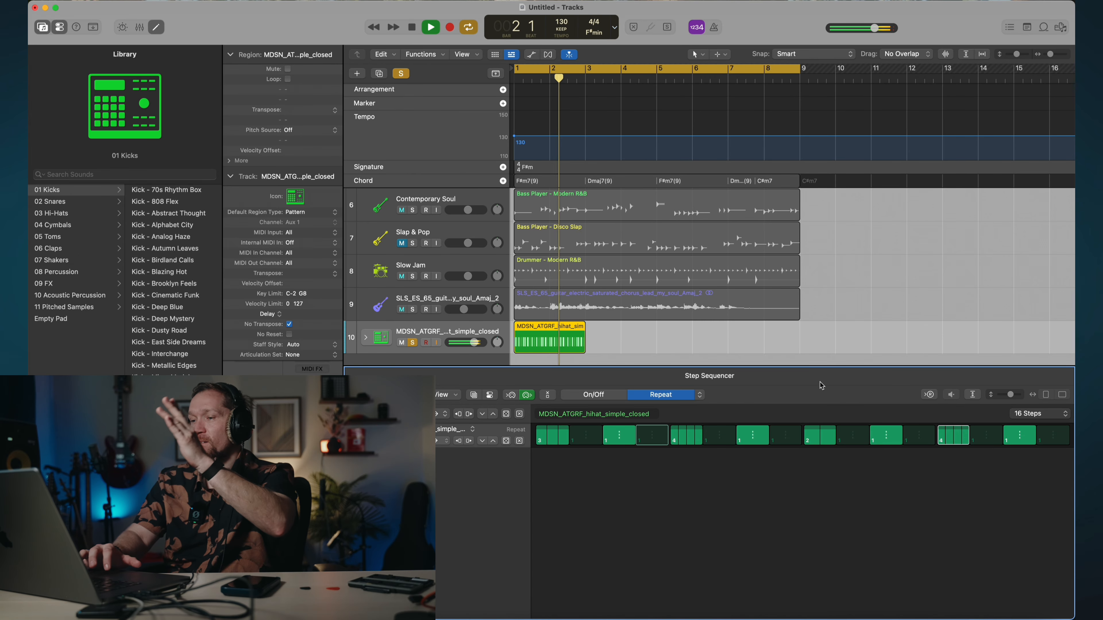
{"action": "key", "text": "space"}
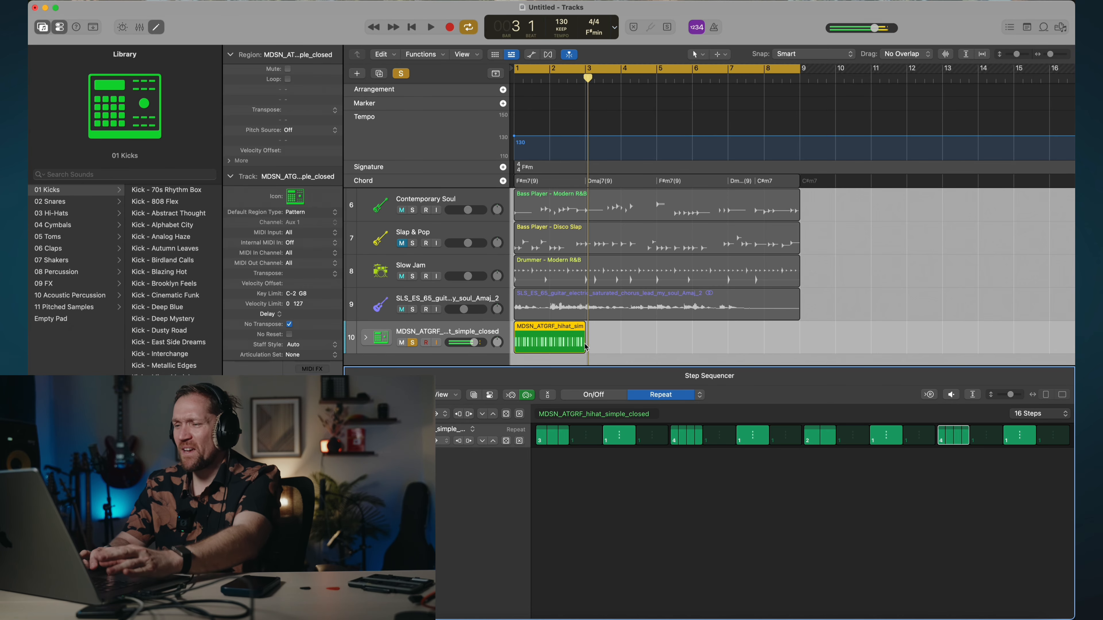
Loop the hi-hat region up to bar 9 and show the Drum Machine Designer window.
{"action": "left_click_drag", "start_coordinate": [585, 328], "coordinate": [800, 338]}
{"action": "key", "text": "v"}
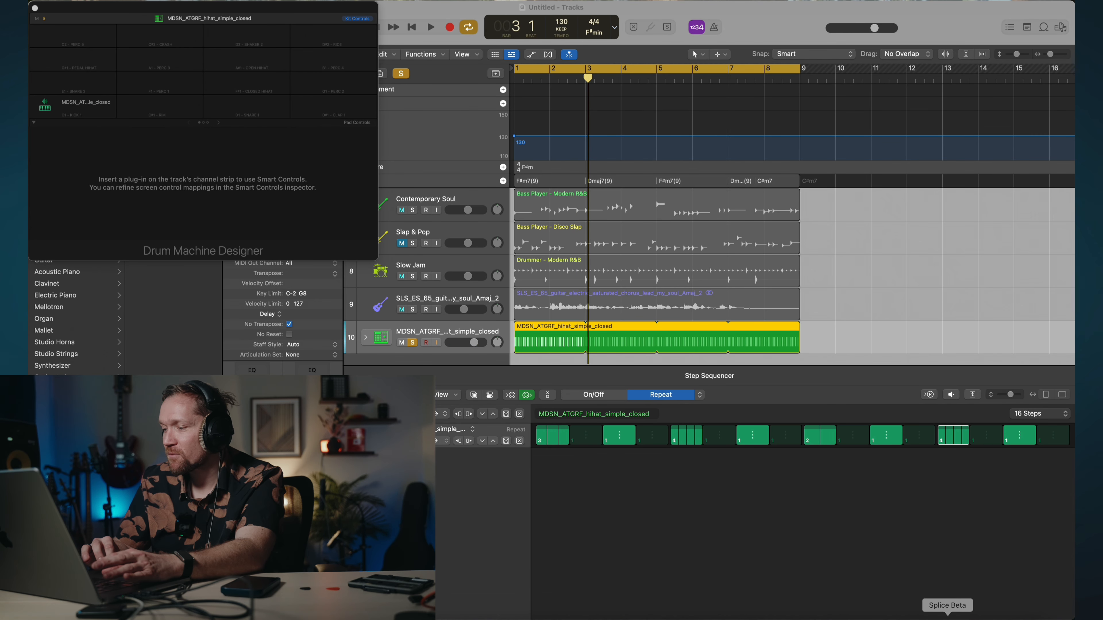
Switch to Splice and search its samples for "kick".
{"action": "left_click", "coordinate": [946, 617]}
{"action": "double_click", "coordinate": [726, 46]}
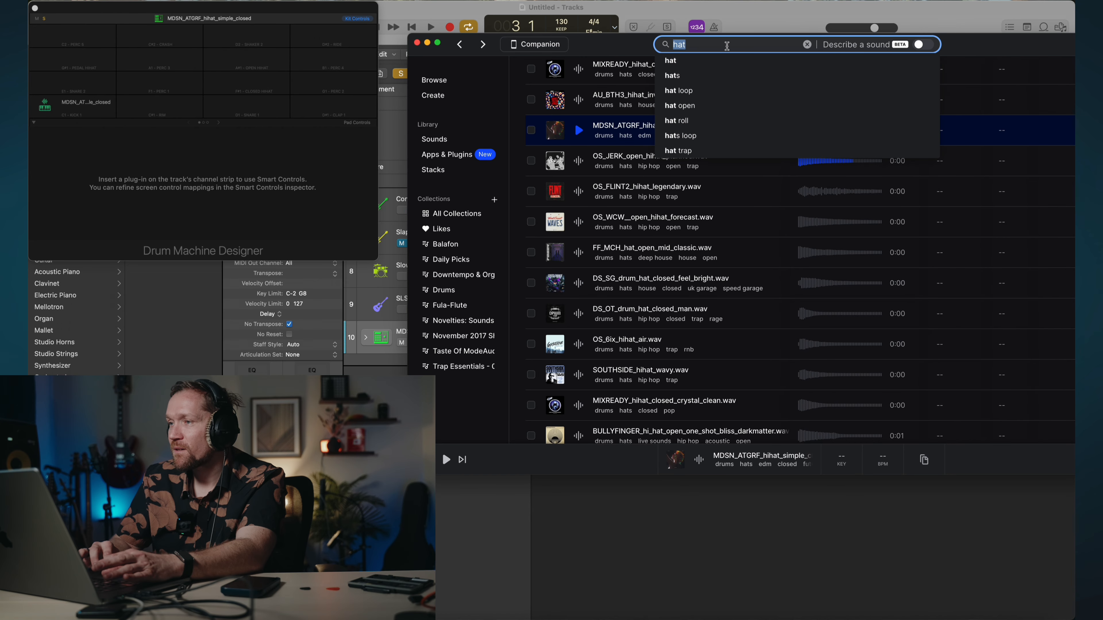
{"action": "type", "text": "kick"}
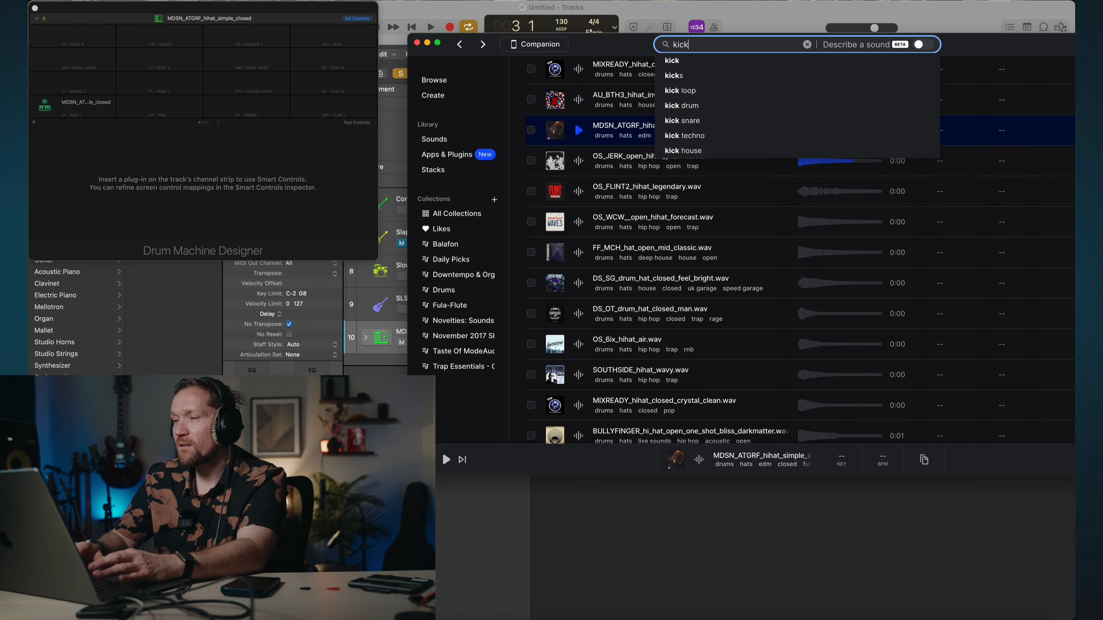
{"action": "left_click", "coordinate": [580, 133]}
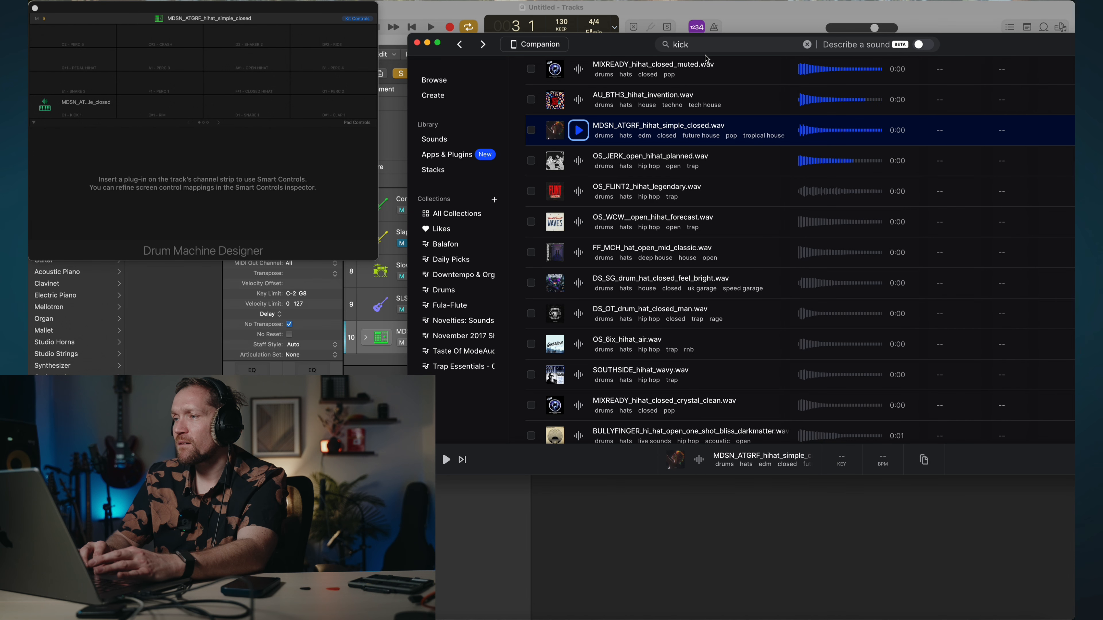
{"action": "left_click", "coordinate": [715, 51]}
{"action": "key", "text": "Return"}
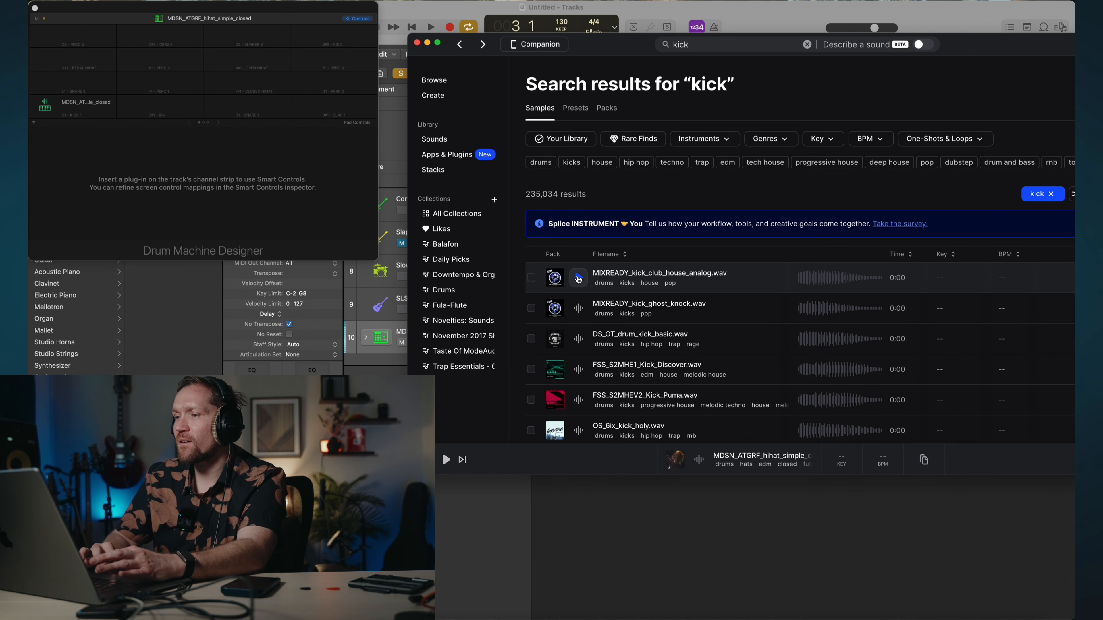
Audition the first several kick samples in the results and select OS_6ix_kick_holy.wav.
{"action": "left_click", "coordinate": [579, 279]}
{"action": "key", "text": "Down"}
{"action": "key", "text": "Down"}
{"action": "key", "text": "Down"}
{"action": "key", "text": "Down"}
{"action": "key", "text": "Down"}
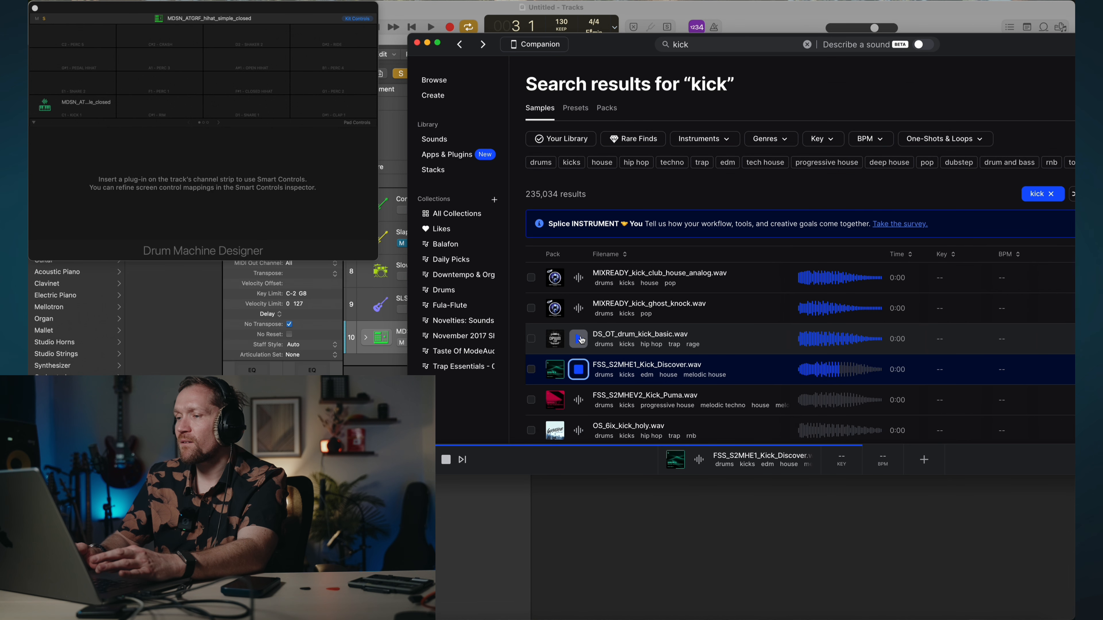
{"action": "key", "text": "Down"}
{"action": "key", "text": "Up"}
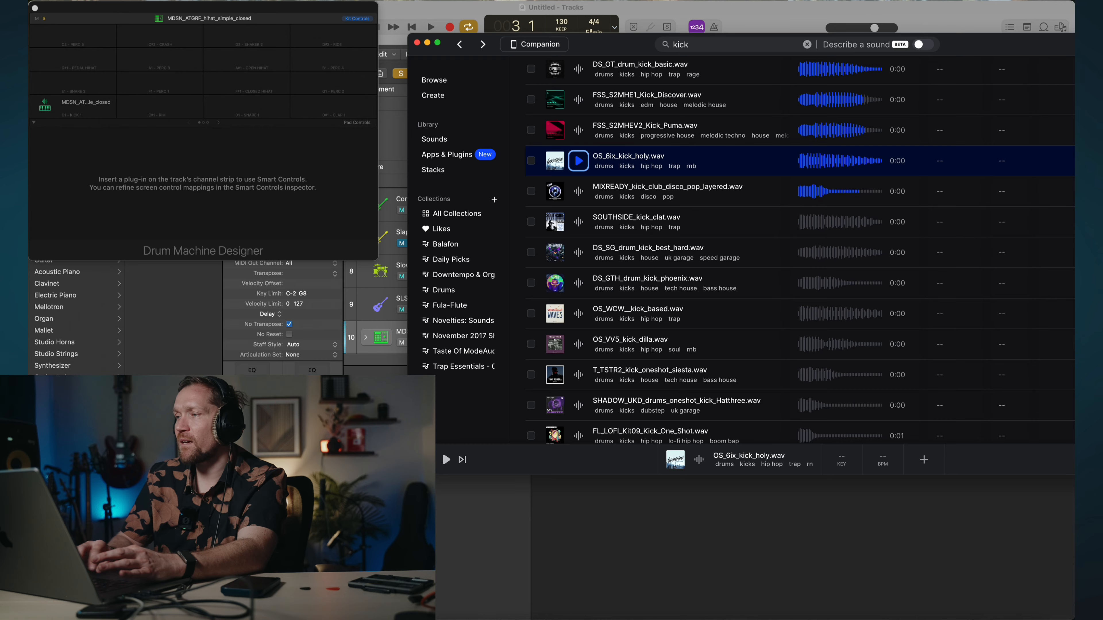
Add OS_6ix_kick_holy.wav to the Splice library and load it onto the Drum Machine Designer pad beside the hi-hat.
{"action": "left_click_drag", "start_coordinate": [1000, 47], "coordinate": [871, 47]}
{"action": "left_click", "coordinate": [1007, 167]}
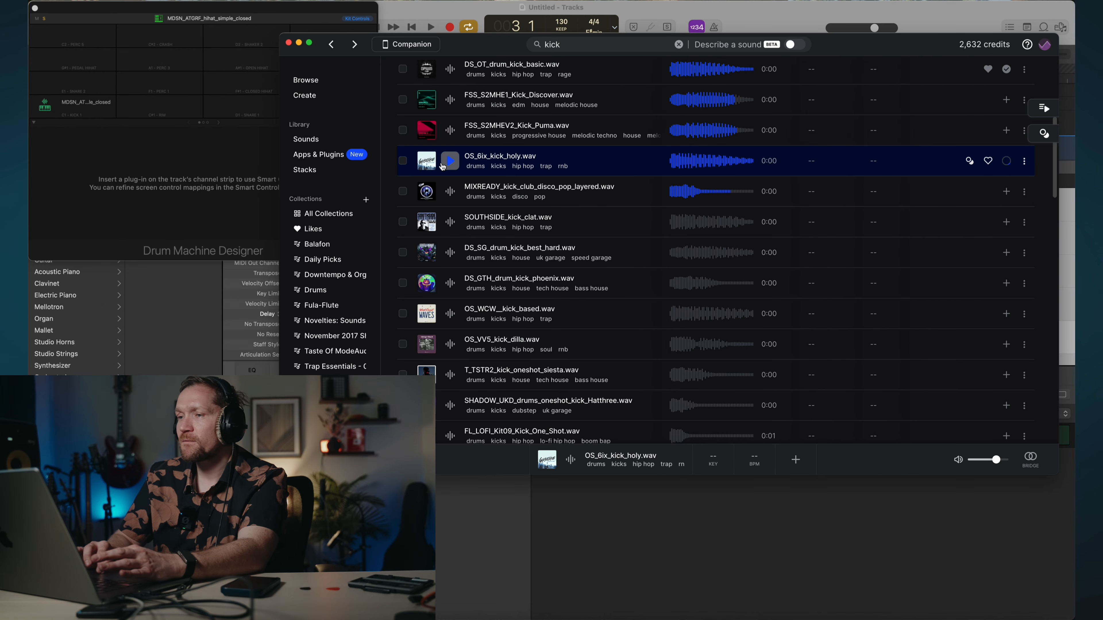
{"action": "left_click_drag", "start_coordinate": [442, 166], "coordinate": [199, 117]}
Search the Splice samples for "snare".
{"action": "left_click", "coordinate": [624, 43]}
{"action": "key", "text": "super+a"}
{"action": "type", "text": "snar"}
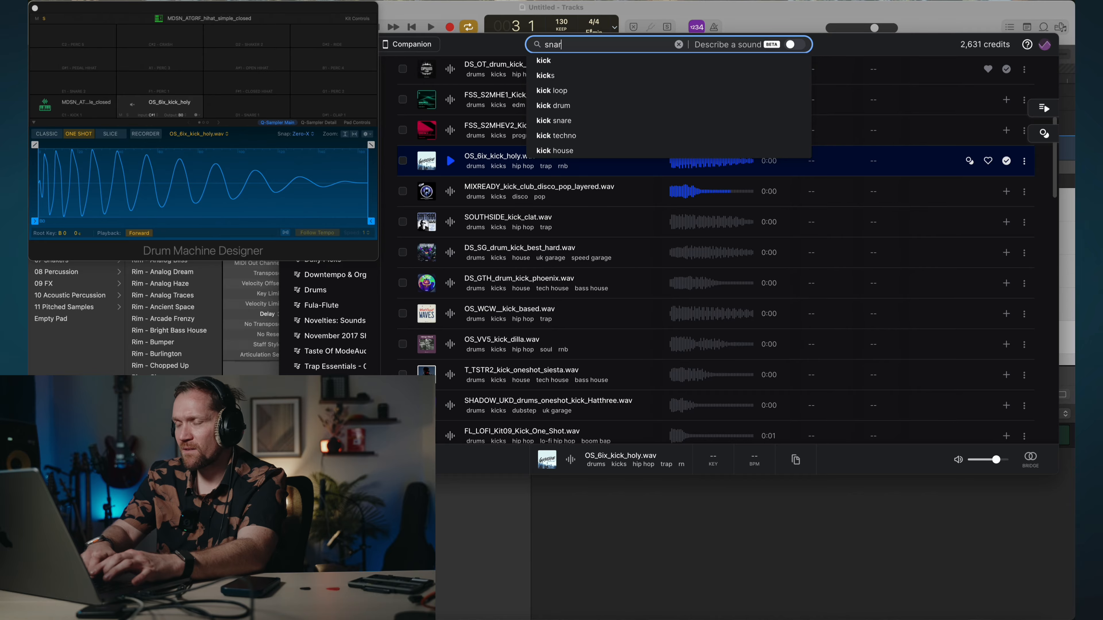
{"action": "type", "text": "e"}
{"action": "key", "text": "Return"}
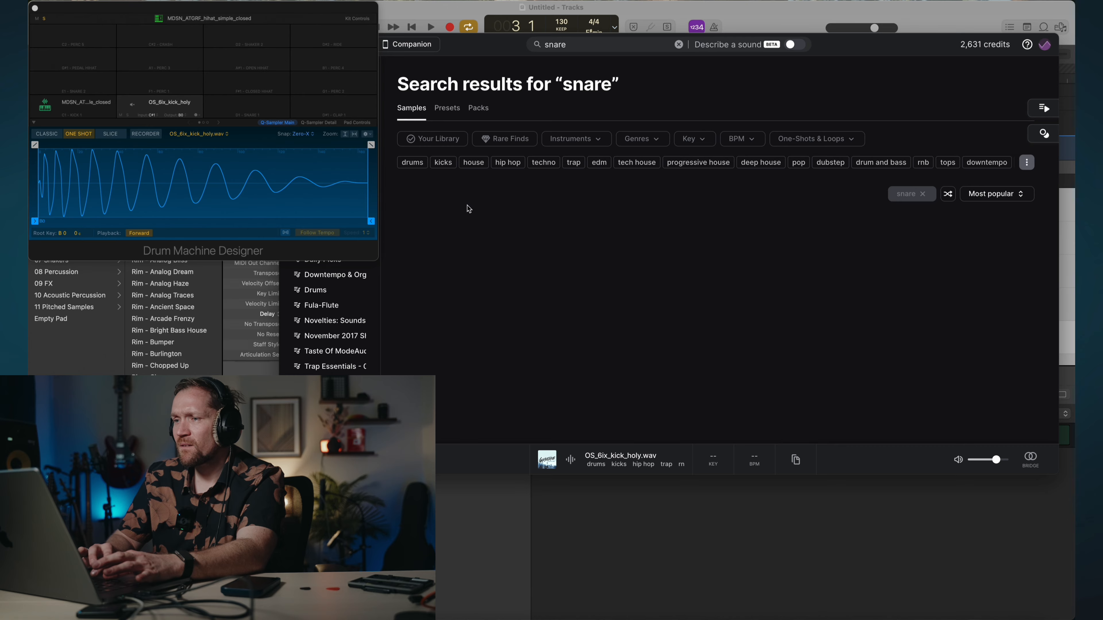
Audition the first several snare samples in the results and select SOUTHSIDE_snare_hit.wav.
{"action": "left_click", "coordinate": [451, 278]}
{"action": "key", "text": "Down"}
{"action": "key", "text": "Down"}
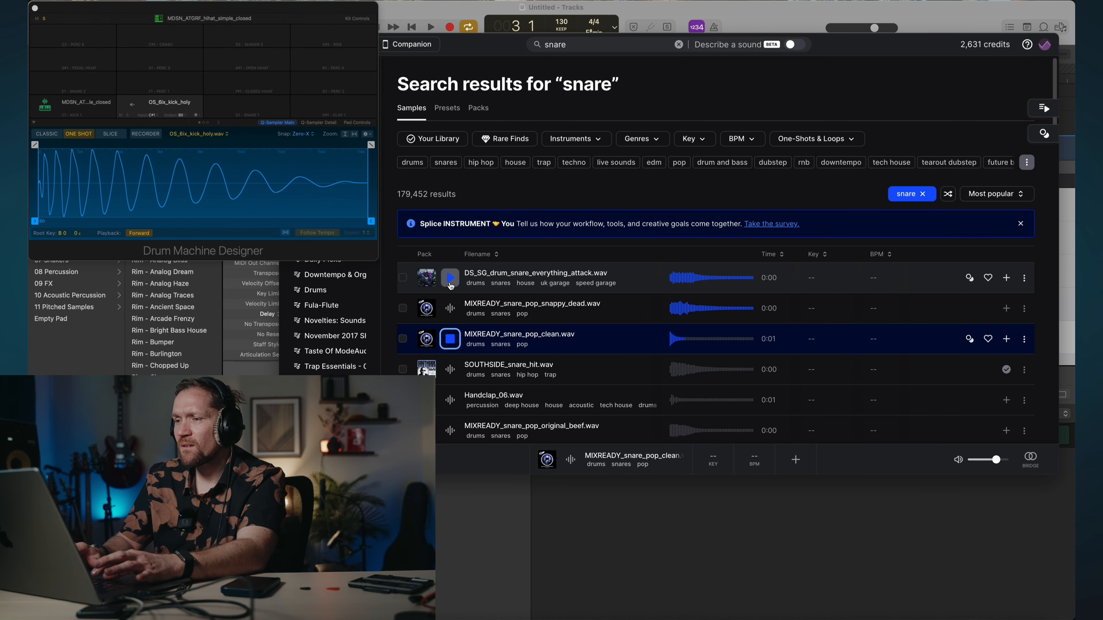
{"action": "key", "text": "Down"}
{"action": "key", "text": "Up"}
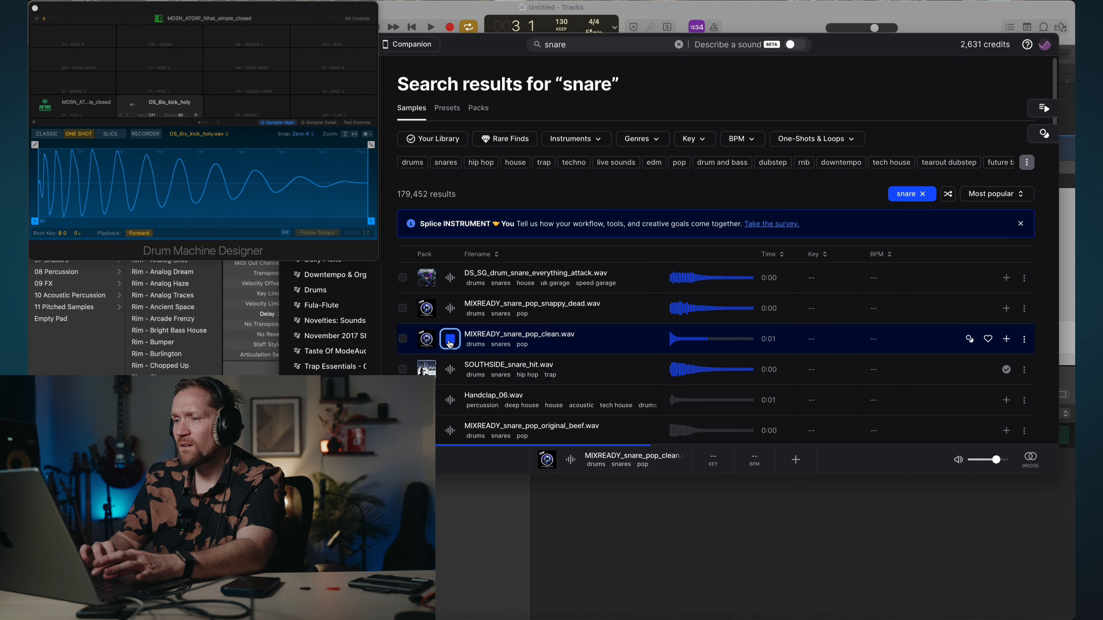
{"action": "key", "text": "Down"}
{"action": "left_click", "coordinate": [450, 399]}
{"action": "key", "text": "Up"}
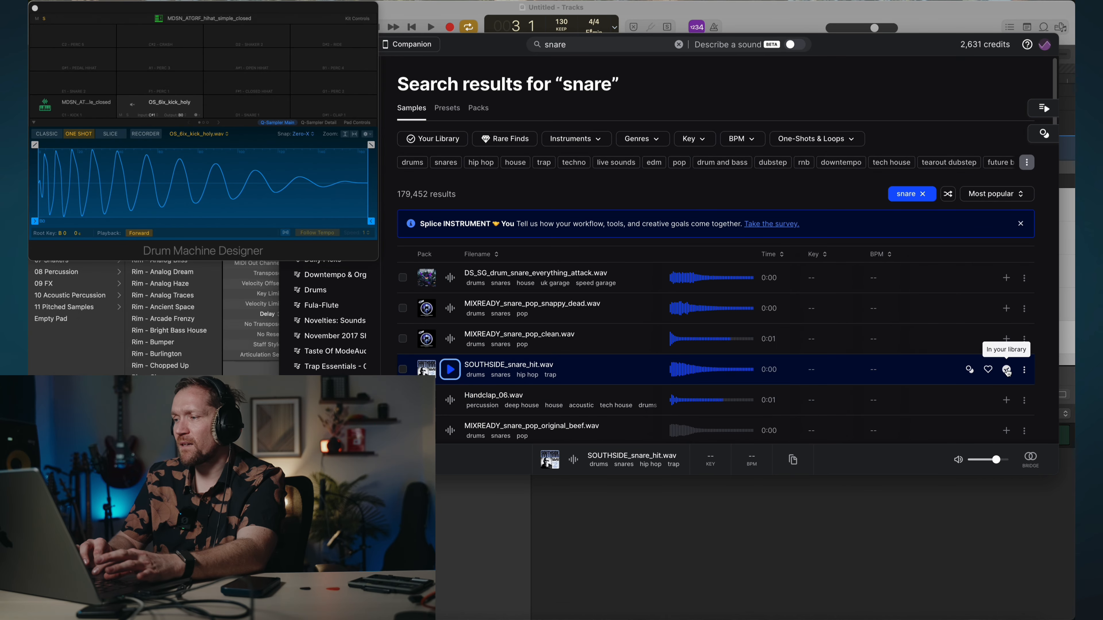
Load SOUTHSIDE_snare_hit.wav onto the Drum Machine Designer pad beside the kick and close the Drum Machine Designer window.
{"action": "left_click_drag", "start_coordinate": [521, 368], "coordinate": [289, 198]}
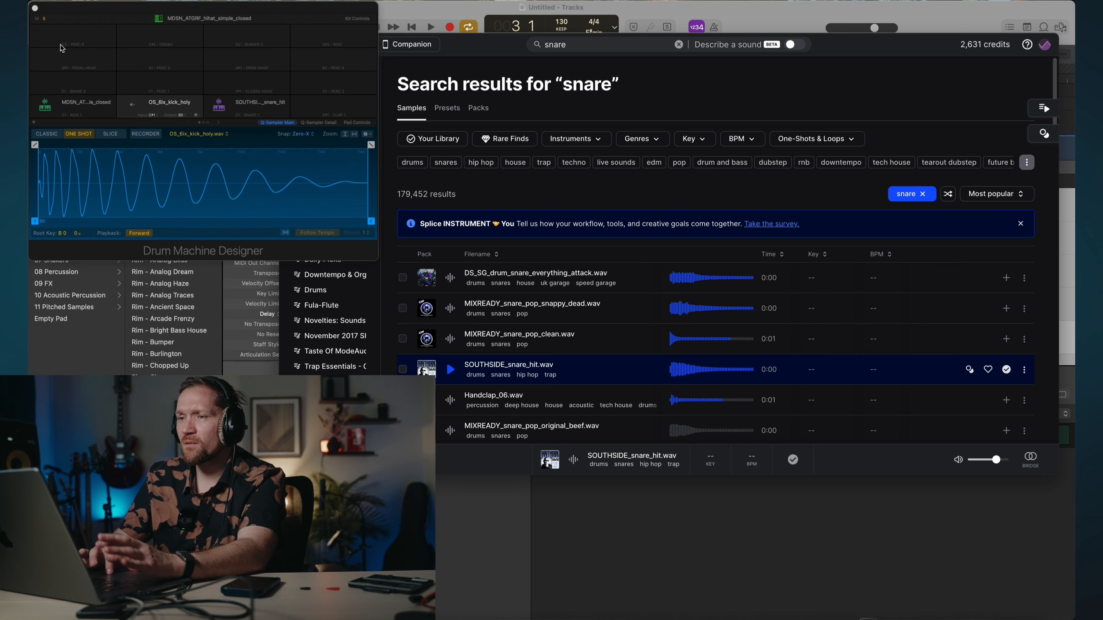
{"action": "left_click", "coordinate": [35, 8]}
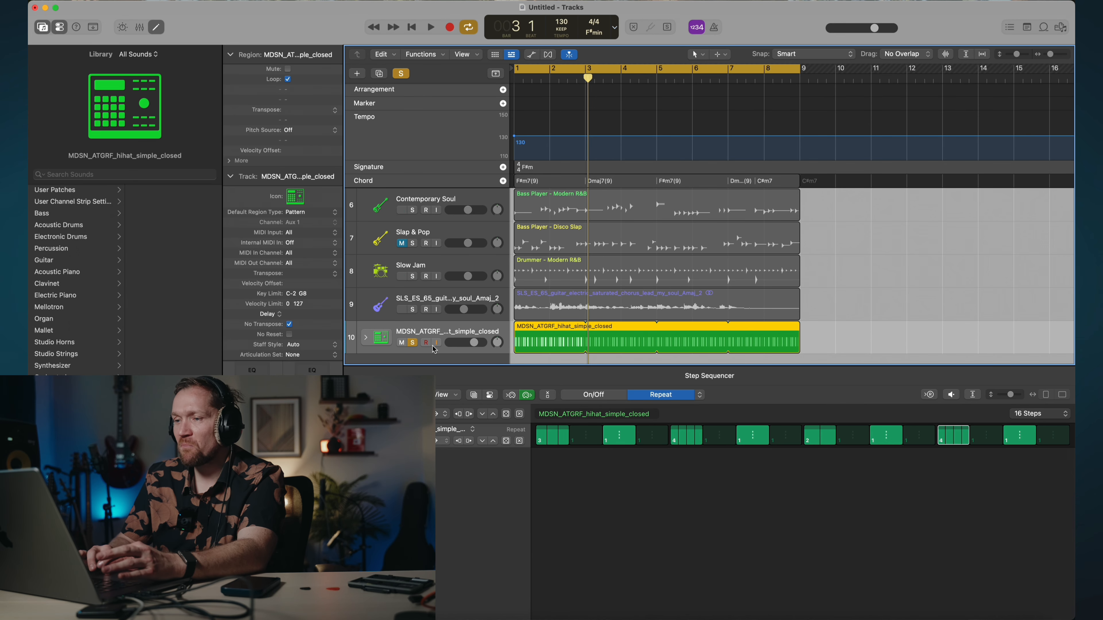
{"action": "left_click", "coordinate": [382, 344]}
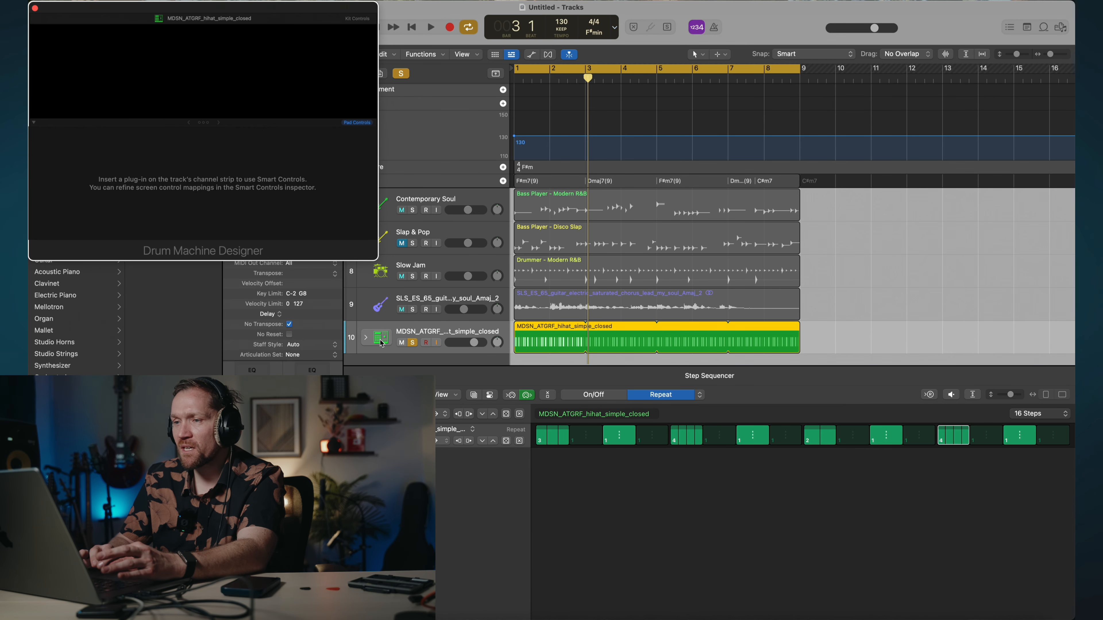
{"action": "left_click", "coordinate": [36, 8]}
Add step sequencer rows for OS_6ix_kick_holy and SOUTHSIDE_snare_hit beneath the hi-hat row.
{"action": "left_click", "coordinate": [455, 430]}
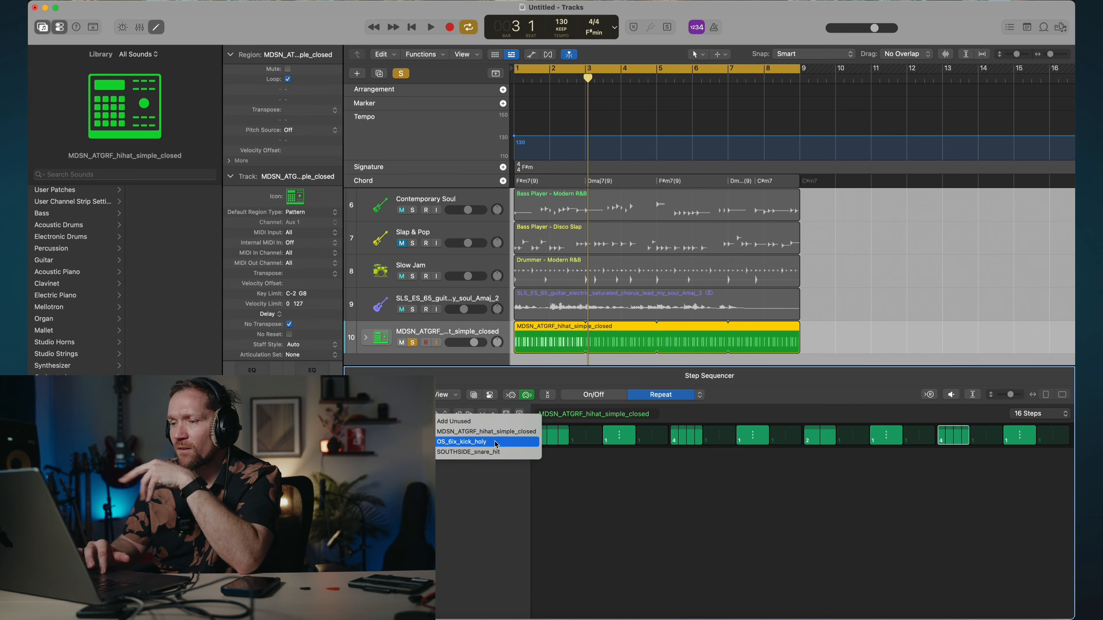
{"action": "left_click", "coordinate": [400, 443]}
{"action": "left_click", "coordinate": [399, 455]}
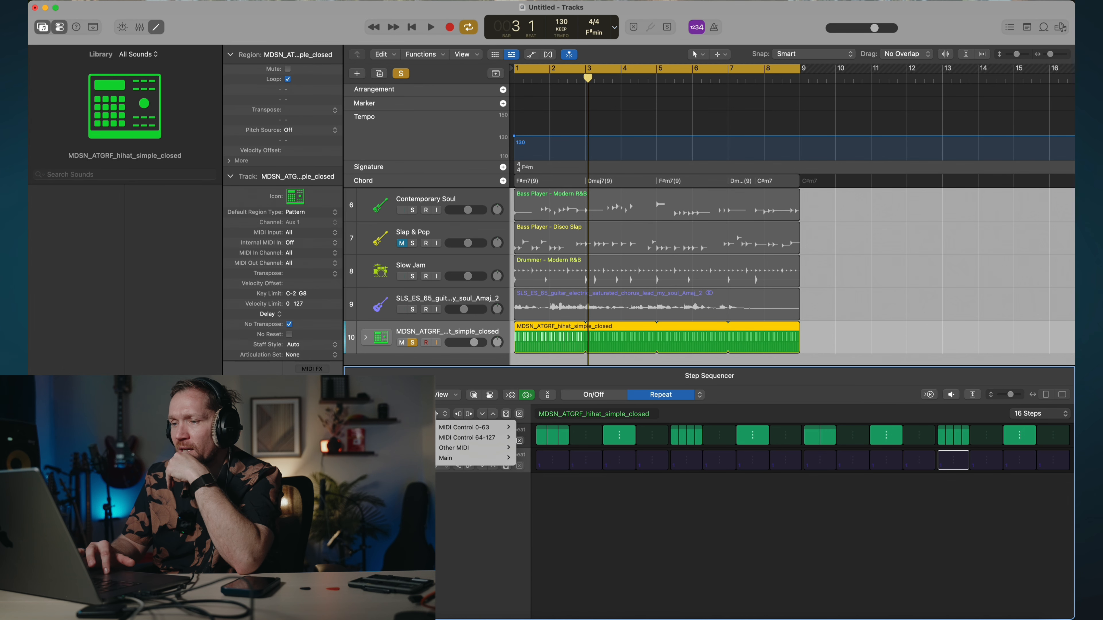
{"action": "mouse_move", "coordinate": [399, 417]}
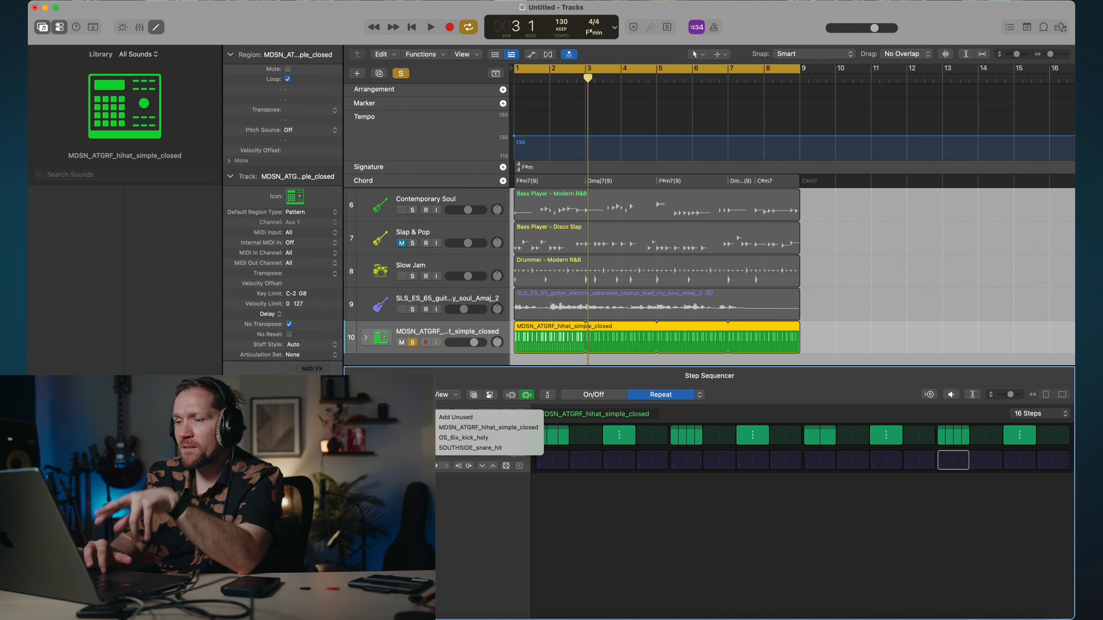
{"action": "left_click", "coordinate": [487, 449]}
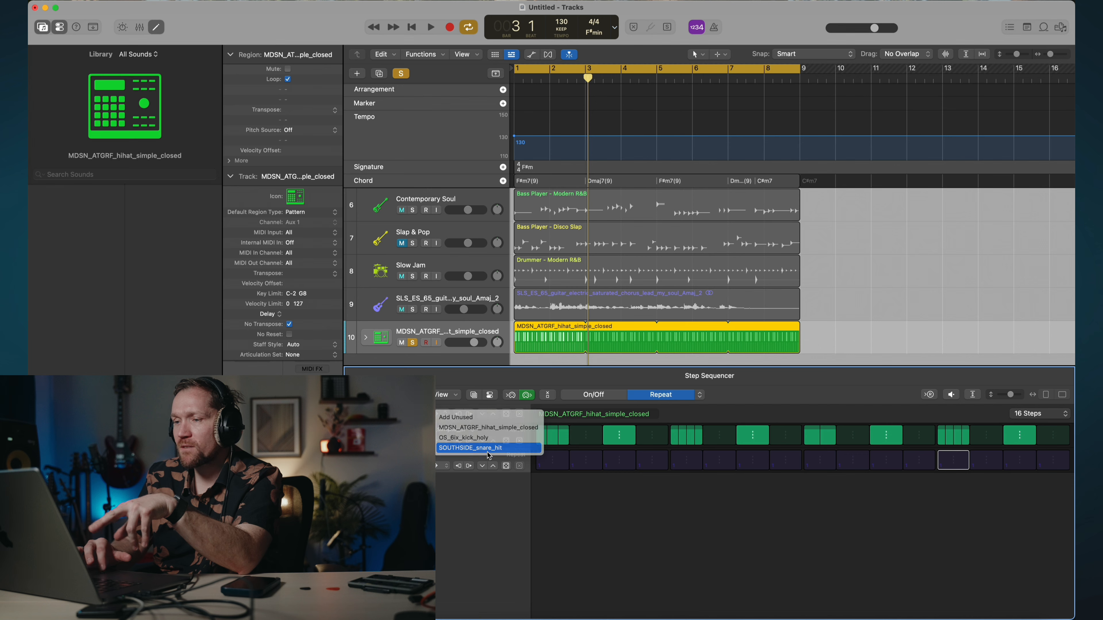
Check the three loaded pads in Drum Machine Designer and play back the existing hi-hat pattern.
{"action": "left_click", "coordinate": [379, 339]}
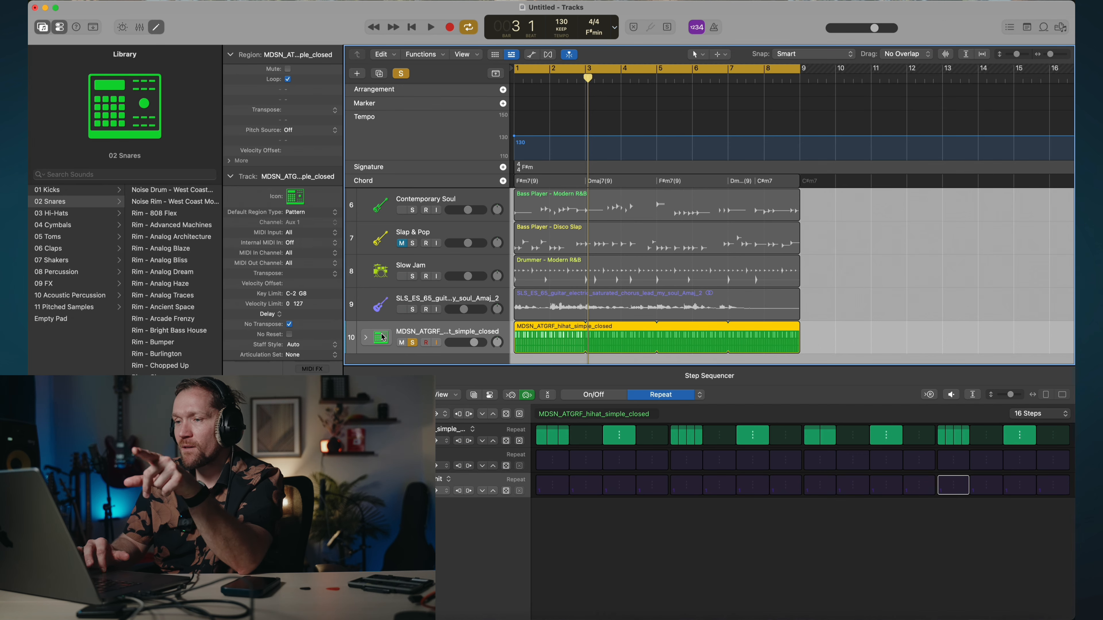
{"action": "left_click", "coordinate": [382, 337]}
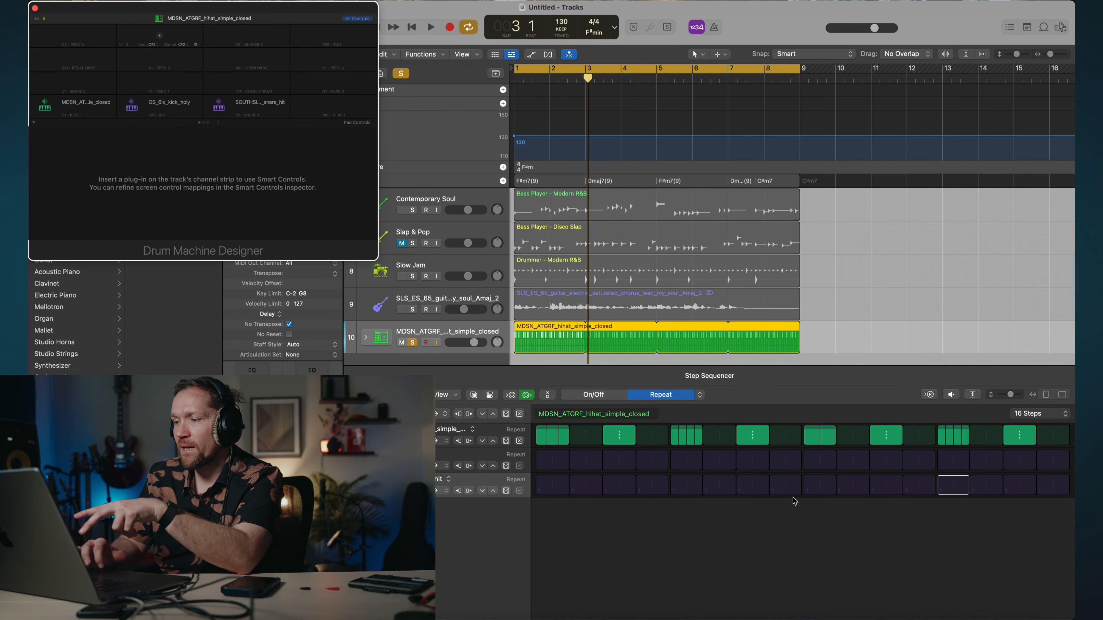
{"action": "left_click", "coordinate": [36, 9]}
{"action": "key", "text": "space"}
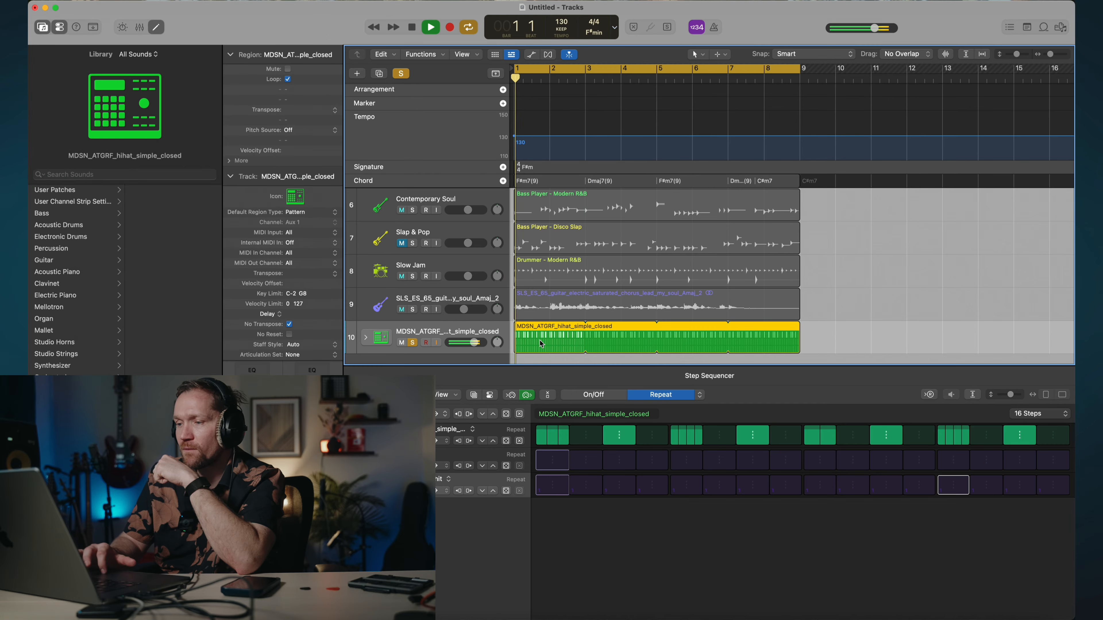
{"action": "key", "text": "space"}
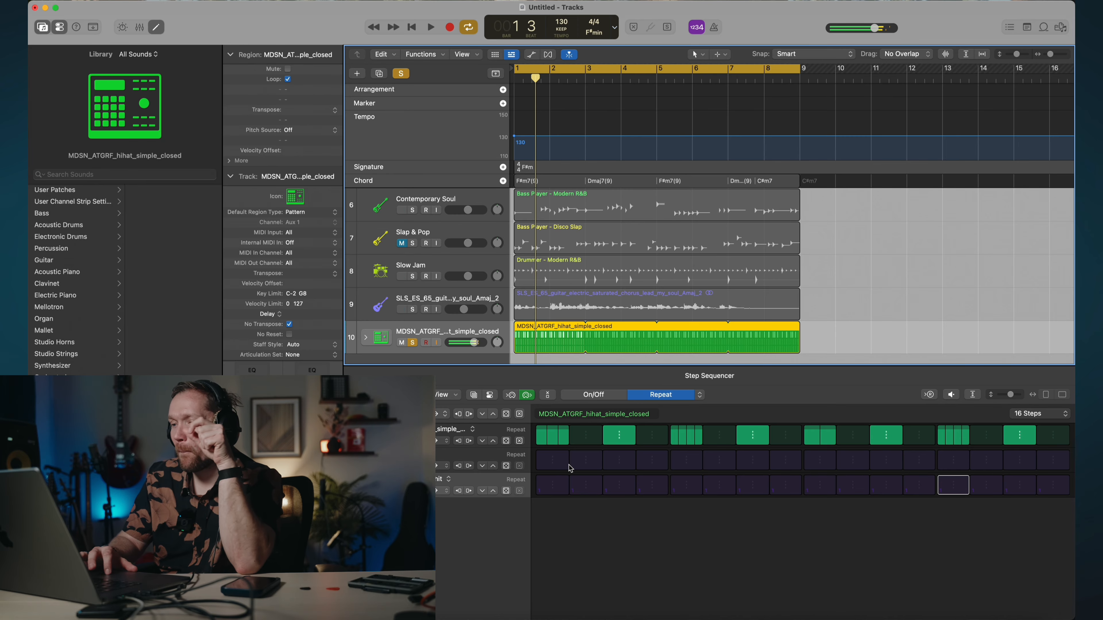
{"action": "key", "text": "space"}
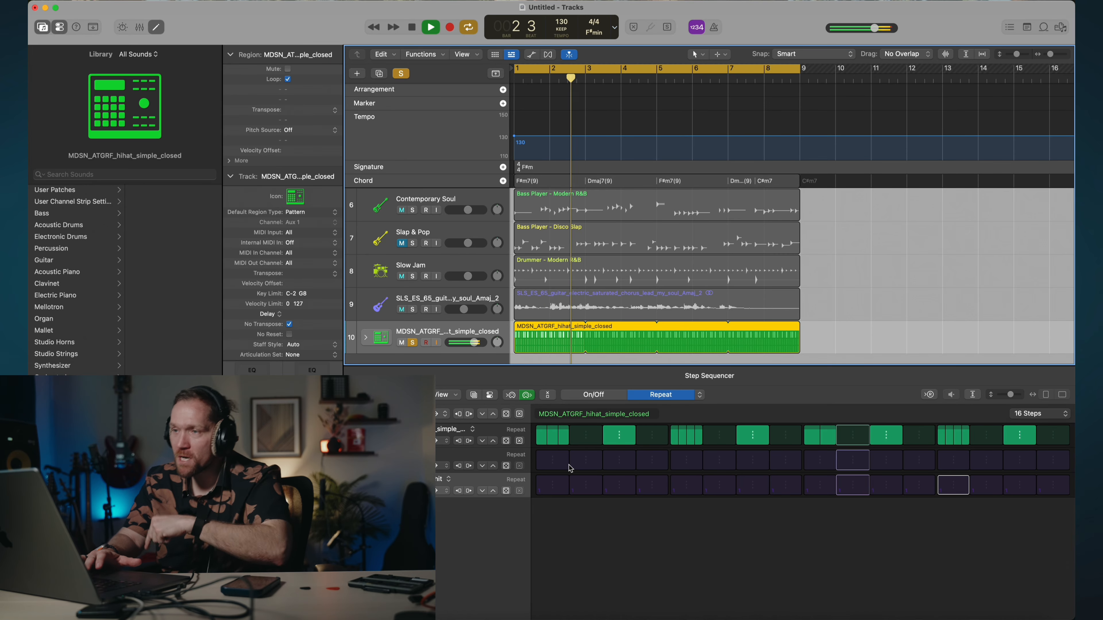
{"action": "key", "text": "space"}
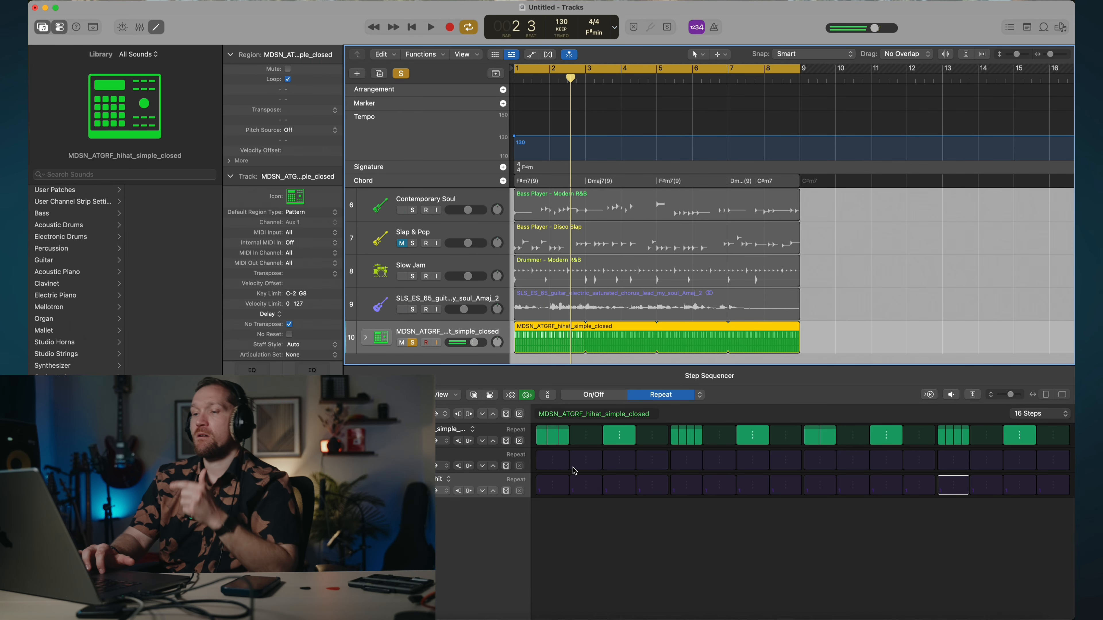
Switch the step sequencer to On/Off editing and place kick hits on steps 1 and 3, checking them in playback.
{"action": "left_click_drag", "start_coordinate": [553, 466], "coordinate": [554, 453]}
{"action": "left_click", "coordinate": [557, 455]}
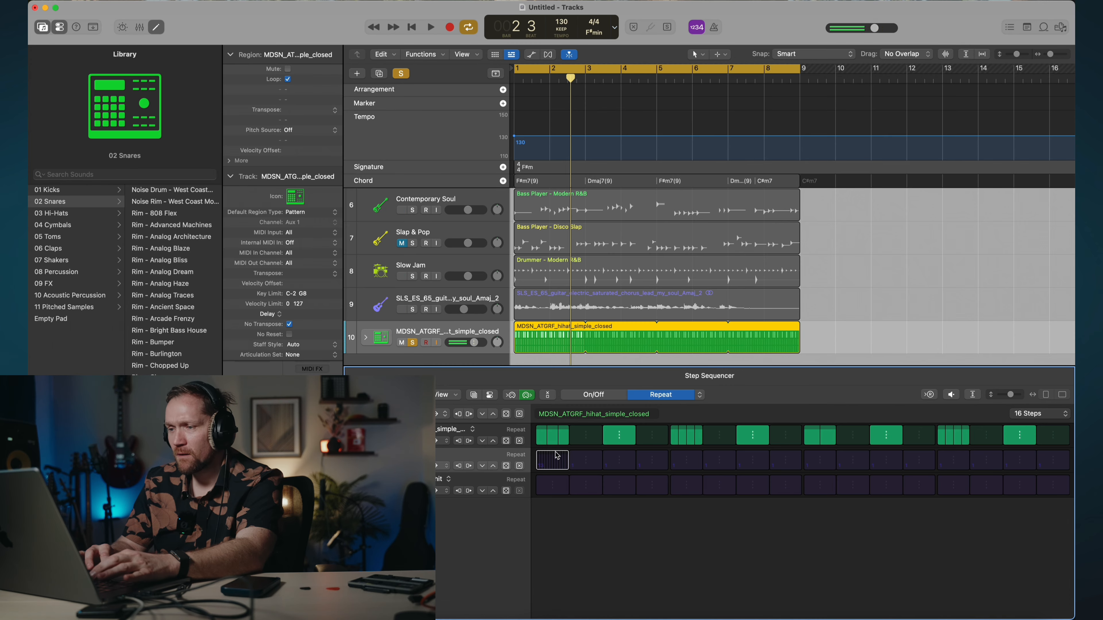
{"action": "left_click", "coordinate": [607, 395]}
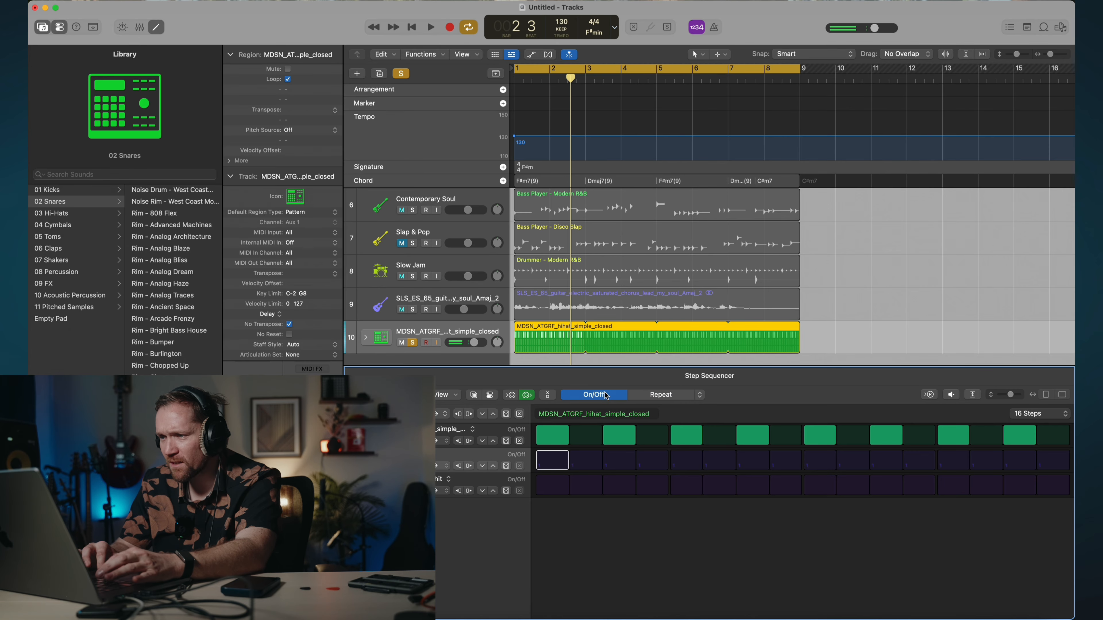
{"action": "key", "text": "space"}
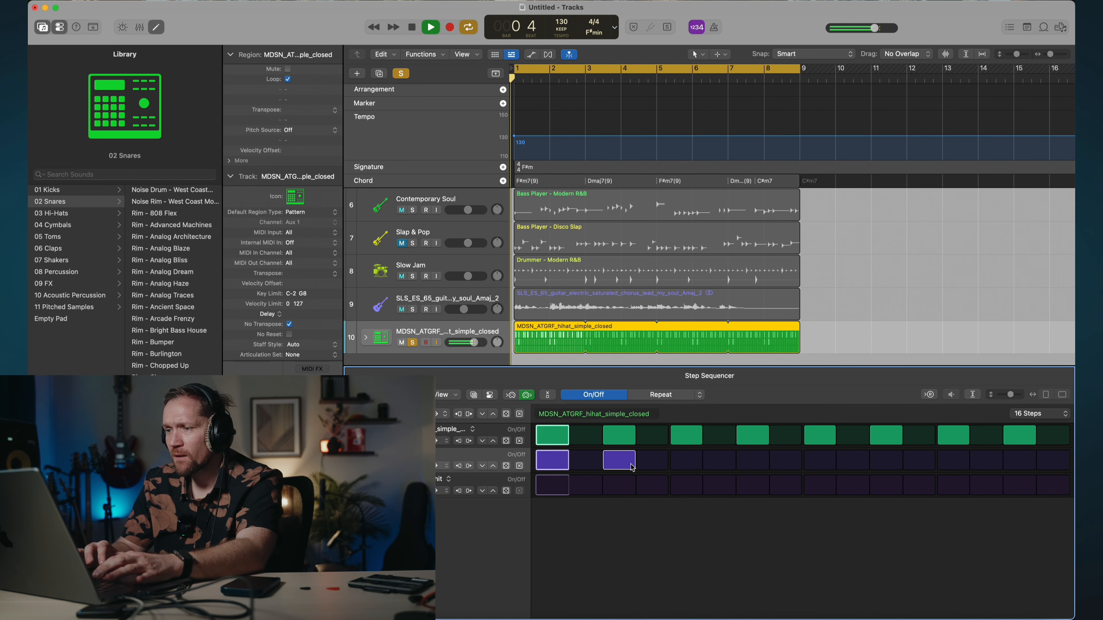
{"action": "key", "text": "space"}
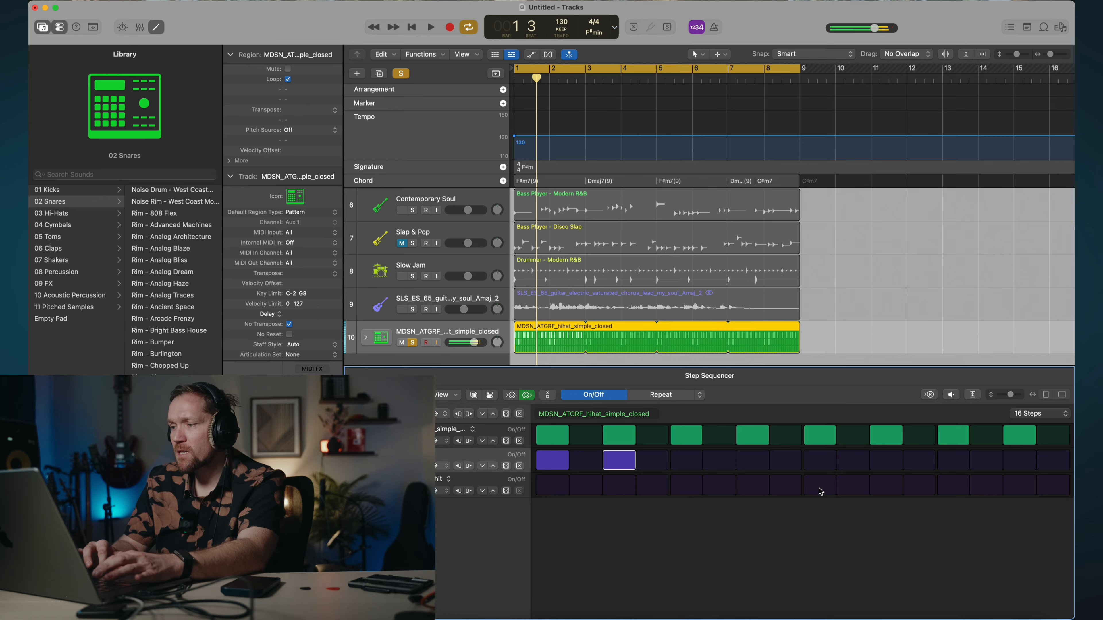
Place a snare hit on step 9 and play the pattern back.
{"action": "left_click", "coordinate": [820, 486]}
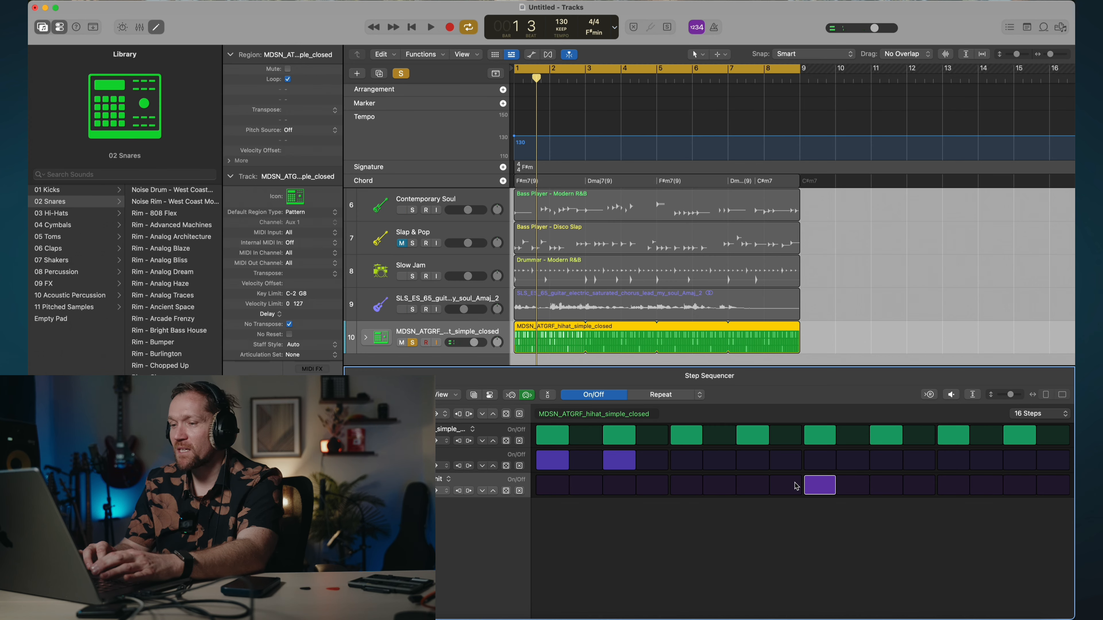
{"action": "key", "text": "space"}
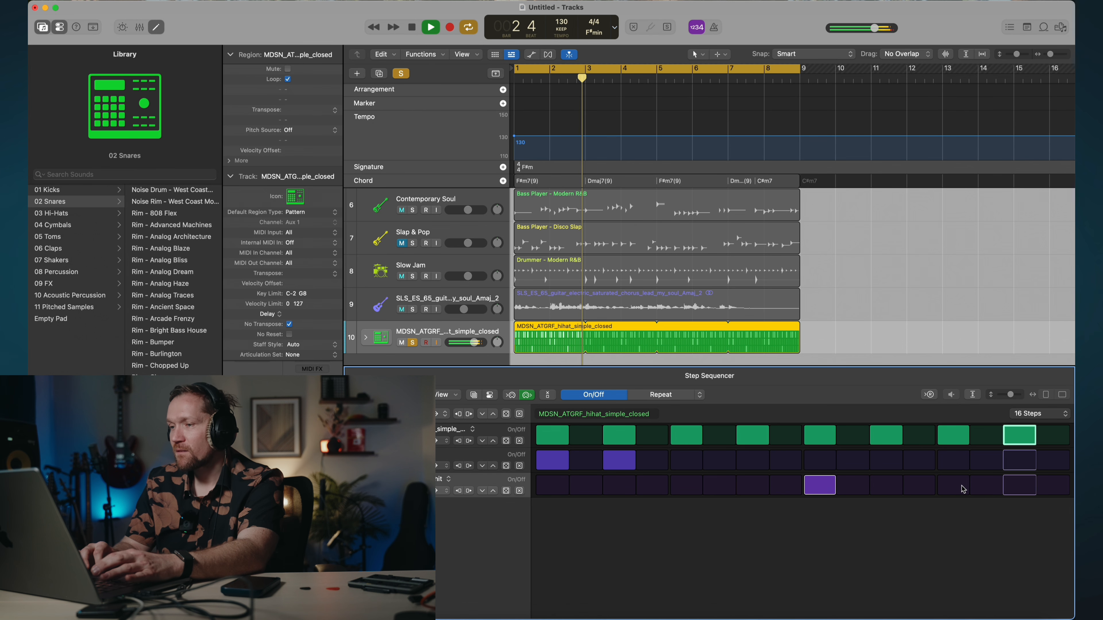
{"action": "key", "text": "space"}
Extend the drum pattern length to 32 steps and play it back.
{"action": "left_click", "coordinate": [1058, 418]}
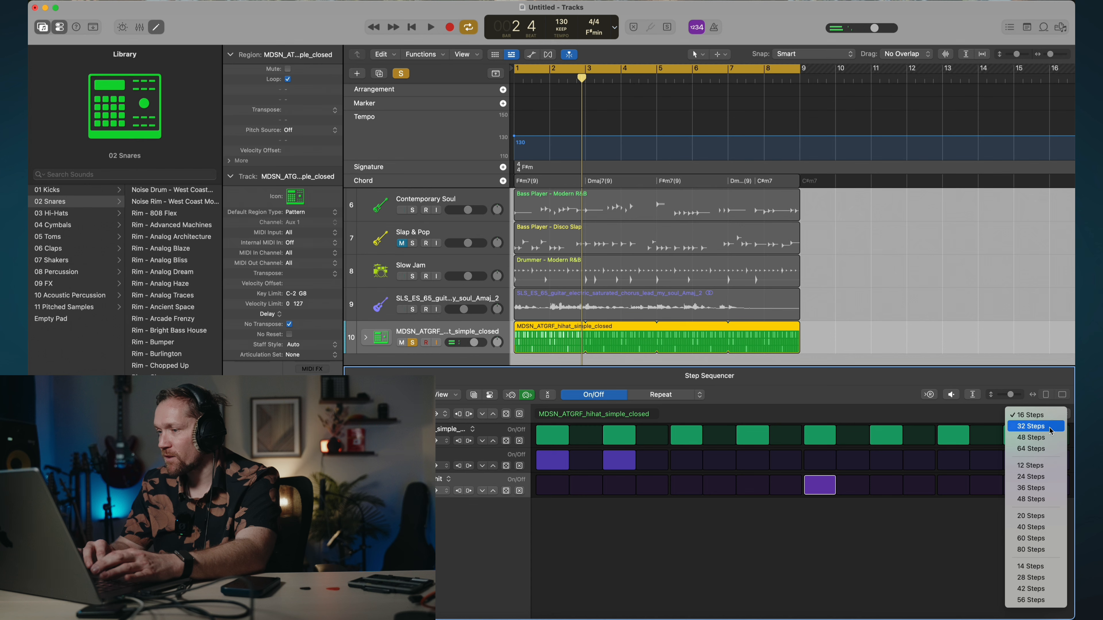
{"action": "left_click", "coordinate": [1051, 426]}
{"action": "key", "text": "space"}
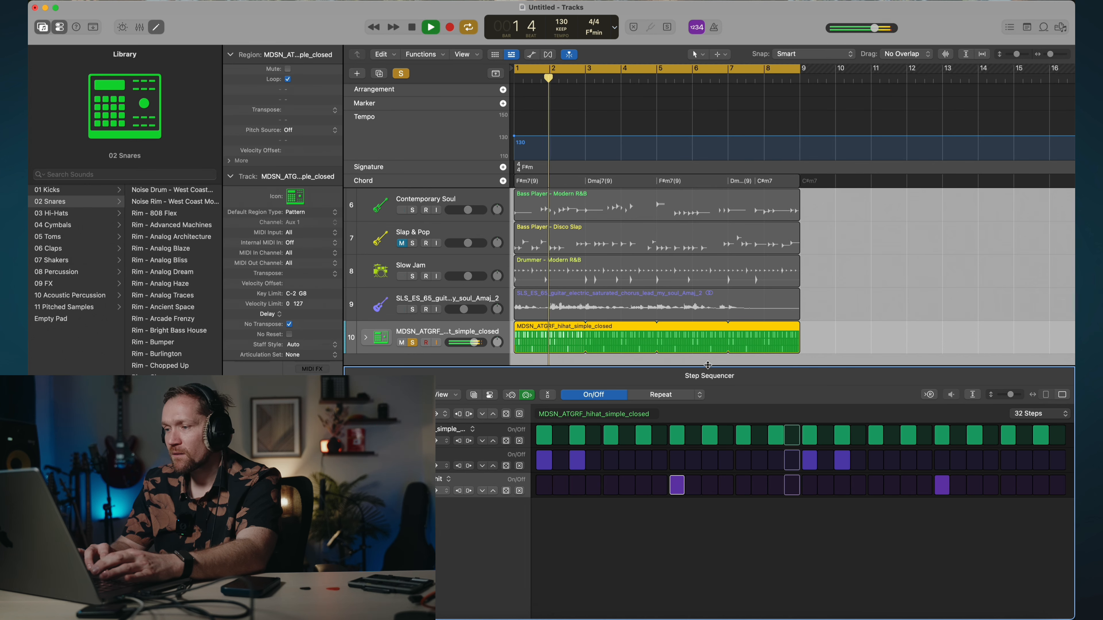
{"action": "key", "text": "space"}
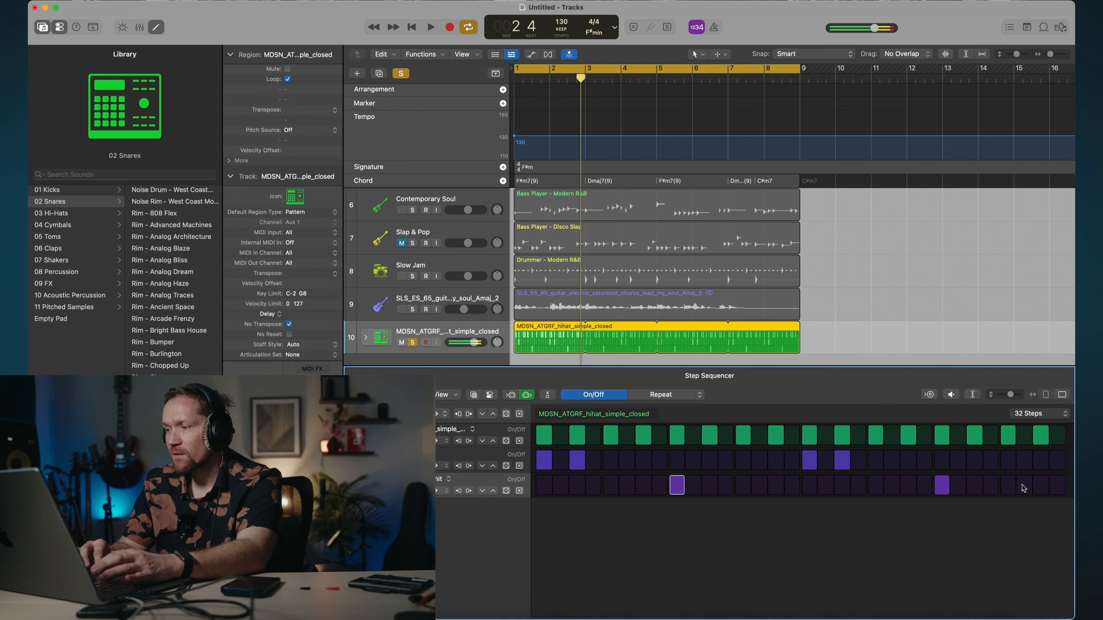
Try extra snare hits at the end of the 32-step pattern, keeping one on step 31.
{"action": "key", "text": "space"}
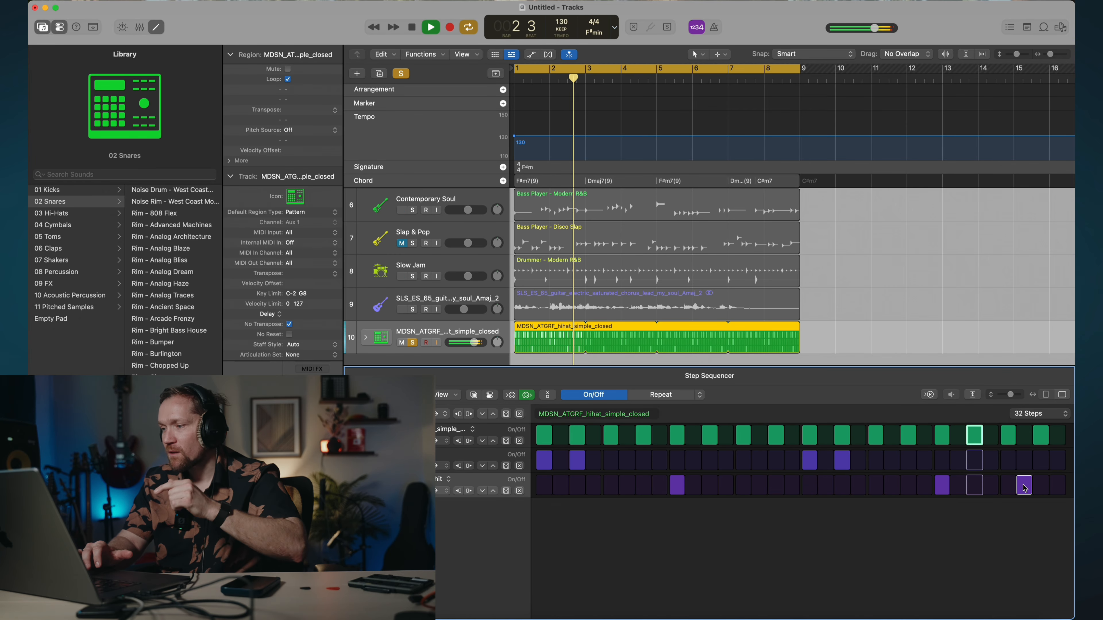
{"action": "key", "text": "space"}
{"action": "left_click_drag", "start_coordinate": [1040, 486], "coordinate": [1057, 486]}
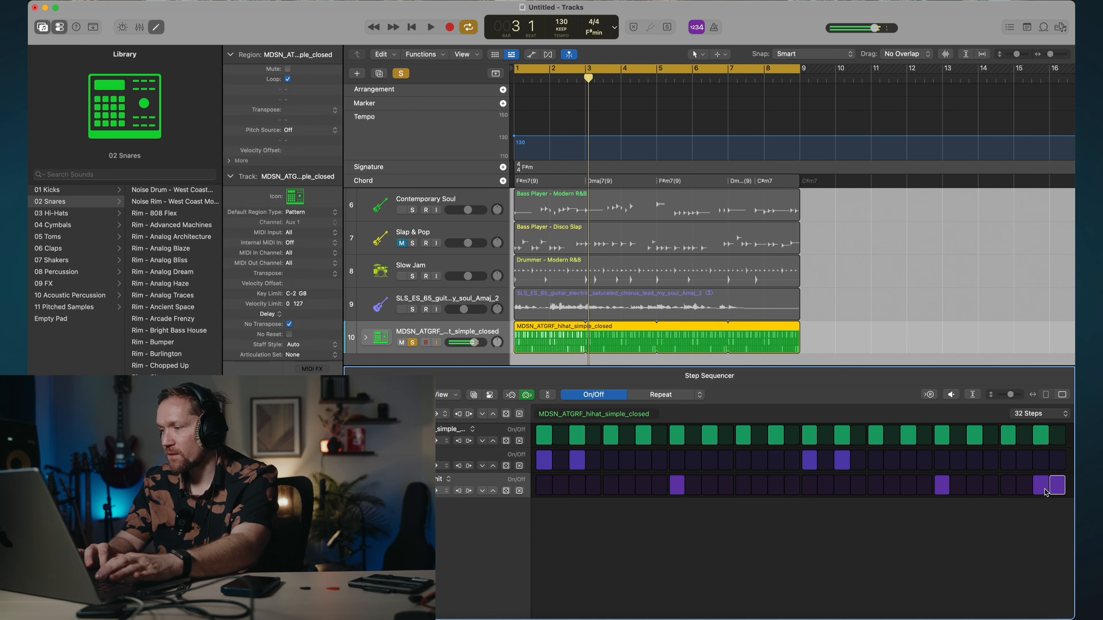
{"action": "key", "text": "space"}
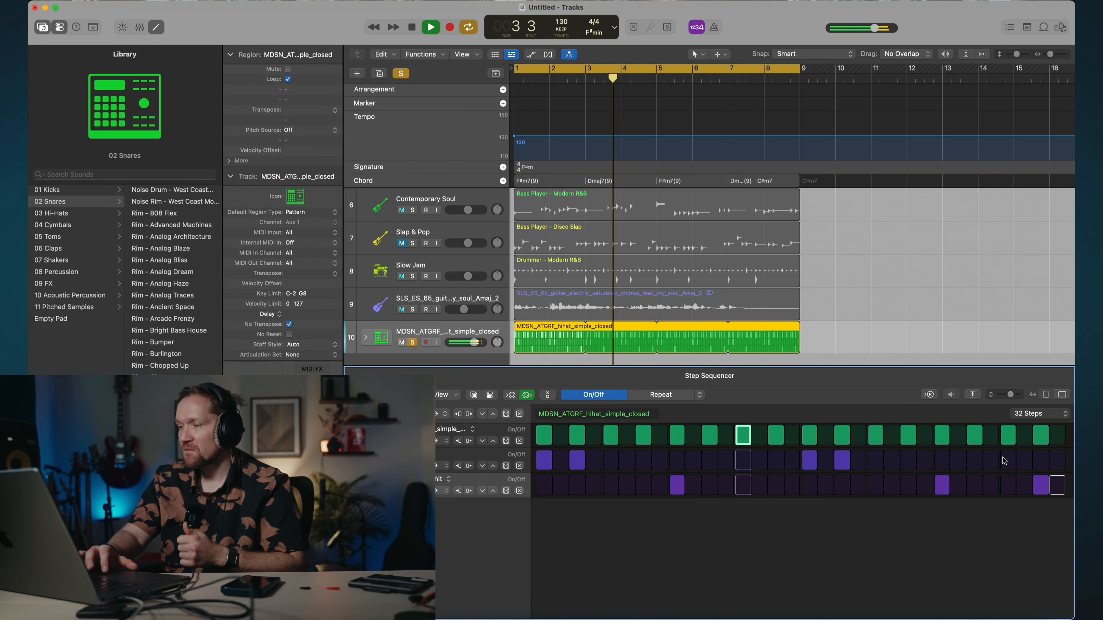
Add a kick hit on step 25 and listen to the full drum pattern.
{"action": "left_click", "coordinate": [942, 460]}
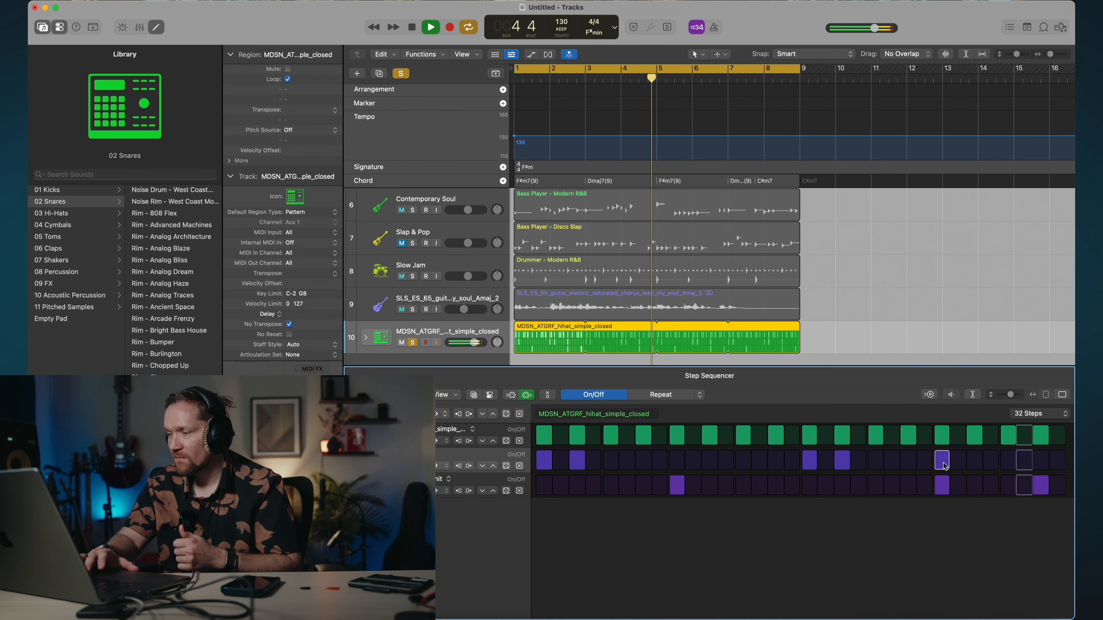
{"action": "key", "text": "space"}
{"action": "key", "text": "space"}
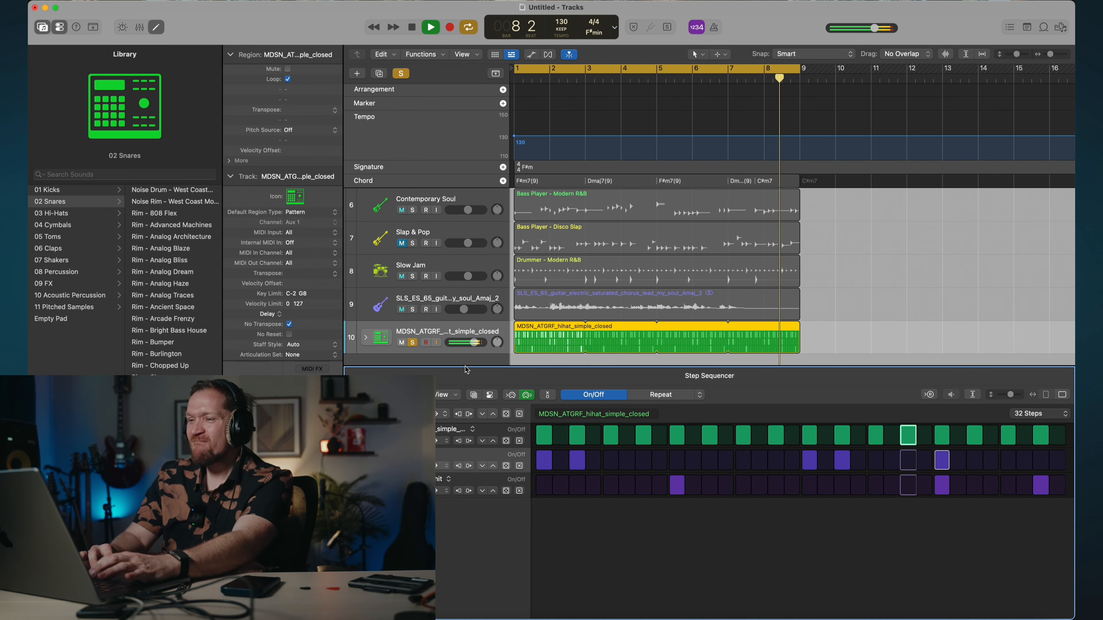
{"action": "key", "text": "space"}
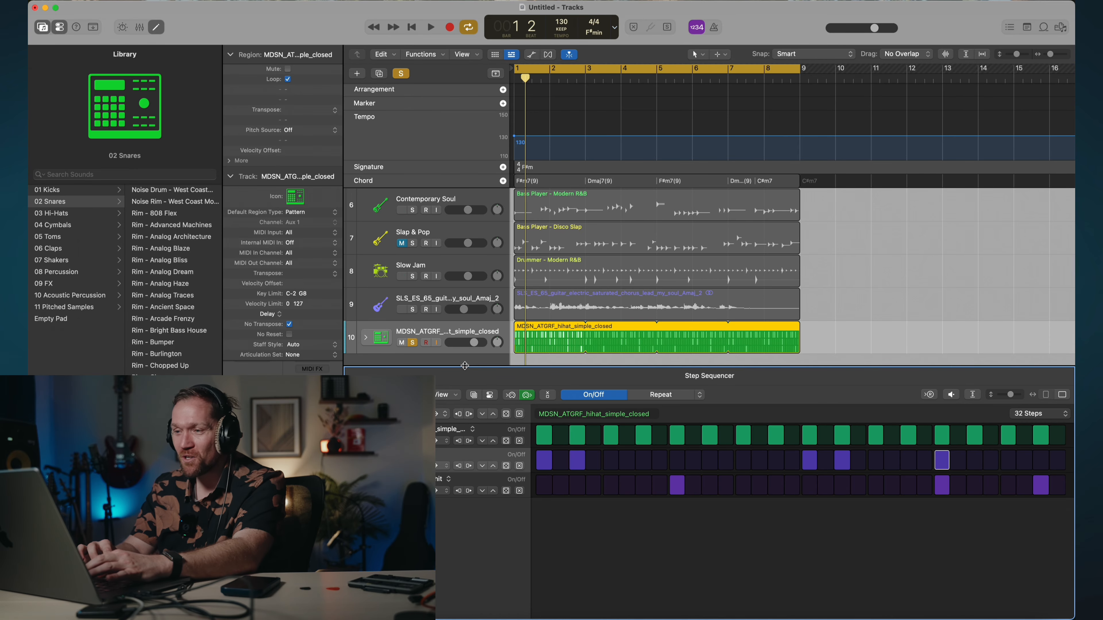
Close the step sequencer, then solo the guitar and Slow Jam tracks during playback and raise their volumes slightly.
{"action": "key", "text": "space"}
{"action": "key", "text": "e"}
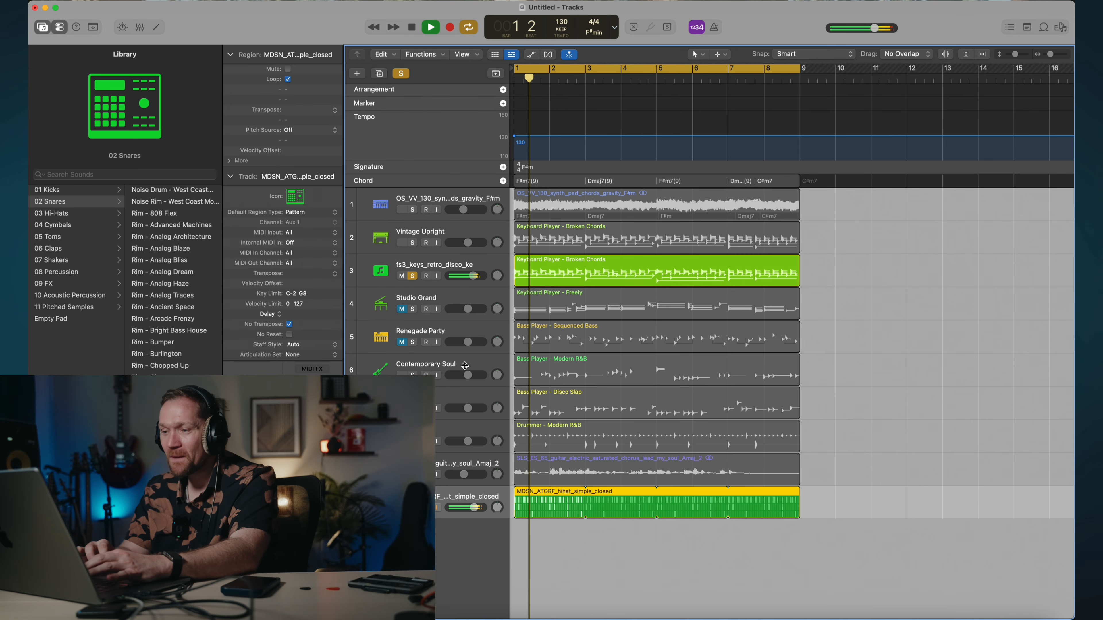
{"action": "left_click", "coordinate": [442, 481]}
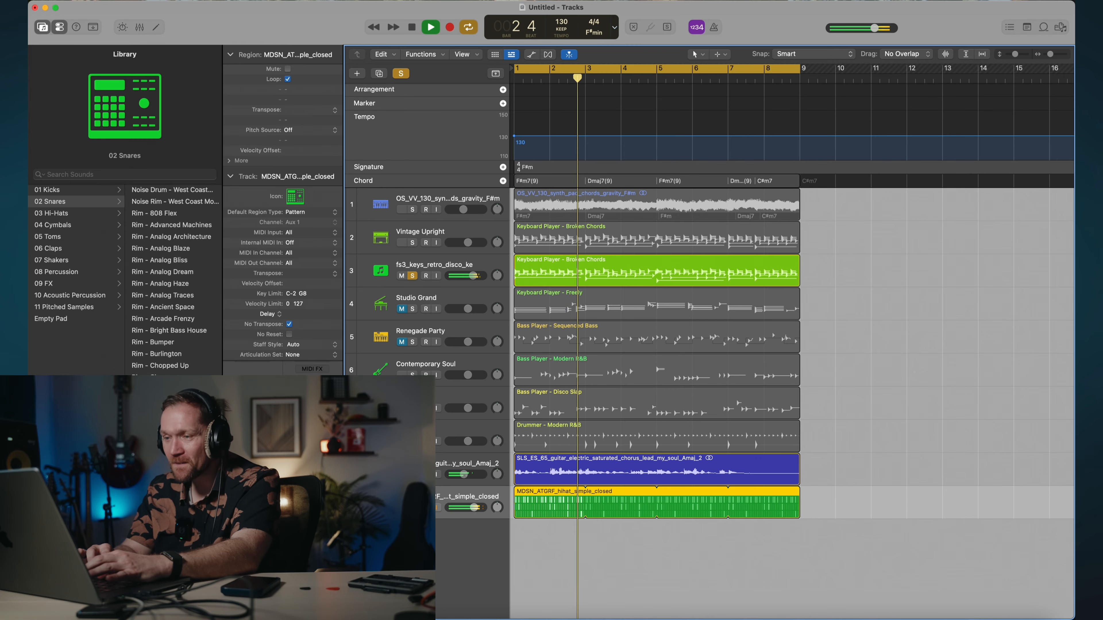
{"action": "left_click_drag", "start_coordinate": [464, 474], "coordinate": [468, 474]}
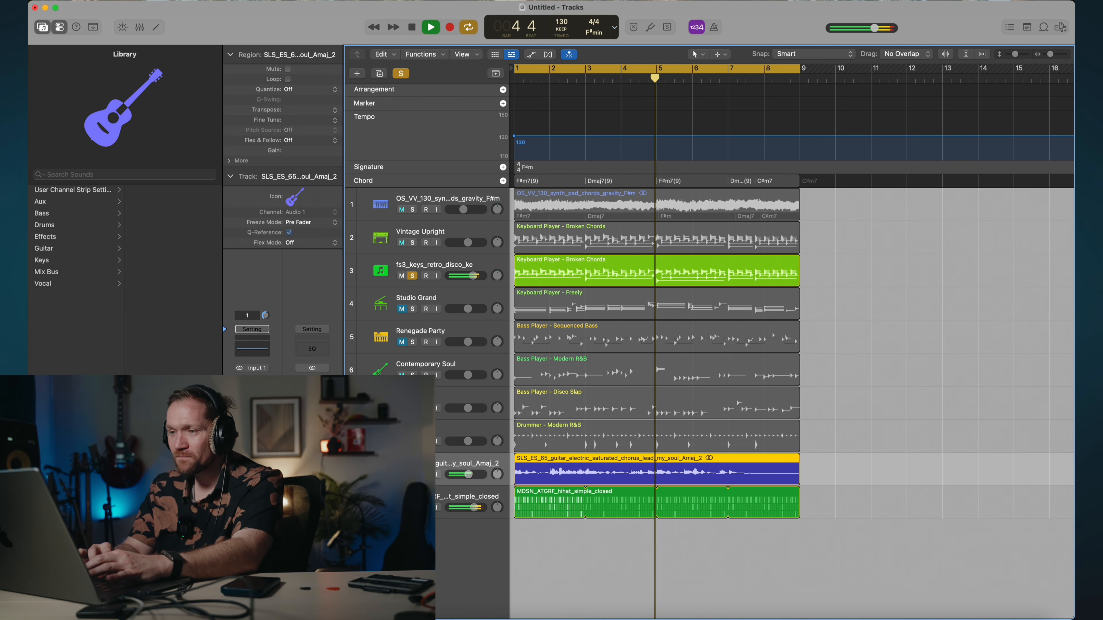
{"action": "left_click", "coordinate": [412, 441]}
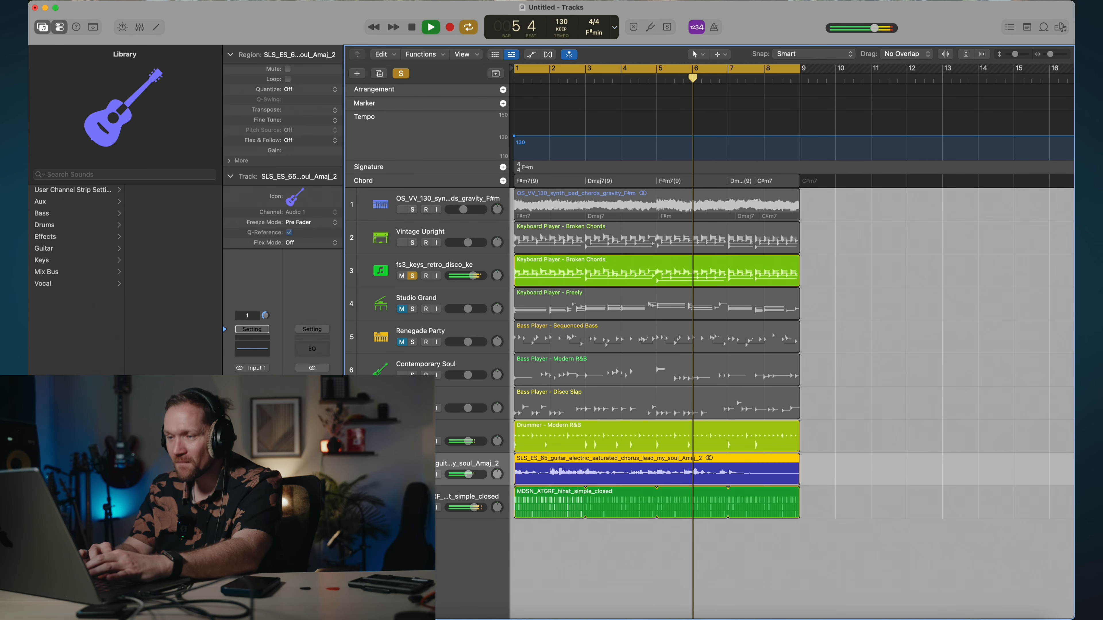
{"action": "left_click_drag", "start_coordinate": [469, 440], "coordinate": [472, 438]}
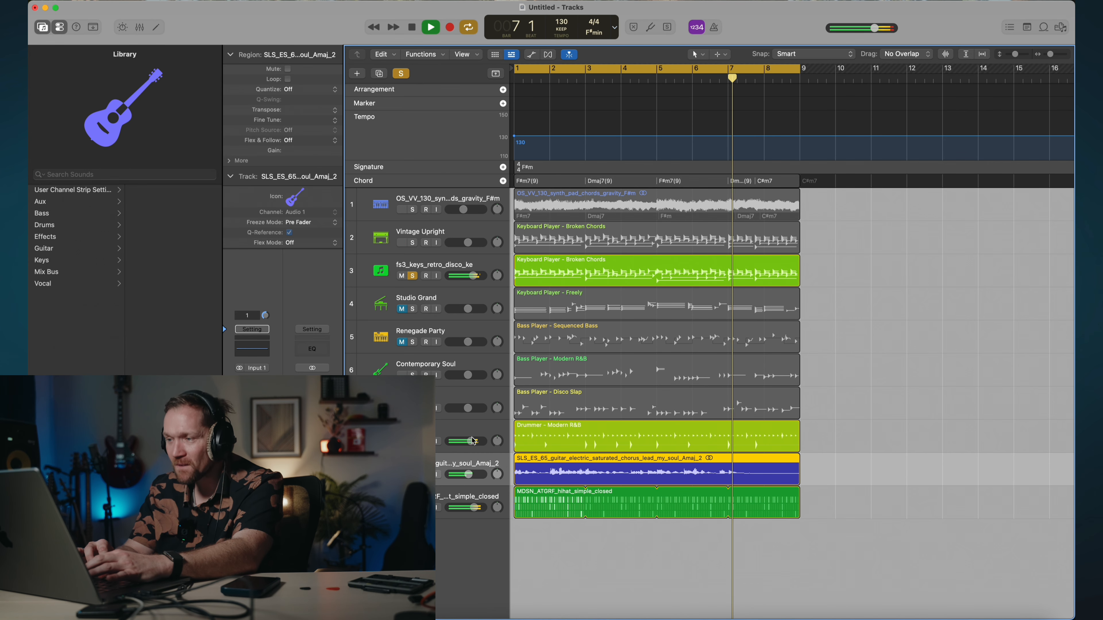
Clear all solos, mute Slow Jam, and rebalance the mix with Contemporary Soul slightly louder and the drum machine track lower.
{"action": "left_click", "coordinate": [410, 276]}
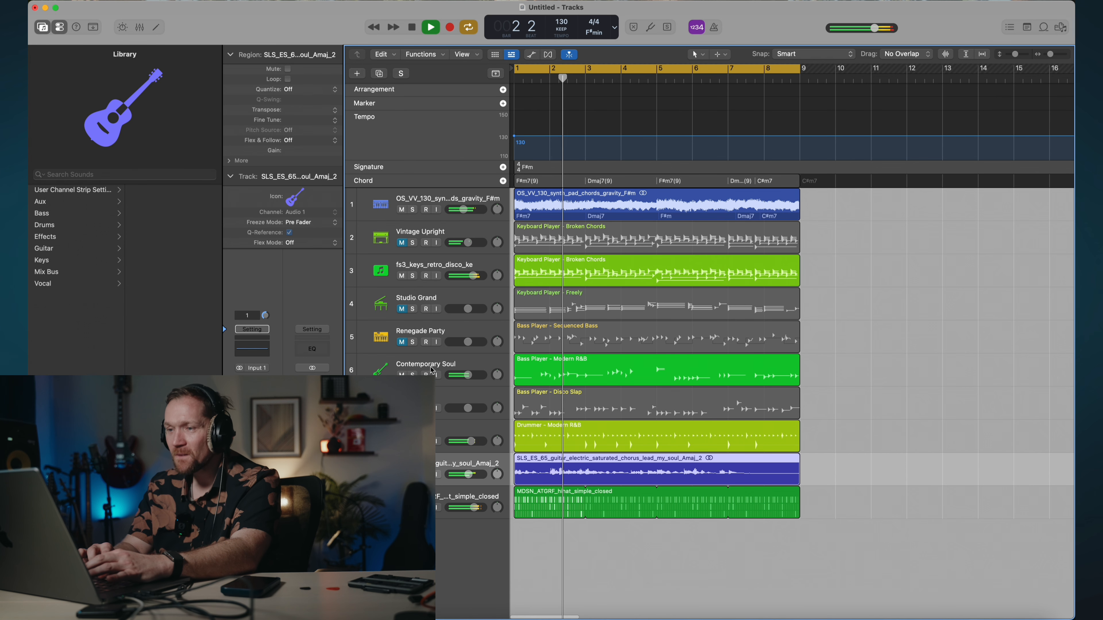
{"action": "left_click_drag", "start_coordinate": [468, 375], "coordinate": [473, 376]}
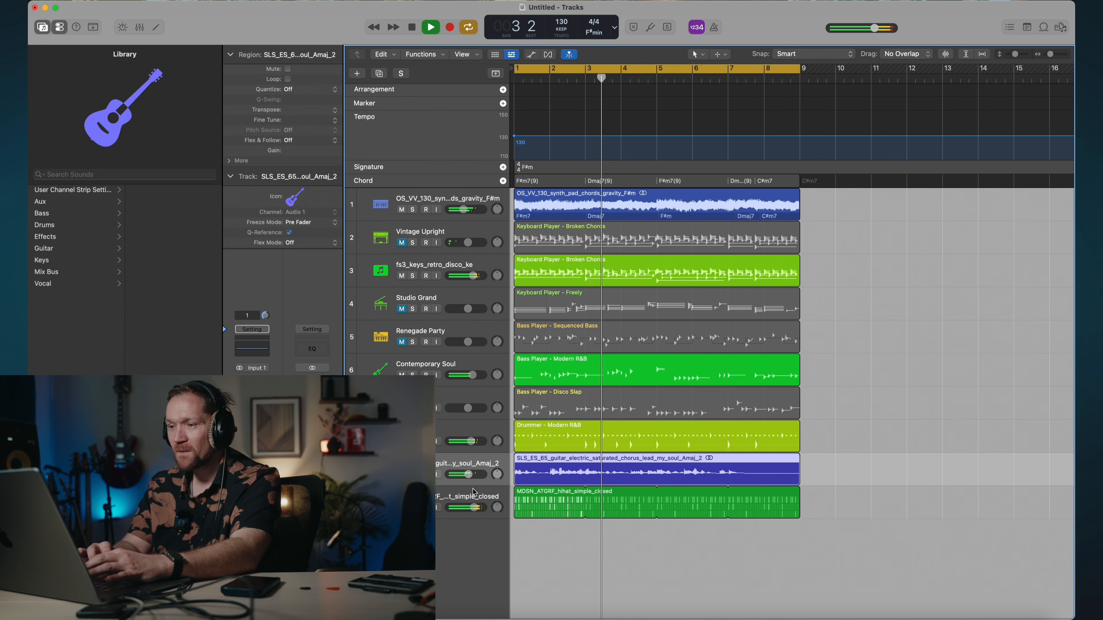
{"action": "left_click_drag", "start_coordinate": [474, 508], "coordinate": [450, 510]}
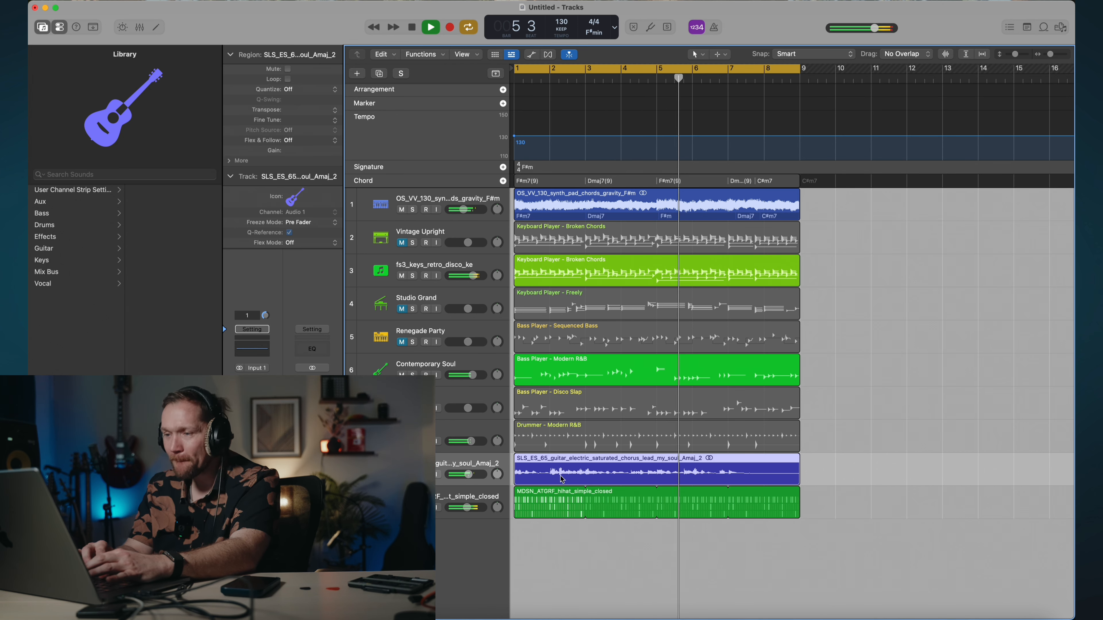
{"action": "left_click_drag", "start_coordinate": [468, 474], "coordinate": [469, 474]}
{"action": "left_click", "coordinate": [467, 507]}
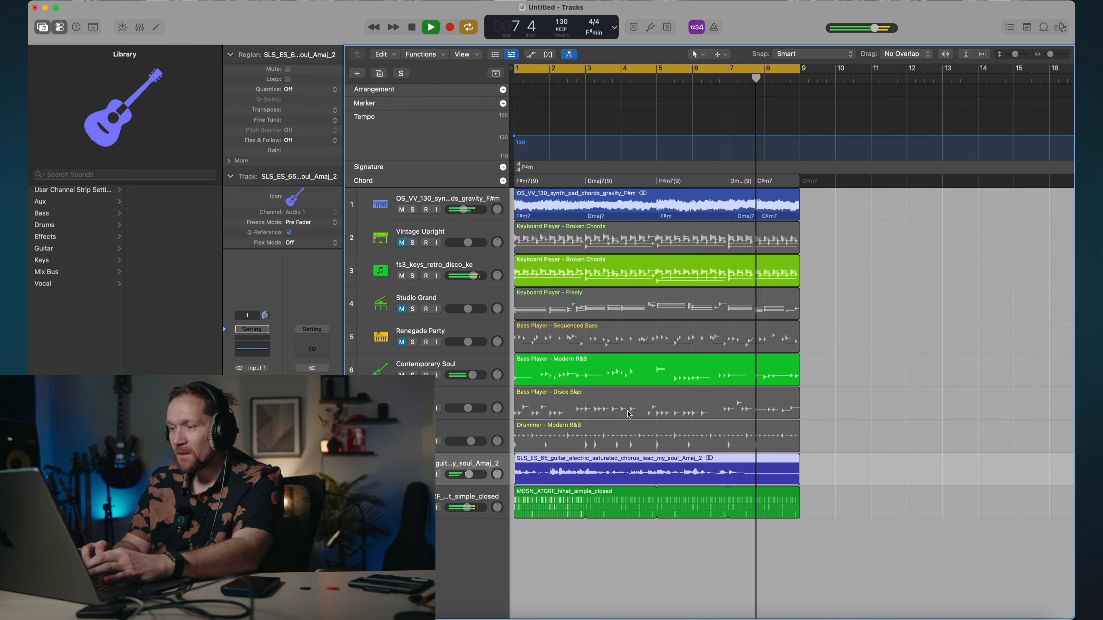
{"action": "key", "text": "space"}
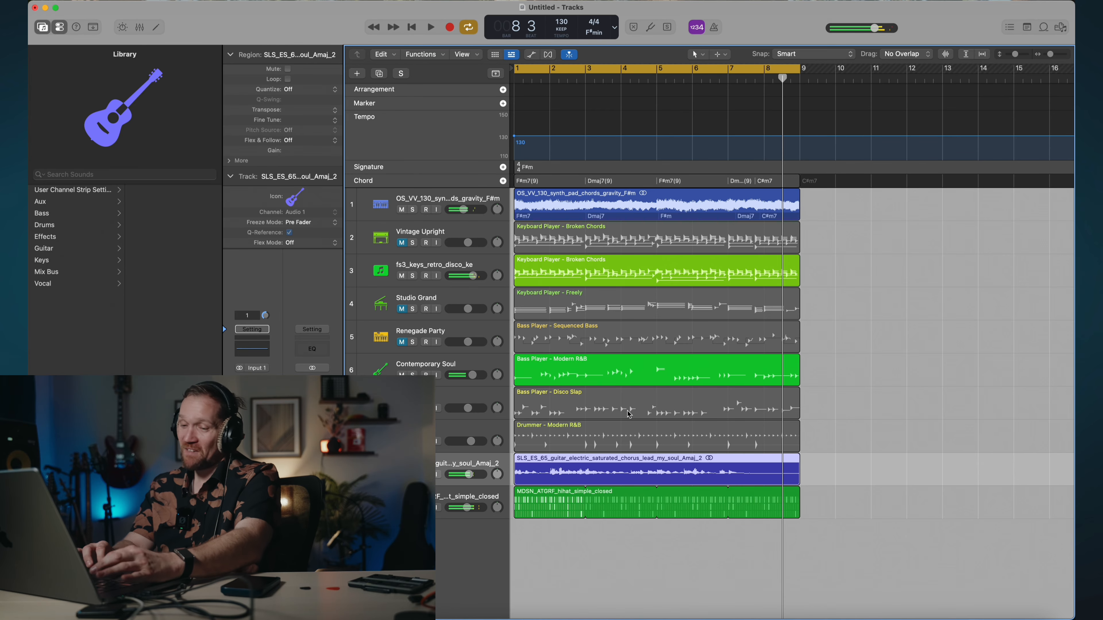
Save the project in the Logic folder as "F+m fun trap", organized as a folder.
{"action": "key", "text": "super+s"}
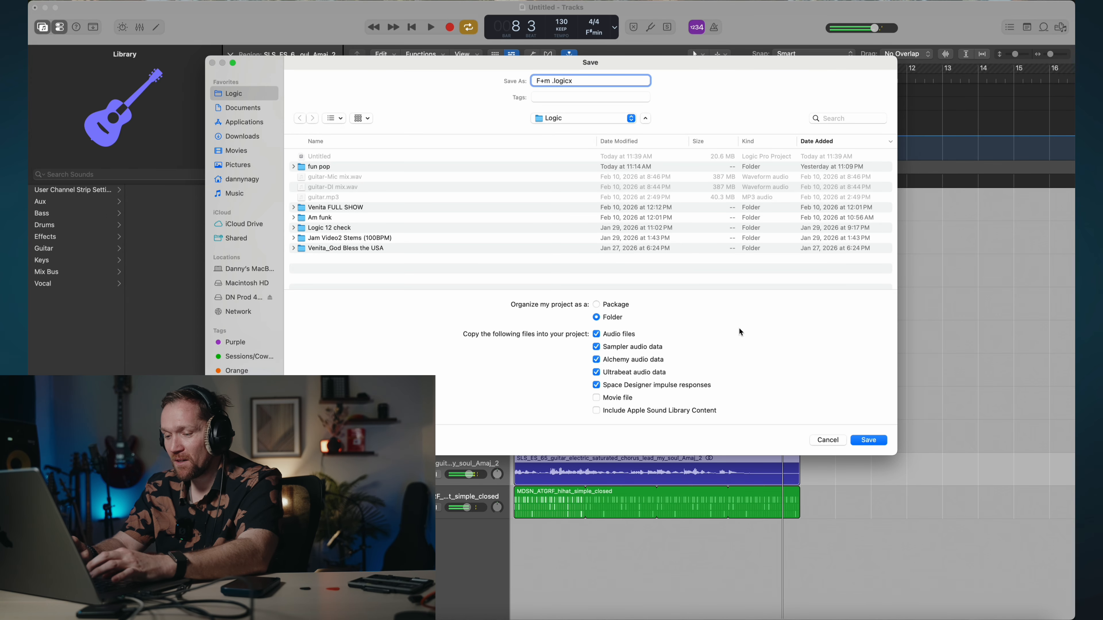
{"action": "type", "text": "ap"}
{"action": "key", "text": "Return"}
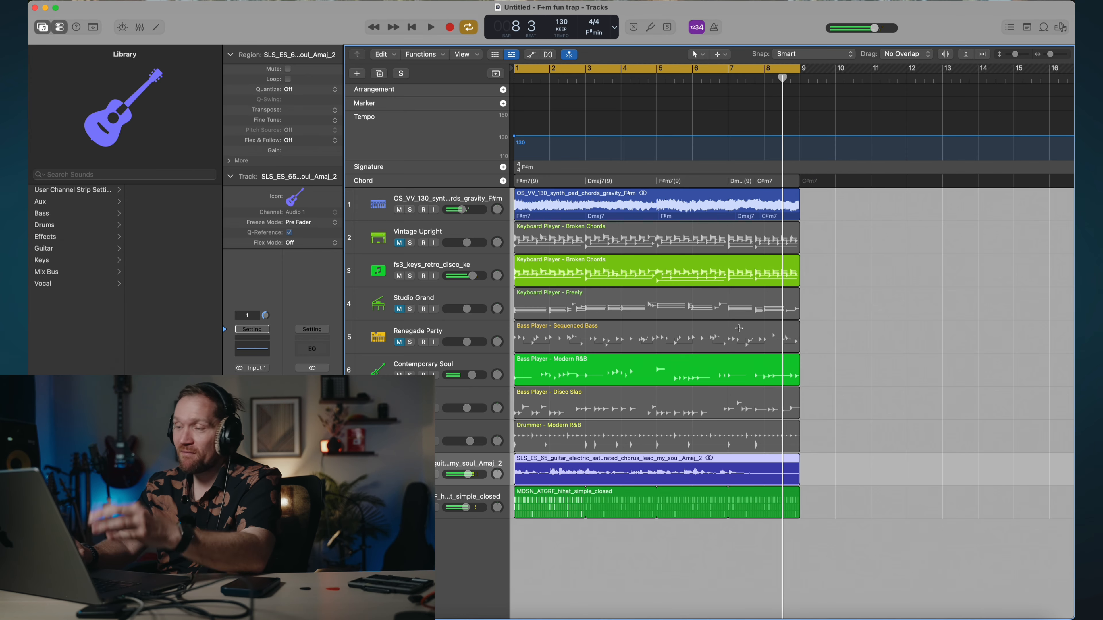
Listen to the mix briefly, then expand the drum machine track and select its closed hi-hat subtrack with the track details collapsed.
{"action": "key", "text": "space"}
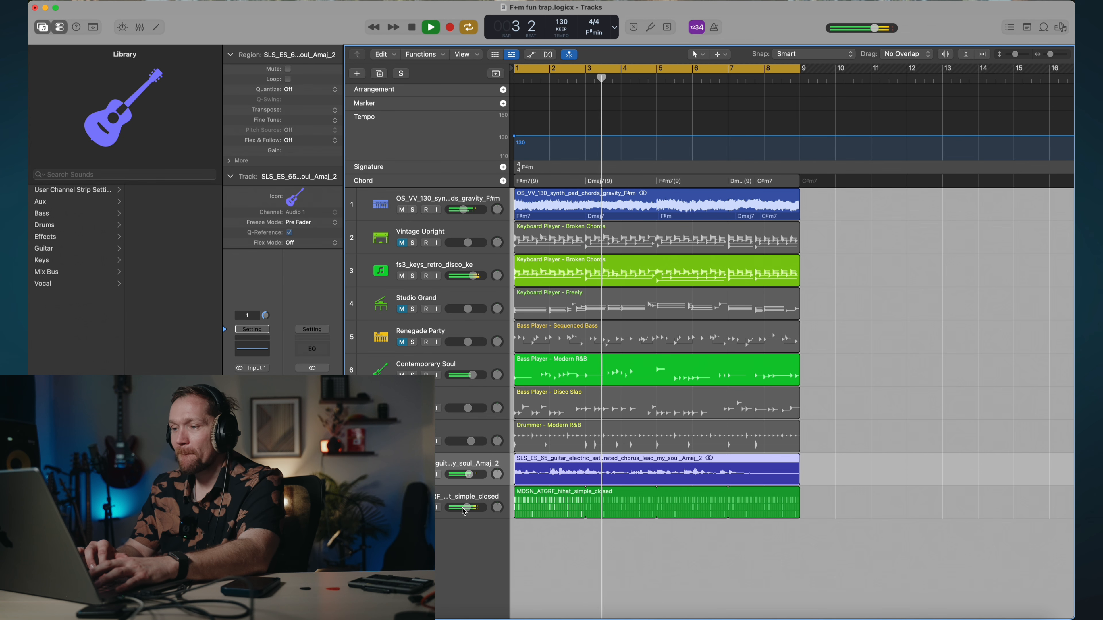
{"action": "left_click", "coordinate": [476, 512]}
{"action": "key", "text": "space"}
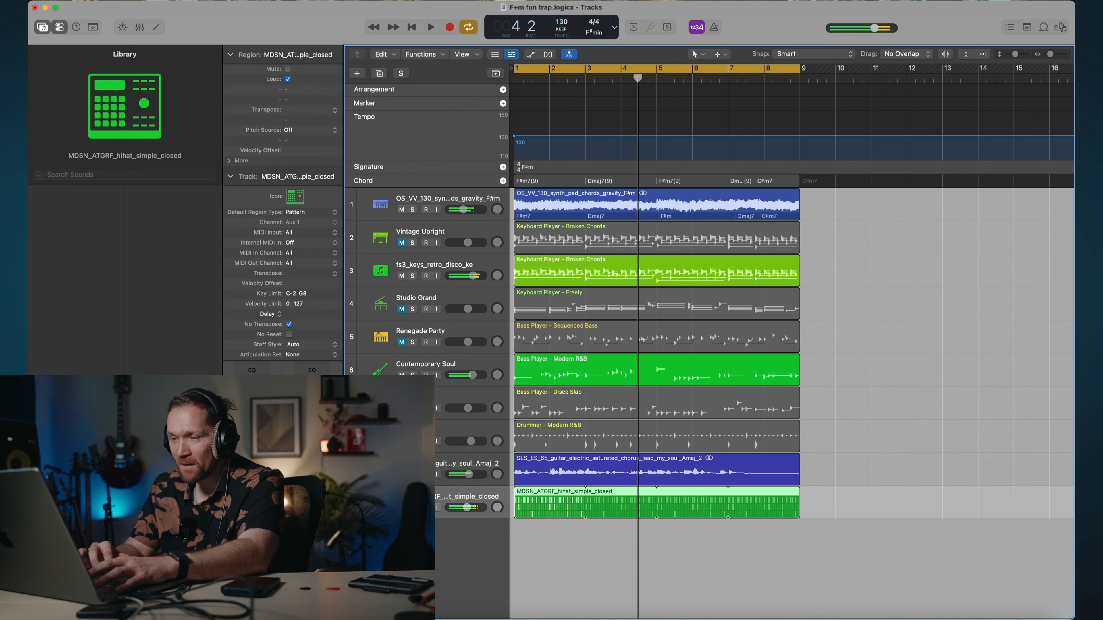
{"action": "left_click", "coordinate": [363, 502]}
{"action": "scroll", "coordinate": [463, 518], "scroll_direction": "down", "scroll_amount": 3}
{"action": "left_click", "coordinate": [408, 482]}
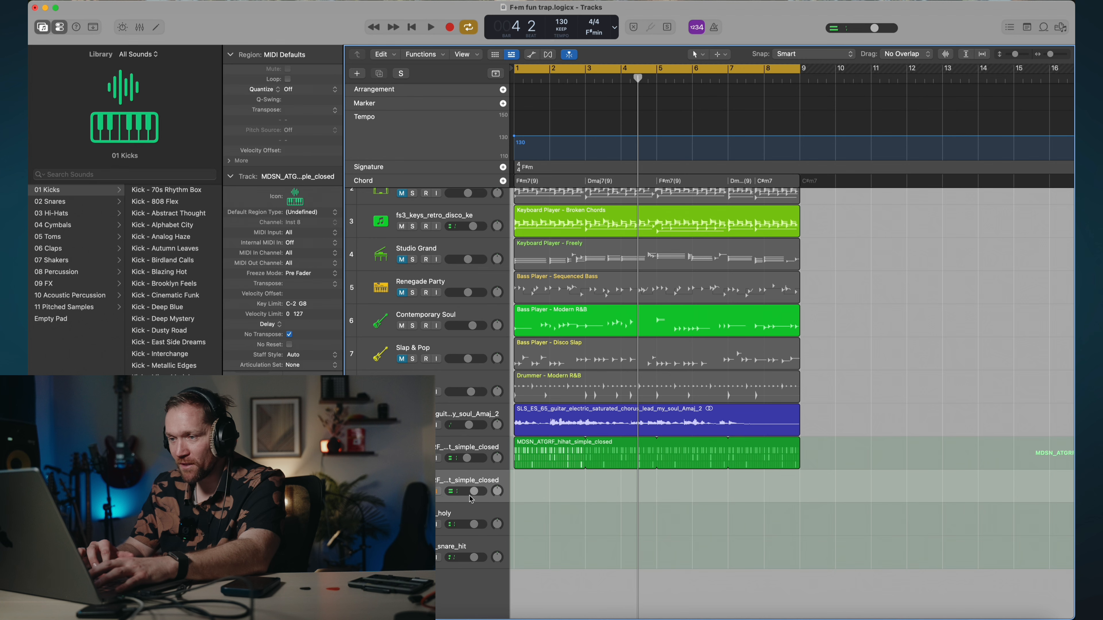
{"action": "left_click", "coordinate": [230, 176]}
Add a Channel EQ high cut just below 4 kHz to the closed hi-hat and listen to it in the mix.
{"action": "left_click", "coordinate": [252, 350]}
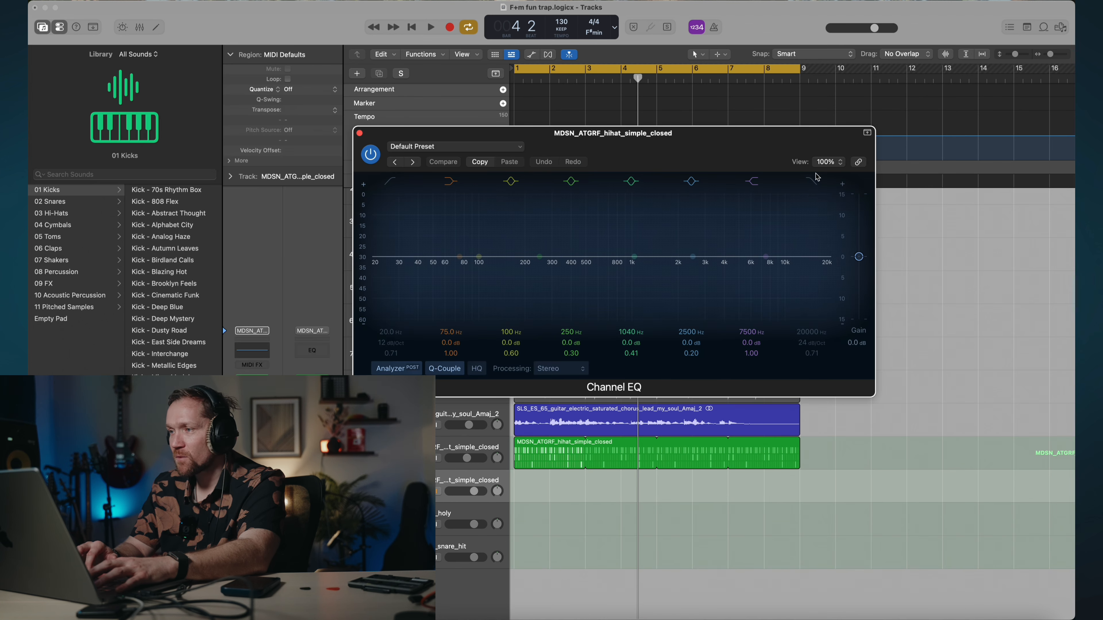
{"action": "left_click", "coordinate": [811, 181]}
{"action": "left_click_drag", "start_coordinate": [827, 258], "coordinate": [723, 278]}
{"action": "key", "text": "space"}
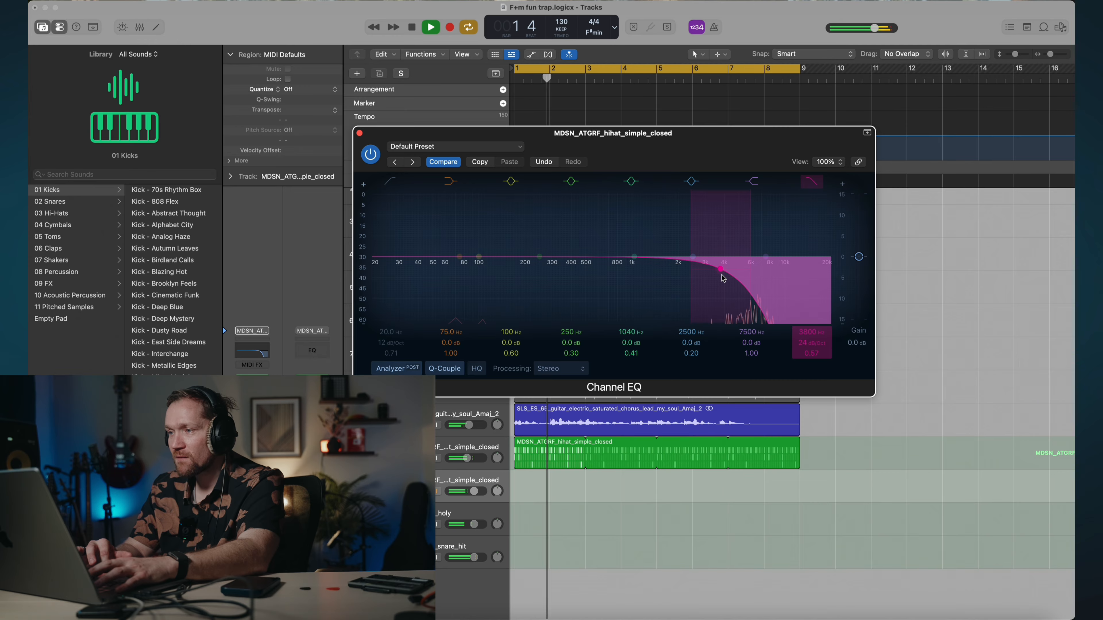
{"action": "left_click", "coordinate": [359, 133]}
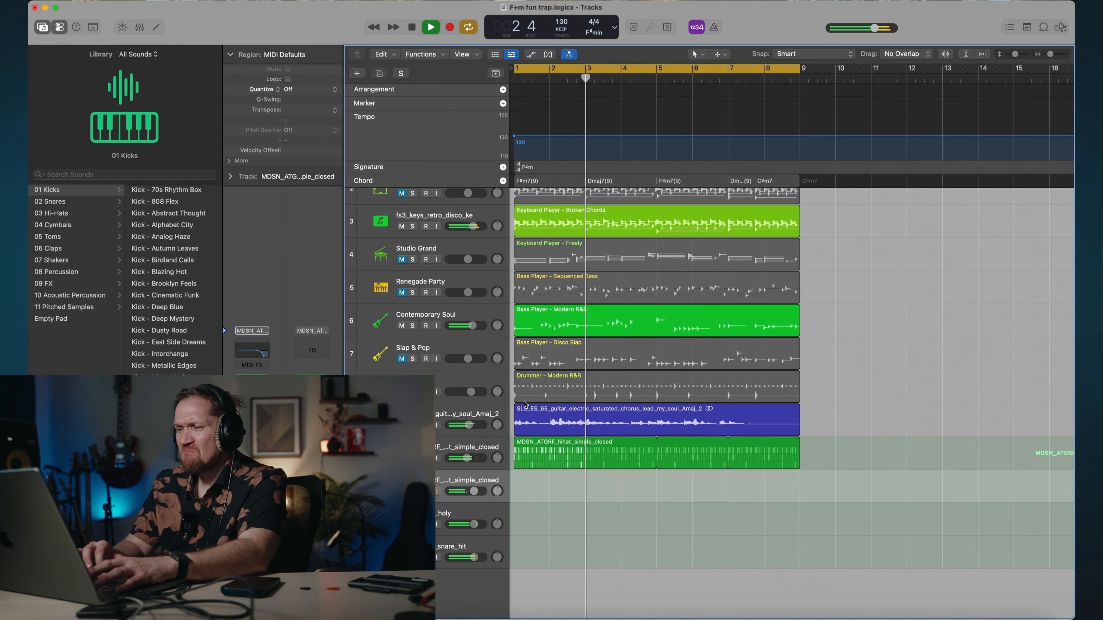
{"action": "key", "text": "space"}
Readjust the closed hi-hat's high cut to 5450 Hz with a Q of 0.16 during playback.
{"action": "left_click", "coordinate": [252, 379]}
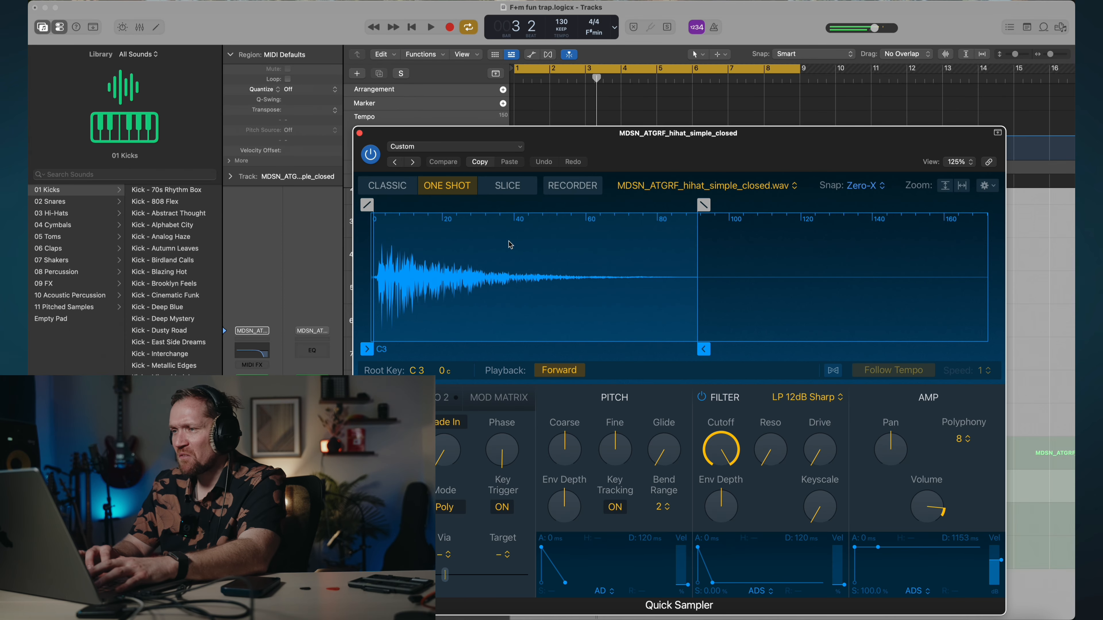
{"action": "left_click", "coordinate": [360, 133]}
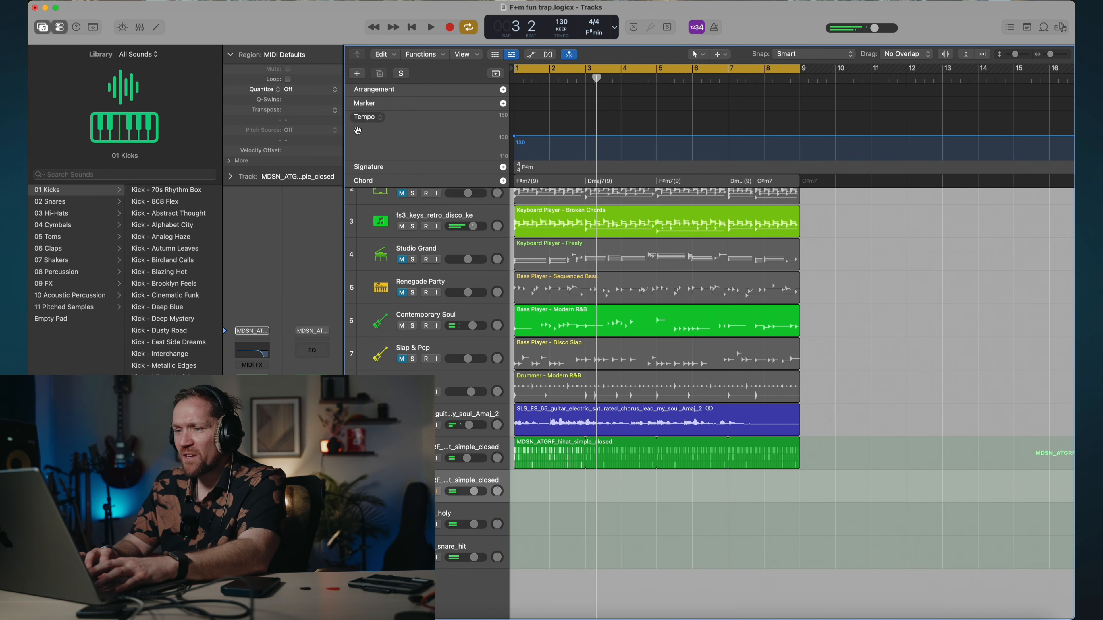
{"action": "left_click", "coordinate": [258, 358]}
{"action": "key", "text": "space"}
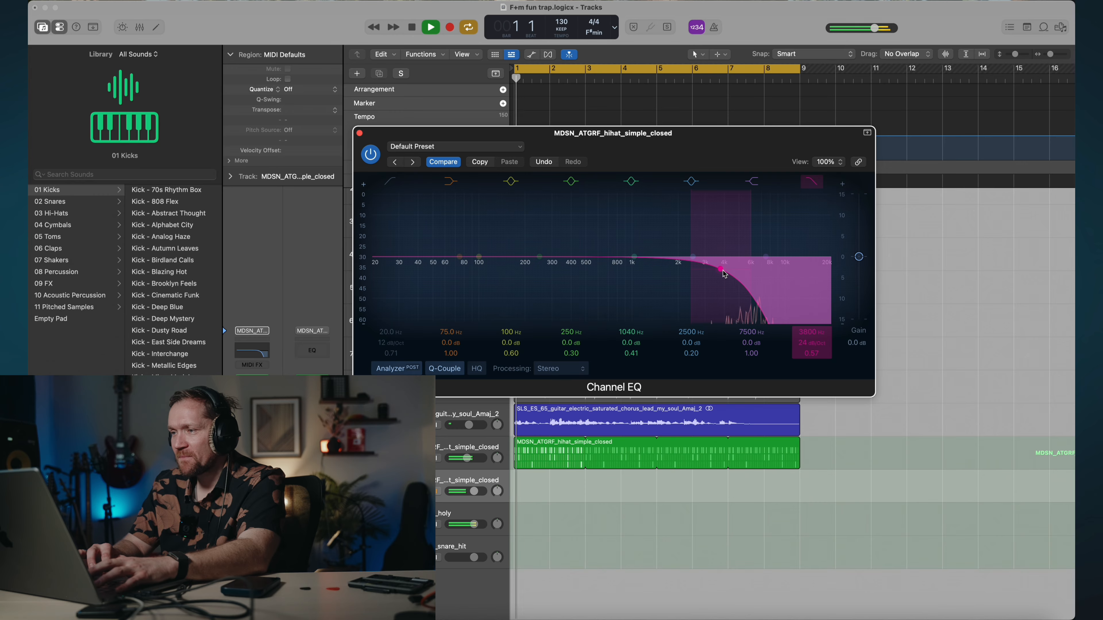
{"action": "left_click_drag", "start_coordinate": [724, 274], "coordinate": [744, 298]}
{"action": "key", "text": "space"}
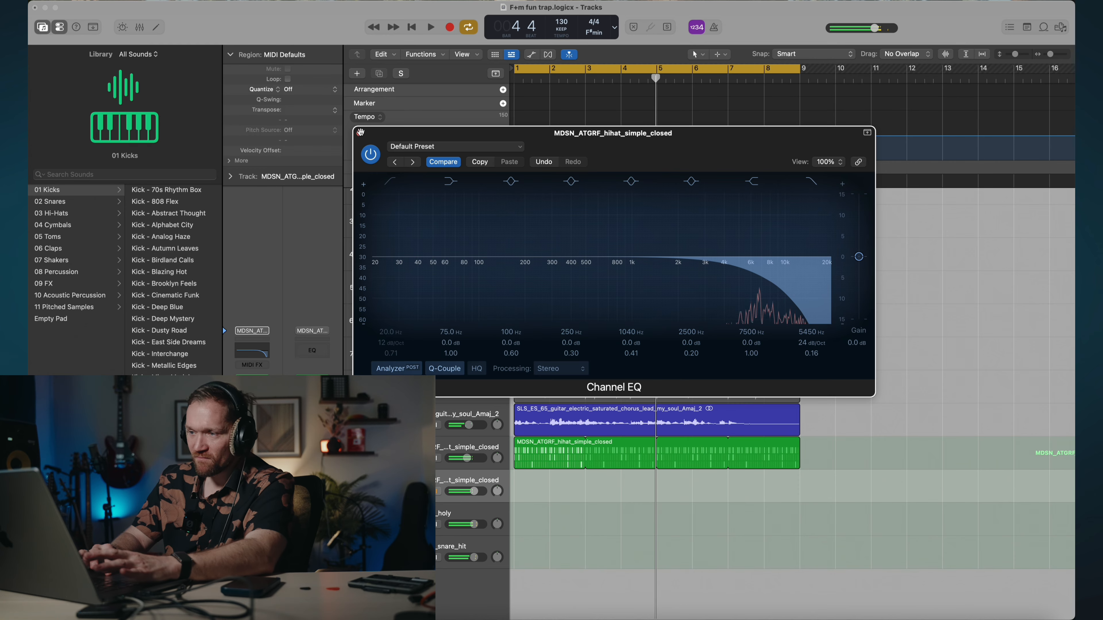